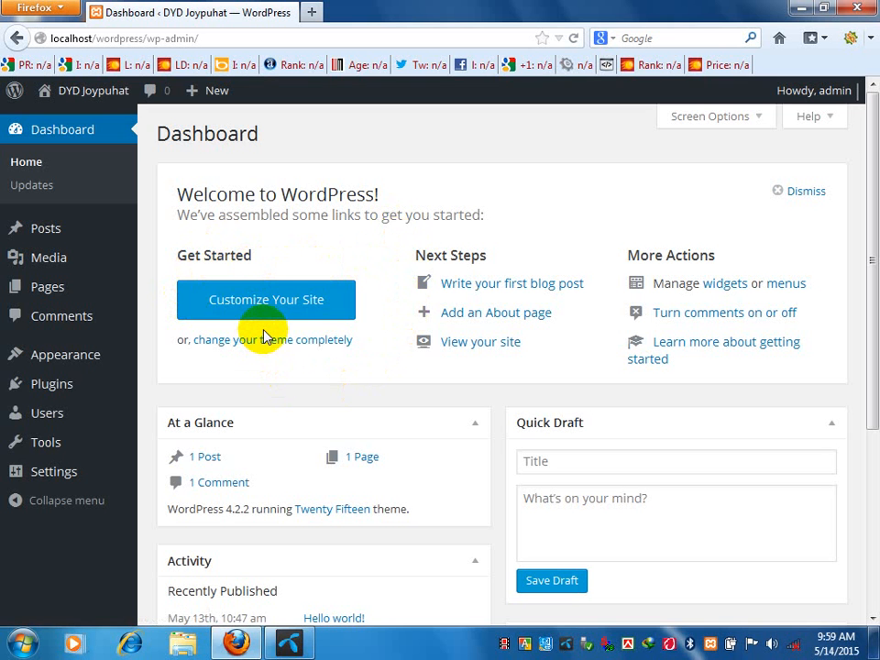
Open the DYD Joypuhat site's public front end in a new browser tab and switch to it.
{"action": "scroll", "coordinate": [282, 276], "scroll_direction": "down", "scroll_amount": 5}
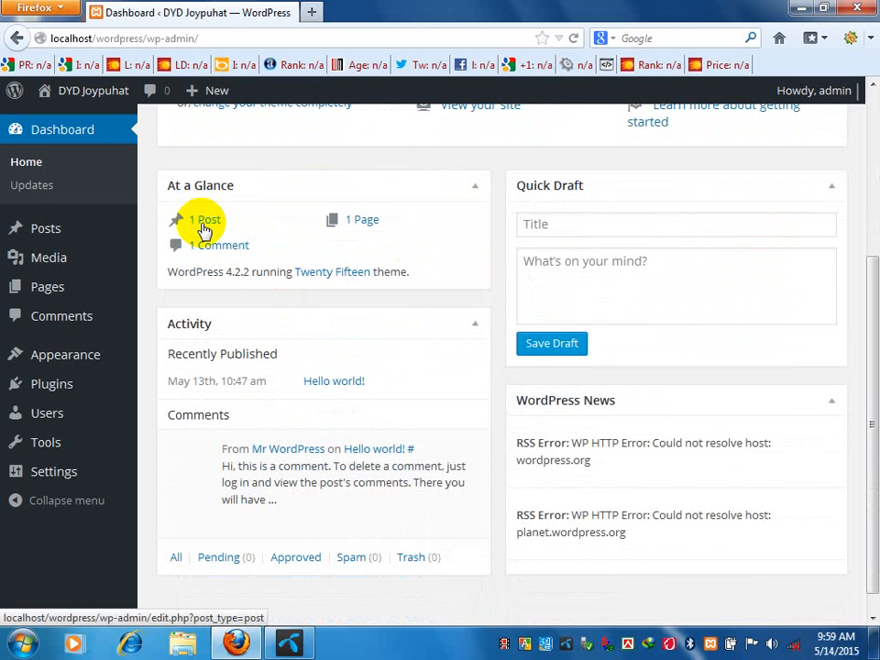
{"action": "mouse_move", "coordinate": [86, 91]}
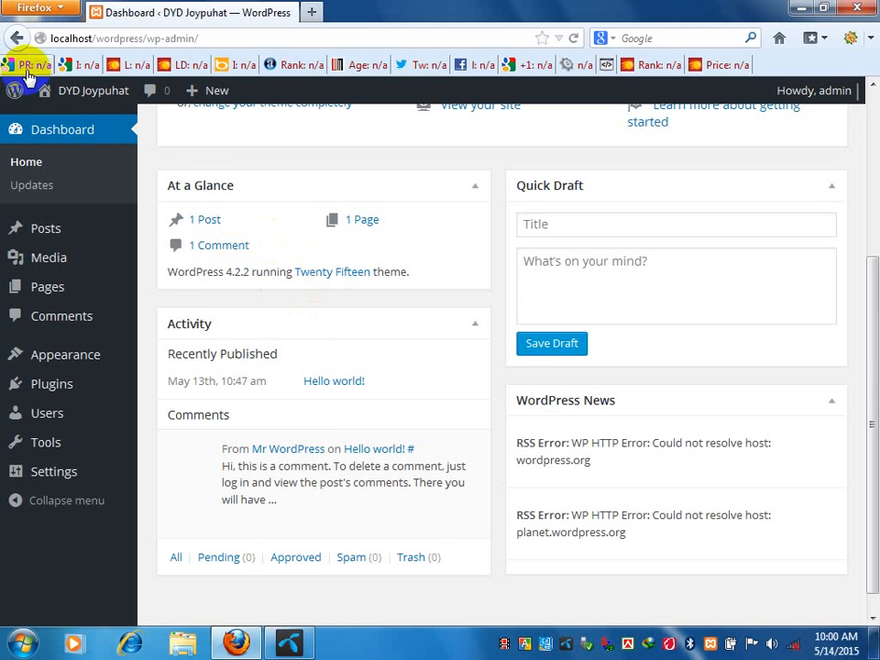
{"action": "mouse_move", "coordinate": [55, 101]}
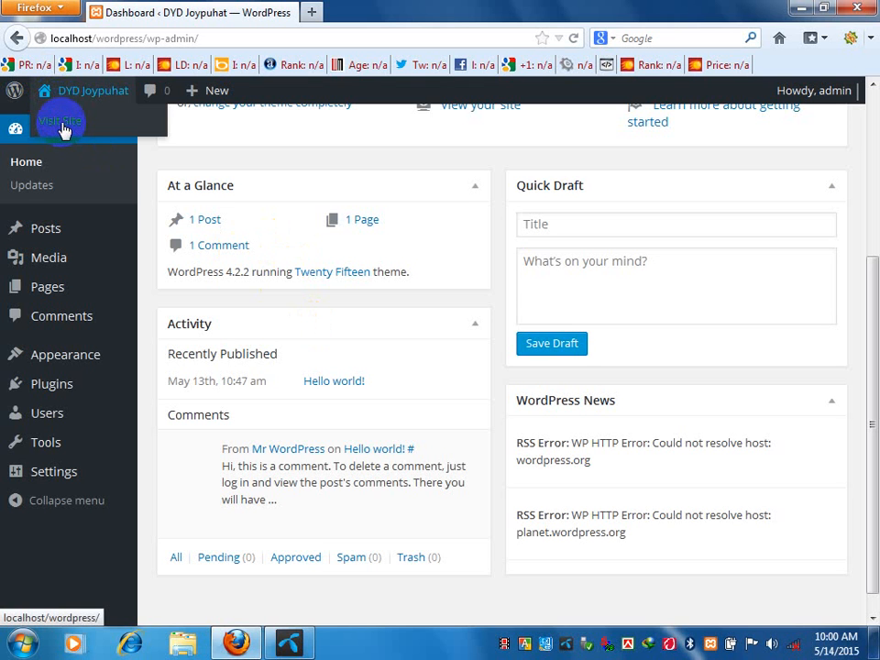
{"action": "left_click", "coordinate": [63, 129]}
{"action": "right_click", "coordinate": [63, 130]}
{"action": "left_click", "coordinate": [92, 136]}
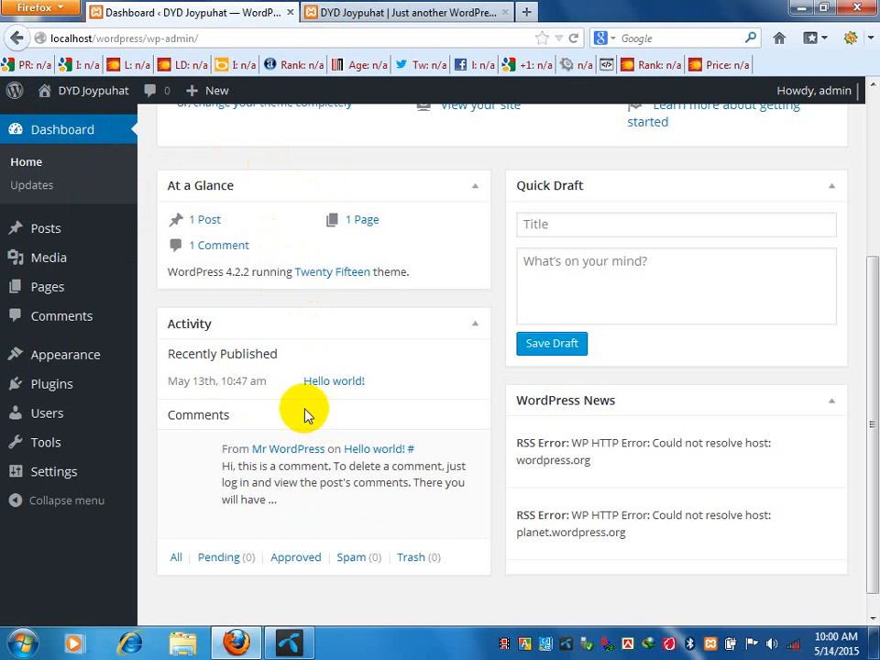
{"action": "left_click", "coordinate": [376, 13]}
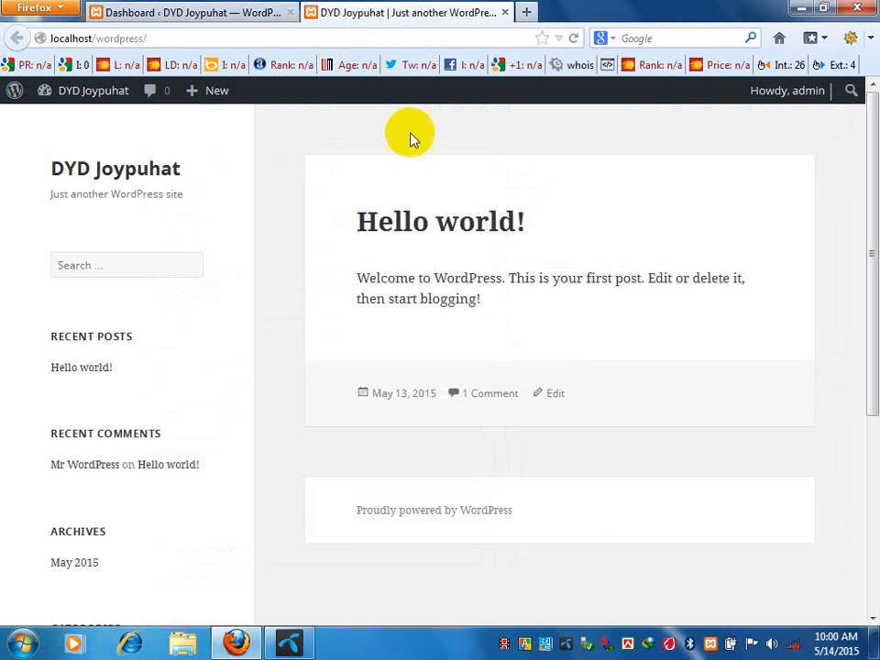
Look over the site's homepage and compare it with the admin dashboard.
{"action": "scroll", "coordinate": [332, 246], "scroll_direction": "down", "scroll_amount": 3}
{"action": "scroll", "coordinate": [312, 246], "scroll_direction": "up", "scroll_amount": 3}
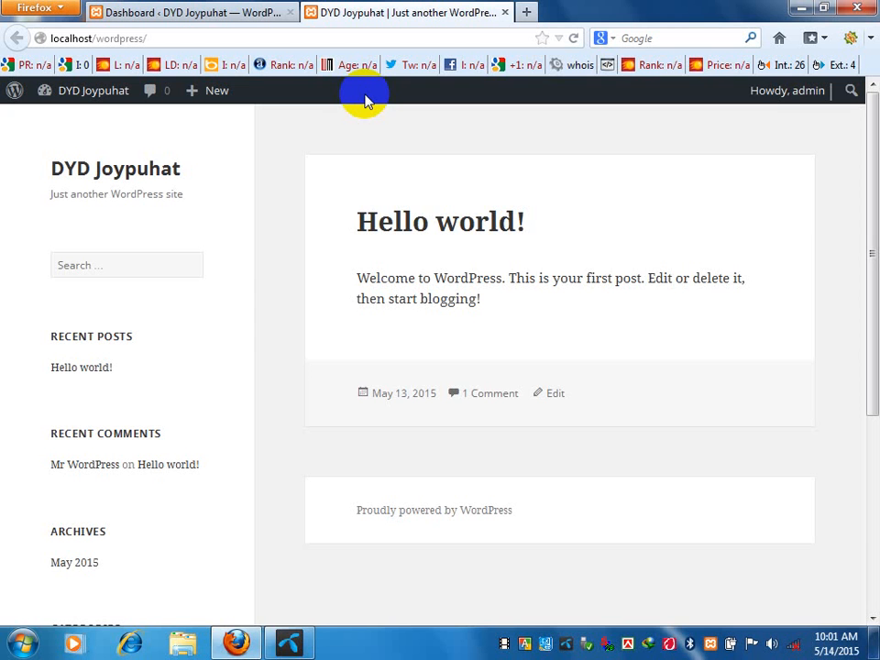
{"action": "left_click", "coordinate": [220, 11]}
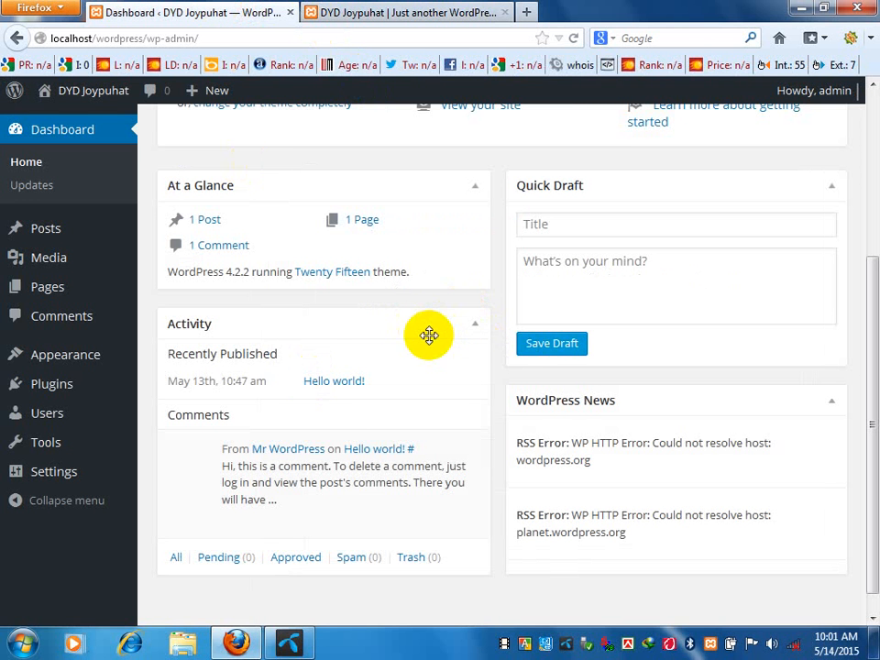
{"action": "left_click", "coordinate": [355, 12]}
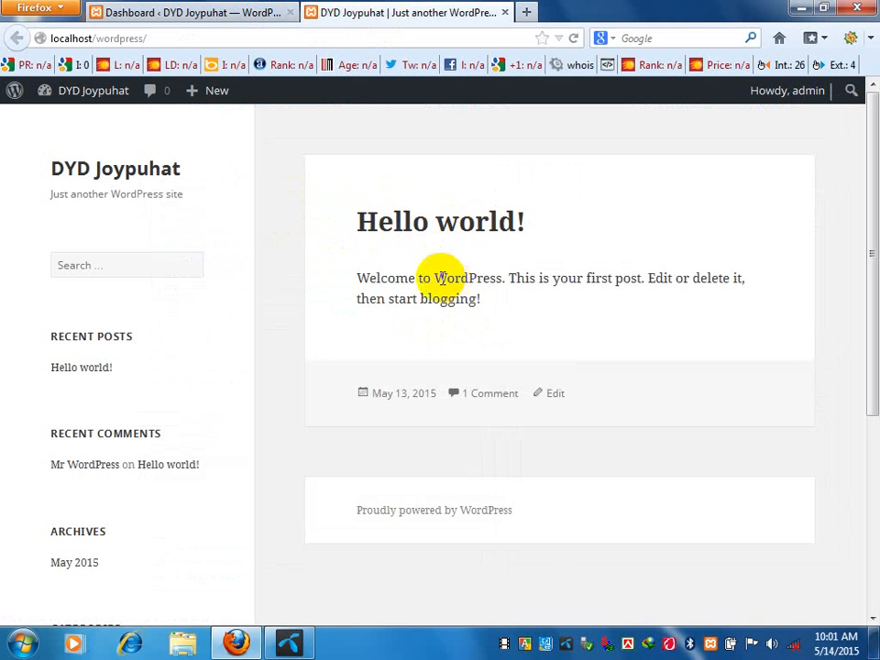
Open the comments of the "Hello world!" post and examine the post text and the comment below it.
{"action": "left_click", "coordinate": [477, 400]}
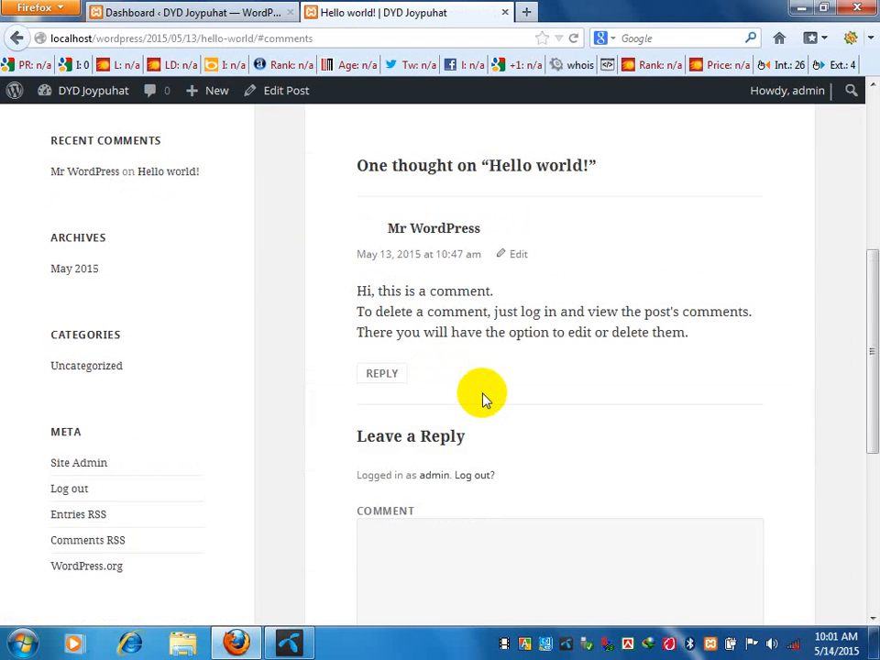
{"action": "scroll", "coordinate": [478, 394], "scroll_direction": "down", "scroll_amount": 2}
{"action": "scroll", "coordinate": [335, 313], "scroll_direction": "up", "scroll_amount": 8}
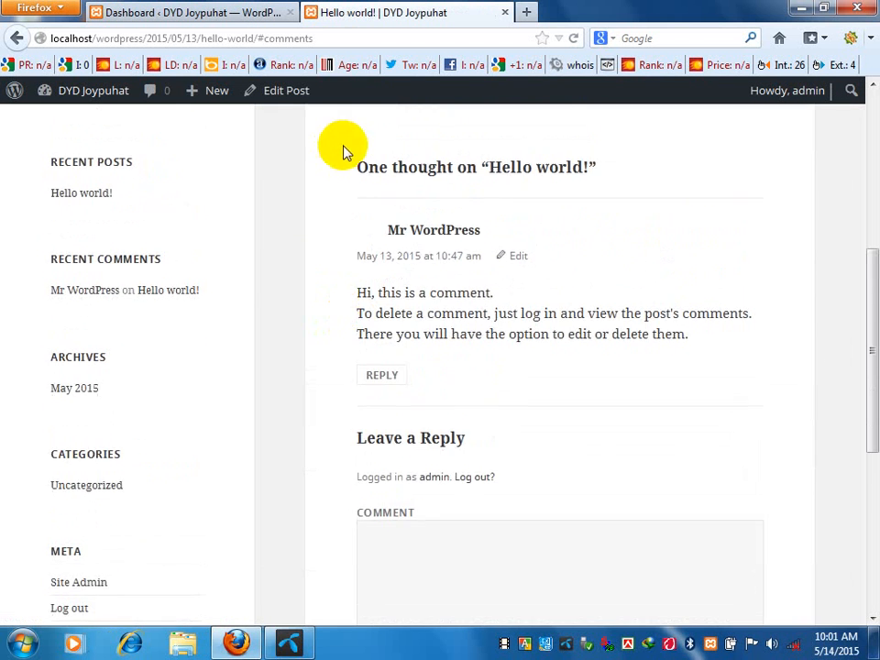
{"action": "left_click_drag", "start_coordinate": [359, 279], "coordinate": [483, 318]}
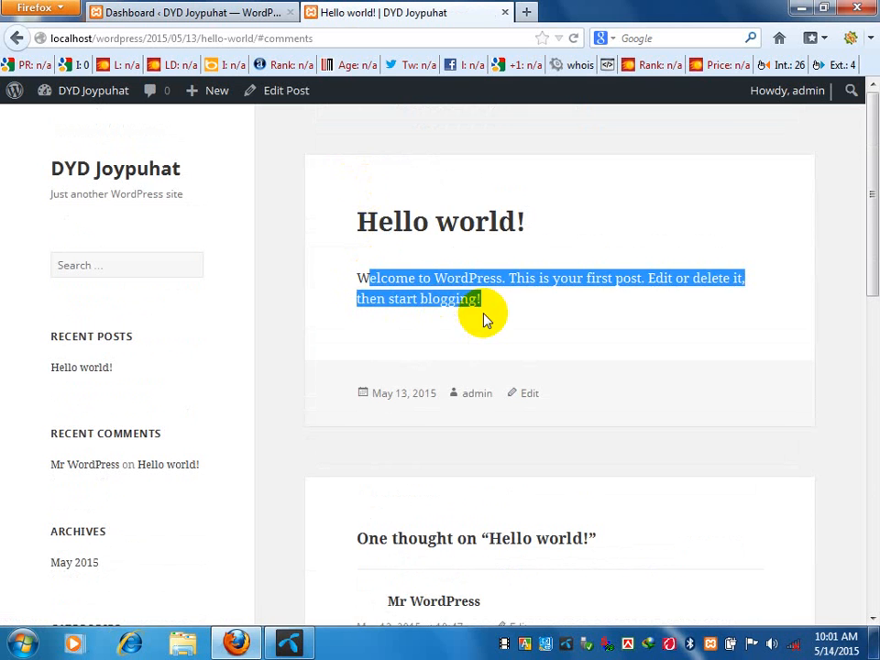
{"action": "left_click", "coordinate": [436, 280]}
{"action": "scroll", "coordinate": [435, 320], "scroll_direction": "down", "scroll_amount": 4}
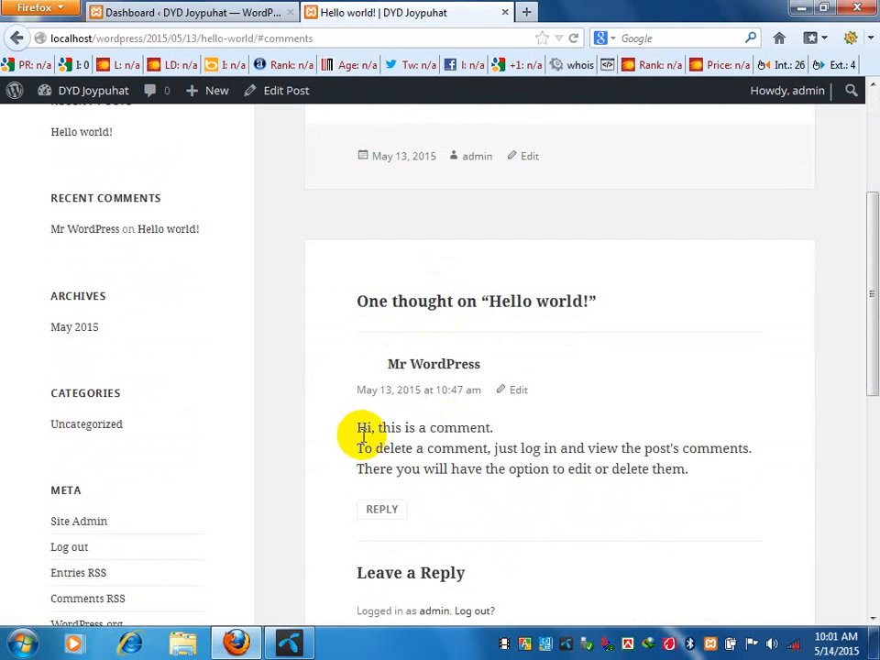
{"action": "left_click_drag", "start_coordinate": [354, 428], "coordinate": [509, 429]}
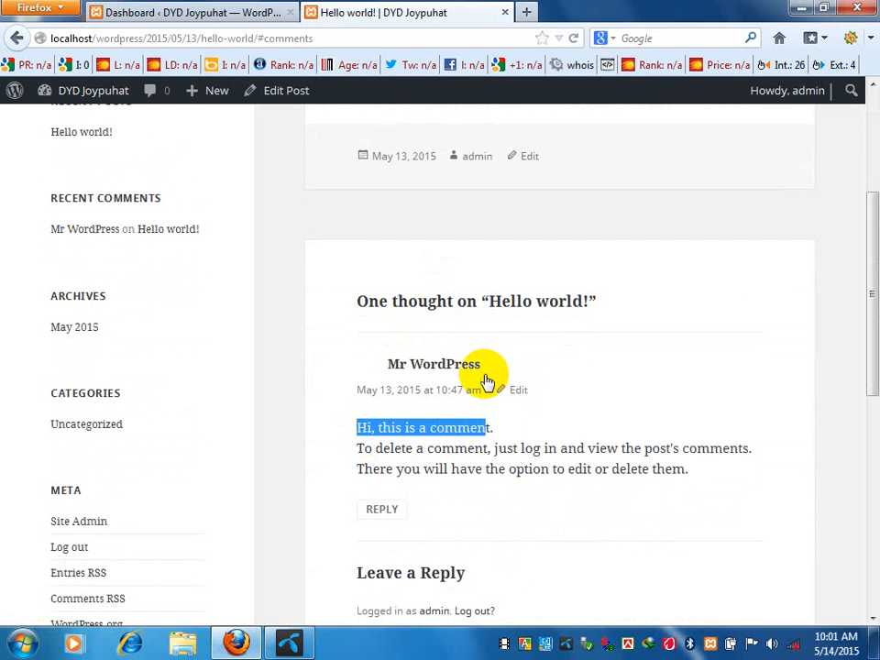
{"action": "left_click", "coordinate": [426, 427]}
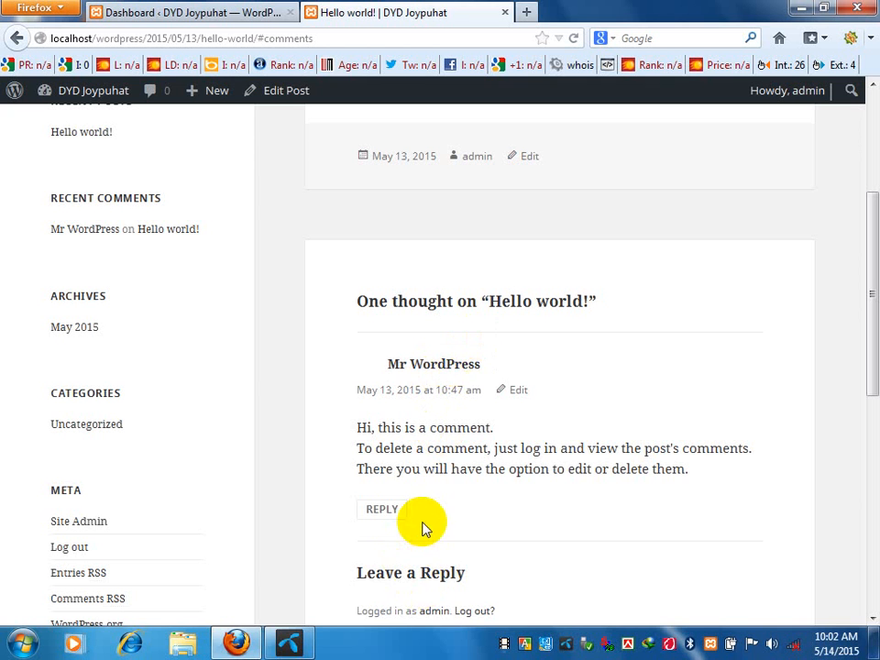
Review the post's comment section and reply form against the content summary on the admin dashboard.
{"action": "scroll", "coordinate": [422, 459], "scroll_direction": "down", "scroll_amount": 2}
{"action": "scroll", "coordinate": [422, 385], "scroll_direction": "up", "scroll_amount": 4}
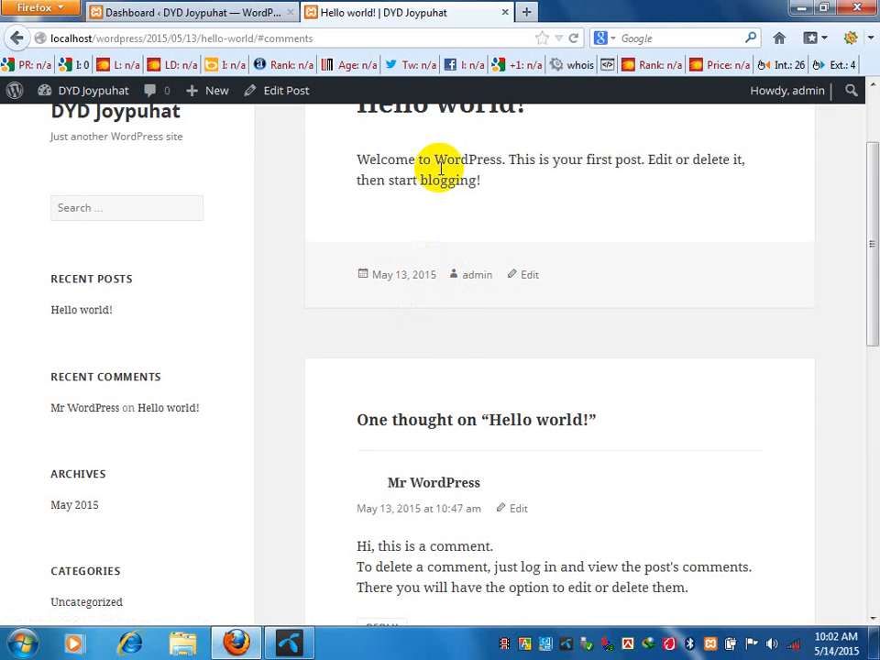
{"action": "scroll", "coordinate": [437, 348], "scroll_direction": "down", "scroll_amount": 3}
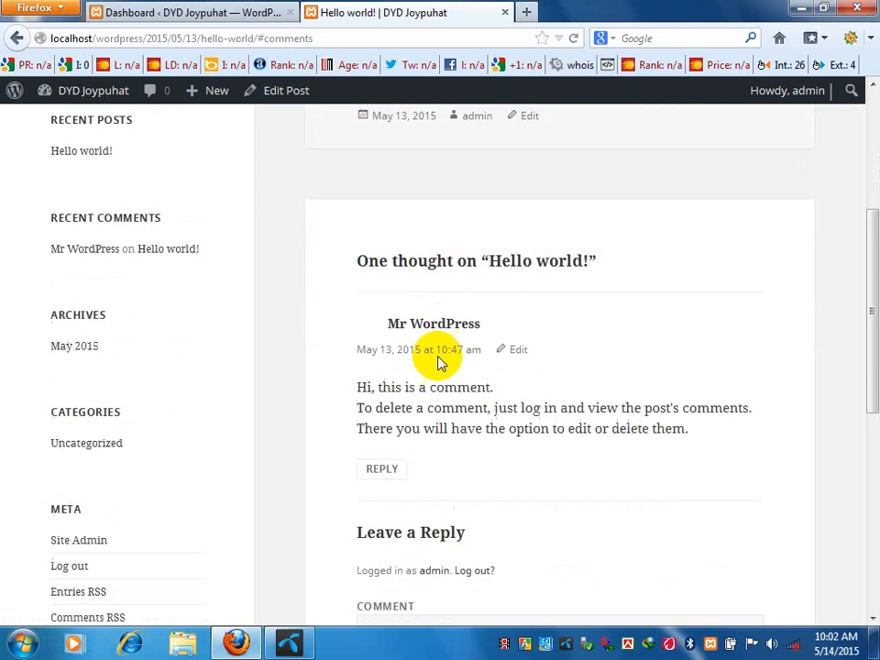
{"action": "scroll", "coordinate": [438, 363], "scroll_direction": "down", "scroll_amount": 2}
{"action": "left_click", "coordinate": [233, 12]}
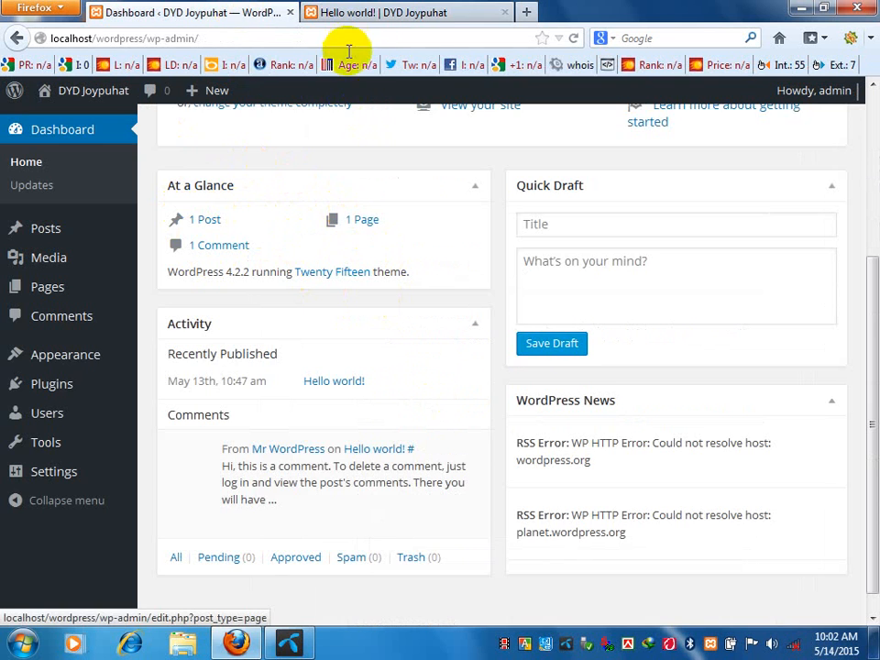
{"action": "left_click", "coordinate": [373, 14]}
Examine the post page's sidebar sections, including Recent Posts, Recent Comments, Archives, Categories and Meta.
{"action": "scroll", "coordinate": [303, 268], "scroll_direction": "up", "scroll_amount": 5}
{"action": "scroll", "coordinate": [303, 268], "scroll_direction": "down", "scroll_amount": 5}
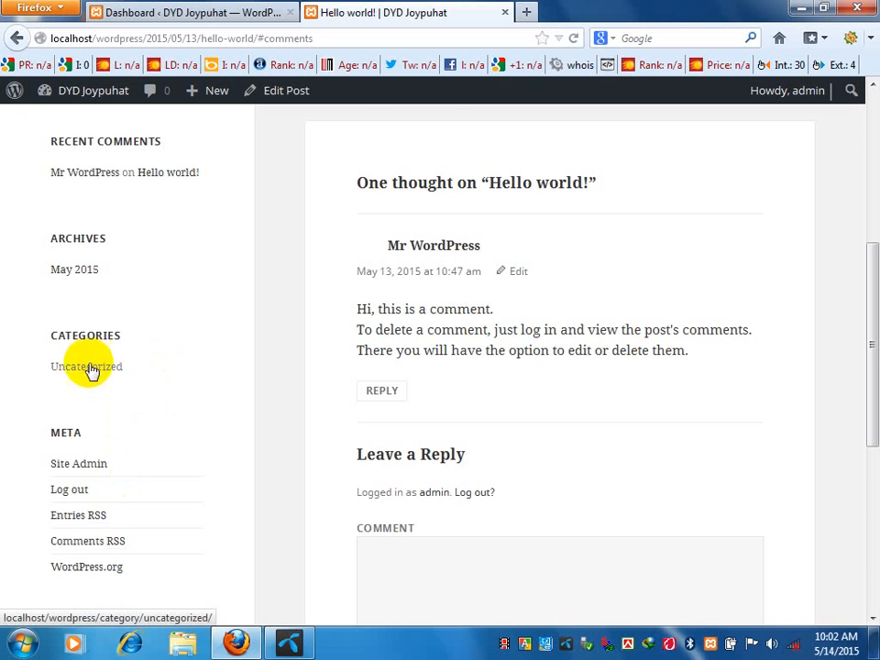
{"action": "scroll", "coordinate": [92, 374], "scroll_direction": "up", "scroll_amount": 2}
{"action": "scroll", "coordinate": [92, 376], "scroll_direction": "up", "scroll_amount": 4}
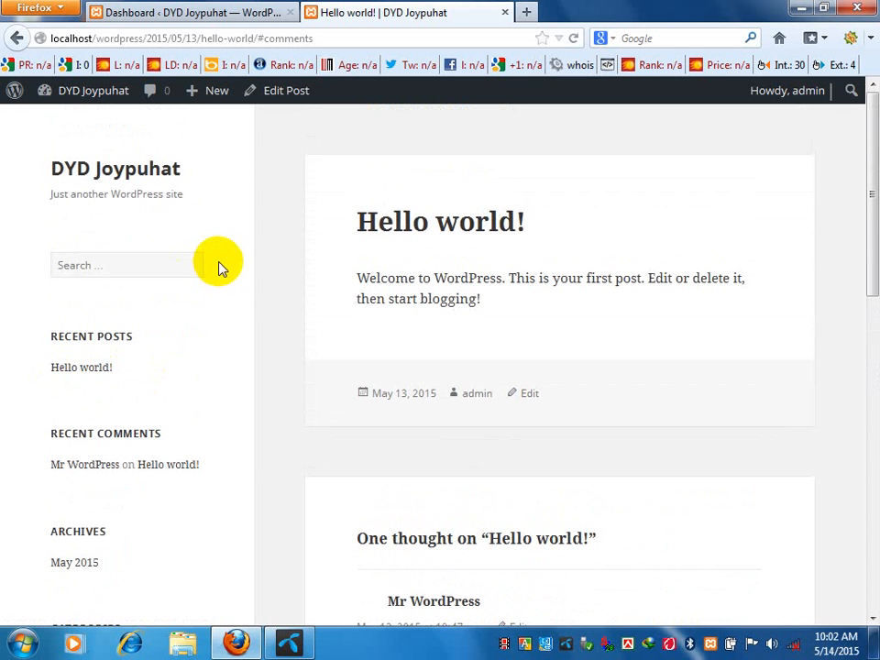
{"action": "scroll", "coordinate": [164, 263], "scroll_direction": "down", "scroll_amount": 5}
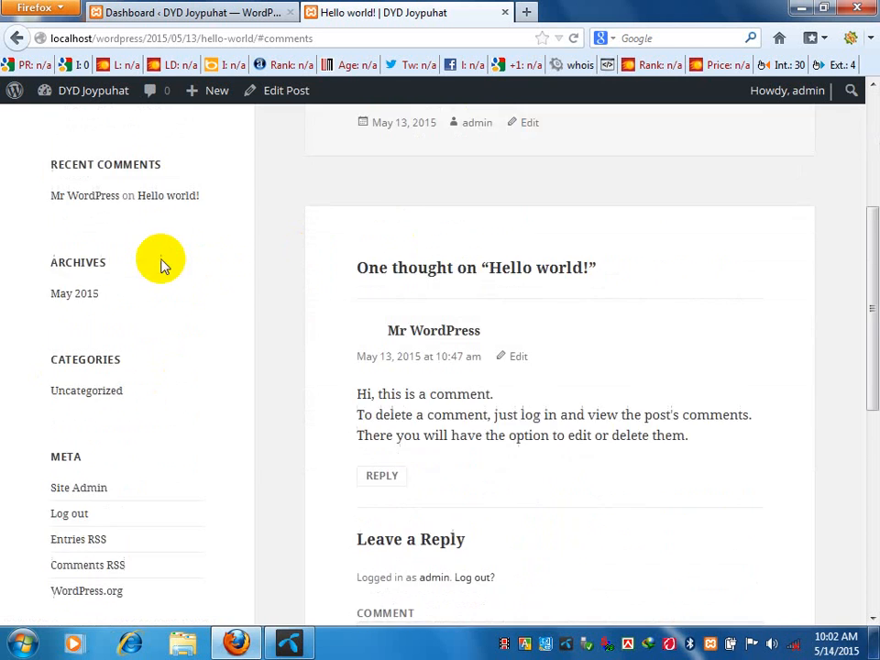
{"action": "scroll", "coordinate": [158, 266], "scroll_direction": "down", "scroll_amount": 3}
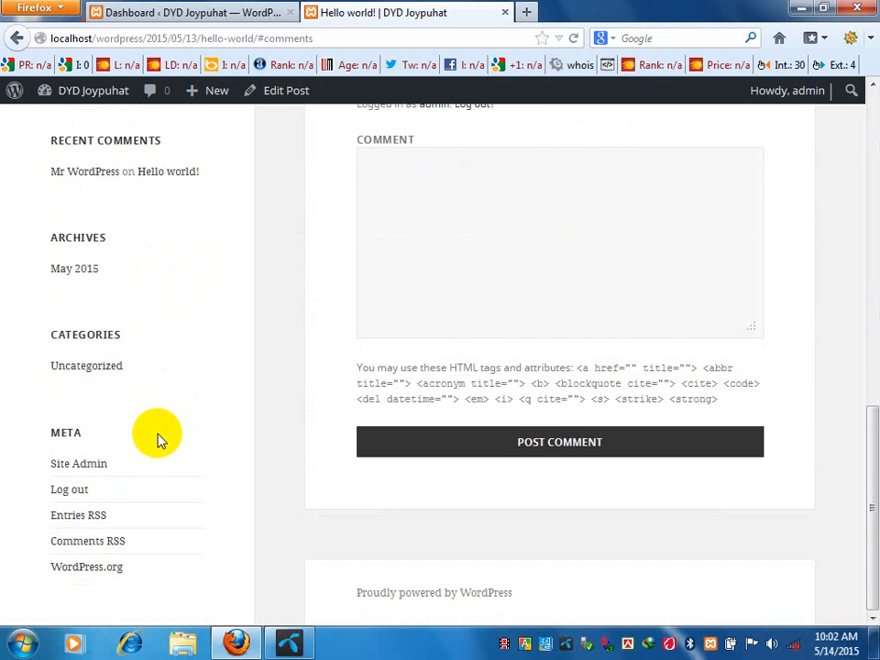
{"action": "scroll", "coordinate": [79, 262], "scroll_direction": "up", "scroll_amount": 4}
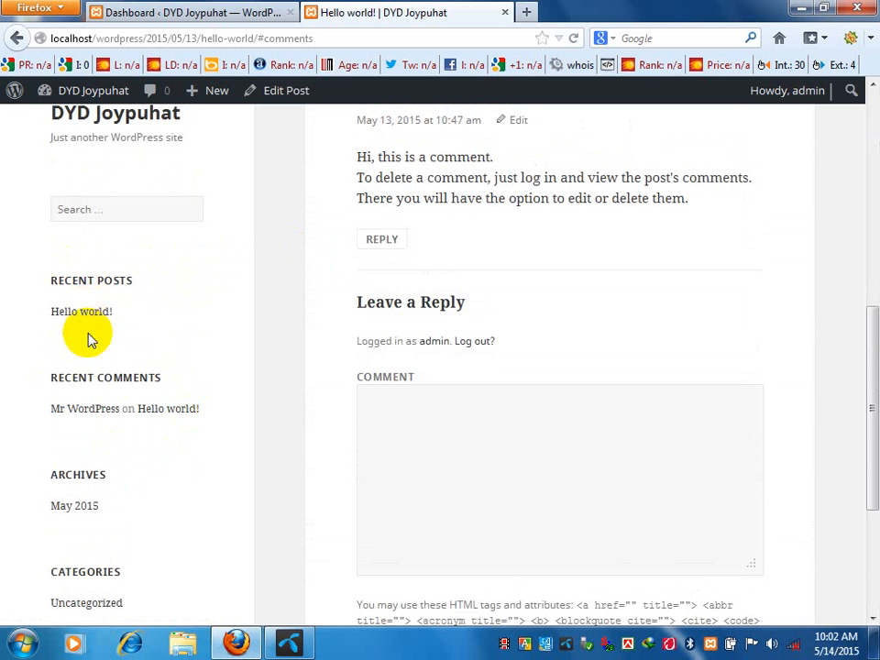
Return to the admin dashboard and examine its At a Glance, Activity, Quick Draft and WordPress News boxes.
{"action": "left_click", "coordinate": [220, 12]}
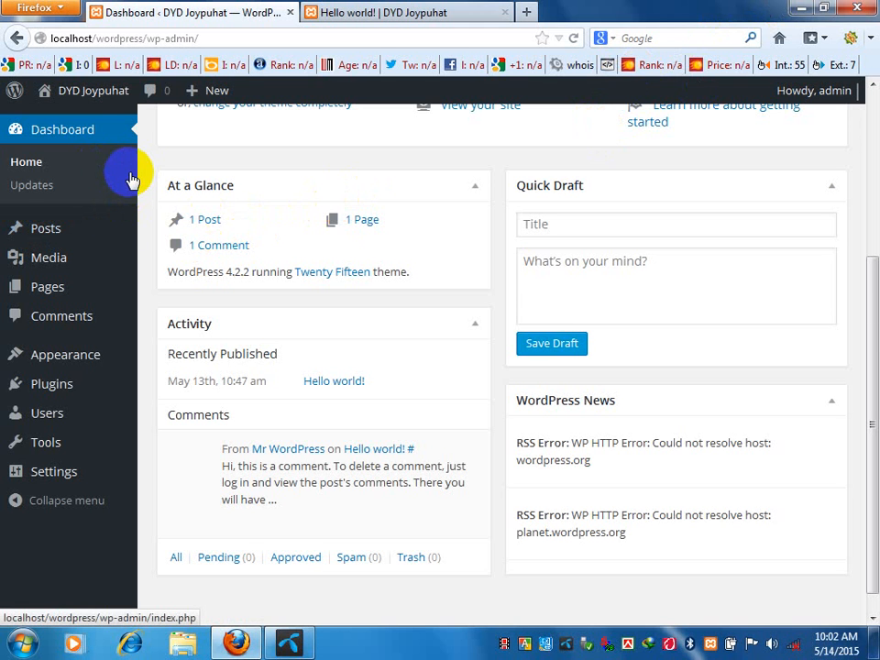
{"action": "scroll", "coordinate": [177, 170], "scroll_direction": "down", "scroll_amount": 1}
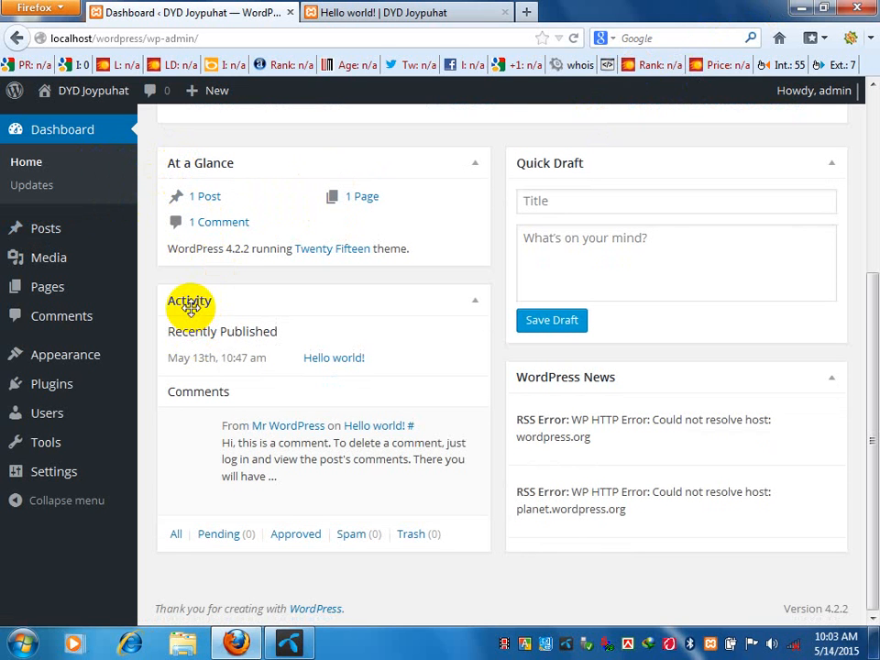
{"action": "mouse_move", "coordinate": [287, 419]}
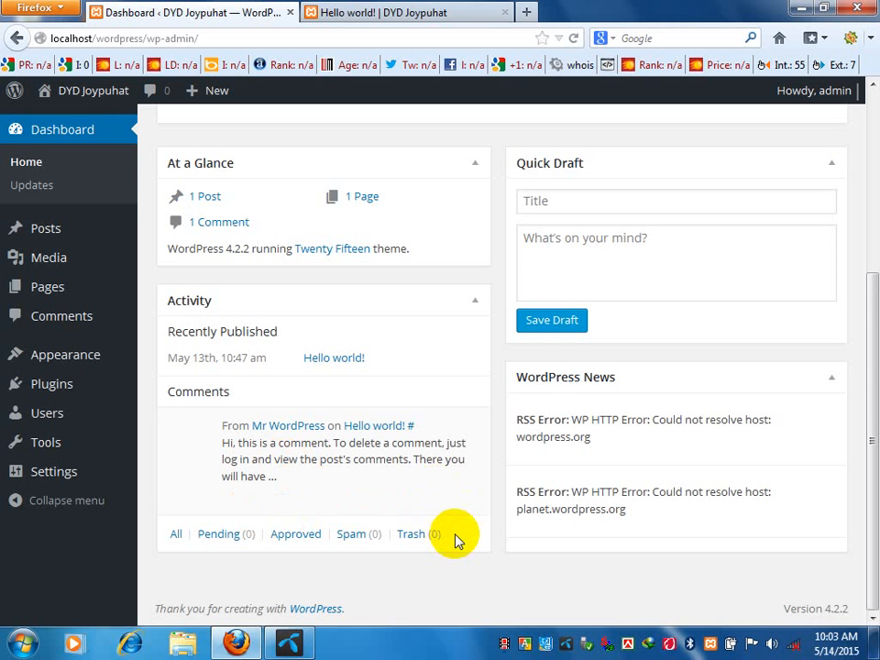
{"action": "scroll", "coordinate": [372, 418], "scroll_direction": "up", "scroll_amount": 5}
{"action": "scroll", "coordinate": [367, 422], "scroll_direction": "down", "scroll_amount": 5}
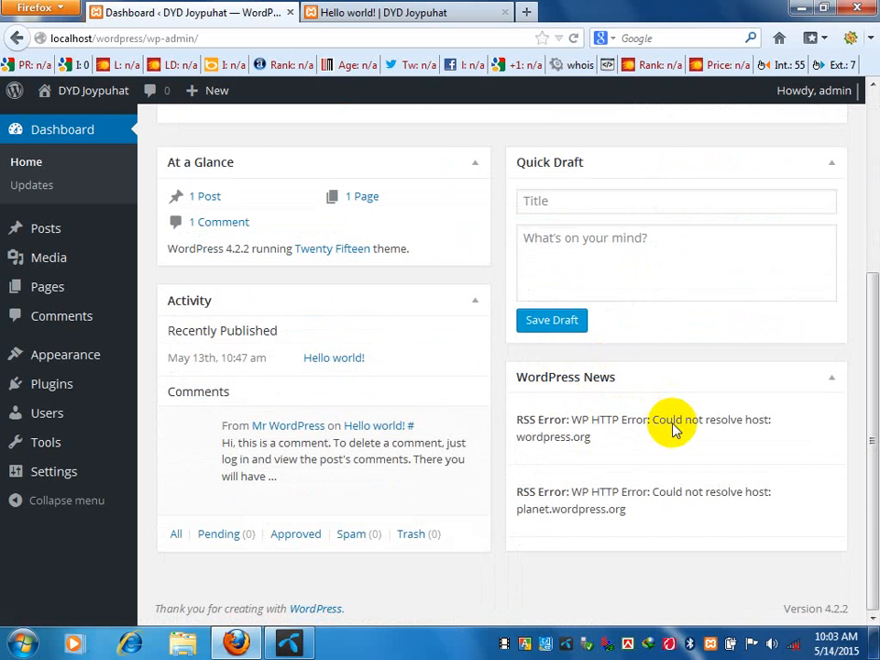
{"action": "scroll", "coordinate": [710, 468], "scroll_direction": "up", "scroll_amount": 5}
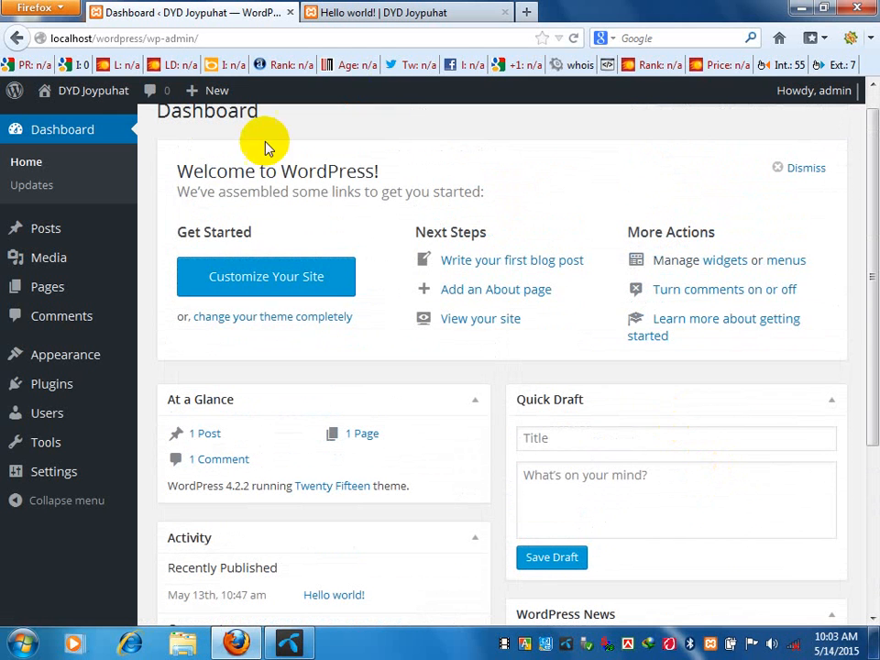
Reload the Dashboard home page and open the WordPress Updates page to review the update status.
{"action": "left_click", "coordinate": [227, 277]}
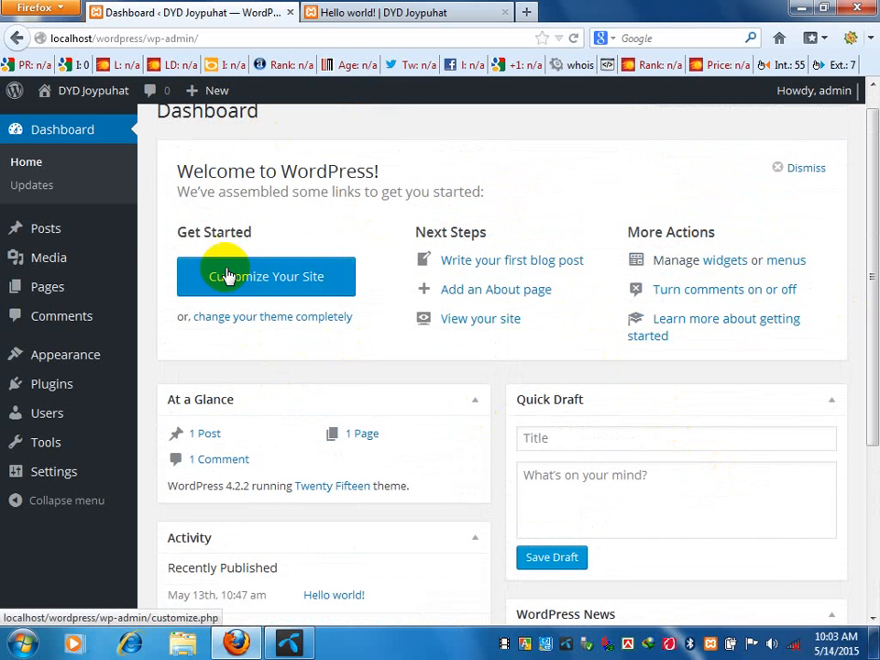
{"action": "left_click", "coordinate": [25, 170]}
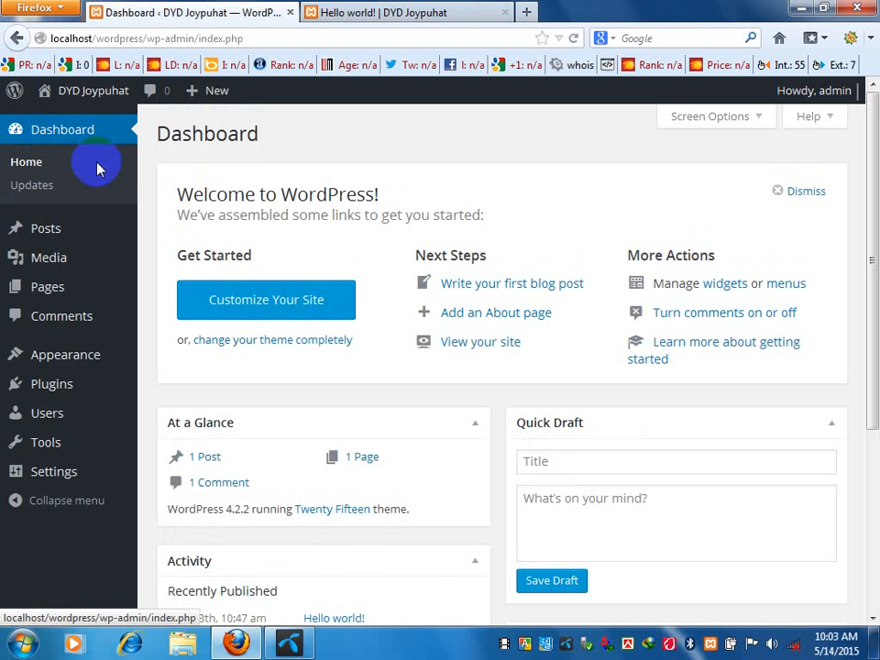
{"action": "left_click", "coordinate": [49, 193]}
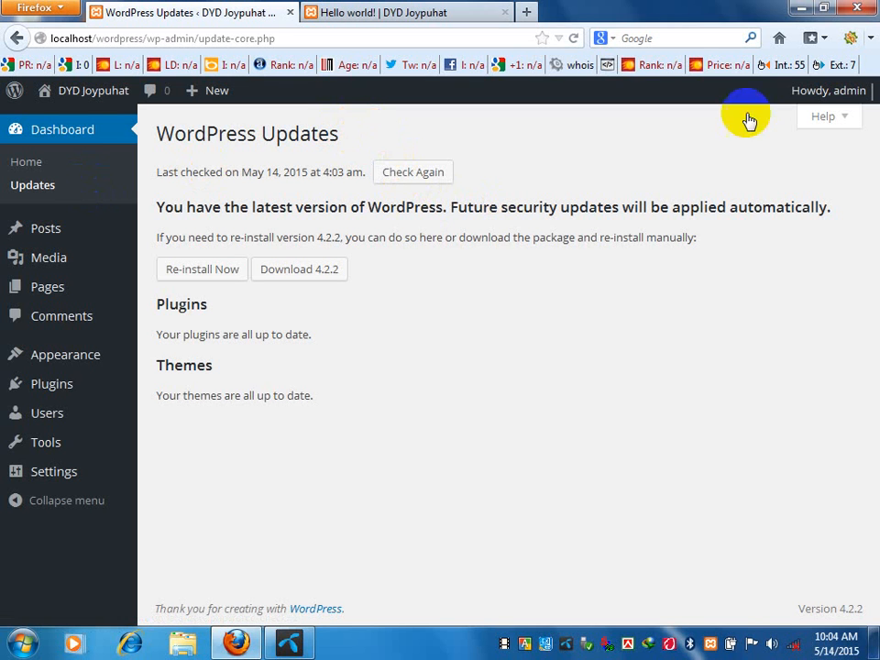
{"action": "mouse_move", "coordinate": [858, 107]}
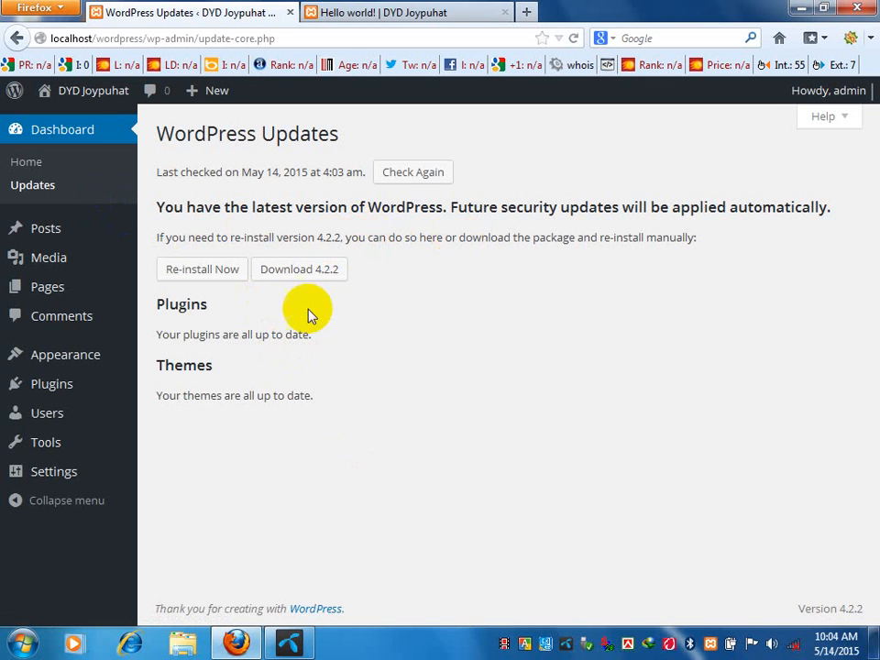
Open the list of all posts in the admin area.
{"action": "left_click", "coordinate": [94, 245]}
{"action": "right_click", "coordinate": [32, 229]}
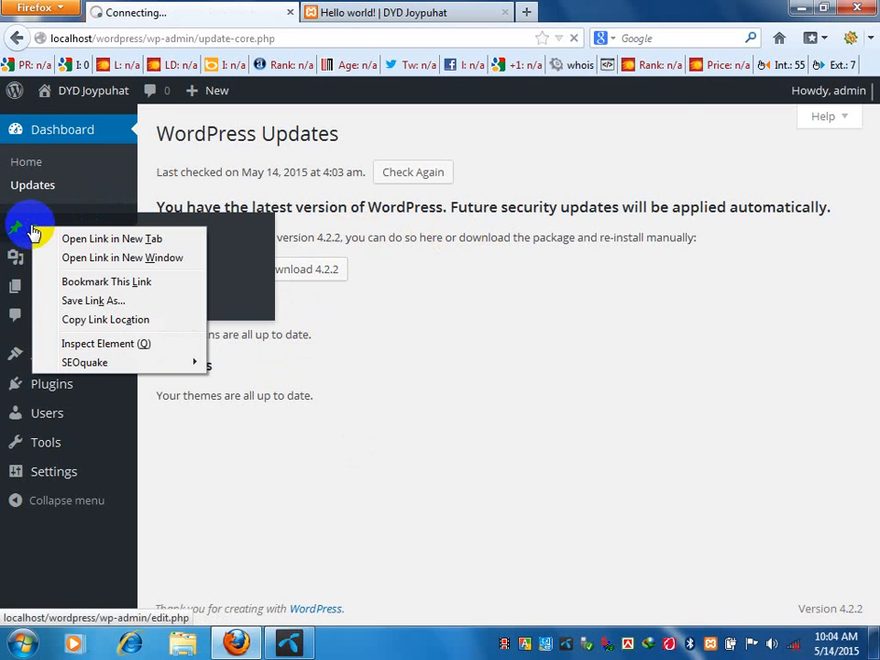
{"action": "left_click", "coordinate": [362, 137]}
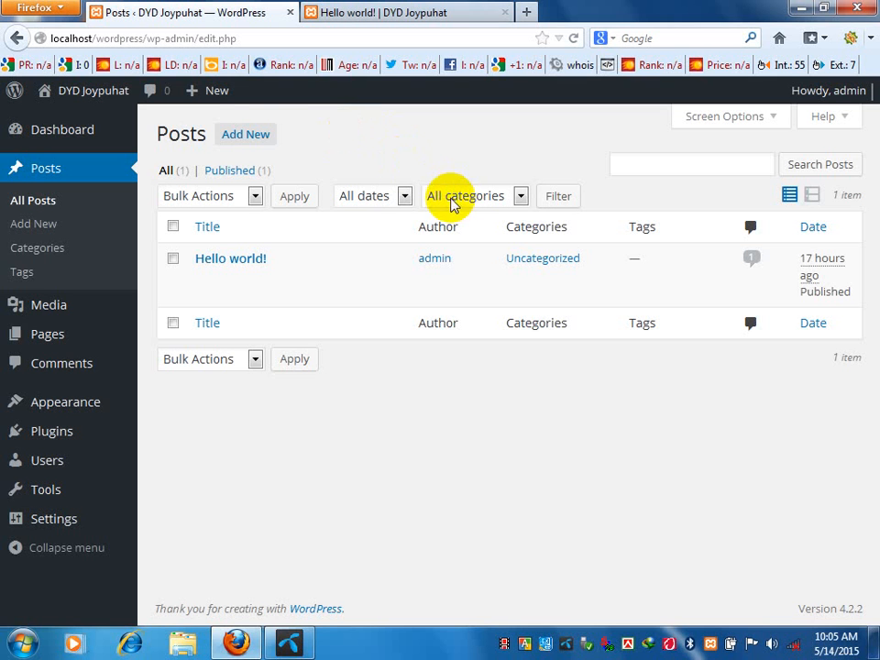
View the empty Add New Post editor and return to the list of all posts.
{"action": "left_click", "coordinate": [248, 136]}
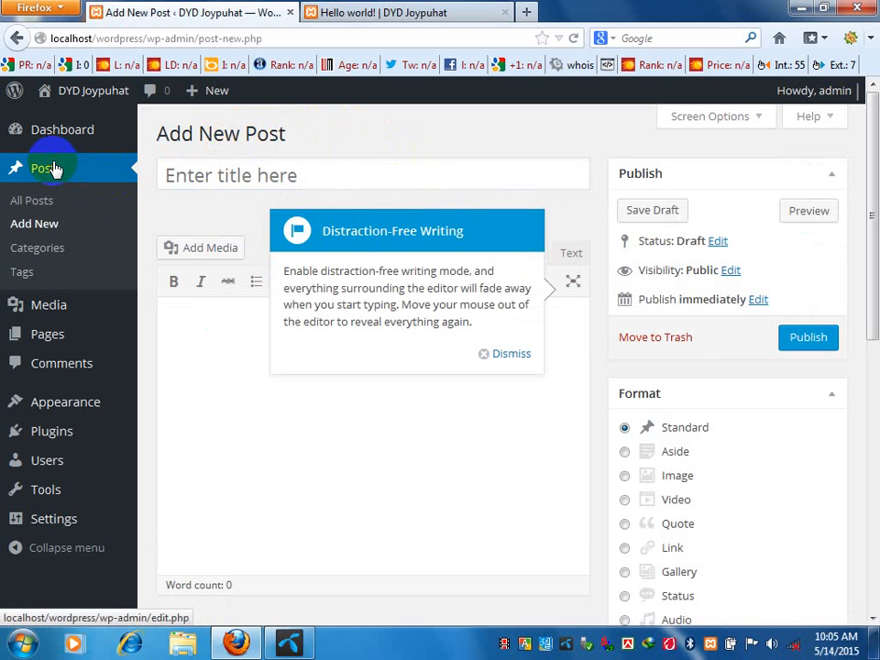
{"action": "left_click", "coordinate": [52, 170]}
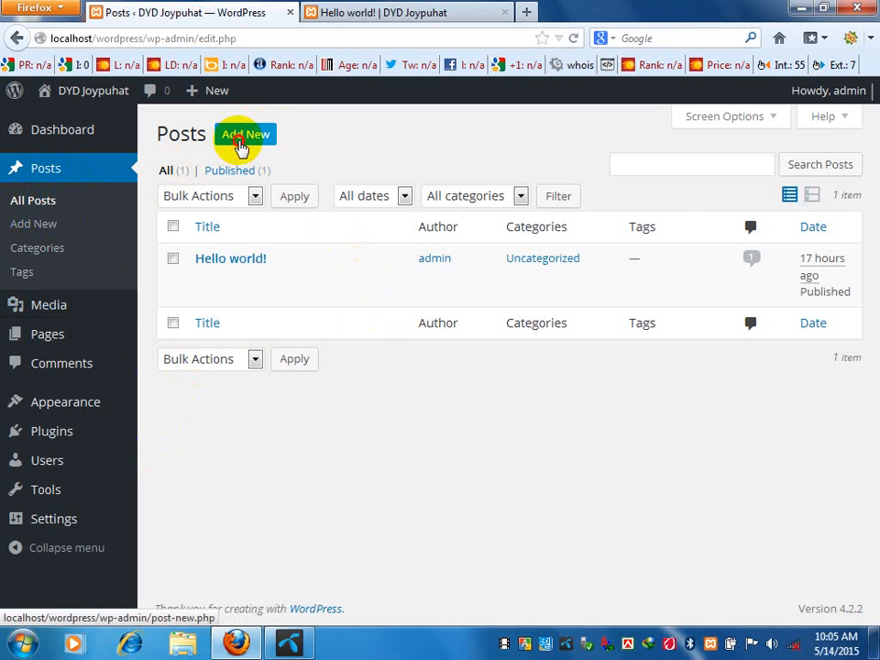
Open the Add New Post editor and dismiss the Distraction-Free Writing tip.
{"action": "left_click", "coordinate": [240, 144]}
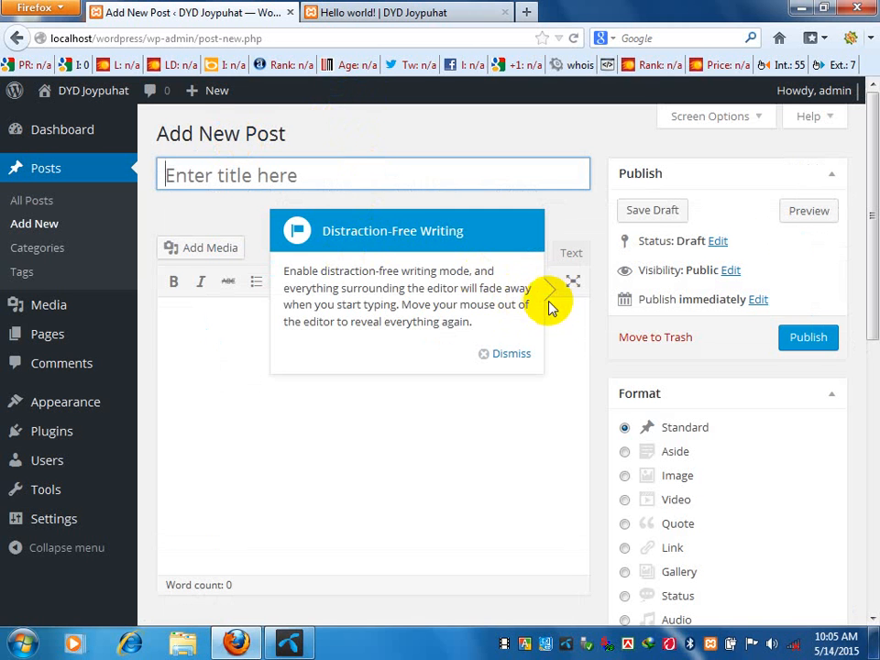
{"action": "left_click", "coordinate": [523, 354]}
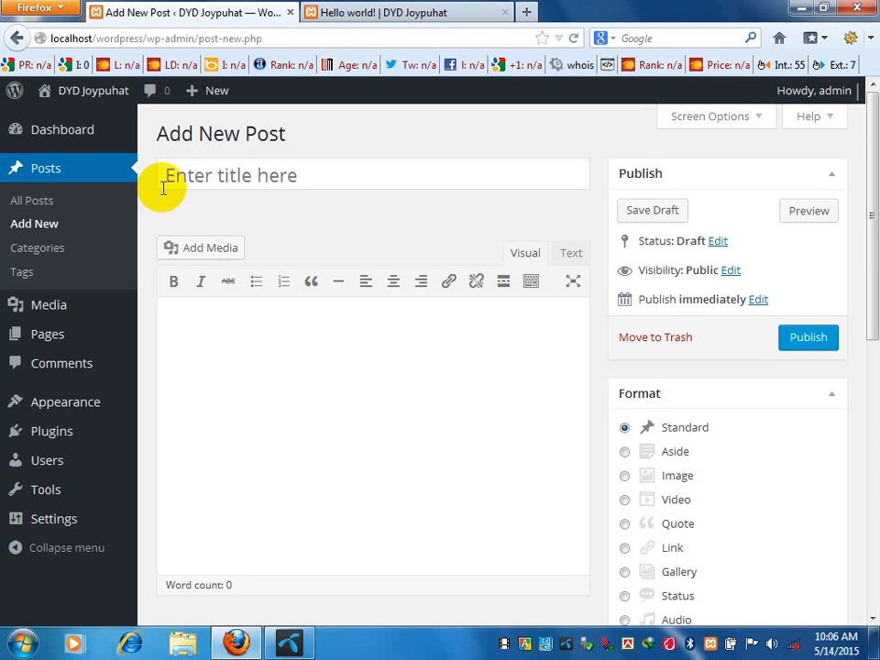
{"action": "left_click", "coordinate": [409, 359]}
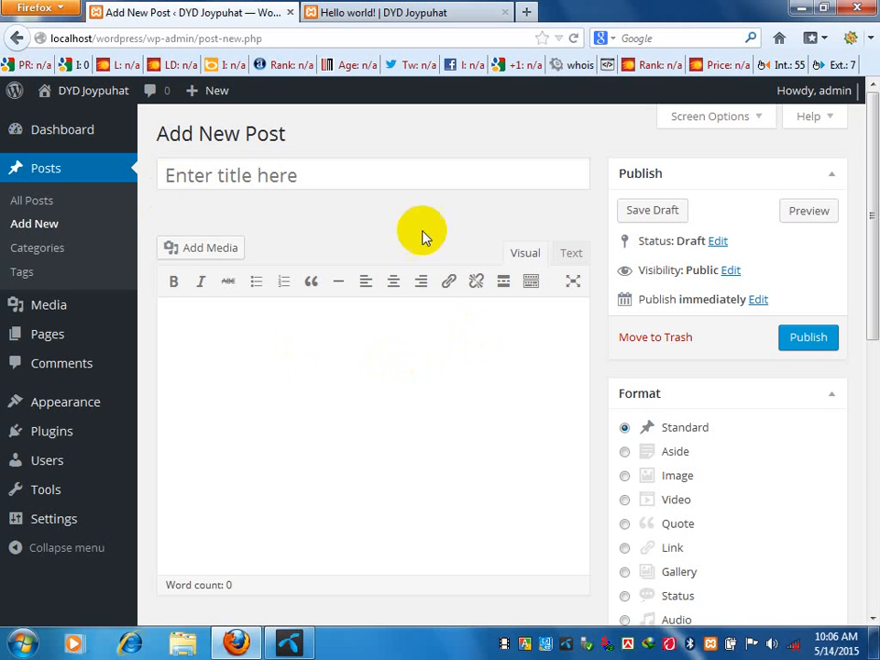
{"action": "left_click", "coordinate": [407, 169]}
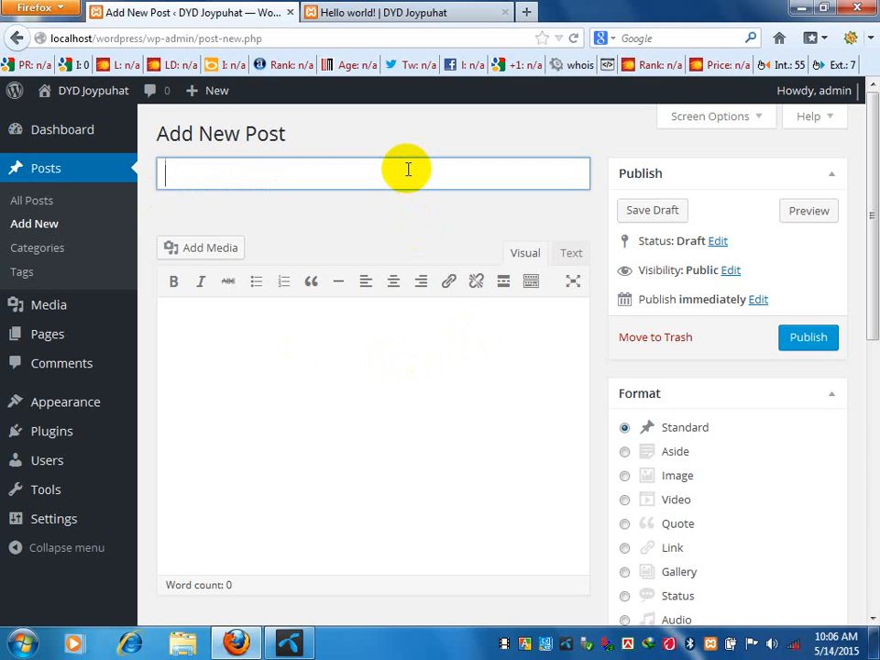
{"action": "left_click", "coordinate": [423, 407]}
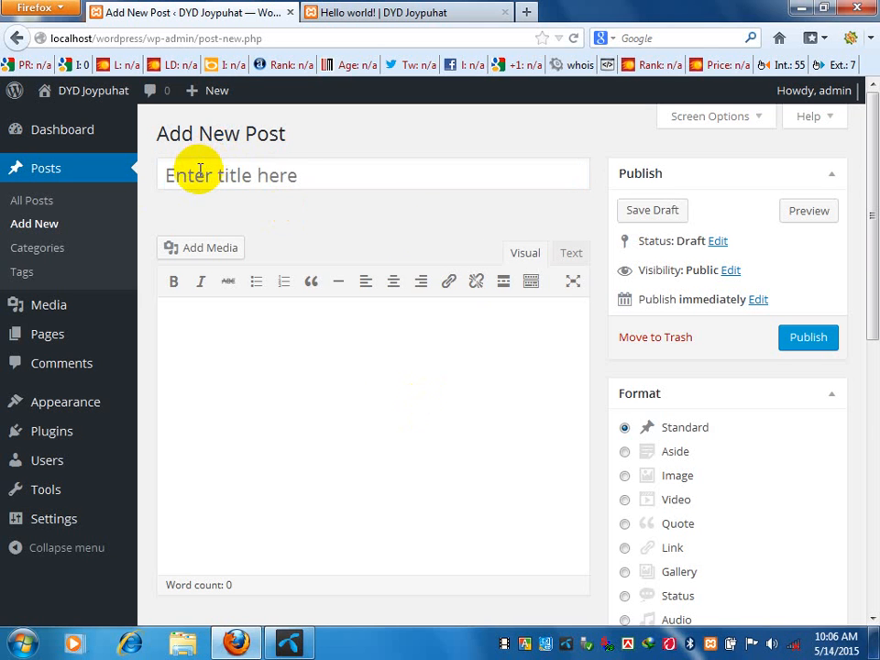
Title the new post "Hello Joypurhat" and place the cursor in its empty body.
{"action": "left_click", "coordinate": [313, 177]}
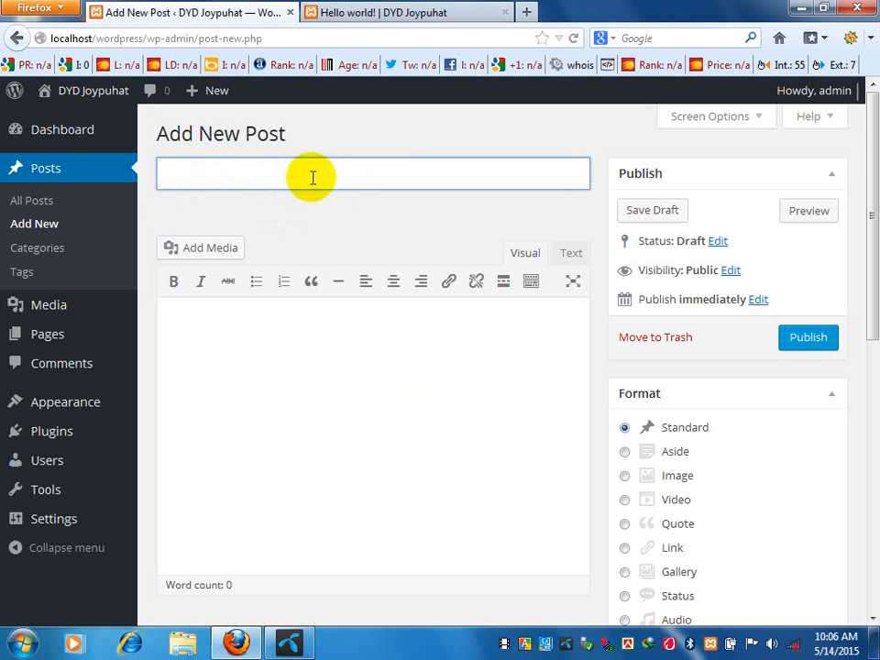
{"action": "type", "text": "Hello Joyp"}
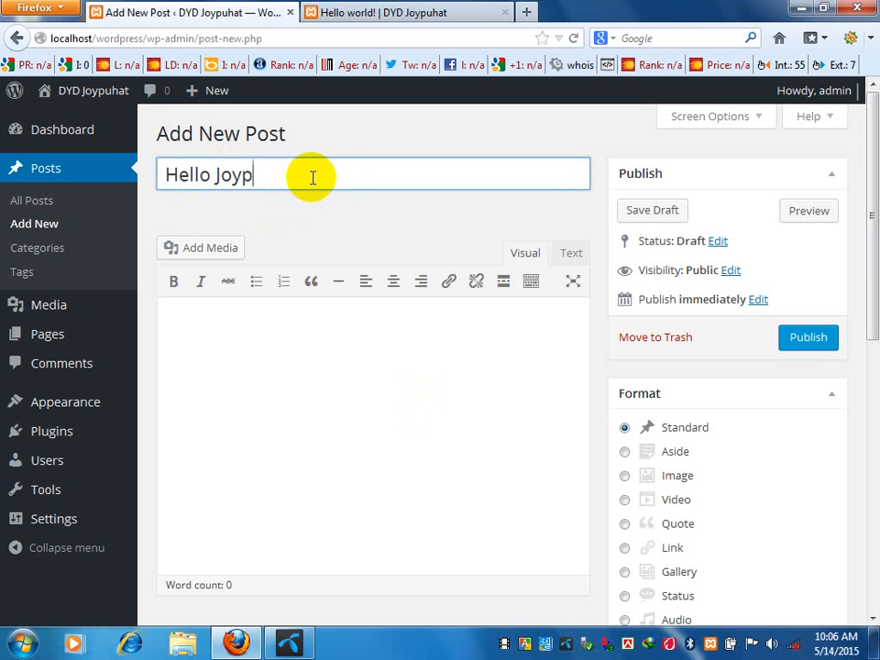
{"action": "type", "text": "urhat"}
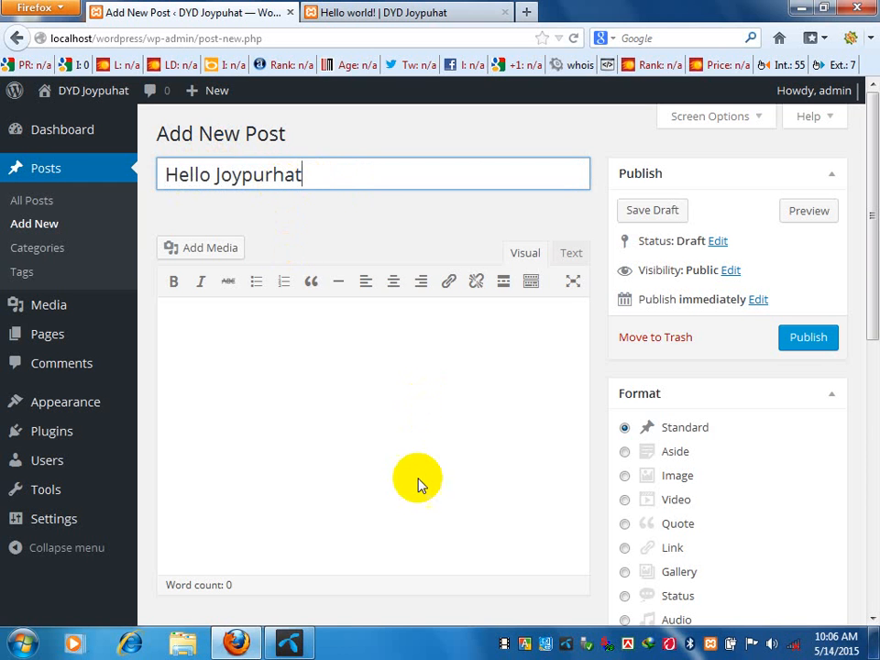
{"action": "left_click", "coordinate": [417, 437]}
{"action": "scroll", "coordinate": [410, 426], "scroll_direction": "down", "scroll_amount": 2}
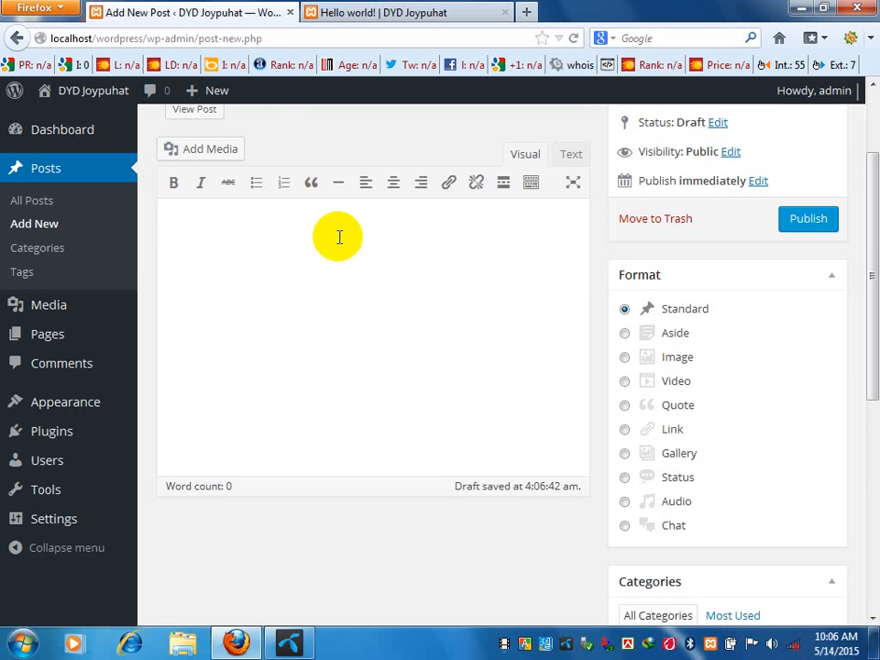
{"action": "scroll", "coordinate": [326, 222], "scroll_direction": "up", "scroll_amount": 2}
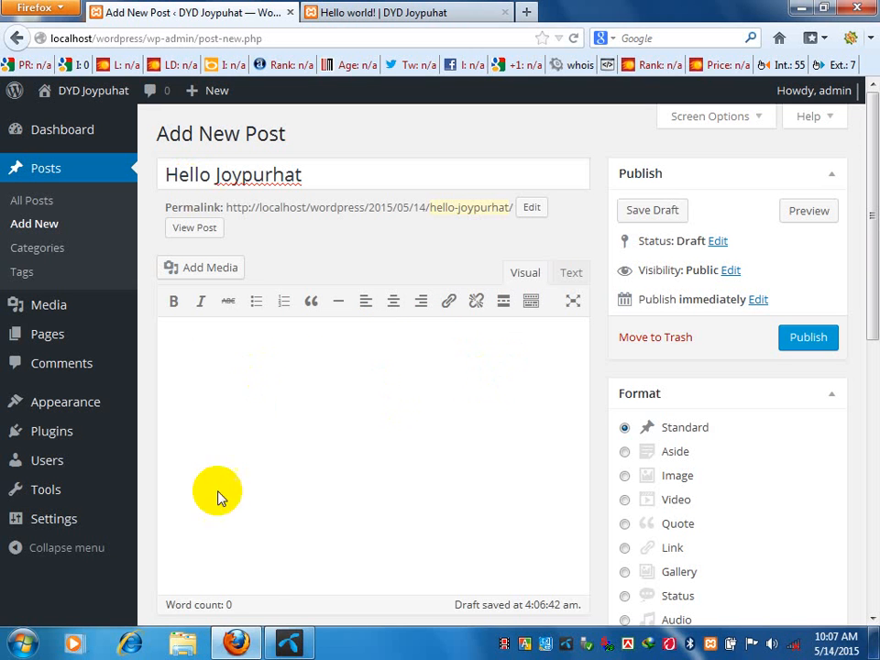
Switch to Grameenphone Internet, connect the GP-Internet profile and close the Grameenphone web page.
{"action": "left_click", "coordinate": [255, 645]}
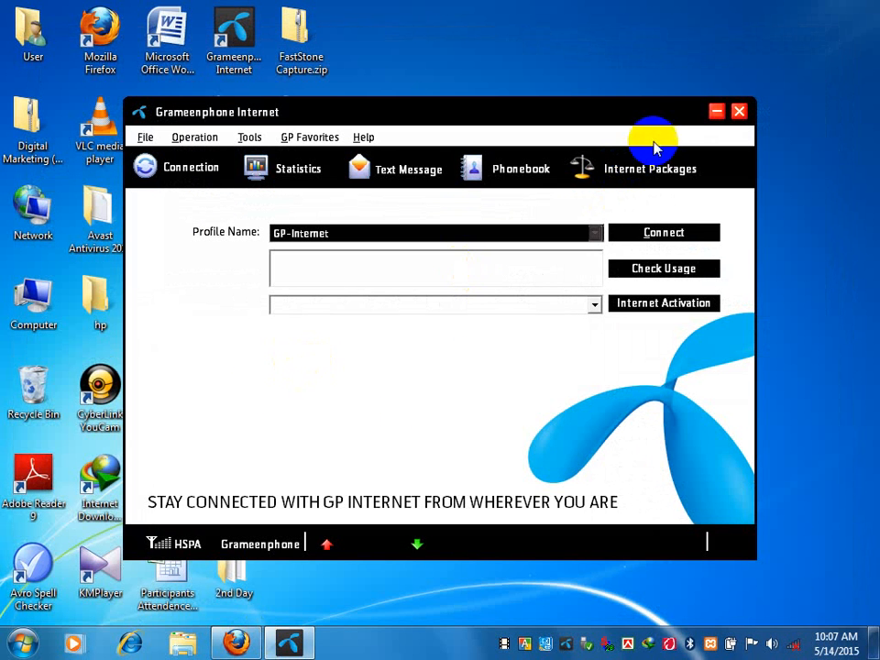
{"action": "left_click", "coordinate": [706, 234]}
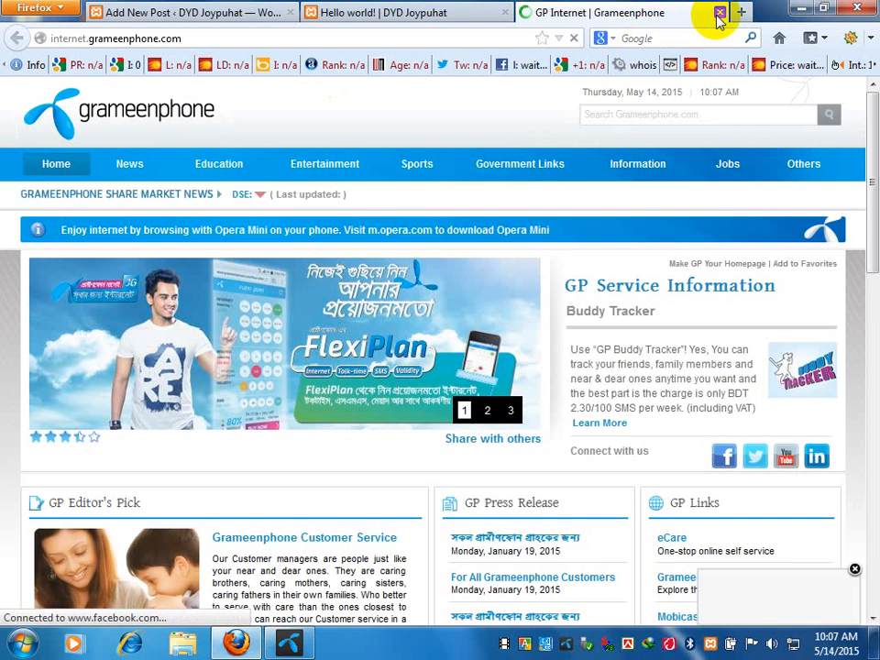
{"action": "left_click", "coordinate": [719, 13]}
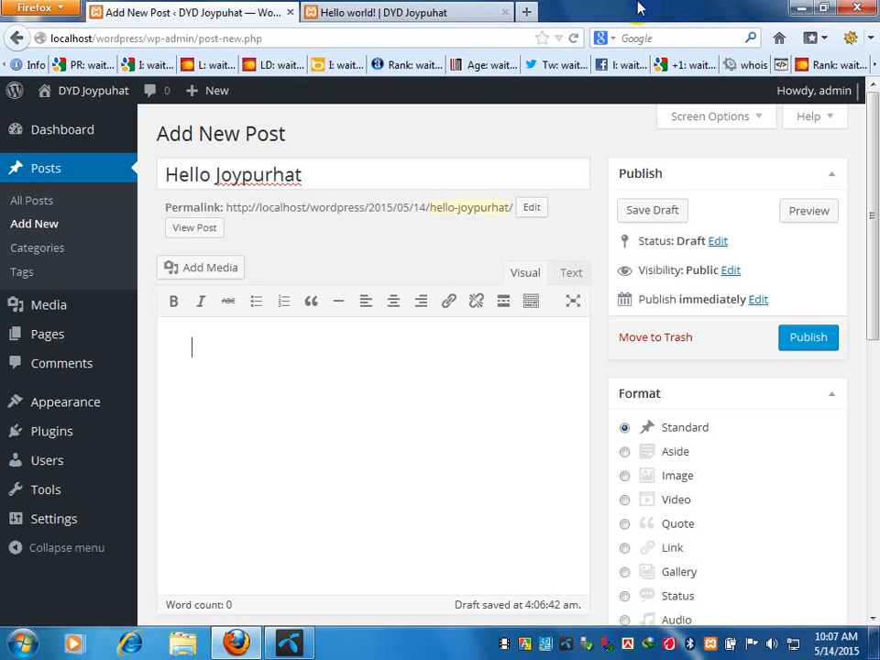
Search the web for "dummytext" in a new browser tab and open the lipsum.com Lorem Ipsum site.
{"action": "left_click", "coordinate": [529, 9]}
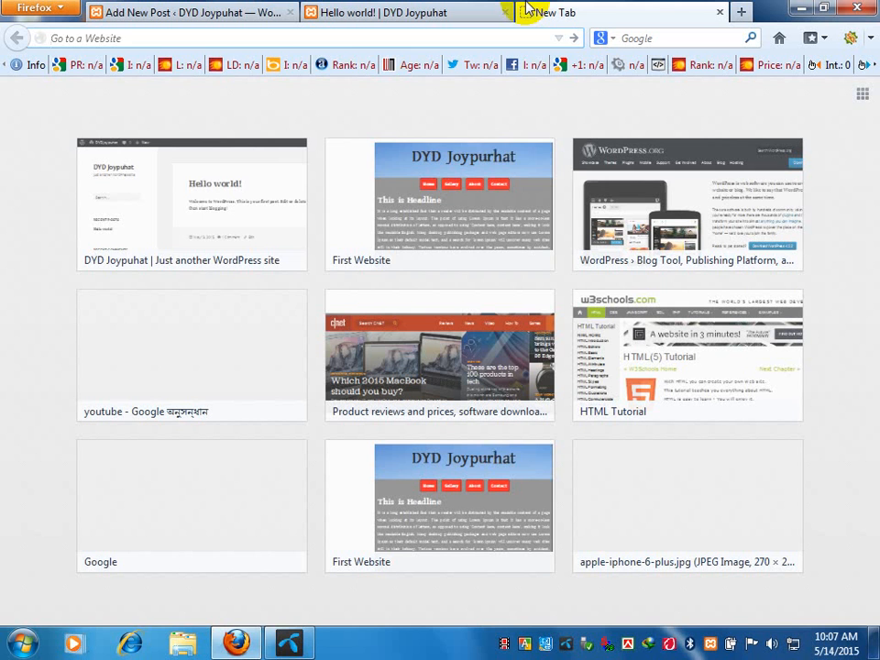
{"action": "type", "text": "dumm"}
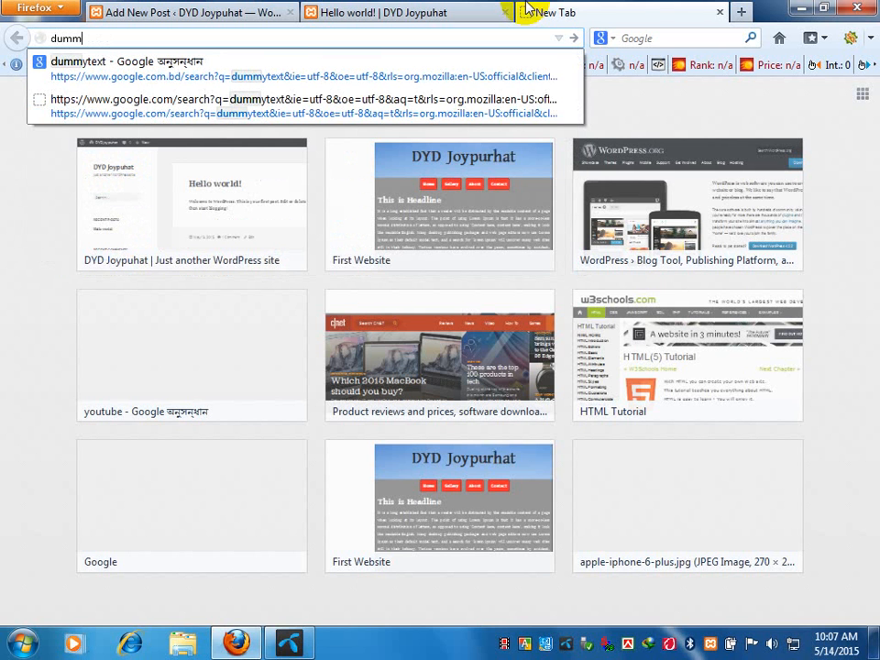
{"action": "type", "text": "ytext"}
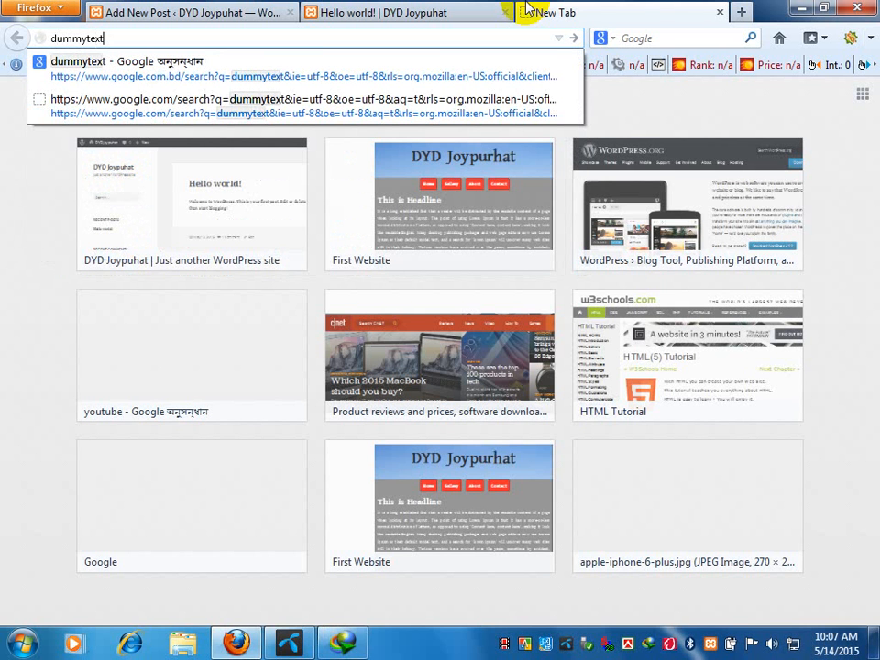
{"action": "key", "text": "Return"}
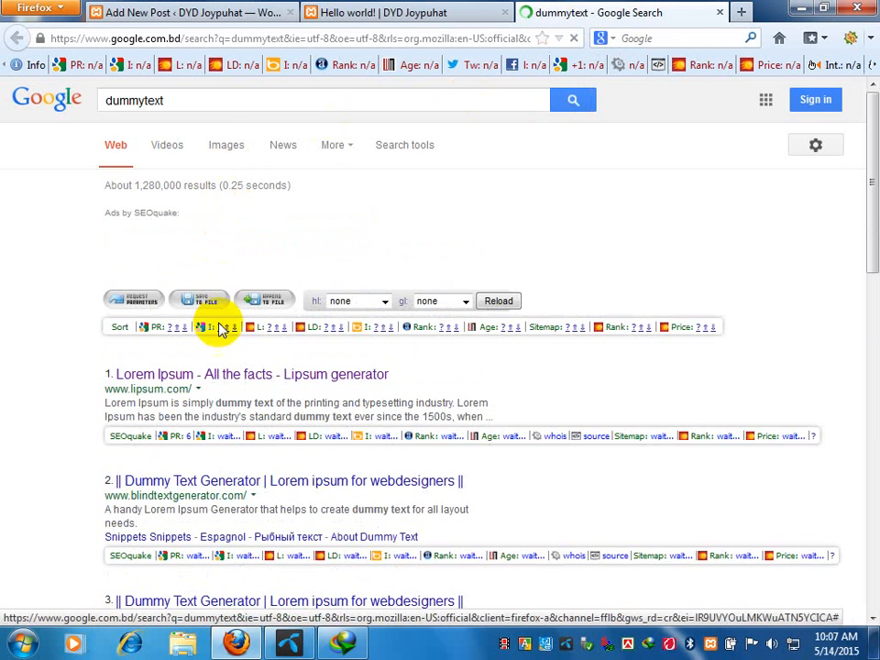
{"action": "left_click", "coordinate": [224, 380]}
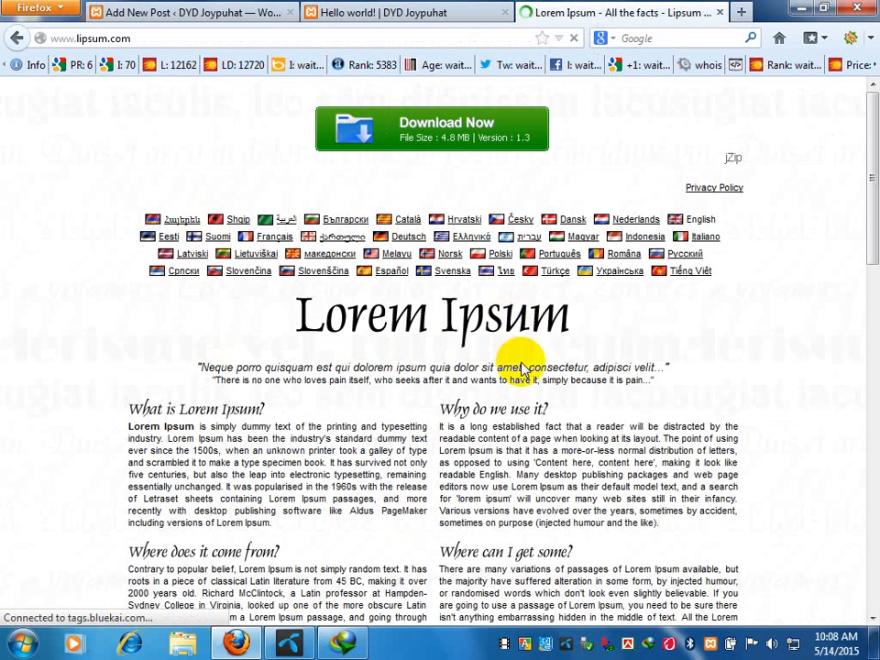
Copy the paragraph under "Why do we use it?" and return to the new post's editor.
{"action": "triple_click", "coordinate": [547, 429]}
{"action": "right_click", "coordinate": [547, 429]}
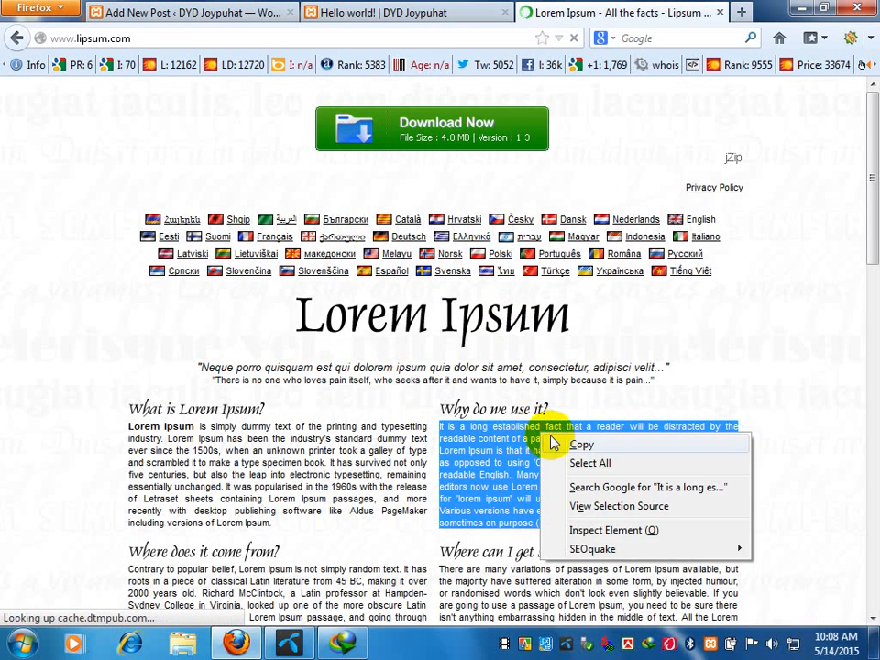
{"action": "left_click", "coordinate": [565, 443]}
{"action": "left_click", "coordinate": [223, 11]}
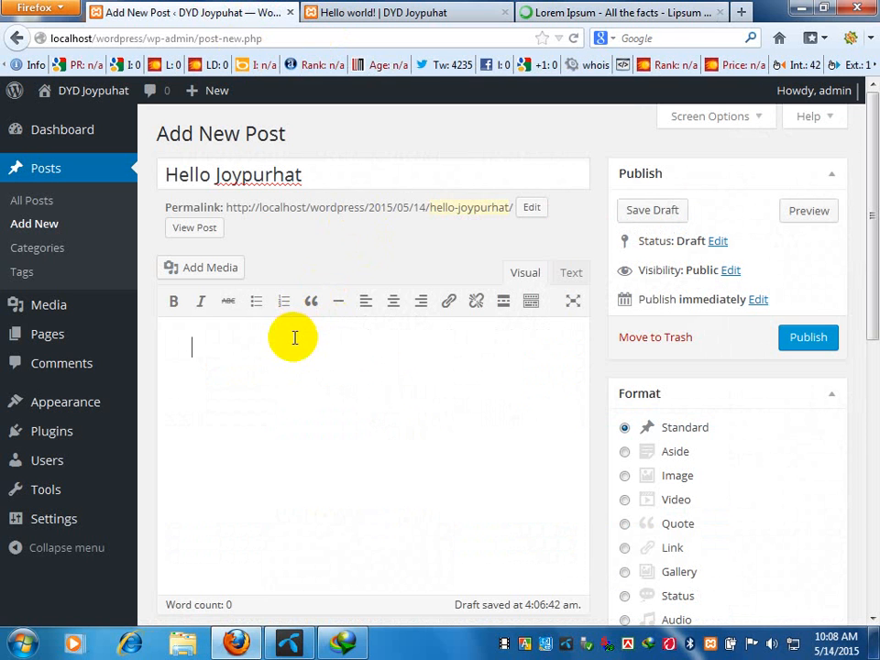
{"action": "right_click", "coordinate": [253, 365]}
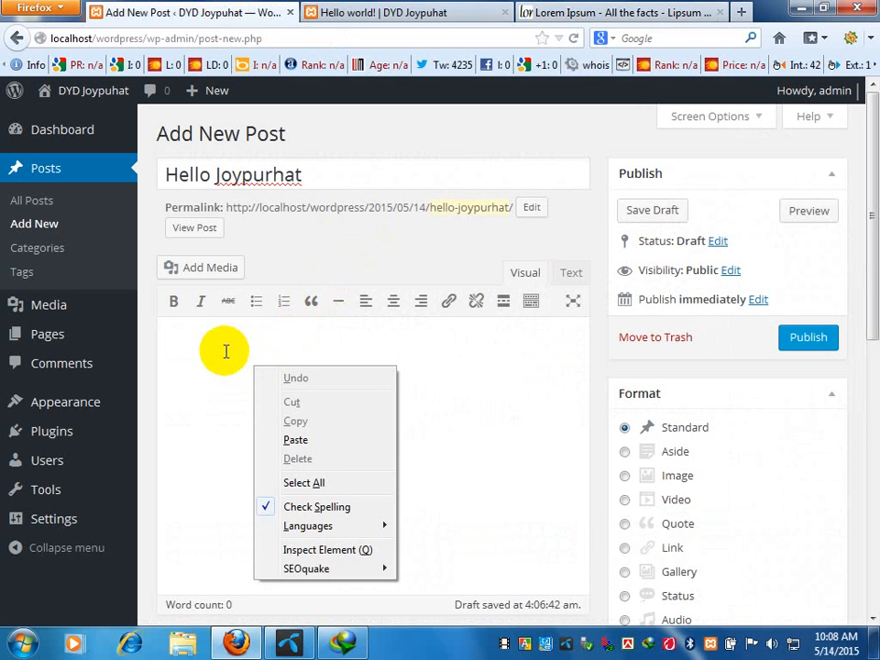
{"action": "left_click", "coordinate": [226, 350]}
{"action": "scroll", "coordinate": [229, 347], "scroll_direction": "down", "scroll_amount": 2}
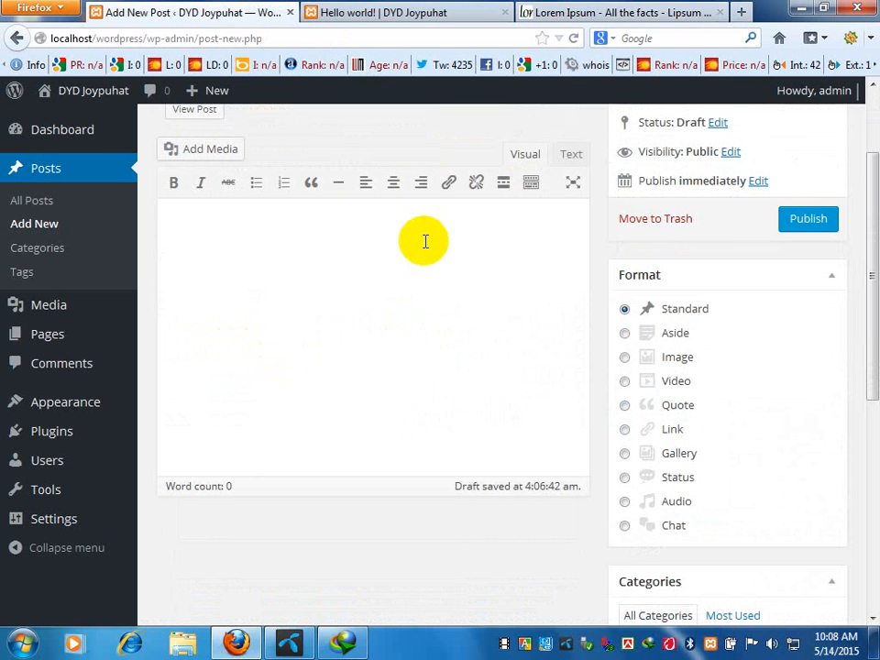
{"action": "left_click", "coordinate": [630, 13]}
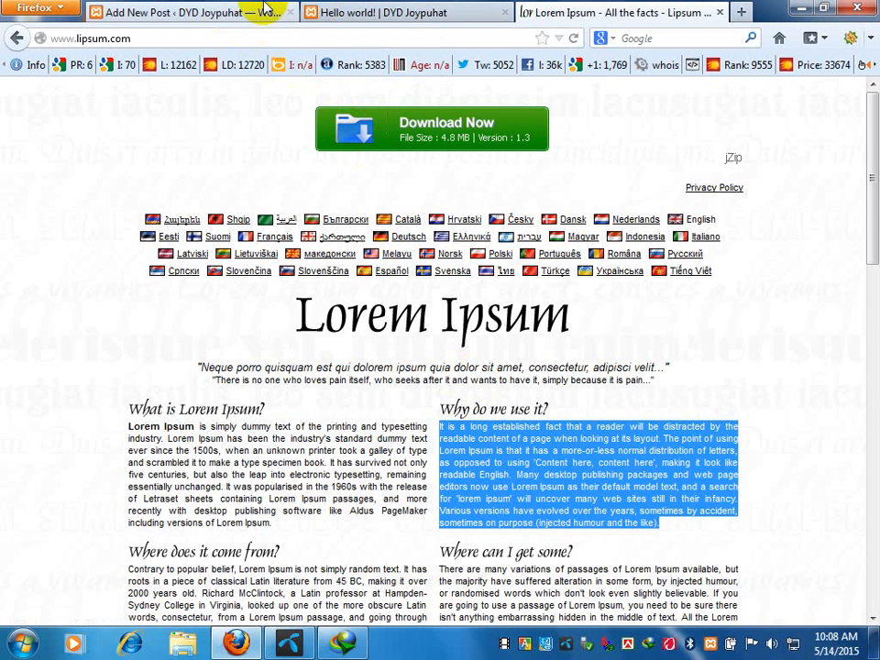
{"action": "left_click", "coordinate": [227, 13]}
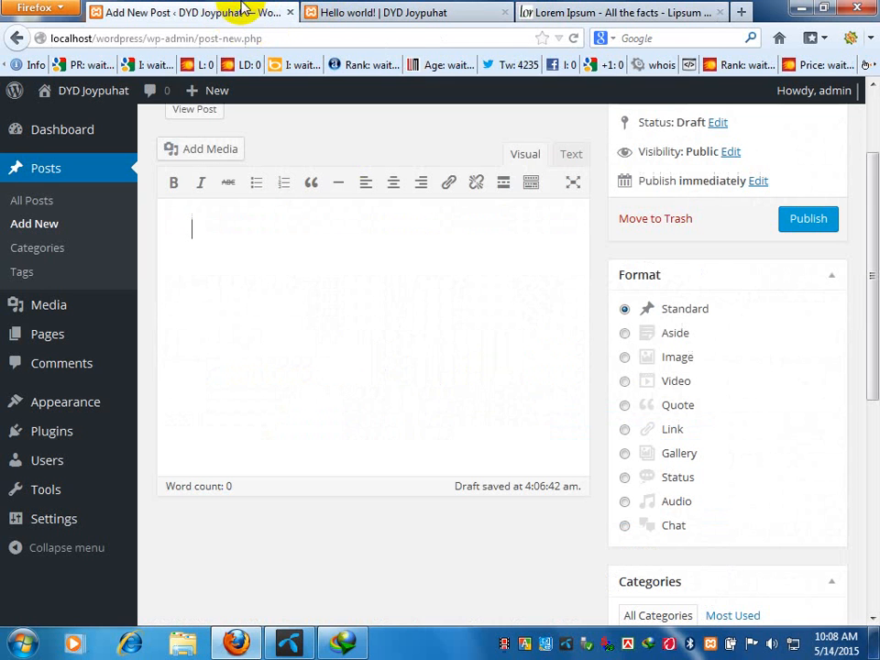
Change the post editor to Text mode and paste the copied paragraph three times into the body.
{"action": "left_click", "coordinate": [571, 156]}
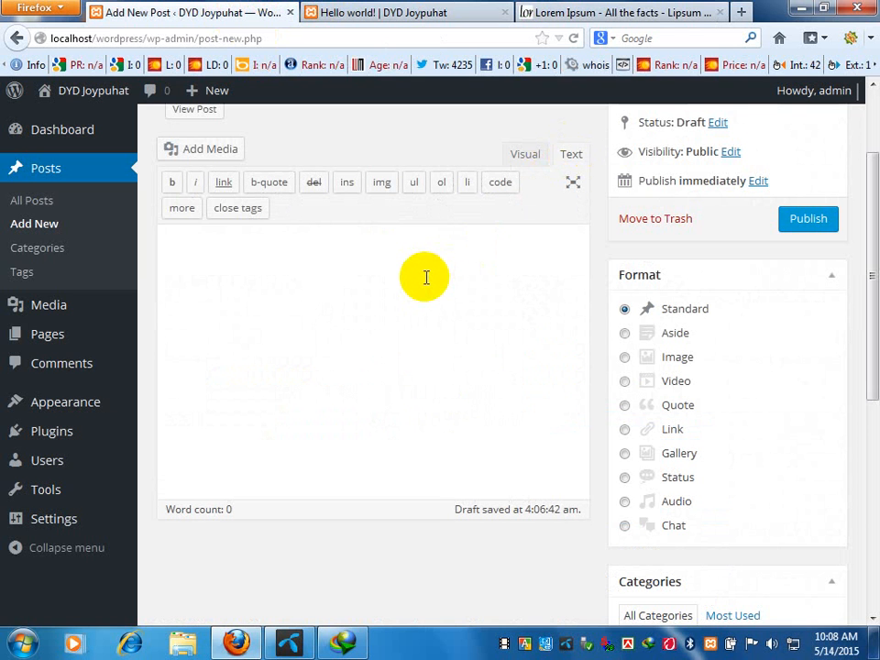
{"action": "right_click", "coordinate": [357, 280]}
{"action": "left_click", "coordinate": [403, 354]}
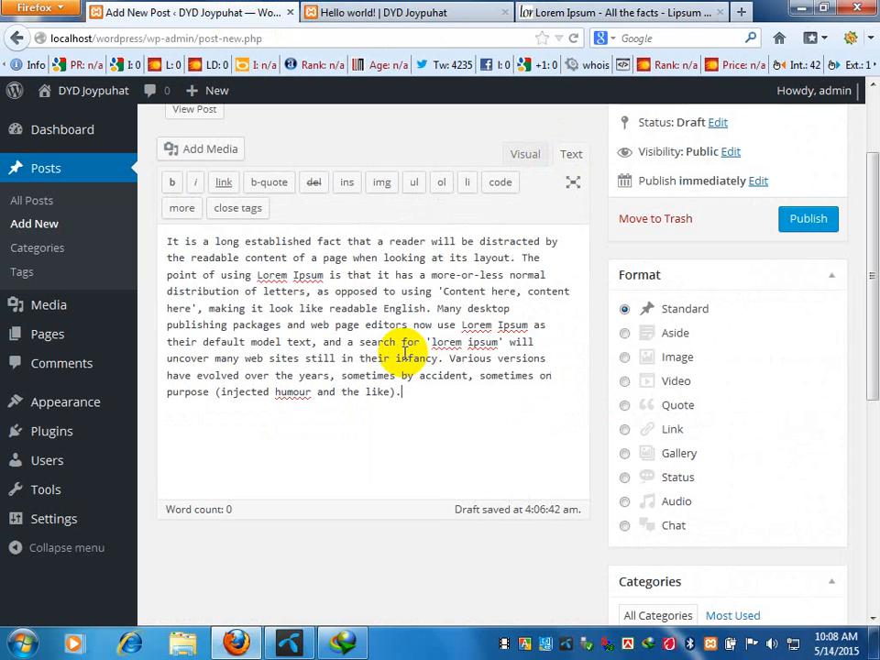
{"action": "right_click", "coordinate": [426, 400]}
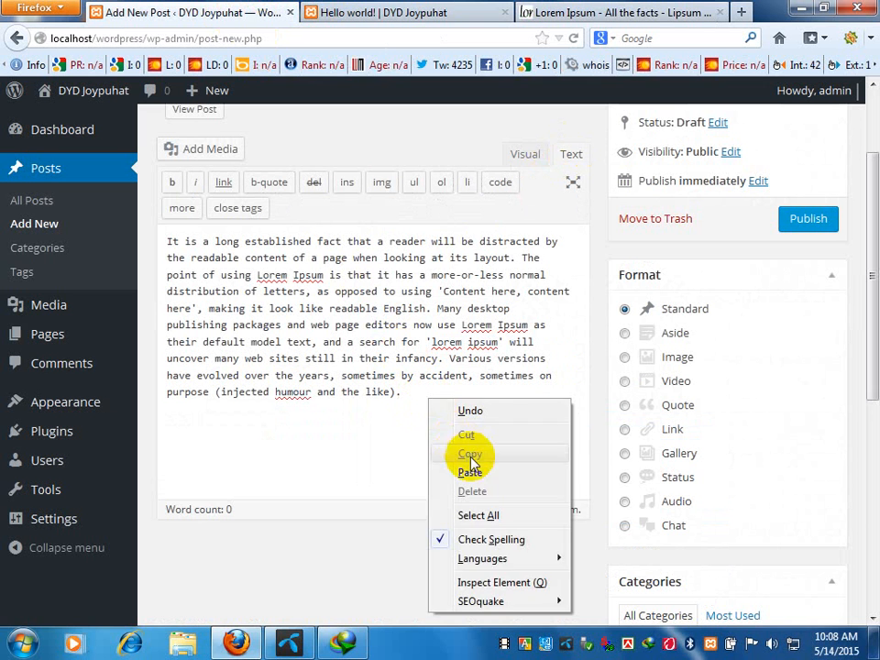
{"action": "left_click", "coordinate": [470, 473]}
{"action": "scroll", "coordinate": [487, 472], "scroll_direction": "down", "scroll_amount": 2}
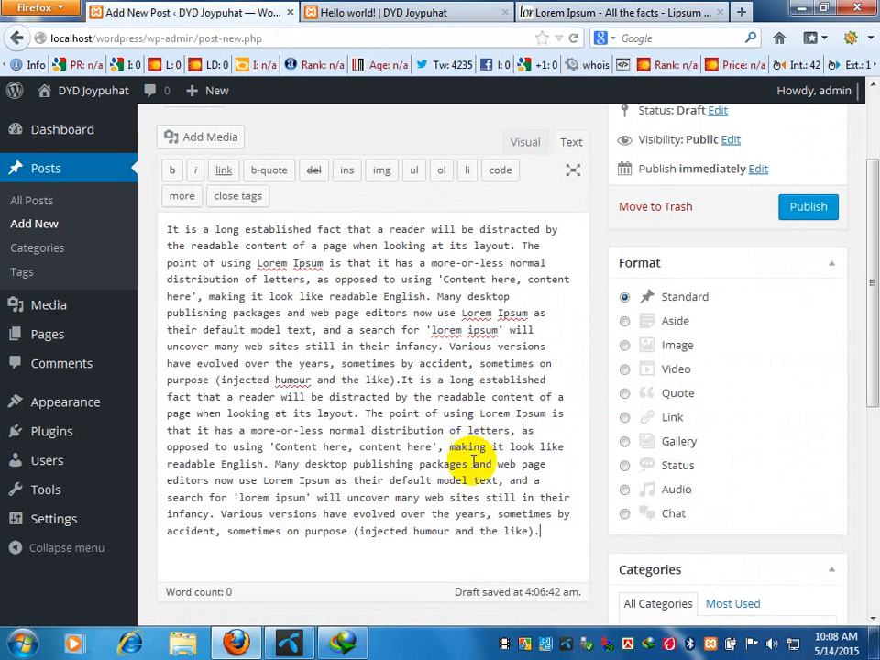
{"action": "right_click", "coordinate": [570, 428]}
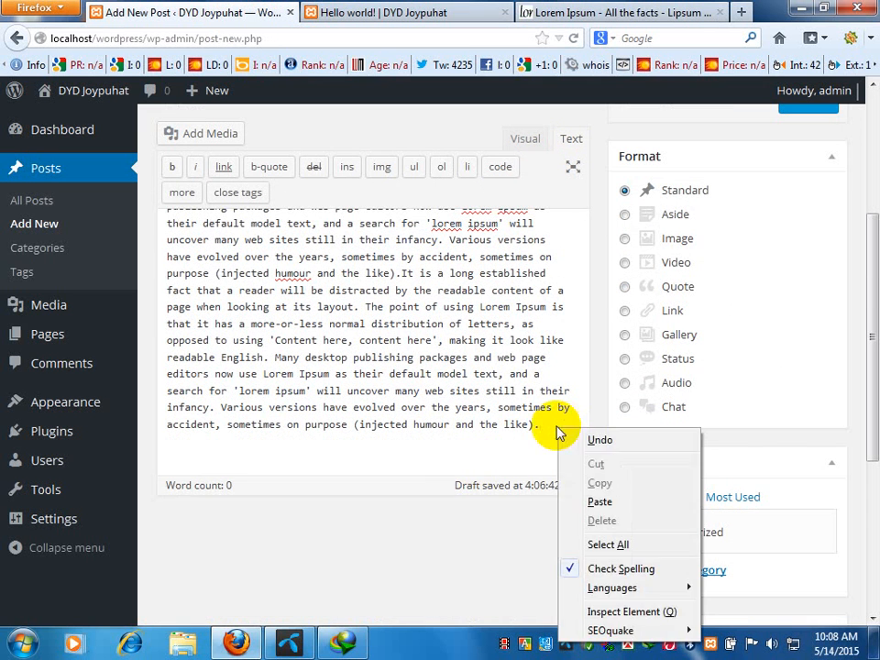
{"action": "left_click", "coordinate": [599, 498]}
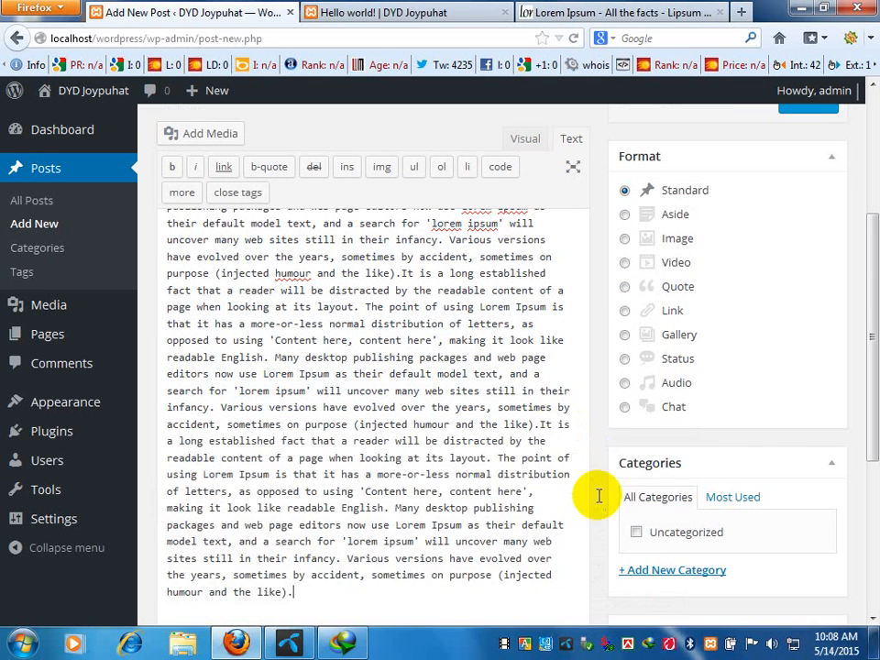
Separate the third pasted paragraph from the second with a blank line.
{"action": "left_click", "coordinate": [539, 422]}
{"action": "key", "text": "Return"}
{"action": "key", "text": "Return"}
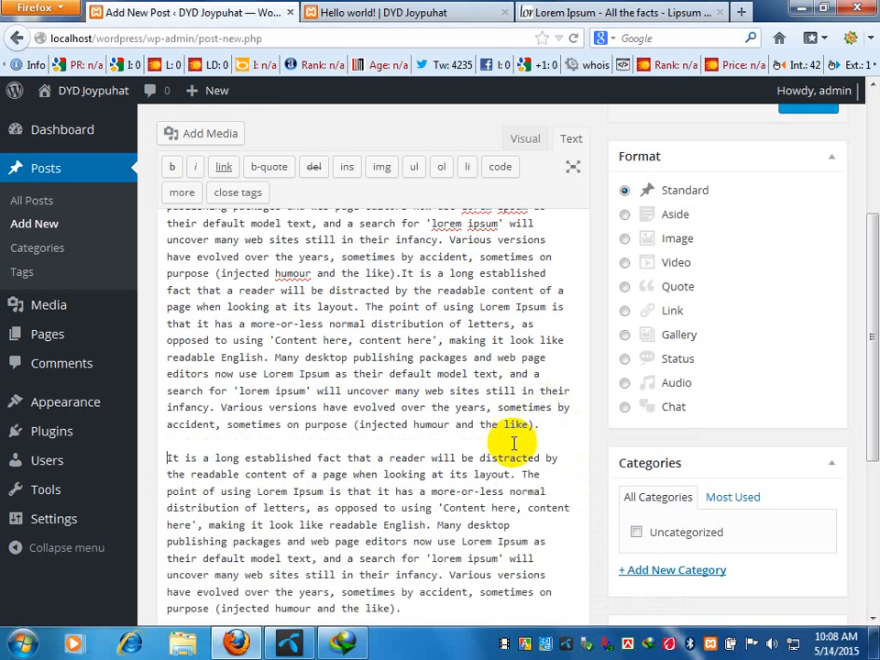
Change the post editor to Visual mode and review the pasted paragraphs through to the end.
{"action": "scroll", "coordinate": [562, 425], "scroll_direction": "up", "scroll_amount": 5}
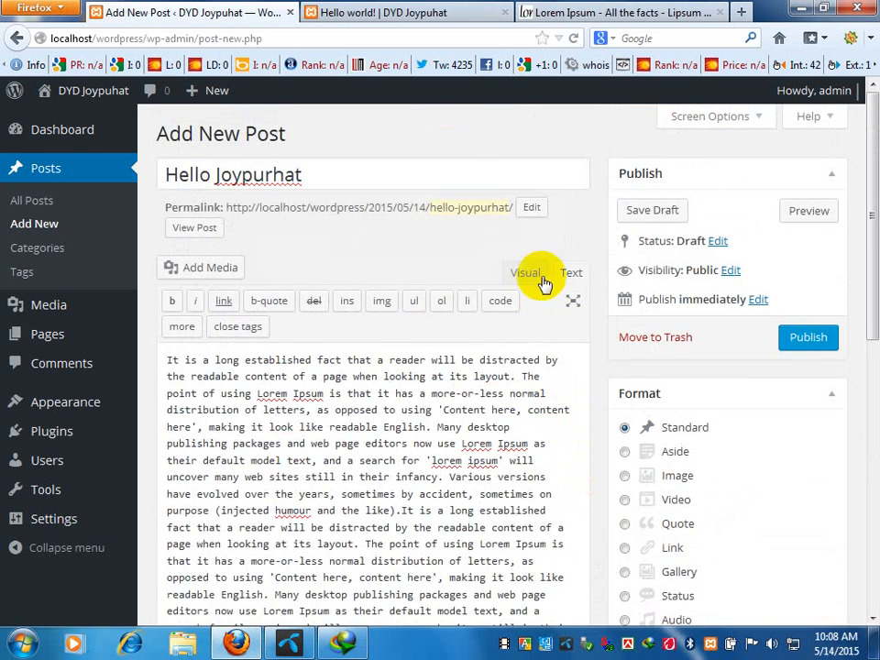
{"action": "left_click", "coordinate": [534, 275]}
{"action": "scroll", "coordinate": [530, 373], "scroll_direction": "down", "scroll_amount": 5}
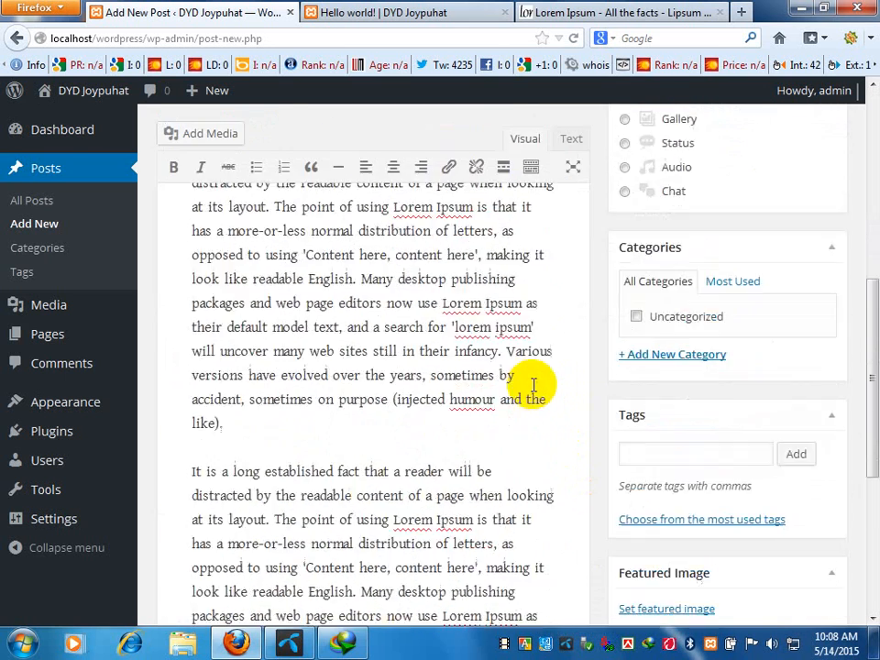
{"action": "scroll", "coordinate": [533, 385], "scroll_direction": "down", "scroll_amount": 1}
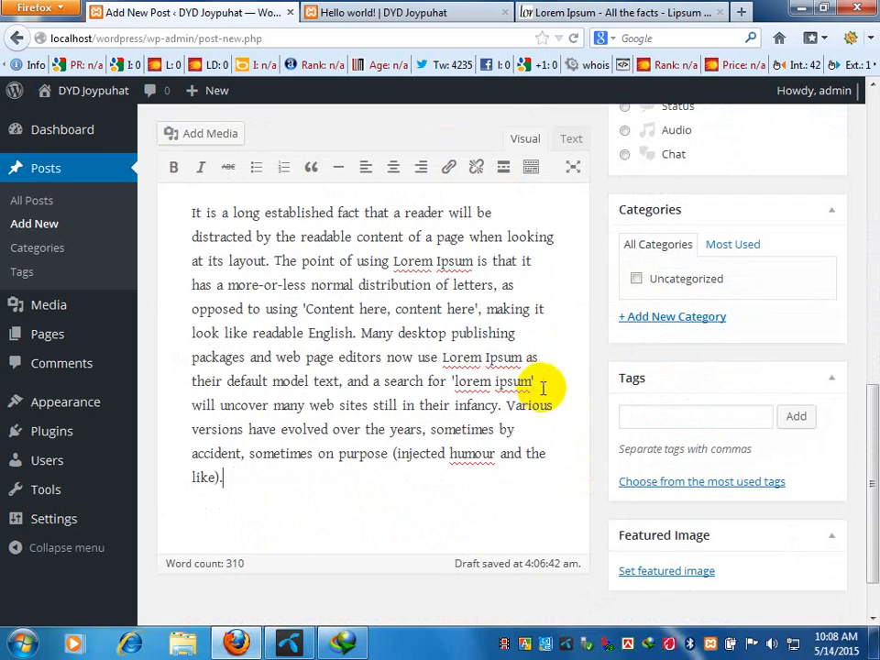
Select the post's entire body text and show the editor's second row of formatting tools.
{"action": "left_click", "coordinate": [260, 480]}
{"action": "scroll", "coordinate": [196, 387], "scroll_direction": "up", "scroll_amount": 8}
{"action": "left_click_drag", "start_coordinate": [259, 480], "coordinate": [187, 338]}
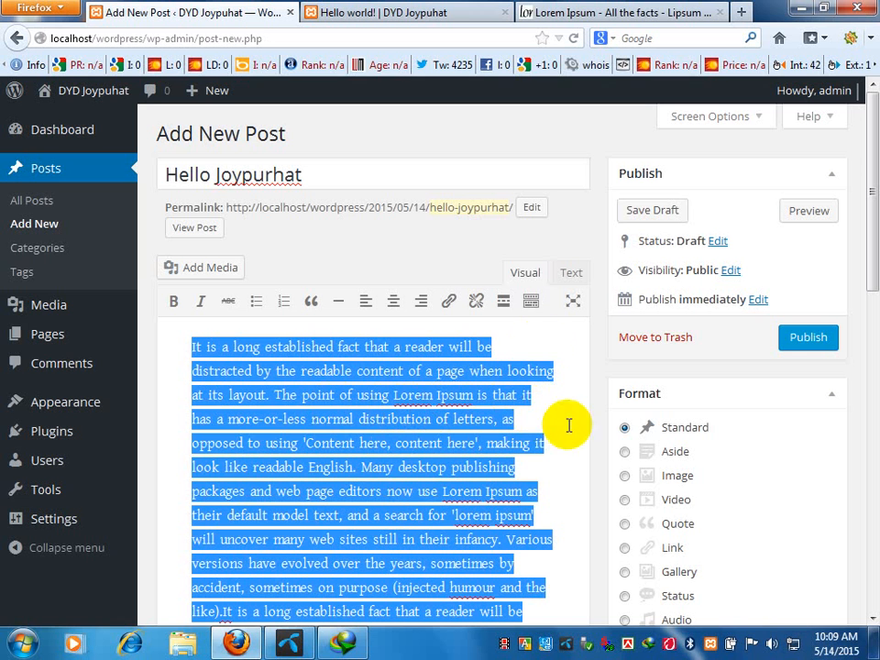
{"action": "left_click", "coordinate": [531, 301]}
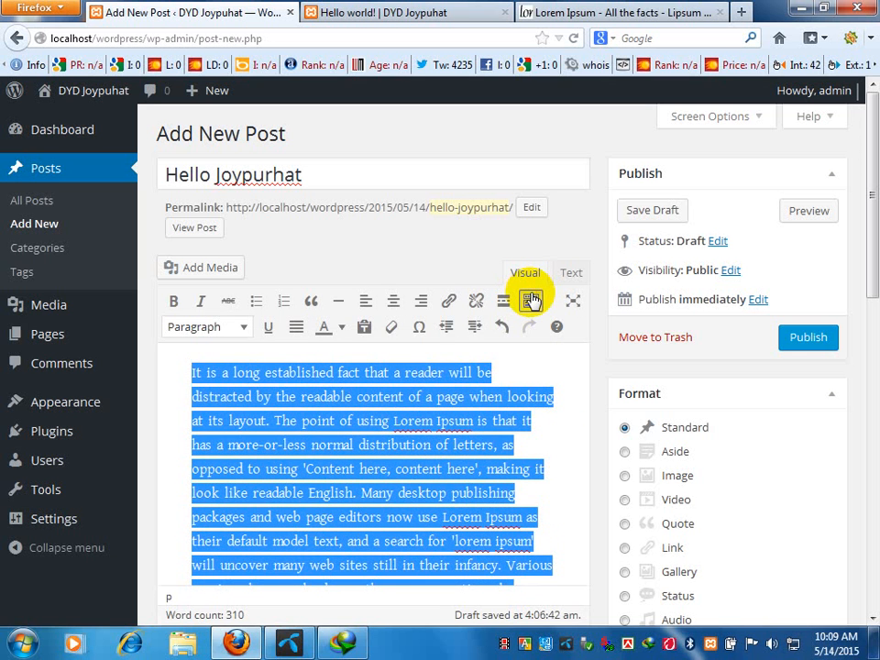
{"action": "left_click", "coordinate": [531, 301]}
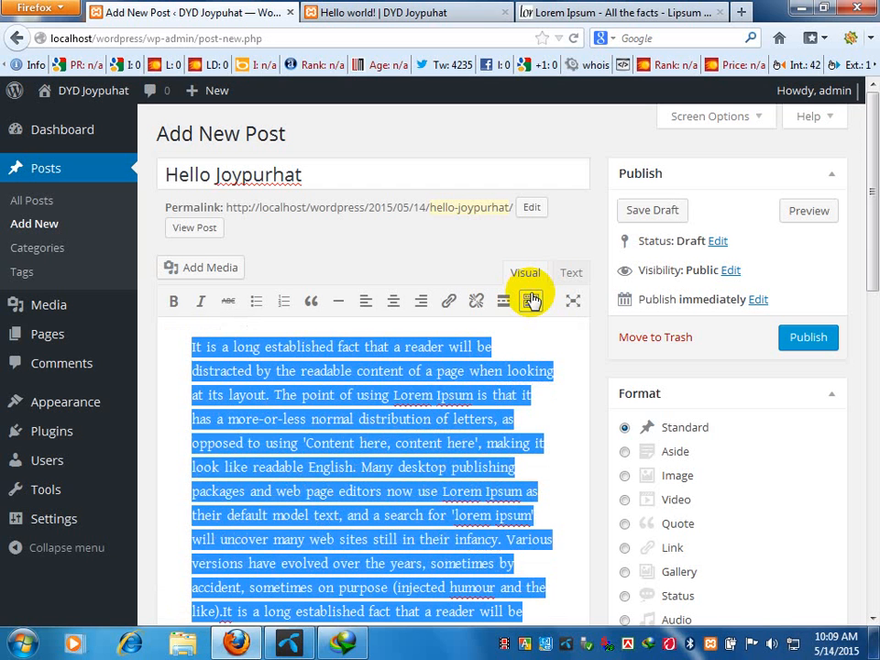
{"action": "left_click", "coordinate": [531, 301]}
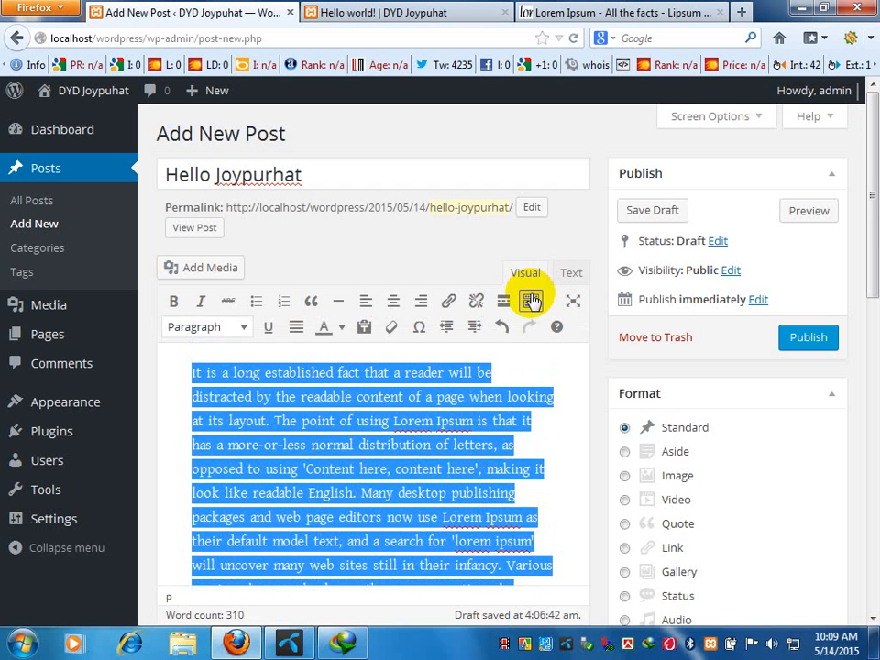
Try bold and then italic on the selected body text, removing each format again.
{"action": "left_click", "coordinate": [171, 305]}
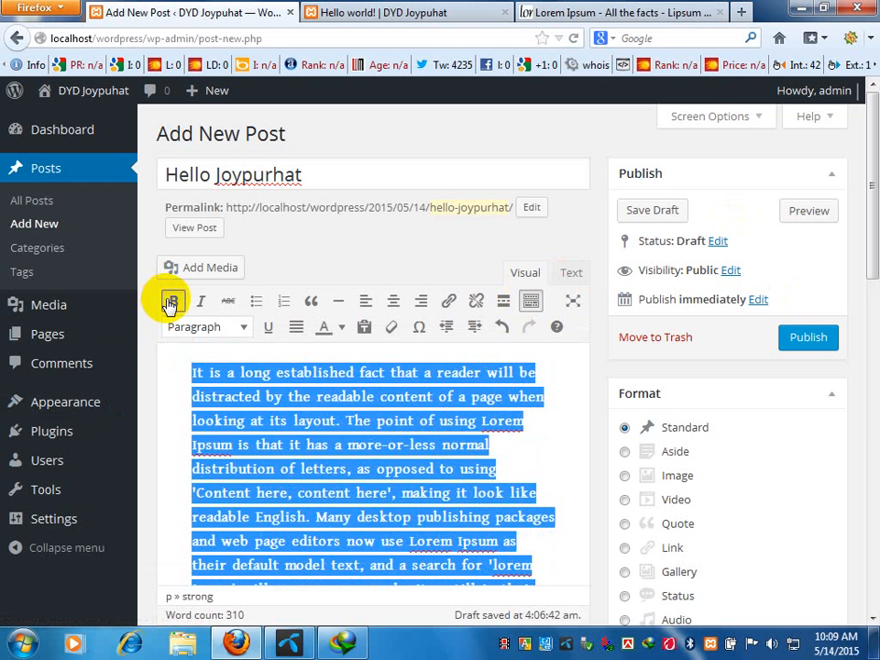
{"action": "left_click", "coordinate": [171, 303]}
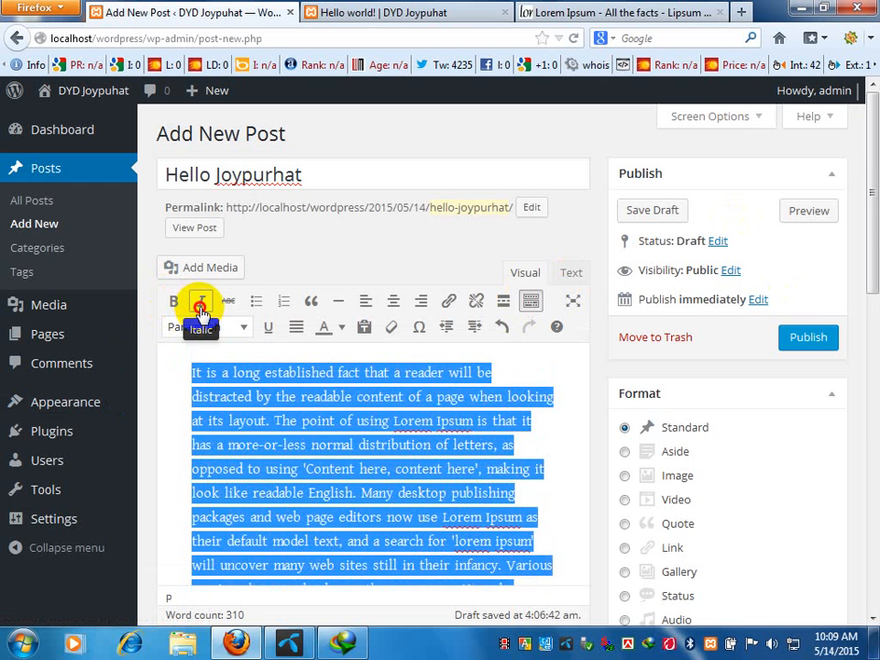
{"action": "left_click", "coordinate": [202, 308]}
{"action": "left_click", "coordinate": [201, 309]}
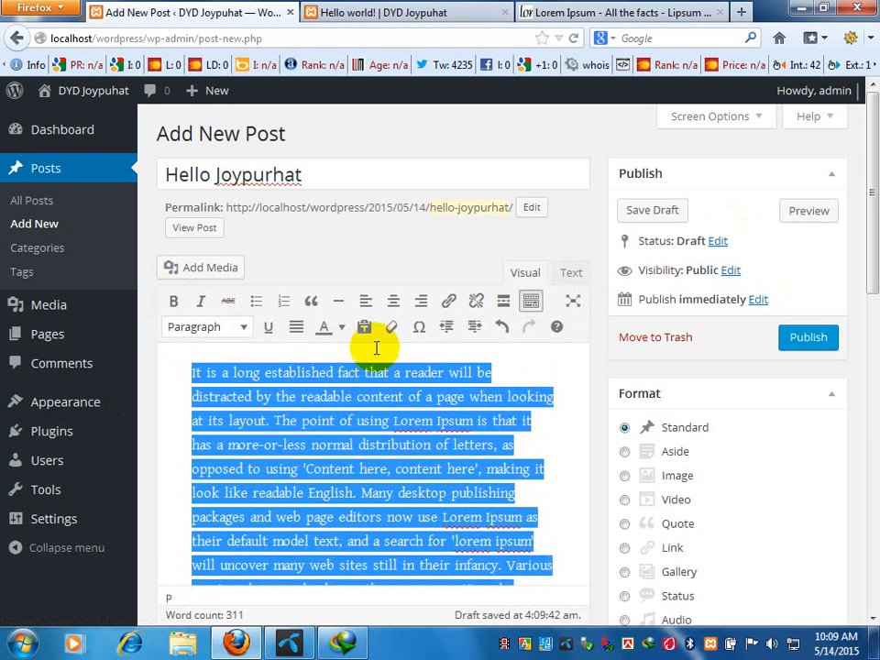
Justify the selected body text and review the paragraphs' new alignment.
{"action": "left_click", "coordinate": [296, 328]}
{"action": "left_click", "coordinate": [467, 418]}
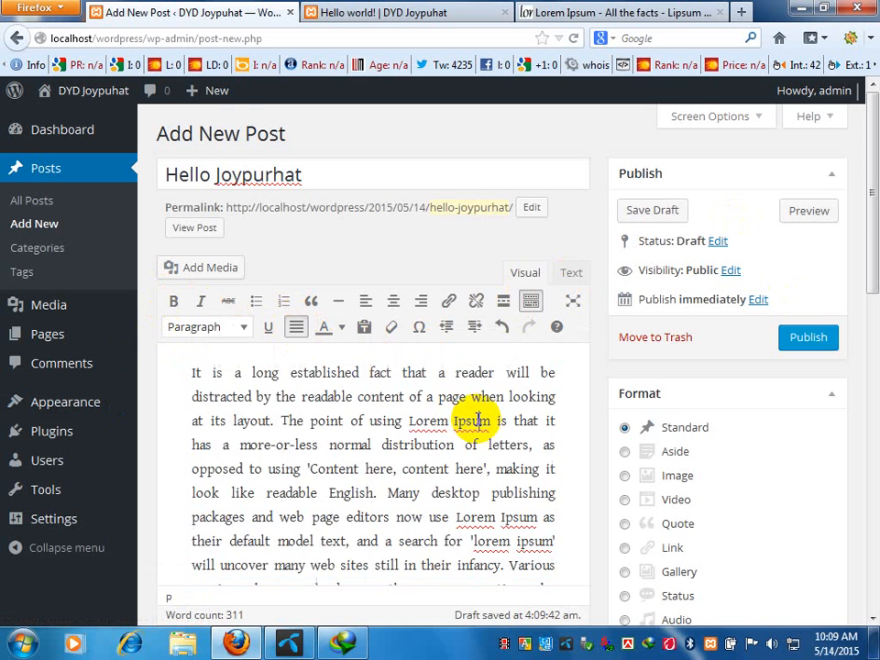
{"action": "scroll", "coordinate": [478, 424], "scroll_direction": "down", "scroll_amount": 3}
{"action": "scroll", "coordinate": [475, 425], "scroll_direction": "down", "scroll_amount": 3}
{"action": "scroll", "coordinate": [398, 355], "scroll_direction": "up", "scroll_amount": 5}
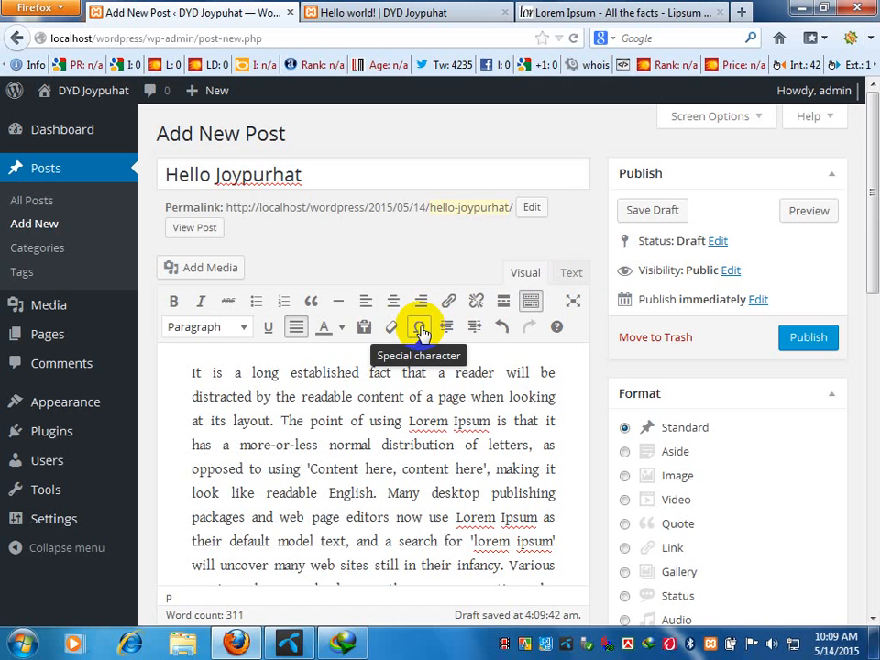
{"action": "scroll", "coordinate": [523, 495], "scroll_direction": "down", "scroll_amount": 3}
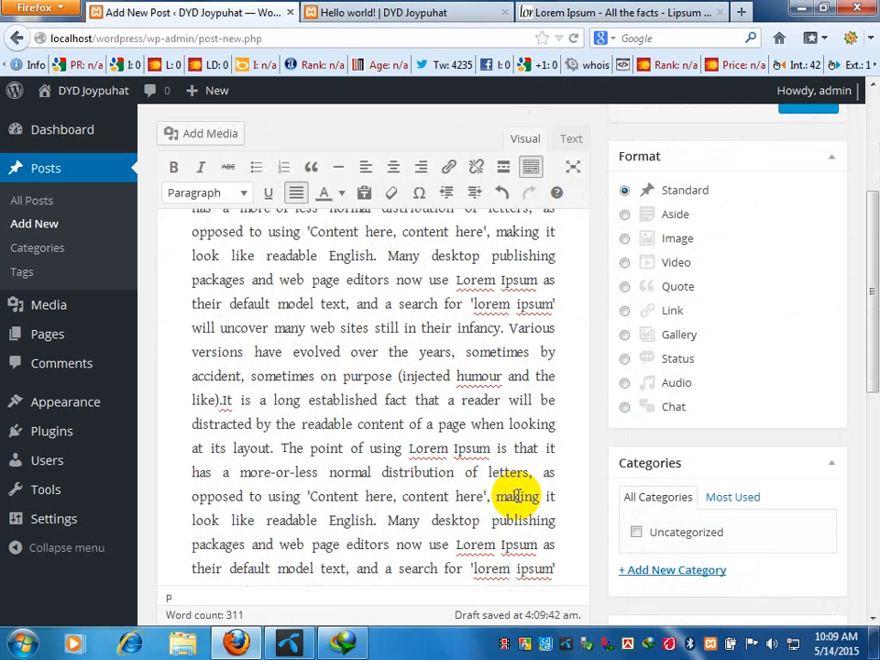
{"action": "scroll", "coordinate": [518, 495], "scroll_direction": "down", "scroll_amount": 5}
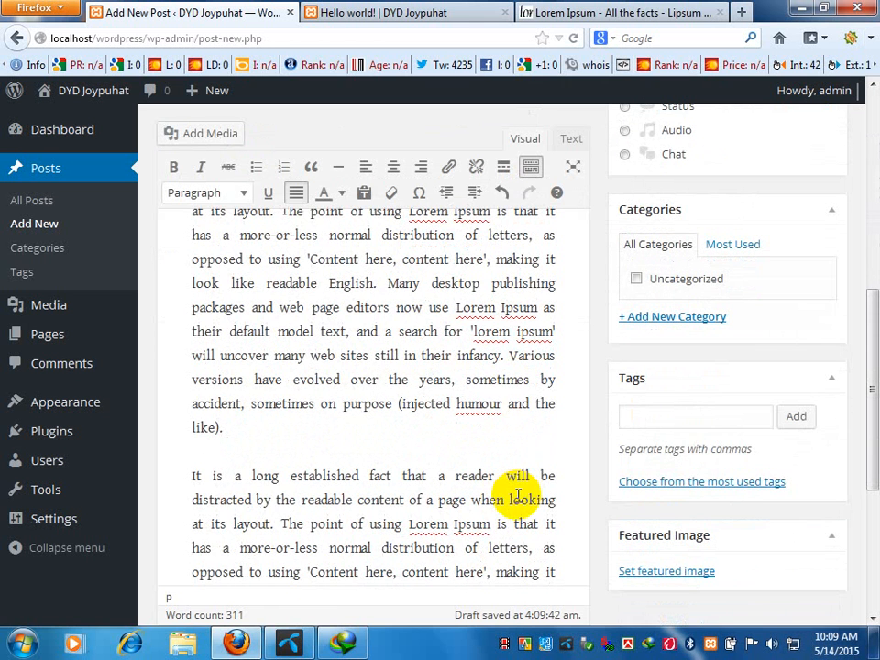
{"action": "scroll", "coordinate": [518, 490], "scroll_direction": "up", "scroll_amount": 5}
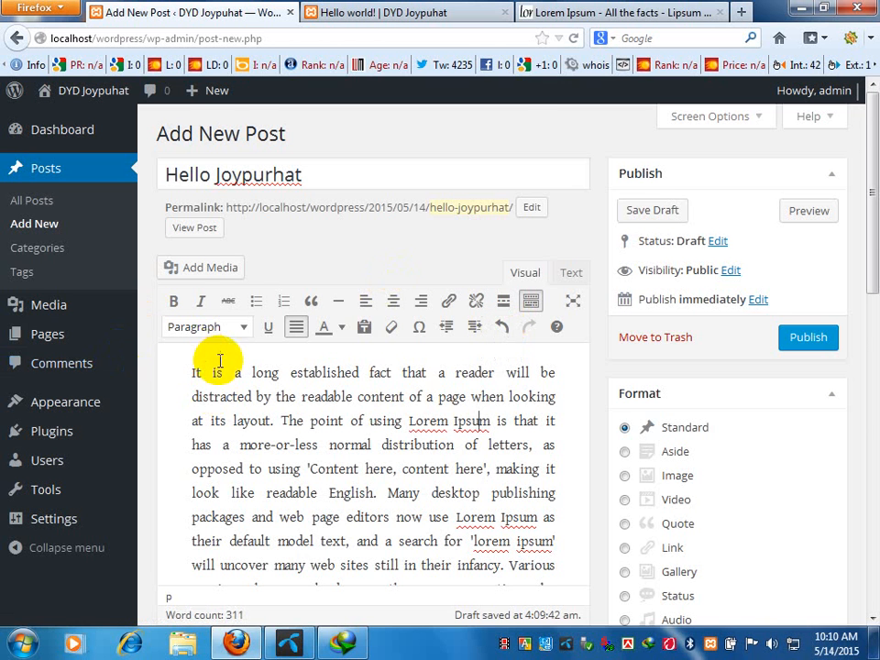
Assign the post to the Uncategorized category.
{"action": "scroll", "coordinate": [229, 355], "scroll_direction": "down", "scroll_amount": 2}
{"action": "scroll", "coordinate": [410, 321], "scroll_direction": "up", "scroll_amount": 2}
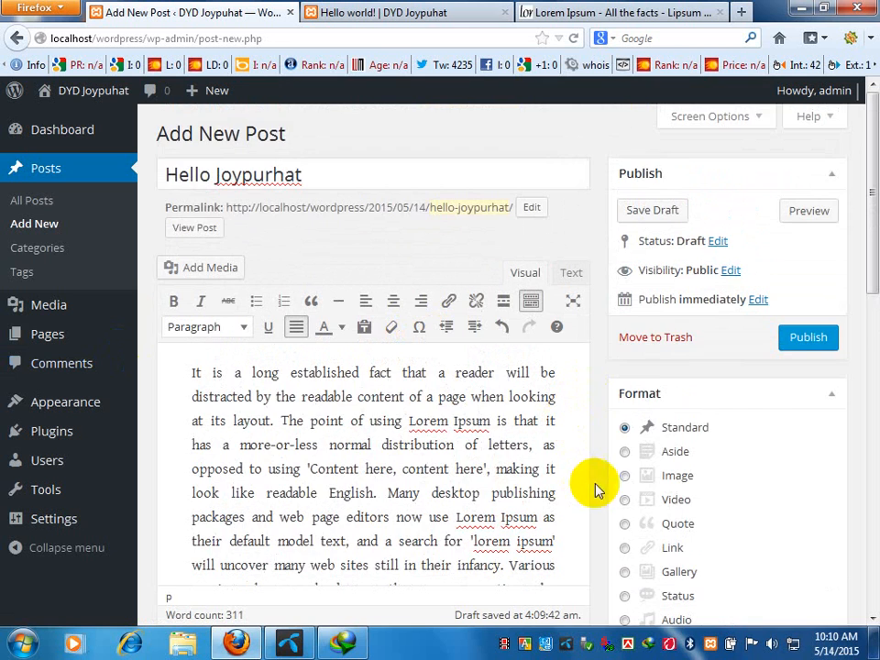
{"action": "scroll", "coordinate": [589, 484], "scroll_direction": "down", "scroll_amount": 2}
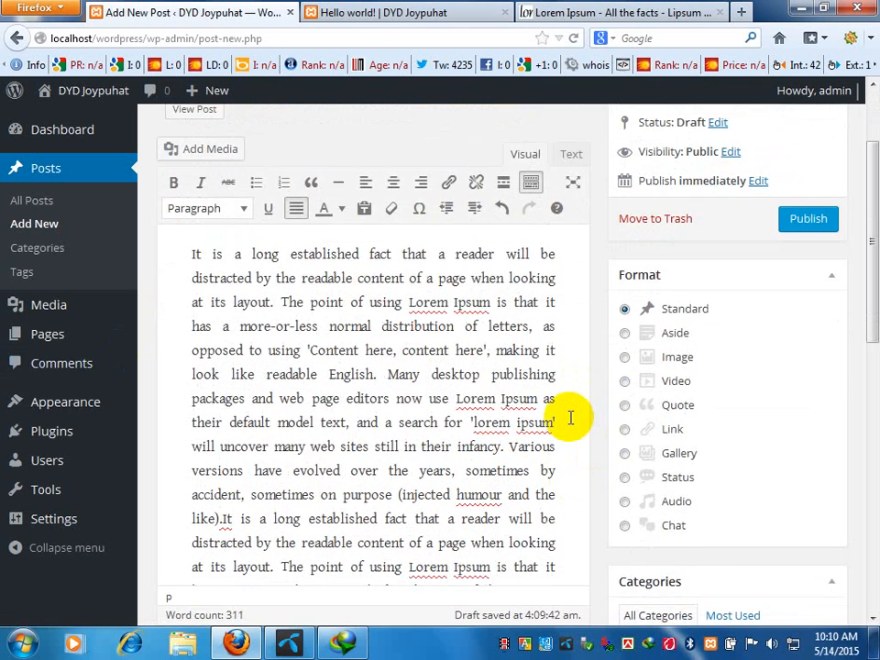
{"action": "scroll", "coordinate": [569, 417], "scroll_direction": "up", "scroll_amount": 2}
{"action": "scroll", "coordinate": [687, 371], "scroll_direction": "down", "scroll_amount": 8}
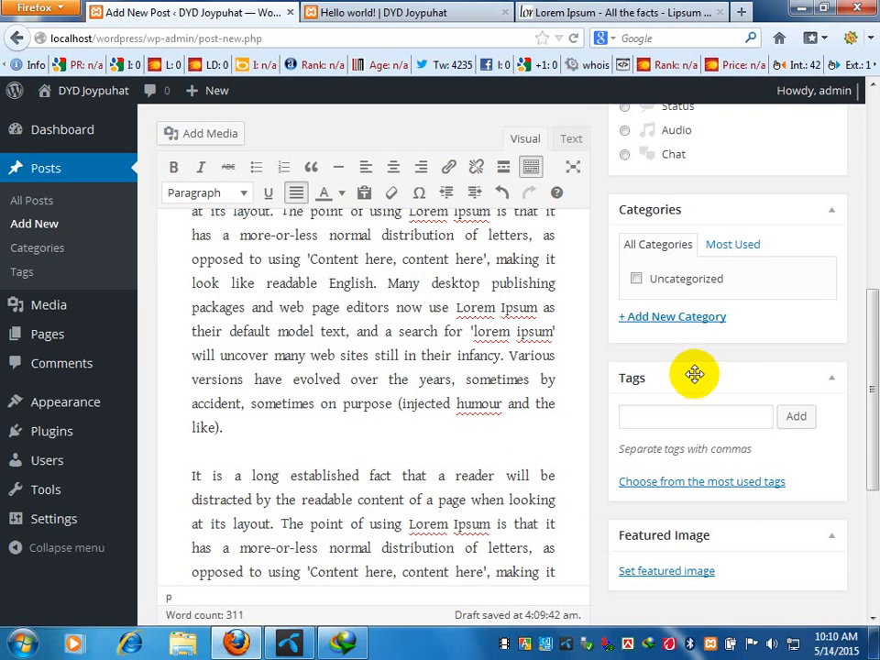
{"action": "left_click", "coordinate": [642, 280]}
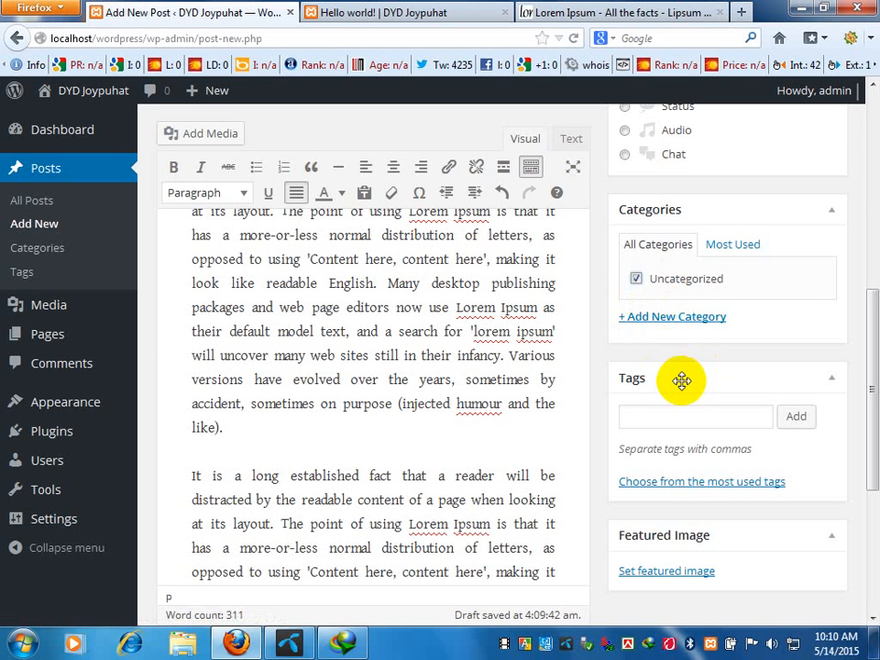
Publish the "Hello Joypurhat" post and open the list of all posts.
{"action": "scroll", "coordinate": [641, 362], "scroll_direction": "up", "scroll_amount": 5}
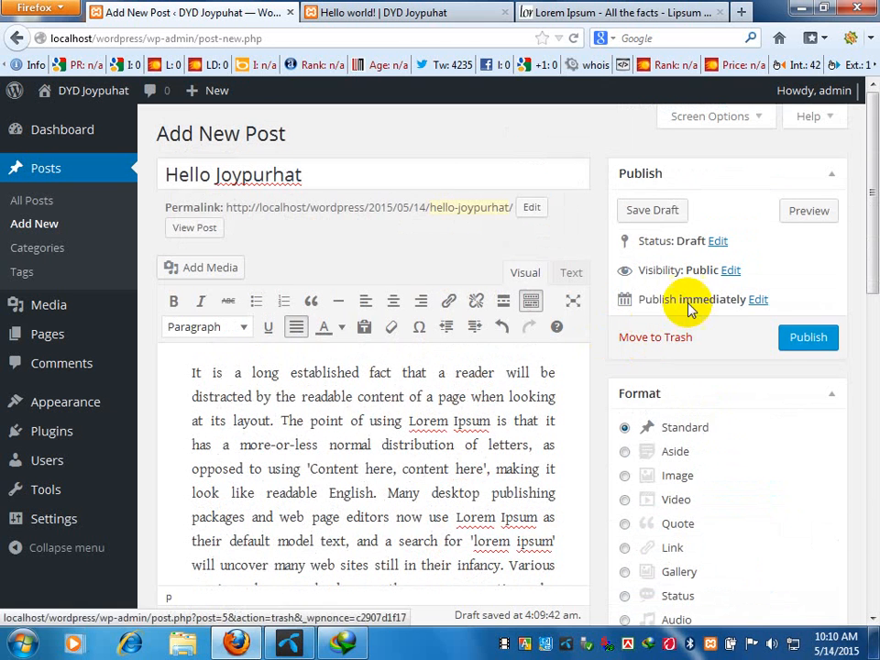
{"action": "left_click", "coordinate": [808, 339]}
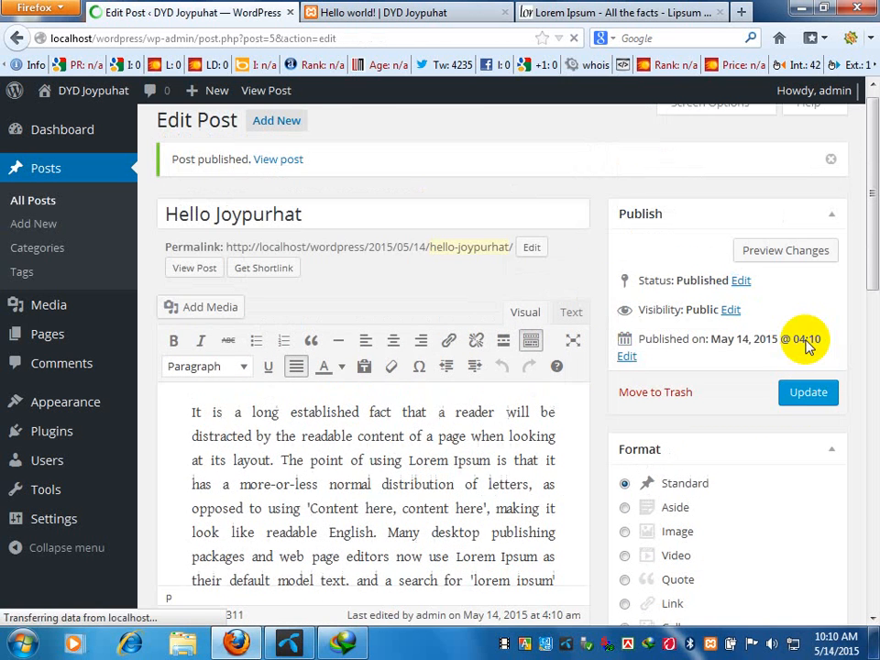
{"action": "left_click", "coordinate": [27, 199]}
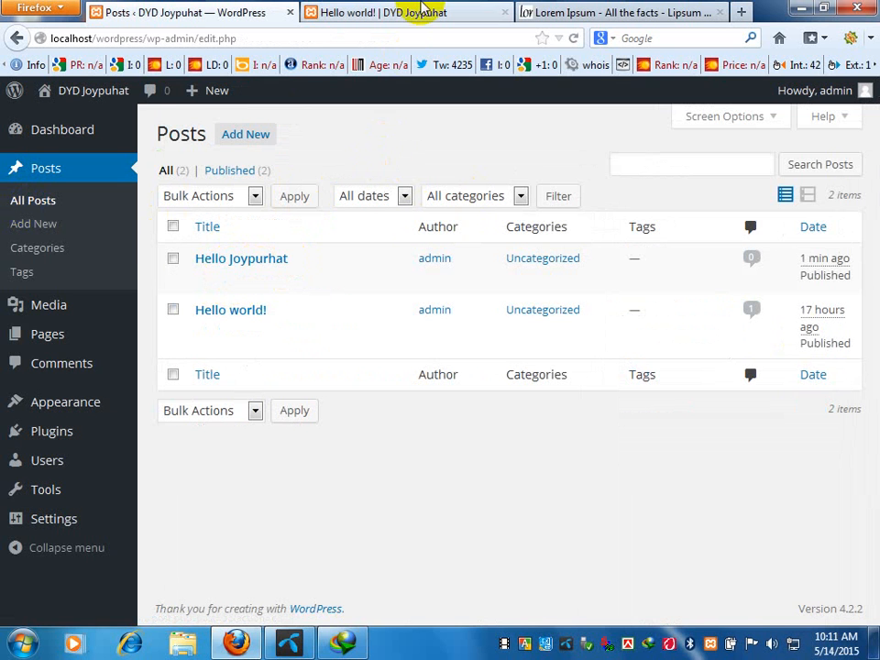
Switch to the public site showing the "Hello world!" post and open its home page.
{"action": "left_click", "coordinate": [422, 11]}
{"action": "scroll", "coordinate": [250, 232], "scroll_direction": "up", "scroll_amount": 5}
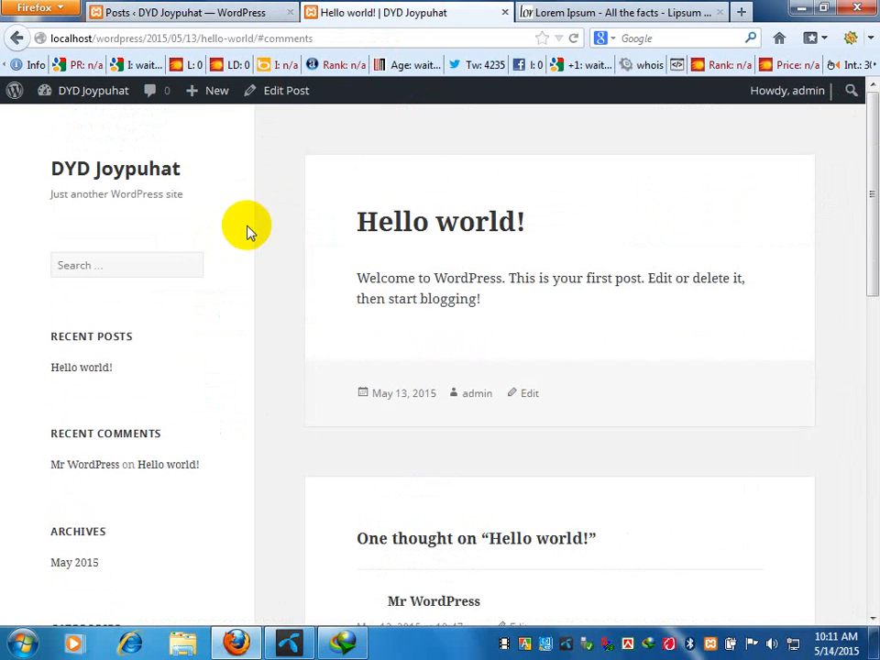
{"action": "left_click", "coordinate": [126, 168]}
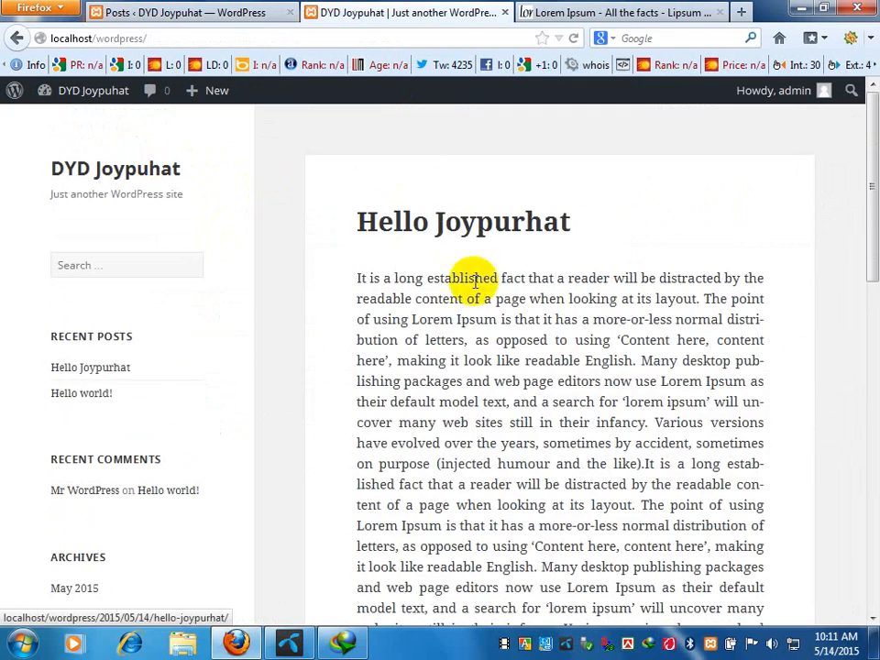
Read through the "Hello Joypurhat" post on the home page and highlight the passage starting at "Various versions".
{"action": "scroll", "coordinate": [507, 314], "scroll_direction": "down", "scroll_amount": 10}
{"action": "scroll", "coordinate": [511, 330], "scroll_direction": "up", "scroll_amount": 10}
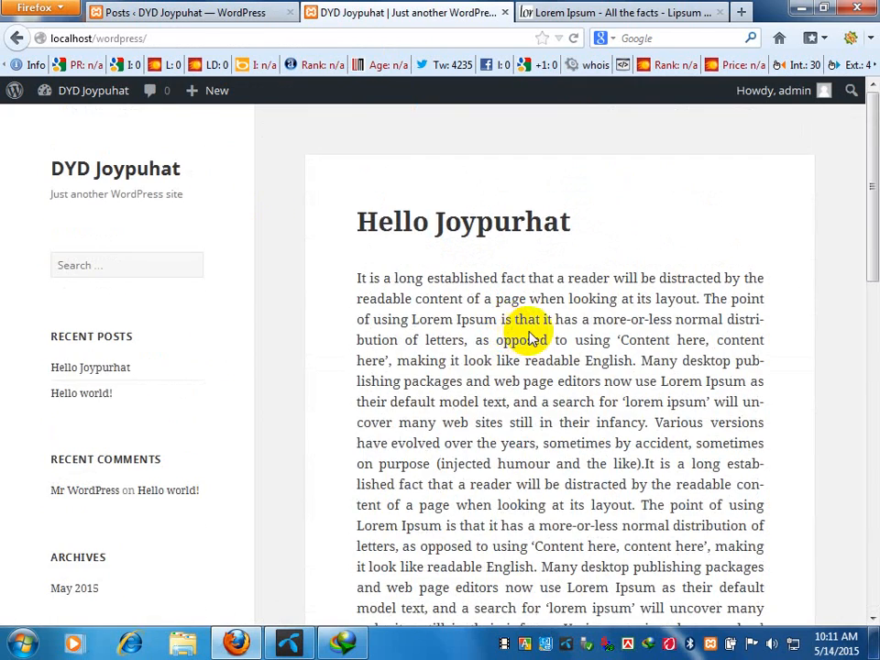
{"action": "scroll", "coordinate": [550, 358], "scroll_direction": "down", "scroll_amount": 5}
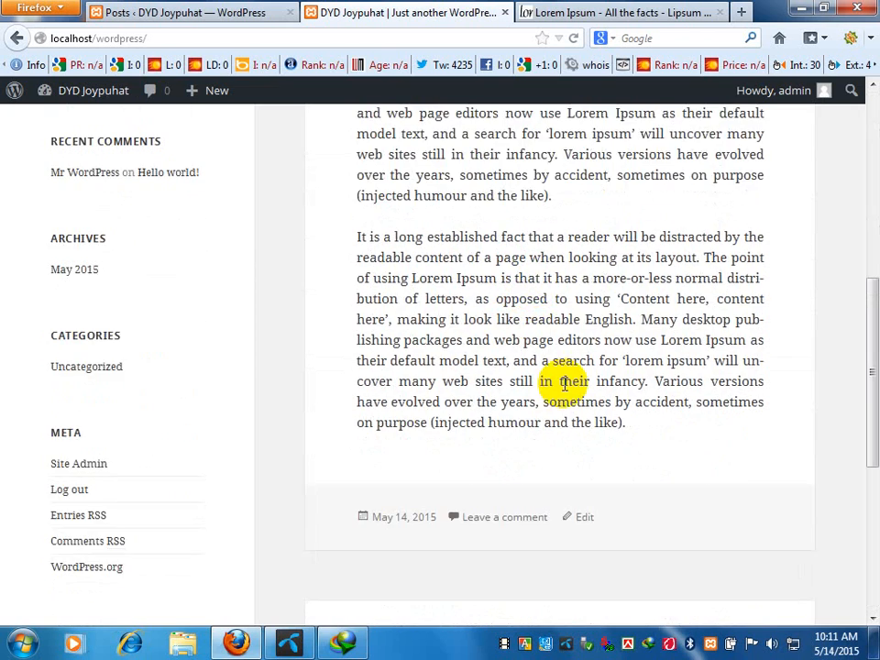
{"action": "scroll", "coordinate": [566, 387], "scroll_direction": "up", "scroll_amount": 4}
{"action": "scroll", "coordinate": [568, 385], "scroll_direction": "up", "scroll_amount": 1}
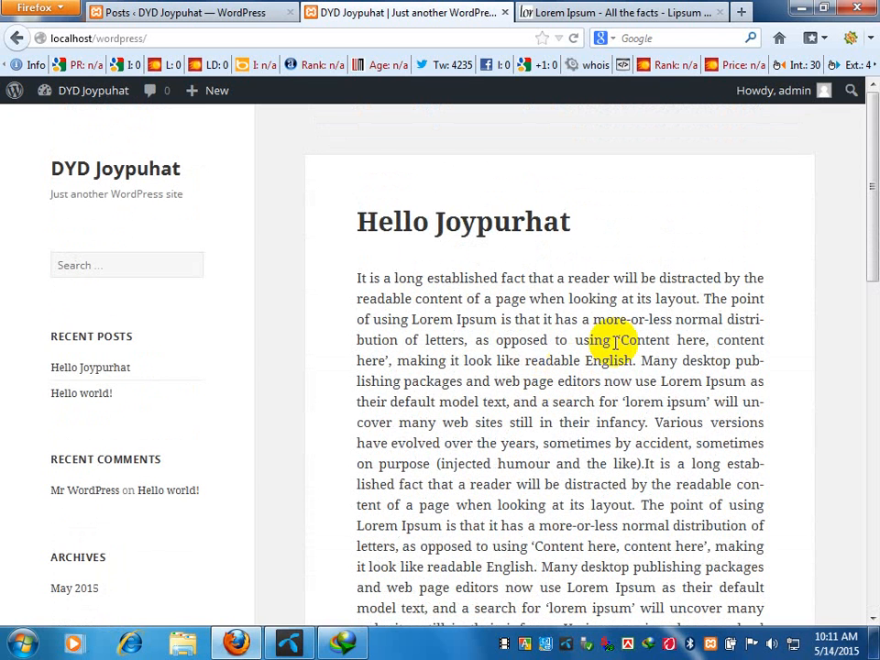
{"action": "scroll", "coordinate": [620, 246], "scroll_direction": "down", "scroll_amount": 1}
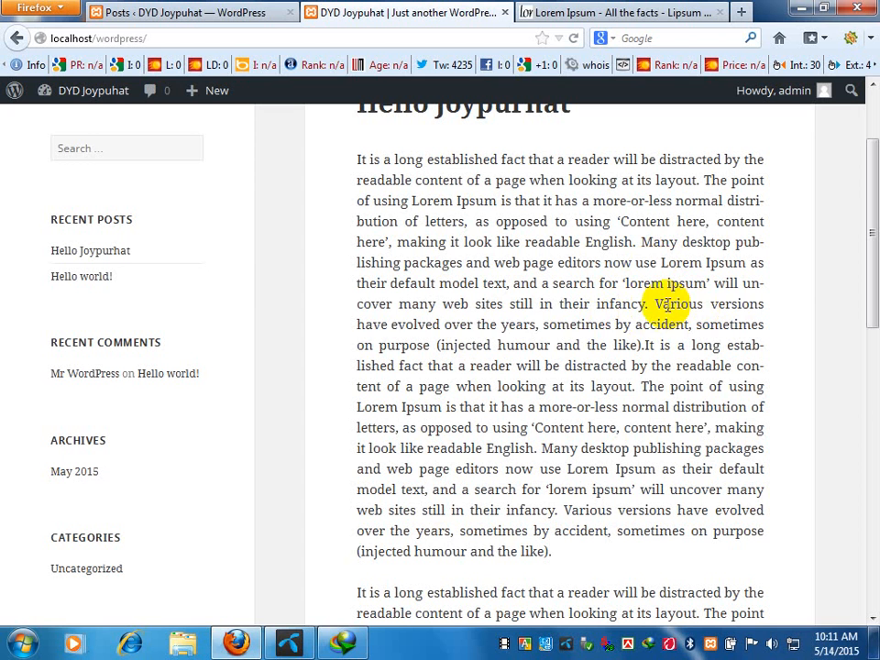
{"action": "left_click_drag", "start_coordinate": [662, 306], "coordinate": [695, 319]}
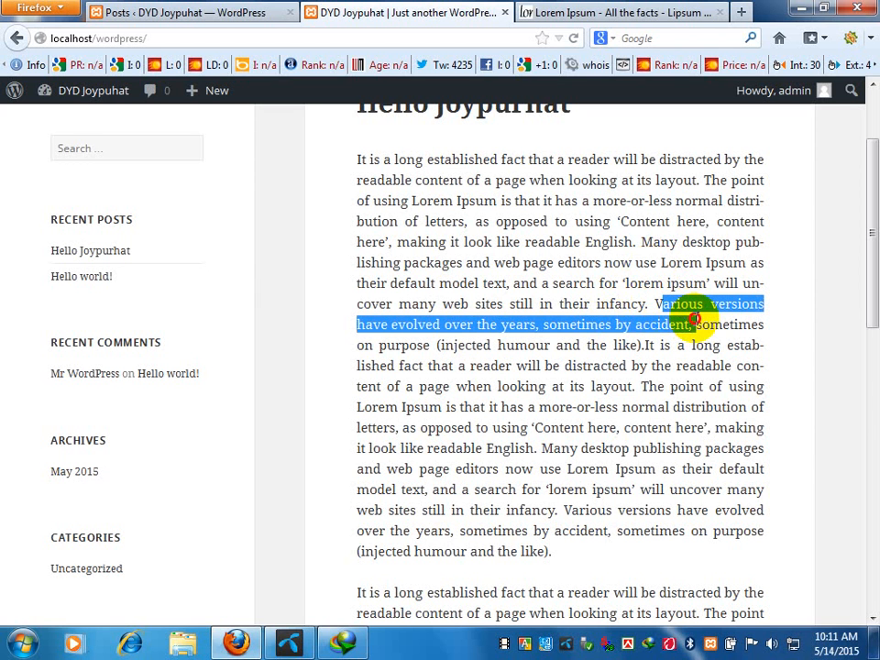
{"action": "left_click", "coordinate": [644, 304]}
{"action": "left_click_drag", "start_coordinate": [649, 304], "coordinate": [662, 322]}
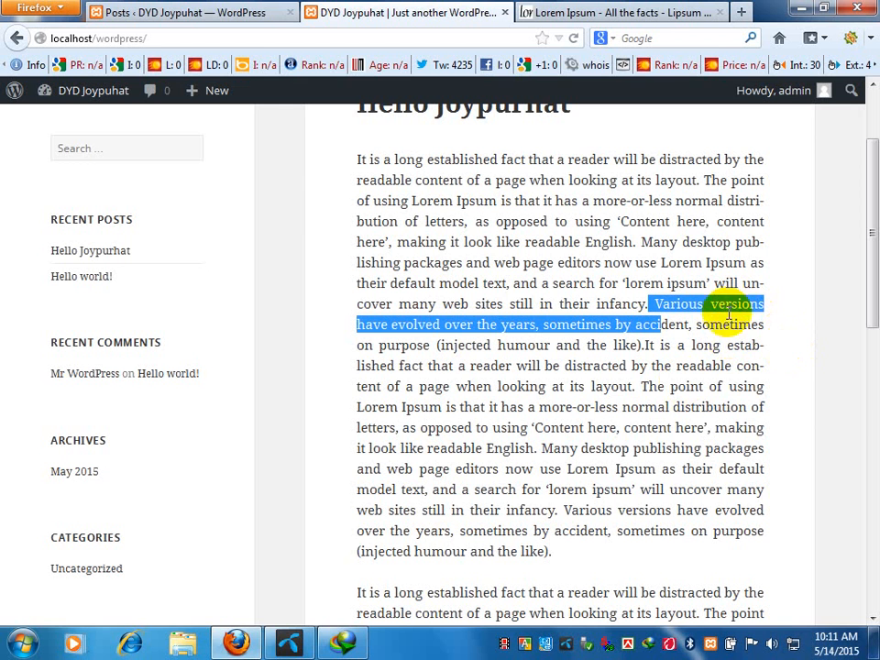
Return to the admin's post list and open the "Hello Joypurhat" post for editing.
{"action": "left_click", "coordinate": [275, 12]}
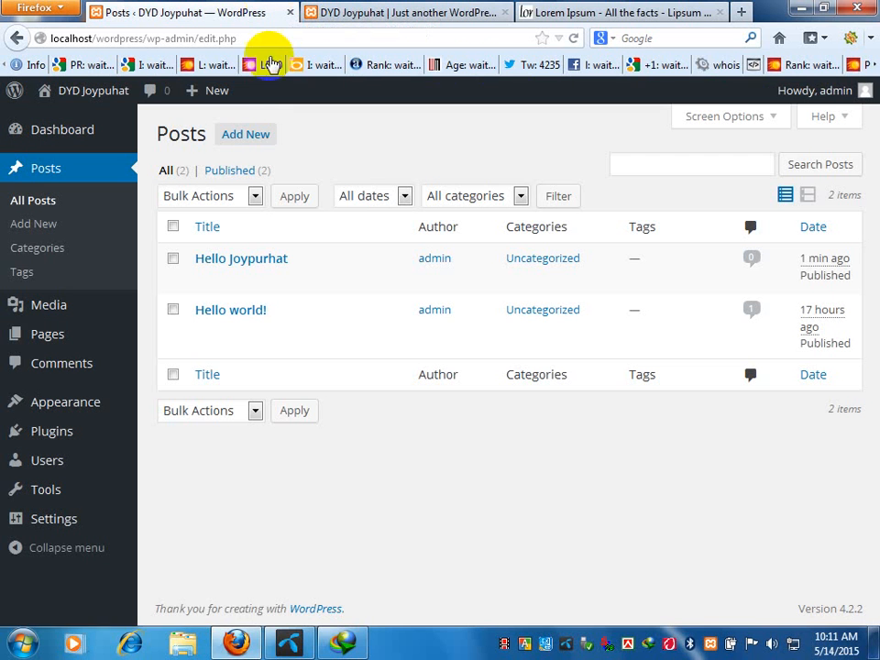
{"action": "mouse_move", "coordinate": [232, 265]}
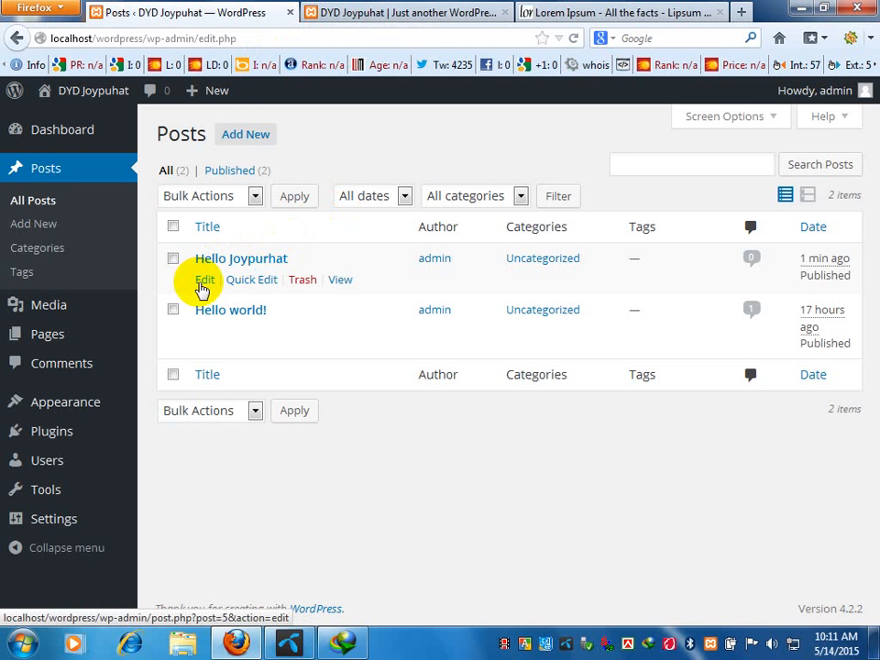
{"action": "left_click", "coordinate": [203, 286]}
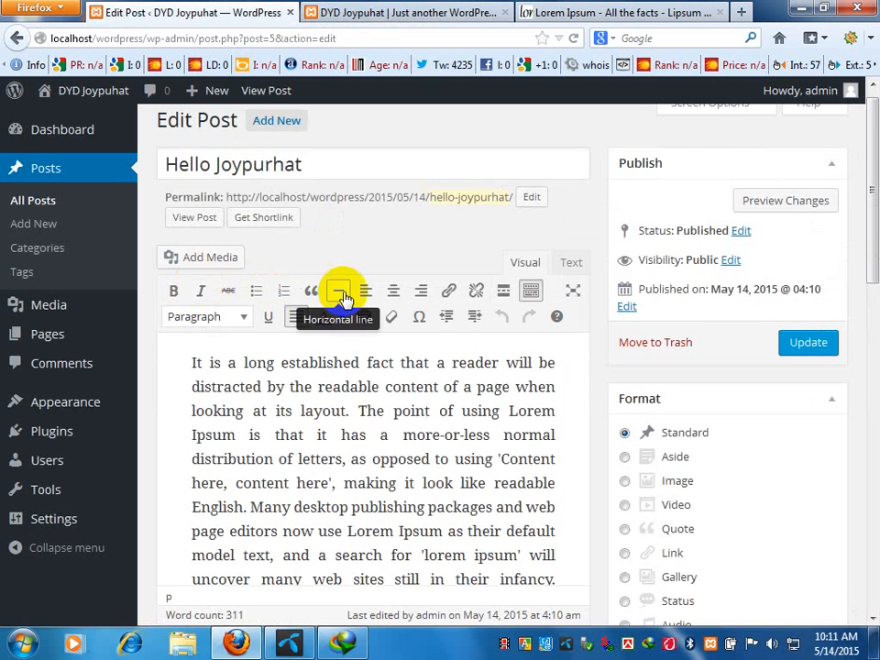
Insert a Read More tag after the first paragraph's ending "the like).", before the repeated text.
{"action": "scroll", "coordinate": [472, 403], "scroll_direction": "down", "scroll_amount": 3}
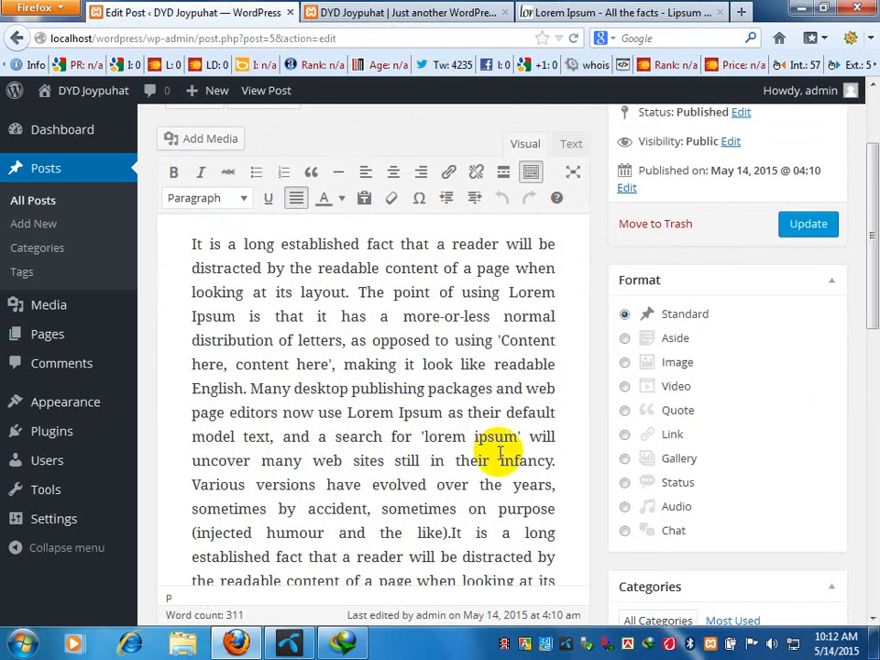
{"action": "scroll", "coordinate": [372, 449], "scroll_direction": "down", "scroll_amount": 3}
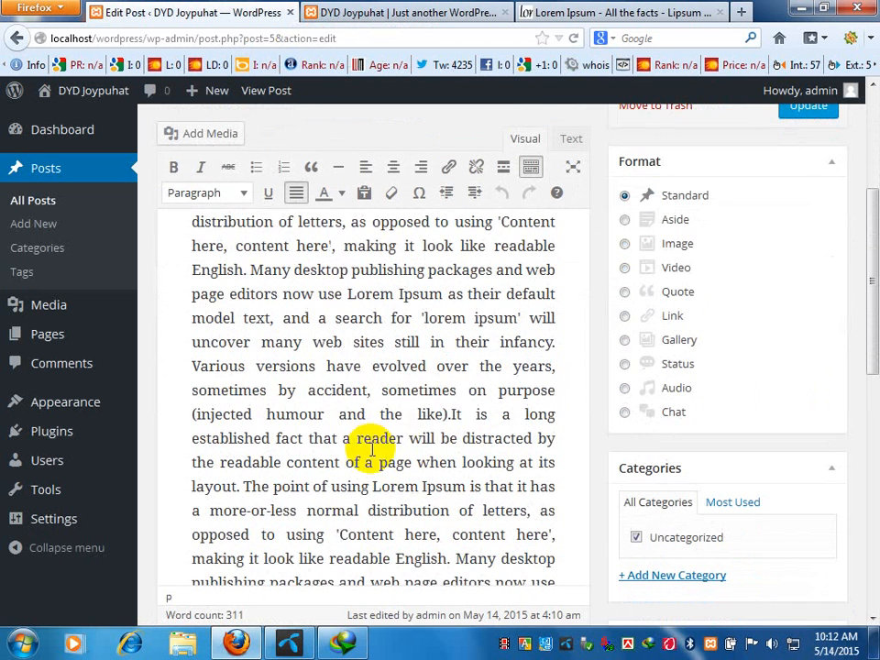
{"action": "left_click", "coordinate": [451, 414]}
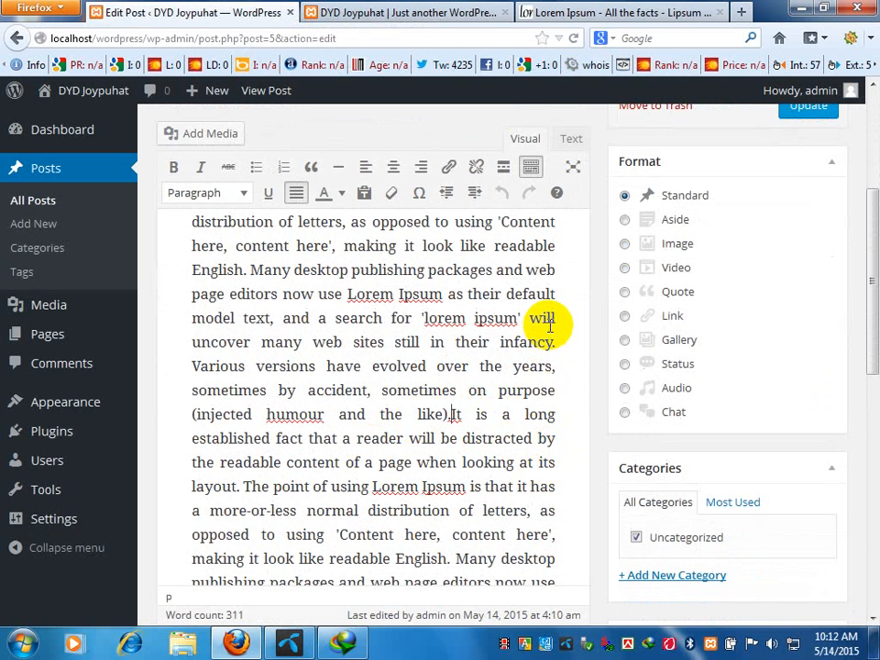
{"action": "left_click", "coordinate": [505, 169]}
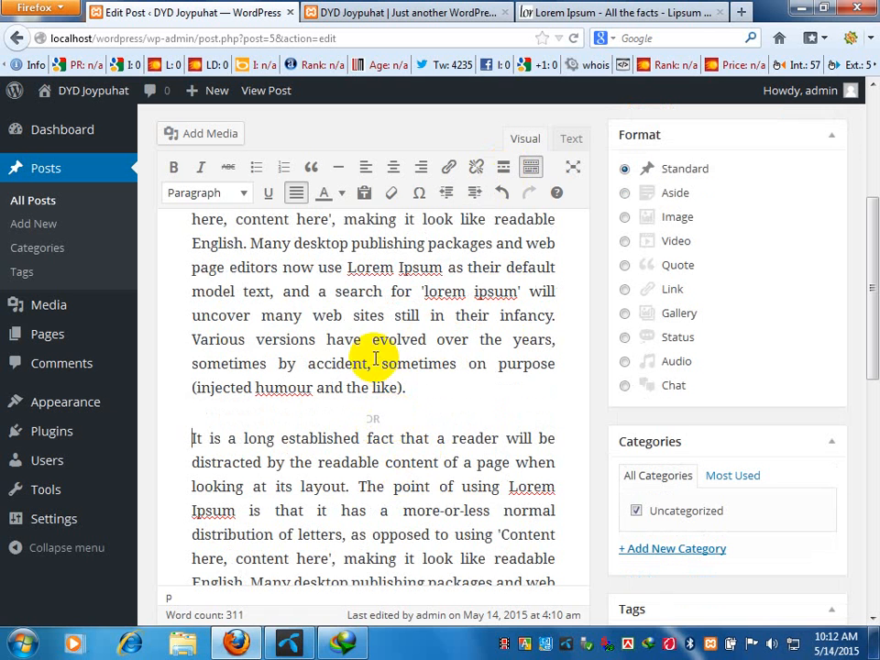
{"action": "scroll", "coordinate": [642, 273], "scroll_direction": "up", "scroll_amount": 2}
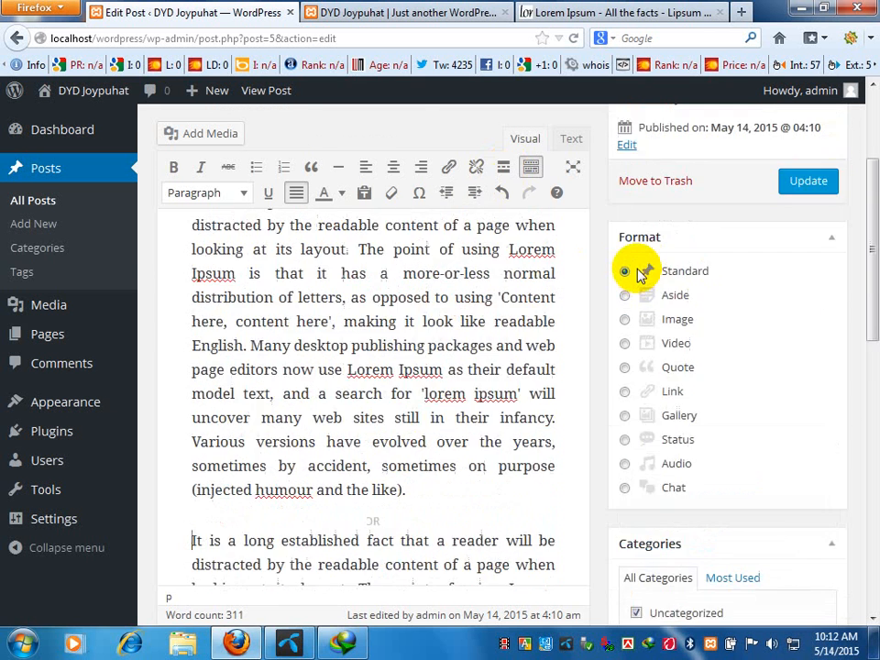
Update the edited "Hello Joypurhat" post and reload the public site's home page.
{"action": "scroll", "coordinate": [641, 273], "scroll_direction": "up", "scroll_amount": 3}
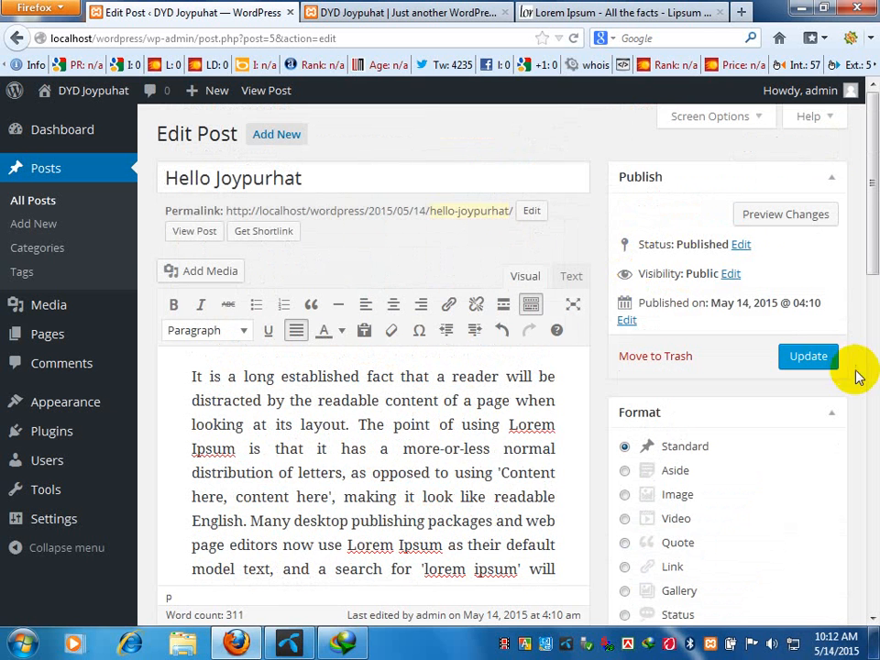
{"action": "left_click", "coordinate": [801, 363]}
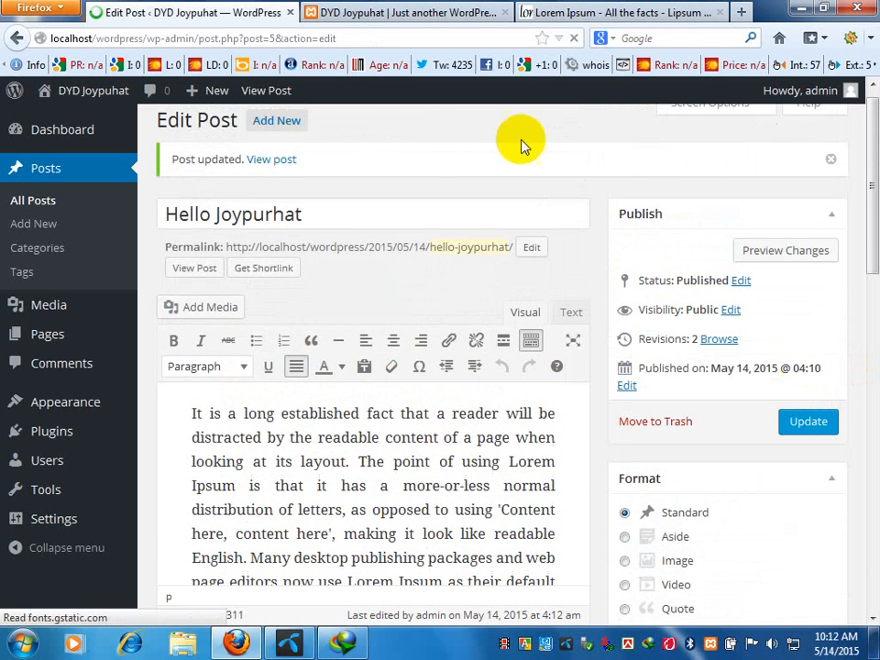
{"action": "left_click", "coordinate": [385, 15]}
{"action": "right_click", "coordinate": [274, 226]}
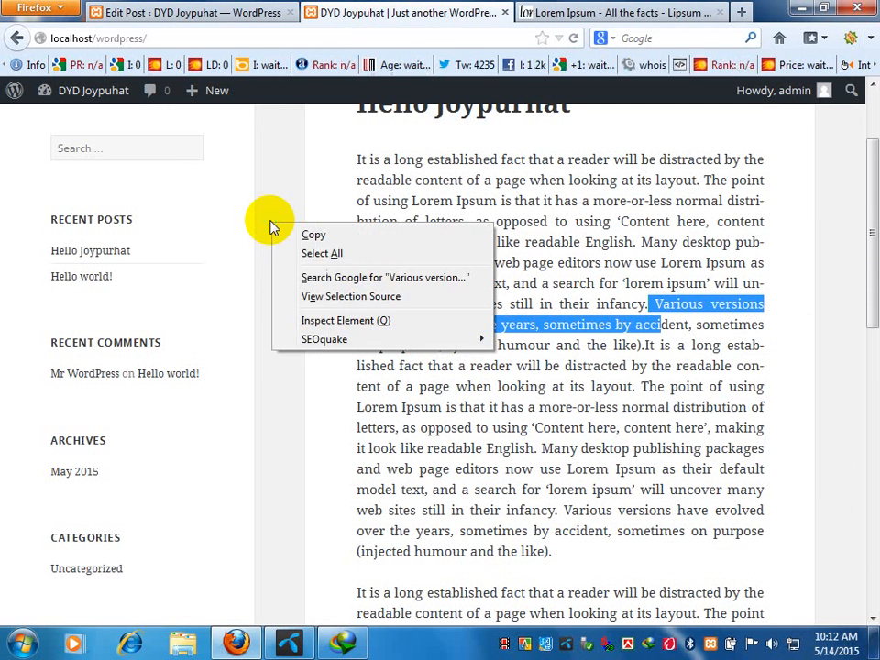
{"action": "left_click", "coordinate": [298, 235]}
{"action": "right_click", "coordinate": [259, 174]}
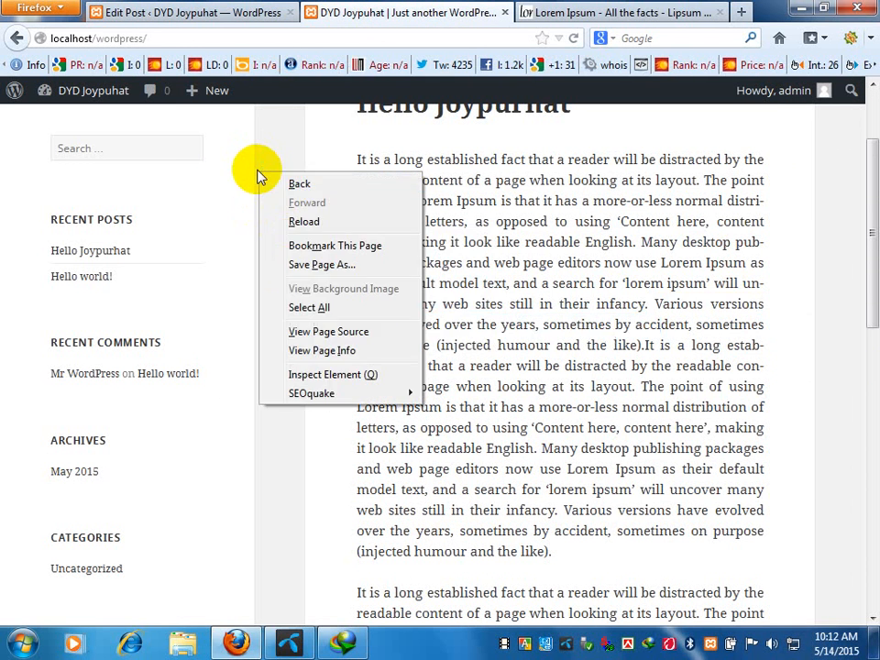
{"action": "left_click", "coordinate": [298, 221]}
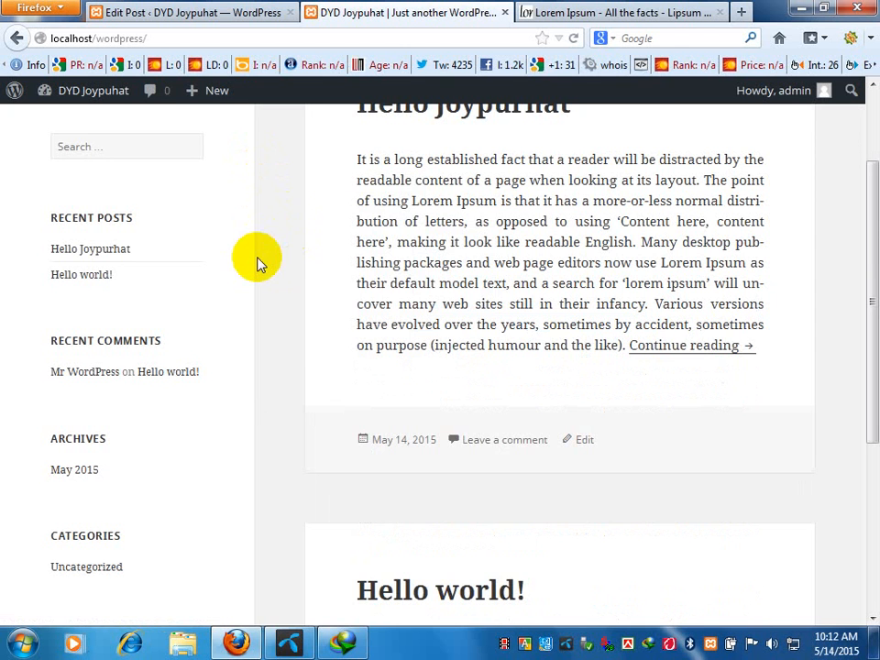
Follow the post's "Continue reading" link to view the full text, and return to the site's home page.
{"action": "scroll", "coordinate": [257, 263], "scroll_direction": "up", "scroll_amount": 2}
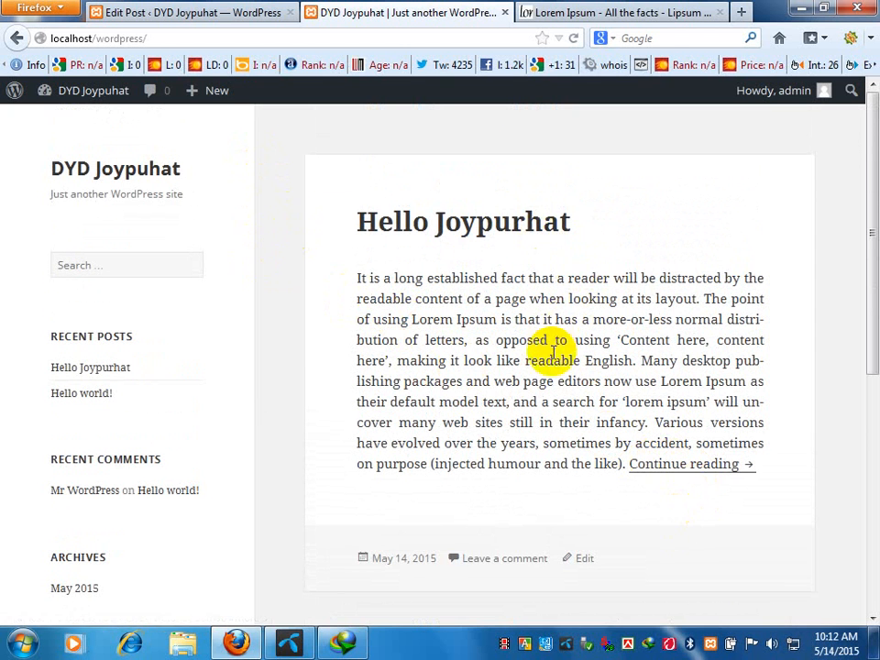
{"action": "left_click", "coordinate": [670, 465]}
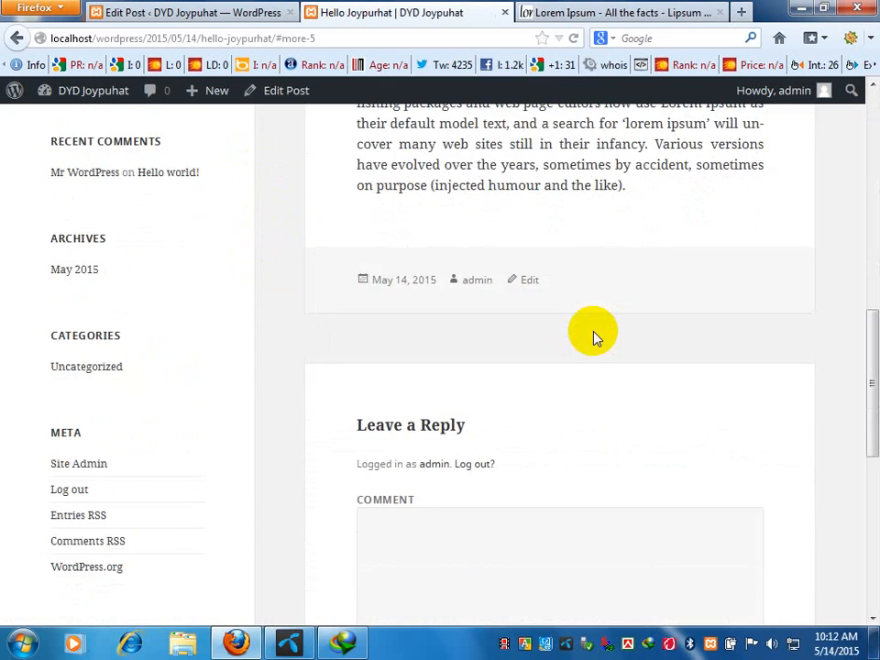
{"action": "scroll", "coordinate": [592, 337], "scroll_direction": "up", "scroll_amount": 10}
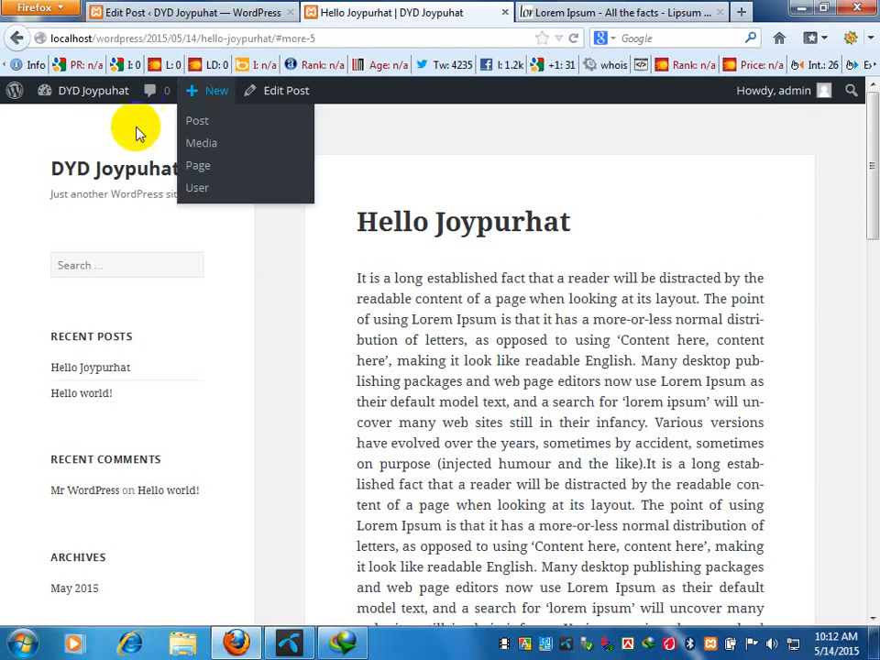
{"action": "left_click", "coordinate": [131, 174]}
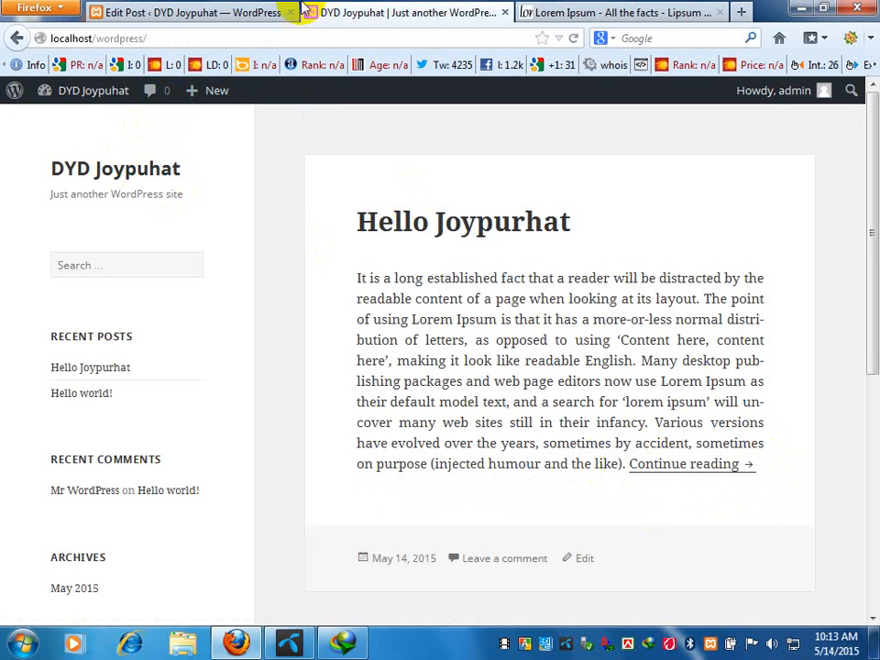
Go back to the admin area and start a new post titled "DyD Joypuhat".
{"action": "left_click", "coordinate": [197, 11]}
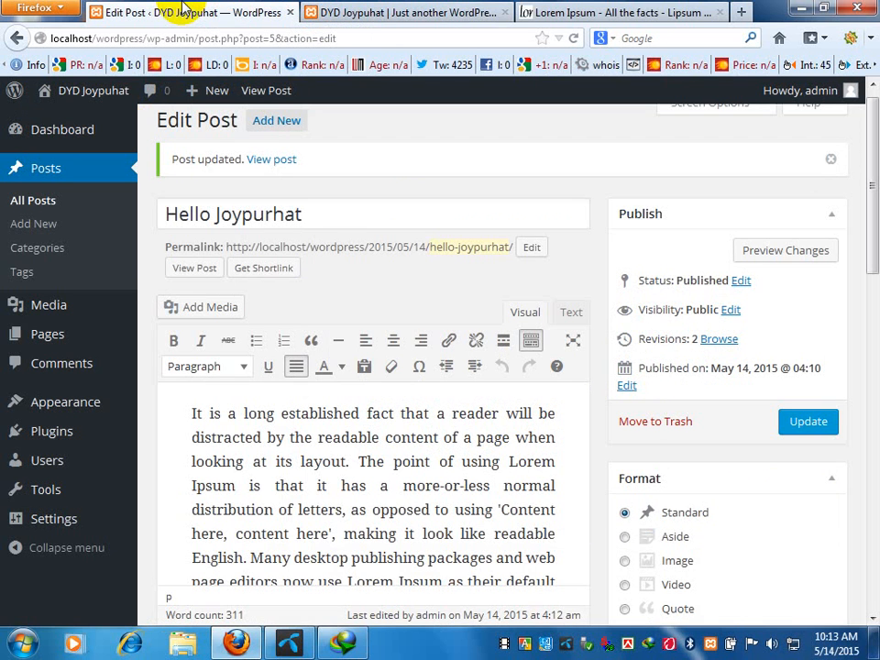
{"action": "left_click", "coordinate": [53, 131]}
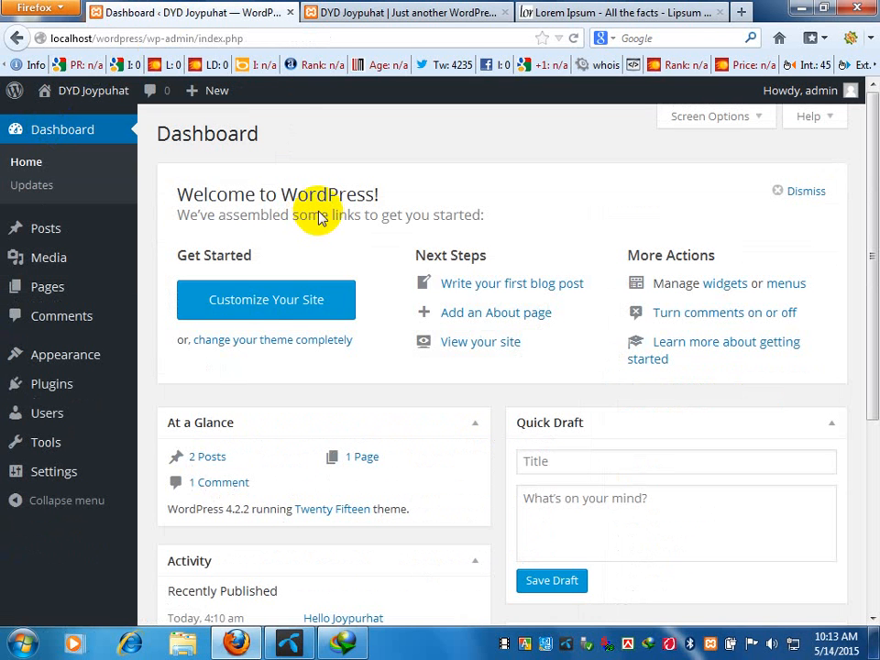
{"action": "mouse_move", "coordinate": [36, 228]}
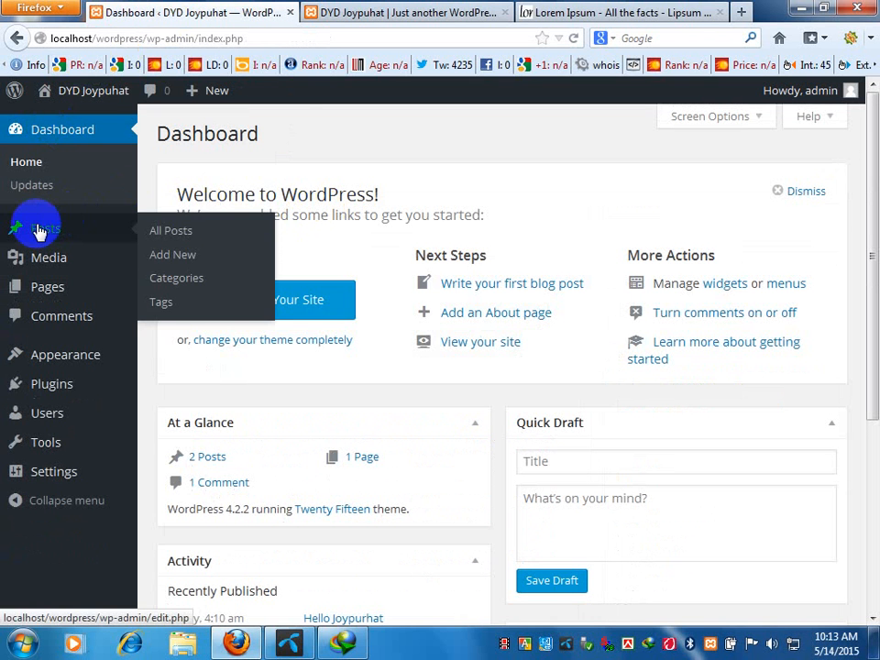
{"action": "left_click", "coordinate": [180, 255]}
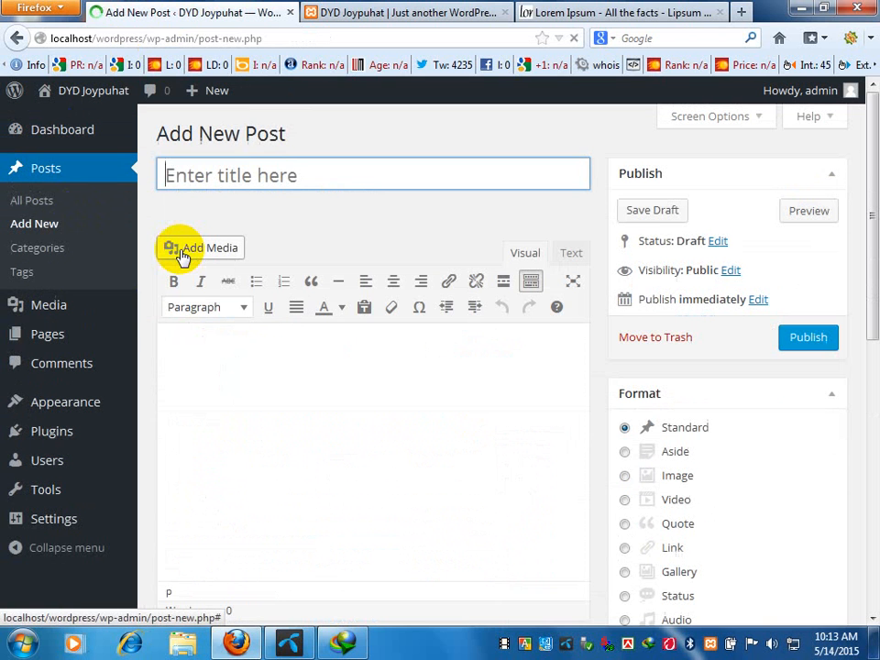
{"action": "left_click", "coordinate": [271, 172]}
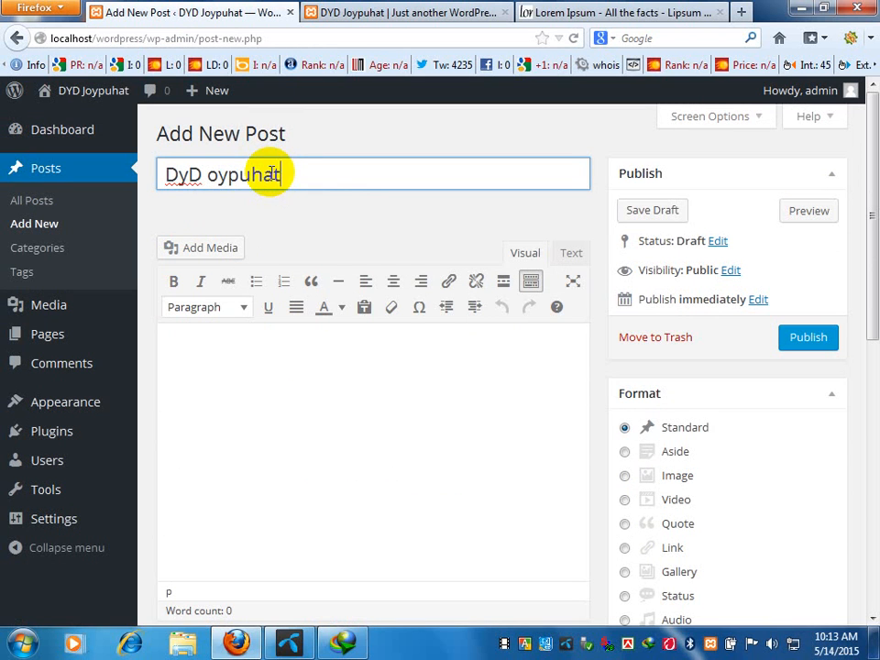
{"action": "left_click", "coordinate": [209, 175]}
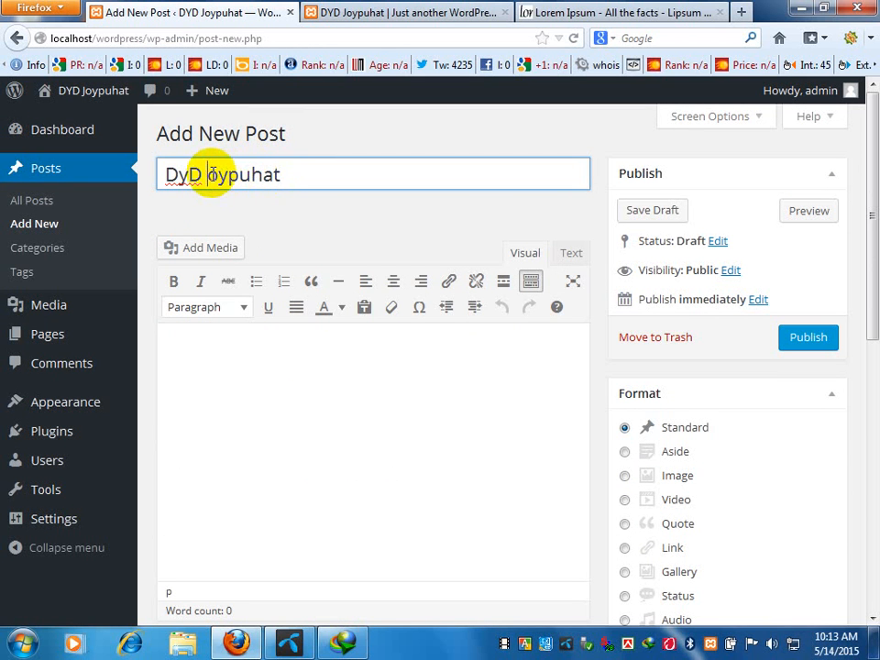
{"action": "type", "text": "J"}
{"action": "left_click", "coordinate": [288, 433]}
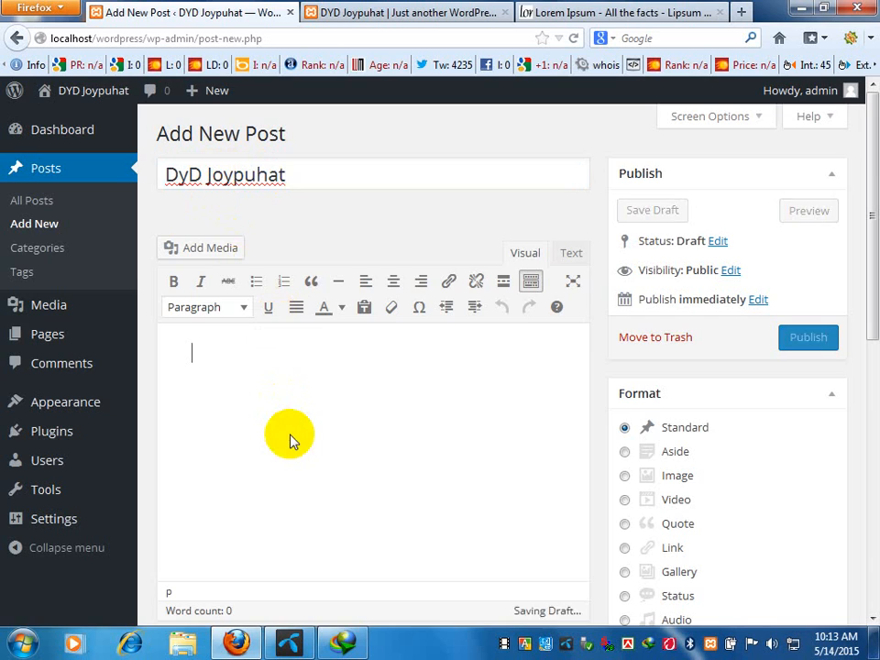
Copy the first paragraph under "Where does it come from?" on lipsum.com and return to the new post.
{"action": "left_click", "coordinate": [558, 14]}
{"action": "scroll", "coordinate": [492, 229], "scroll_direction": "down", "scroll_amount": 5}
{"action": "double_click", "coordinate": [385, 368]}
{"action": "right_click", "coordinate": [385, 368]}
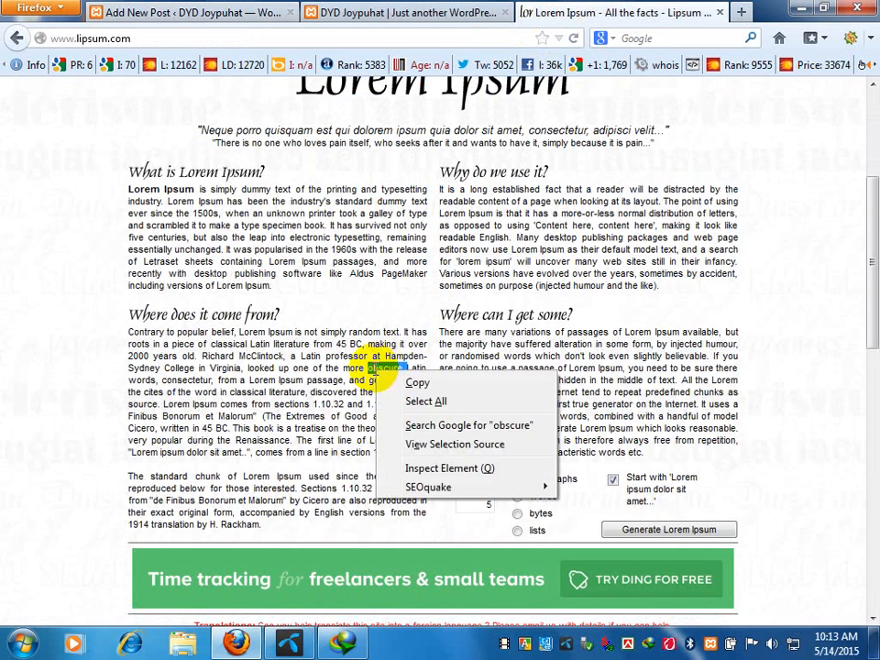
{"action": "double_click", "coordinate": [291, 380]}
{"action": "triple_click", "coordinate": [294, 378]}
{"action": "right_click", "coordinate": [294, 378]}
{"action": "left_click", "coordinate": [344, 390]}
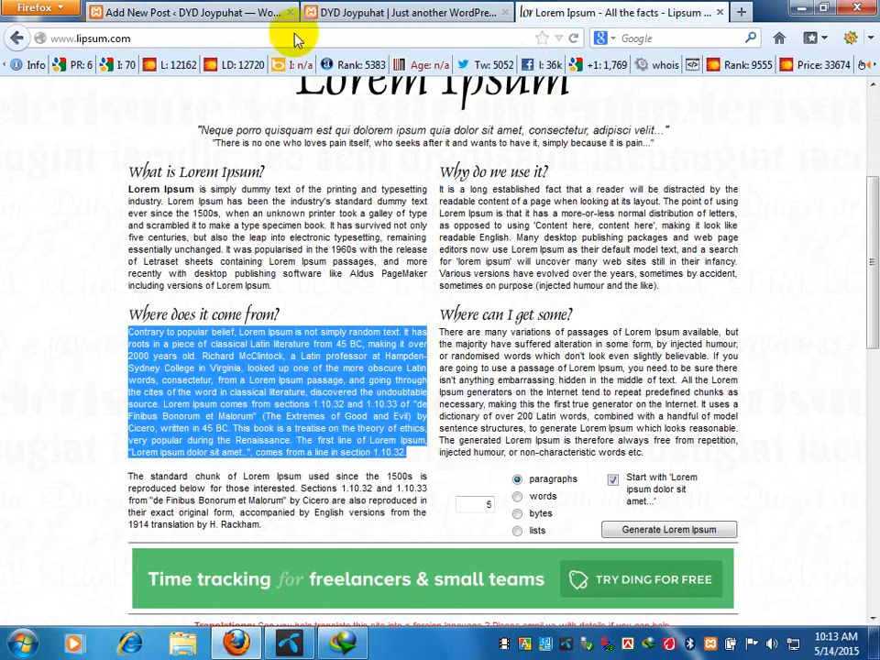
{"action": "left_click", "coordinate": [213, 11]}
Try to paste the copied paragraph into the new post's body in the Visual editor.
{"action": "right_click", "coordinate": [383, 419]}
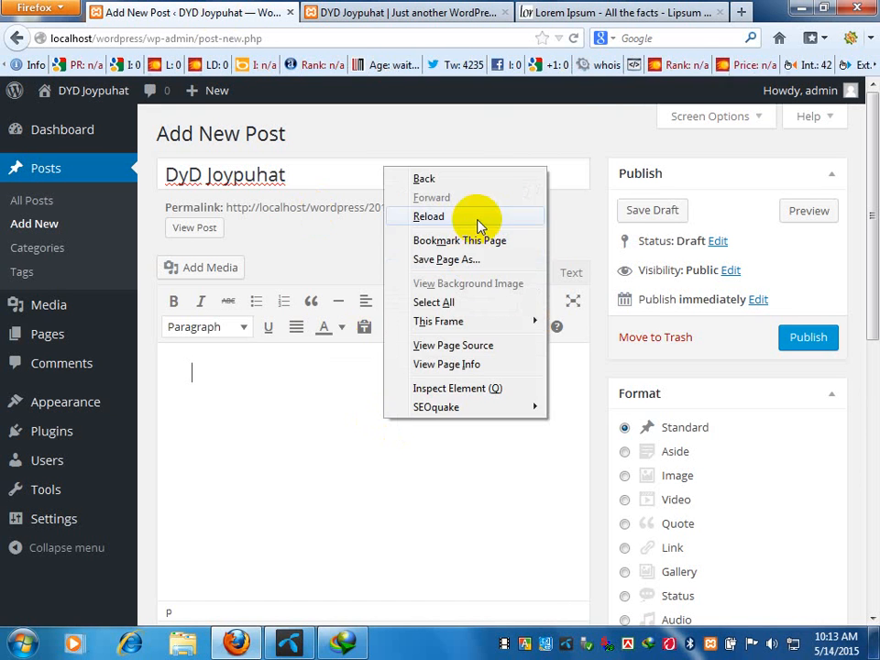
{"action": "left_click", "coordinate": [222, 380]}
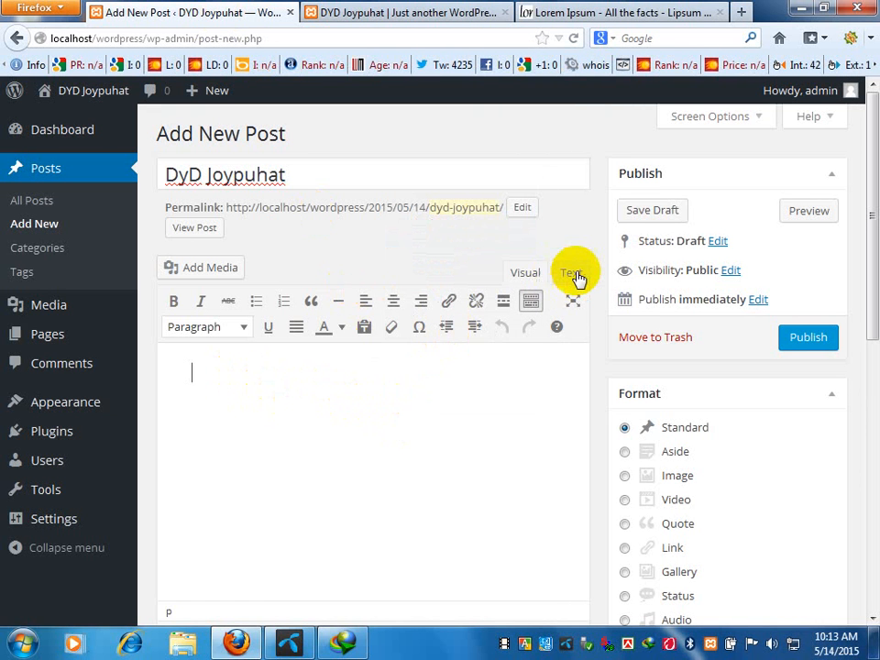
{"action": "right_click", "coordinate": [307, 396]}
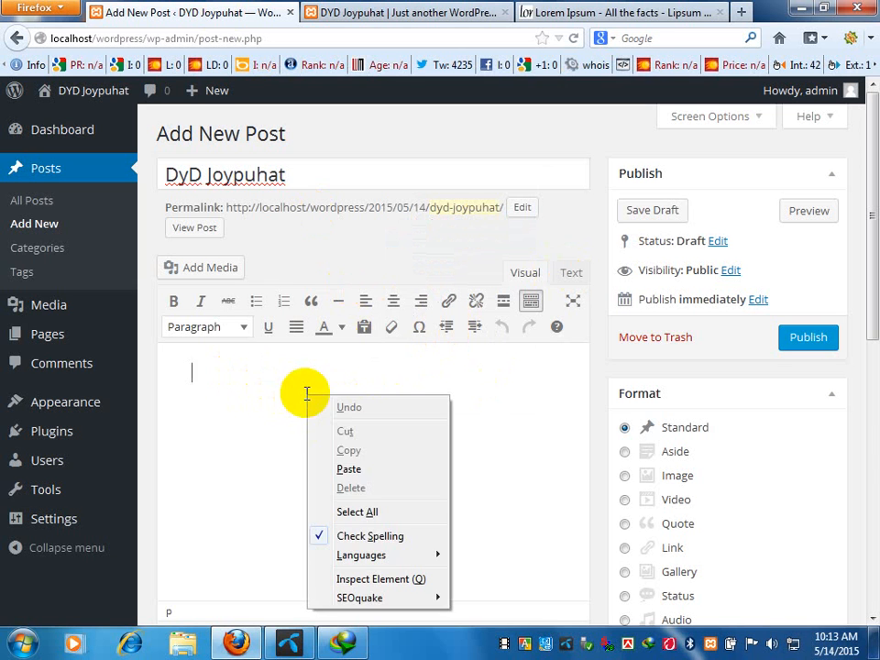
{"action": "left_click", "coordinate": [336, 465]}
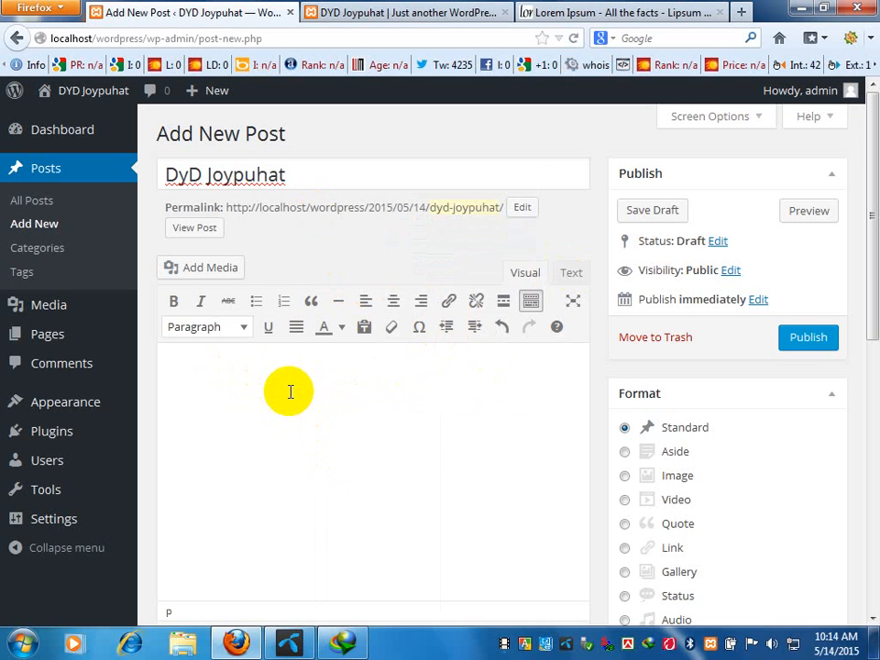
Paste the copied paragraph twice in a row into the post body using the Text editor.
{"action": "left_click", "coordinate": [565, 272]}
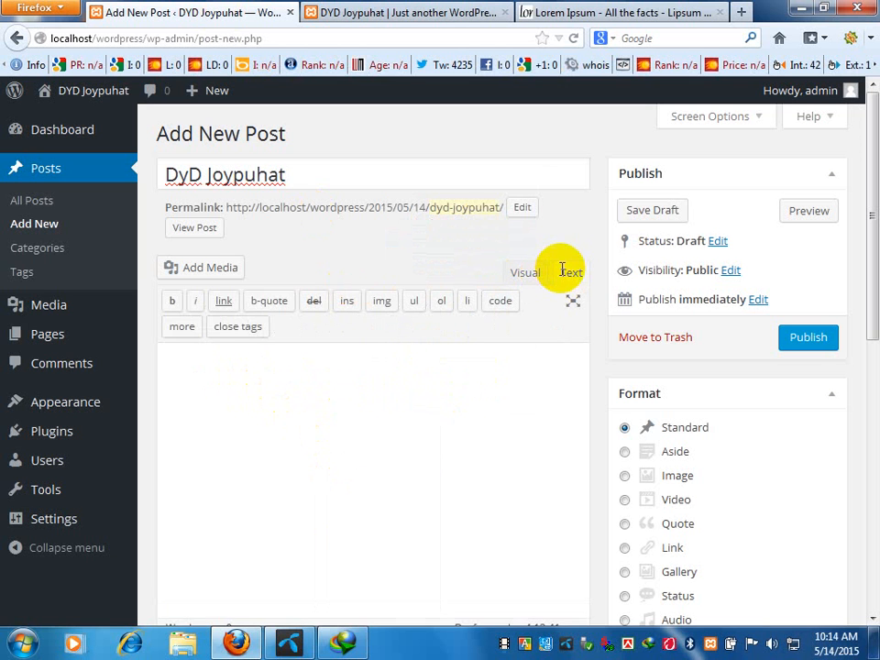
{"action": "right_click", "coordinate": [304, 389]}
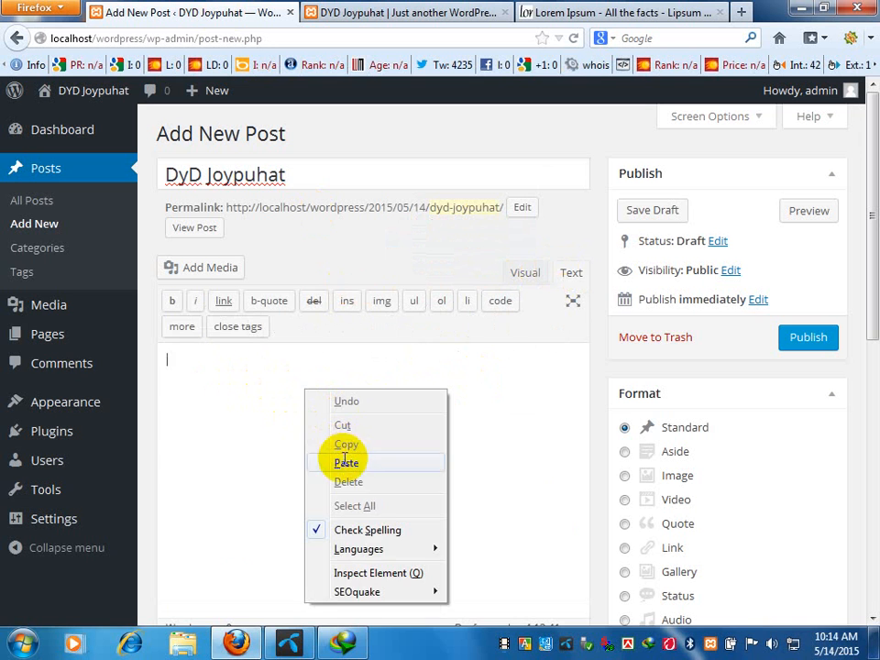
{"action": "left_click", "coordinate": [345, 462]}
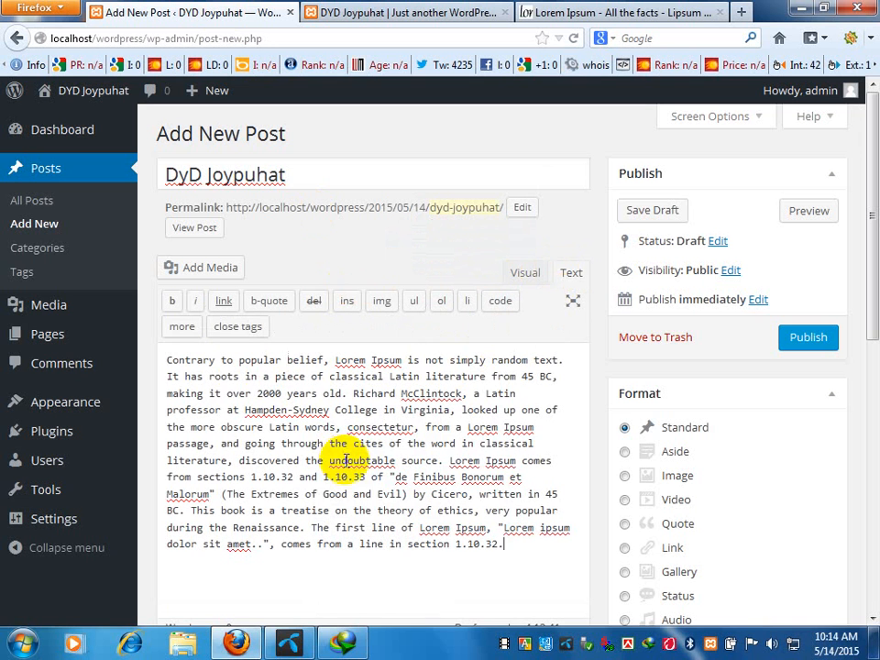
{"action": "right_click", "coordinate": [526, 553]}
{"action": "left_click", "coordinate": [564, 406]}
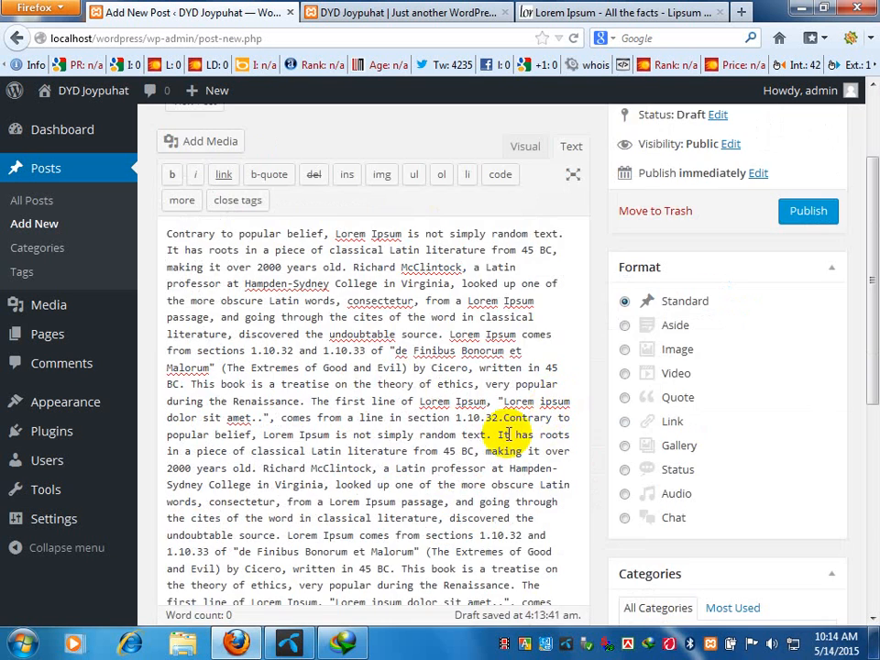
{"action": "scroll", "coordinate": [504, 440], "scroll_direction": "down", "scroll_amount": 3}
{"action": "scroll", "coordinate": [496, 426], "scroll_direction": "up", "scroll_amount": 5}
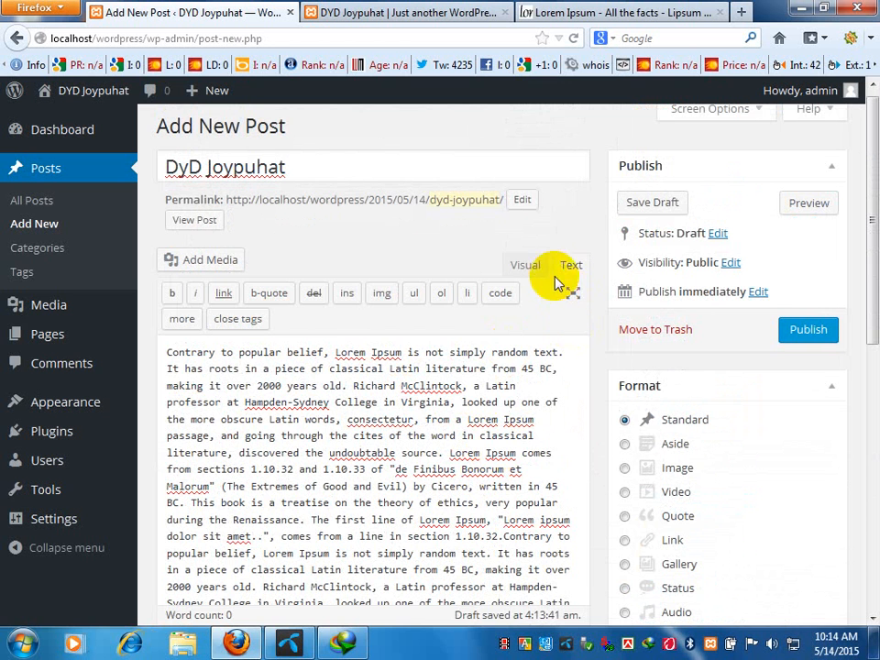
Return to the Visual editor and justify the whole body text.
{"action": "left_click", "coordinate": [530, 264]}
{"action": "scroll", "coordinate": [500, 363], "scroll_direction": "down", "scroll_amount": 2}
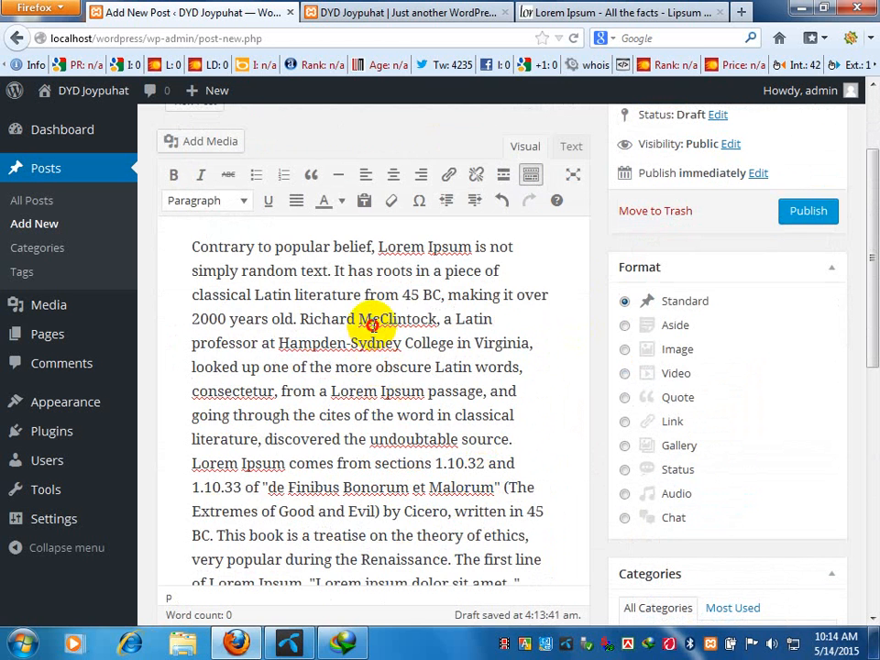
{"action": "key", "text": "ctrl+a"}
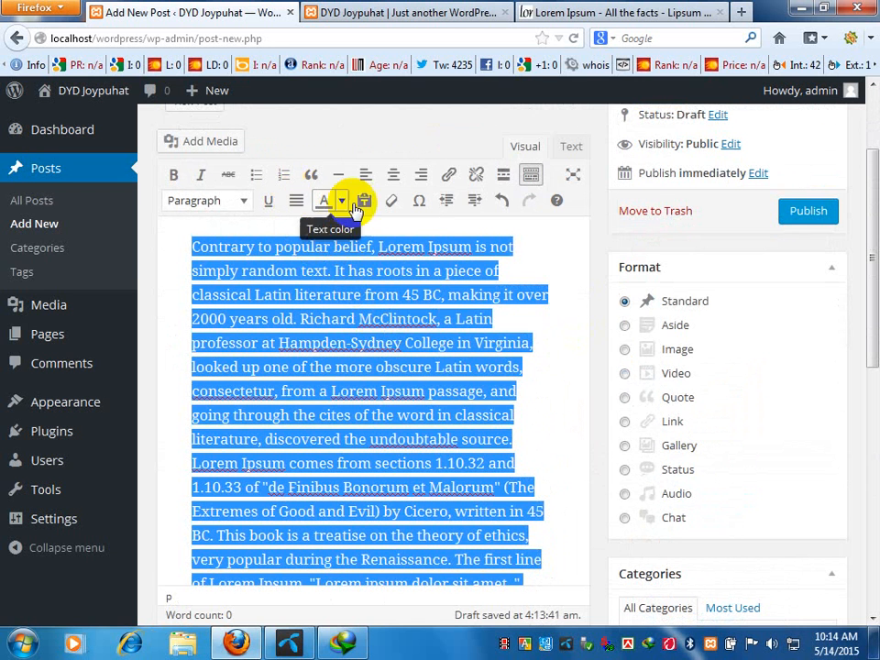
{"action": "left_click", "coordinate": [295, 202]}
{"action": "left_click", "coordinate": [344, 354]}
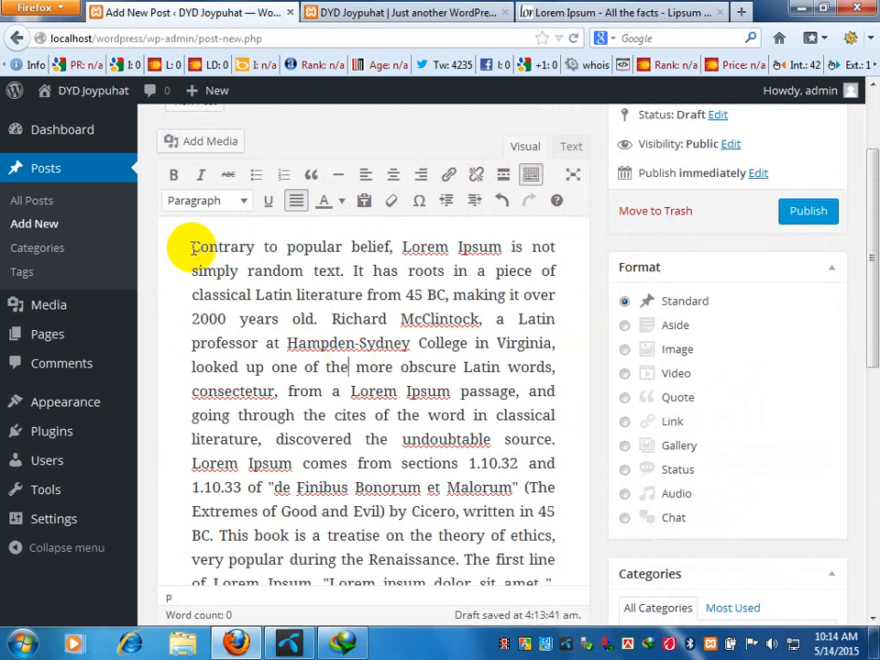
Color the first two lines of the body text red, from "Contrary" to "in a piece of".
{"action": "left_click_drag", "start_coordinate": [192, 248], "coordinate": [557, 273]}
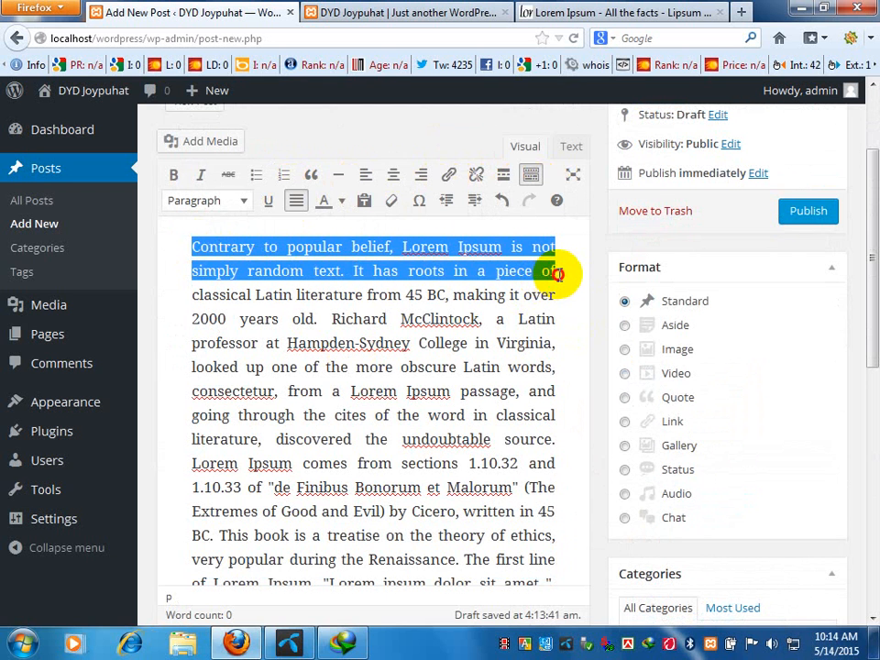
{"action": "left_click", "coordinate": [340, 202]}
{"action": "left_click", "coordinate": [325, 263]}
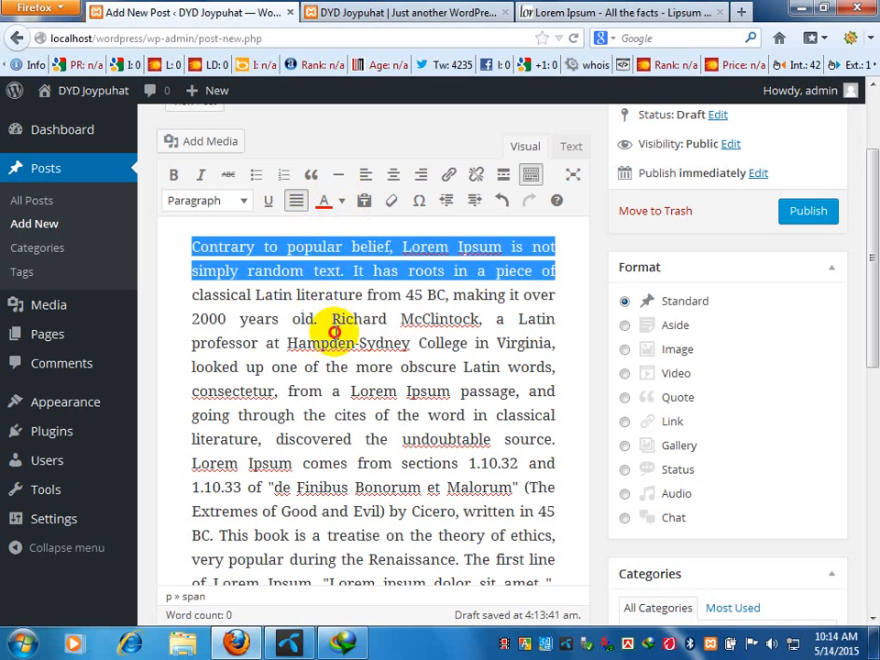
{"action": "left_click", "coordinate": [338, 341]}
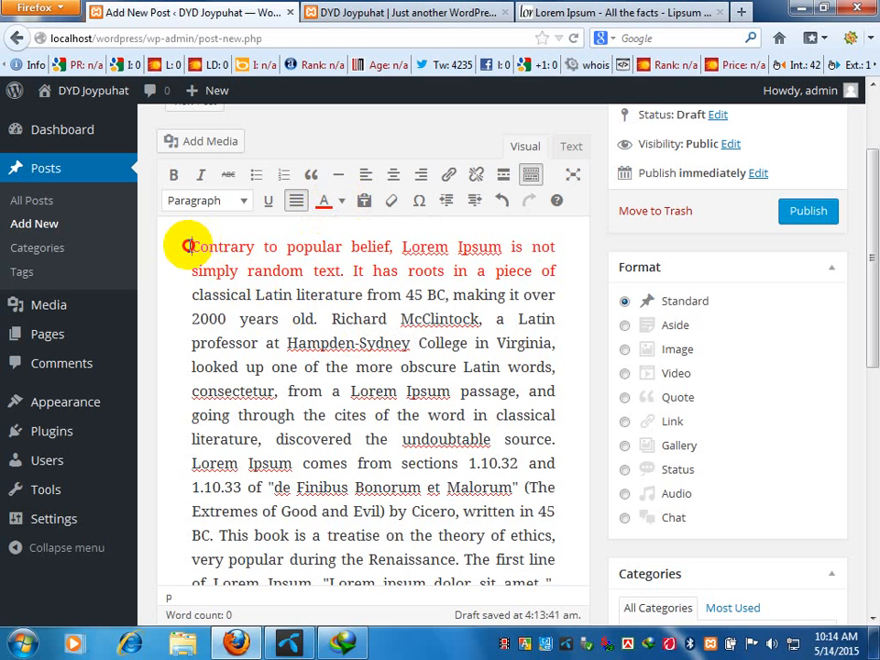
Make the opening phrase "Contrary to popular belief," bold.
{"action": "left_click_drag", "start_coordinate": [188, 246], "coordinate": [392, 249]}
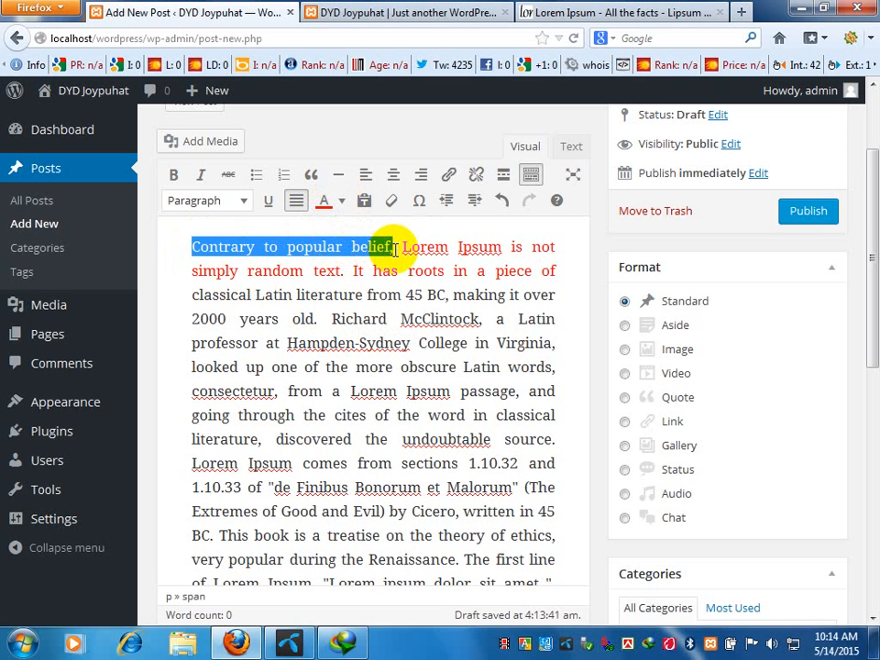
{"action": "left_click", "coordinate": [172, 181]}
{"action": "left_click", "coordinate": [261, 320]}
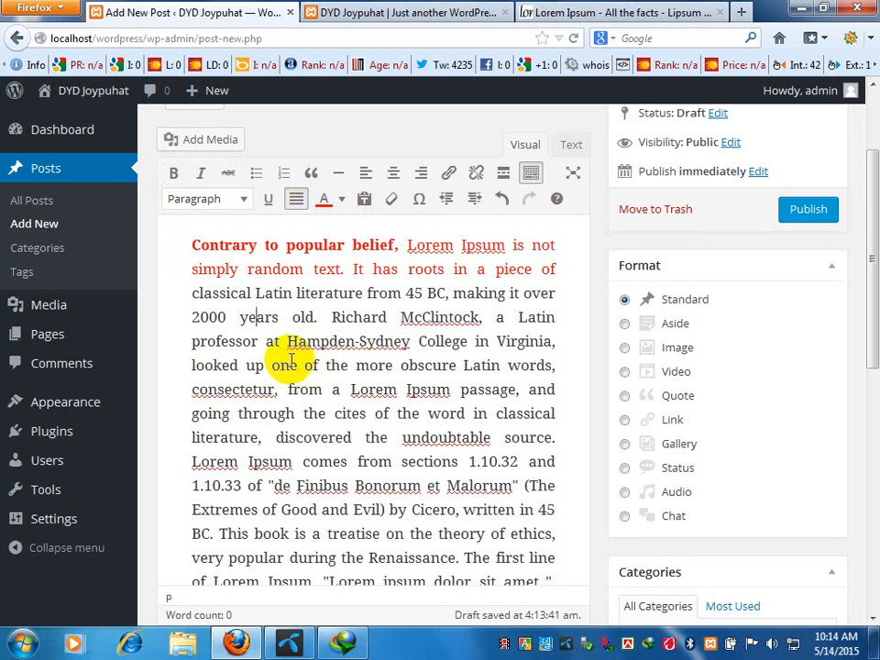
Color the phrase "Hampden-Sydney College in Virginia" blue and underline it.
{"action": "left_click", "coordinate": [284, 340]}
{"action": "left_click_drag", "start_coordinate": [284, 340], "coordinate": [555, 342]}
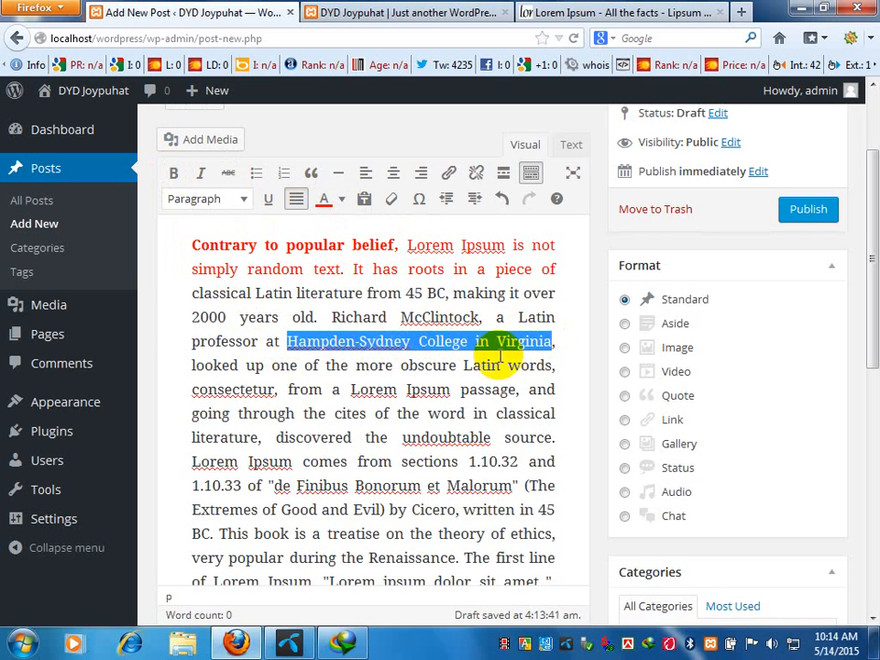
{"action": "left_click", "coordinate": [340, 198]}
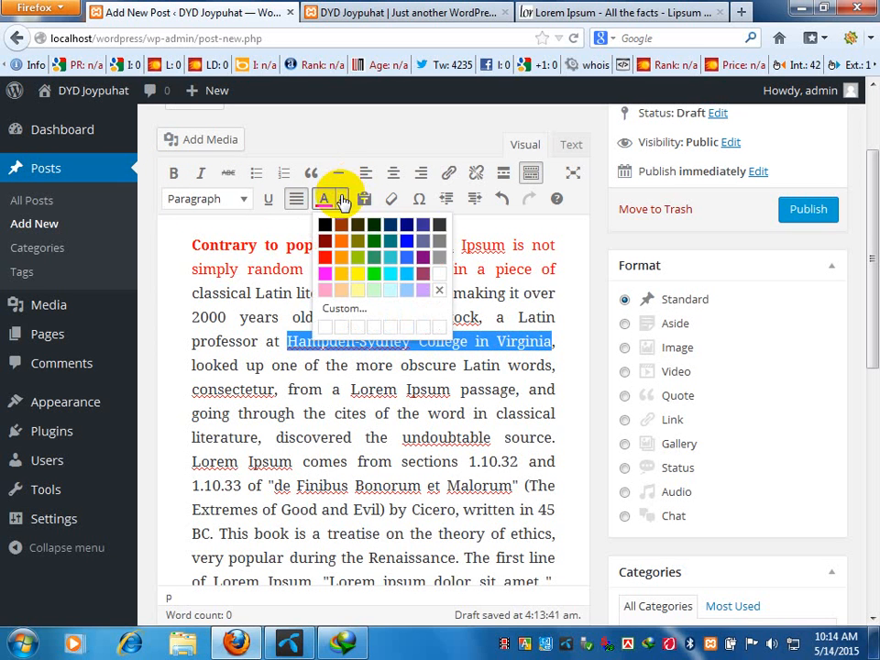
{"action": "left_click", "coordinate": [406, 241]}
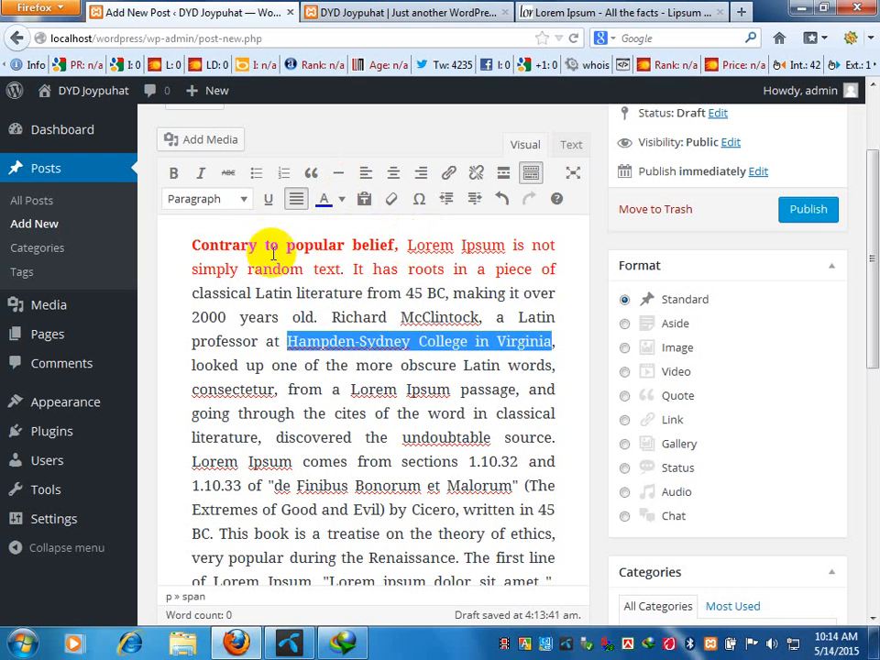
{"action": "left_click", "coordinate": [269, 198]}
{"action": "left_click", "coordinate": [294, 301]}
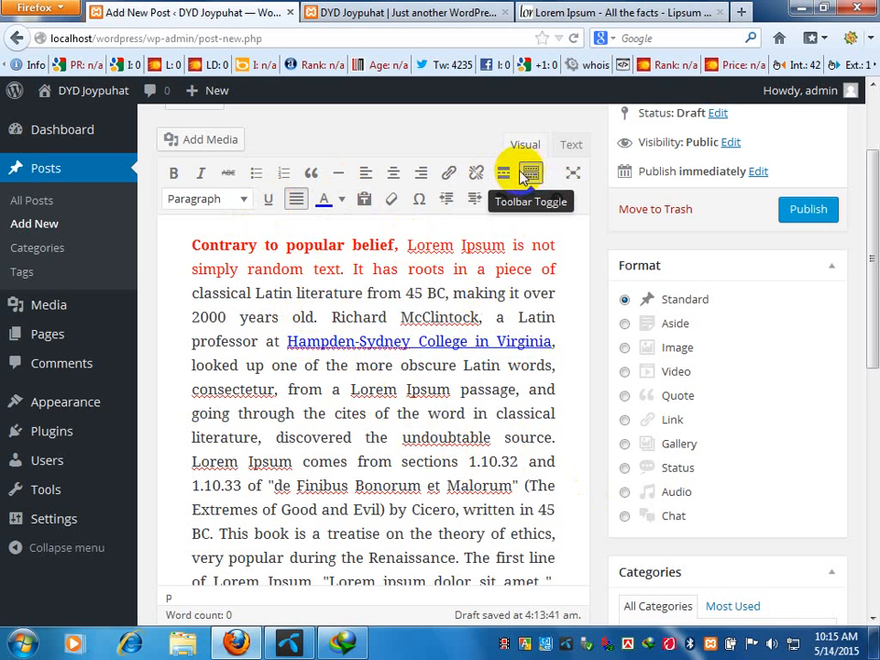
Insert a Read More tag in the post body after "consectetur, from a".
{"action": "left_click", "coordinate": [503, 177]}
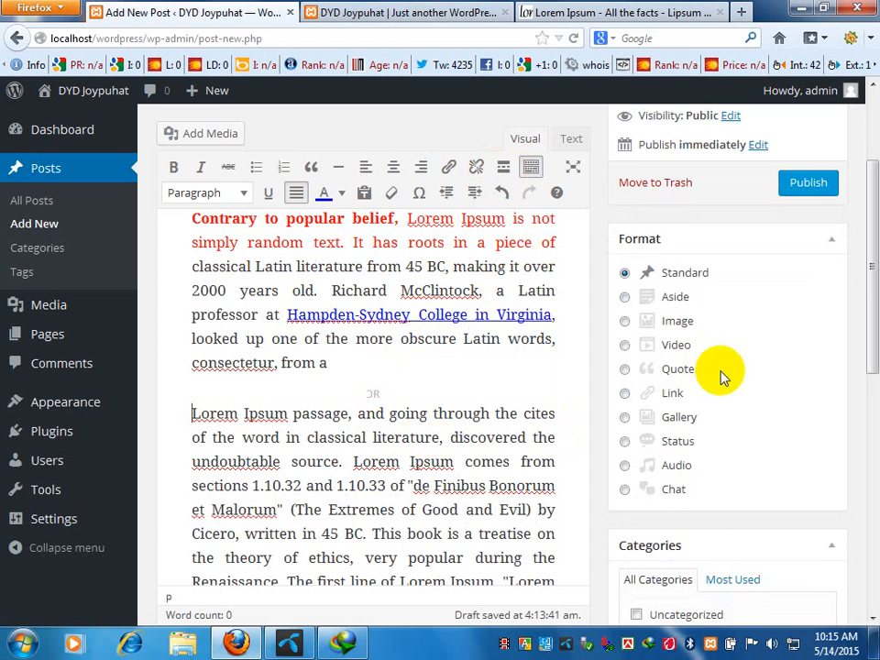
Assign the "DyD Joypuhat" post to the Uncategorized category and publish it.
{"action": "scroll", "coordinate": [700, 513], "scroll_direction": "down", "scroll_amount": 5}
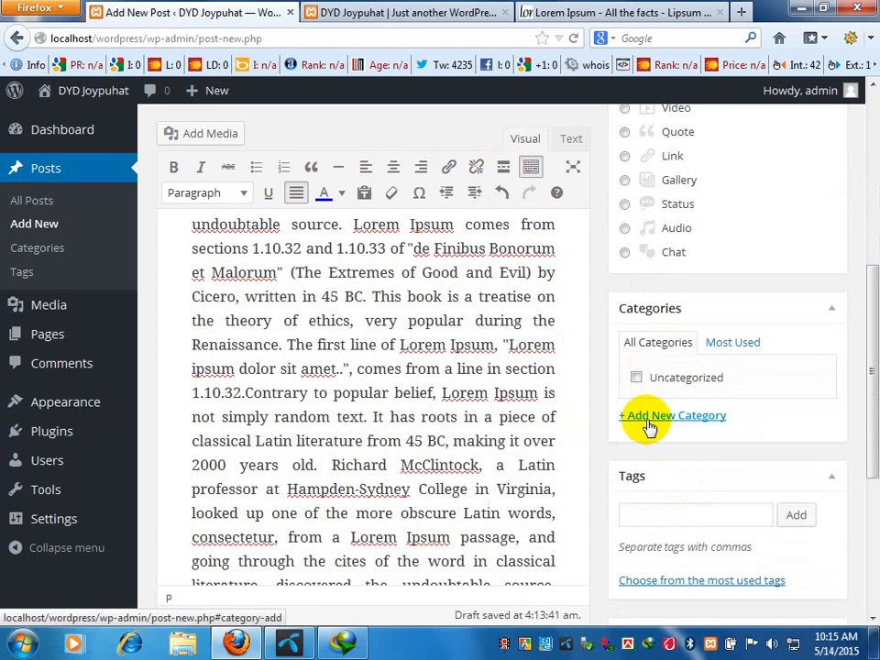
{"action": "left_click", "coordinate": [636, 379]}
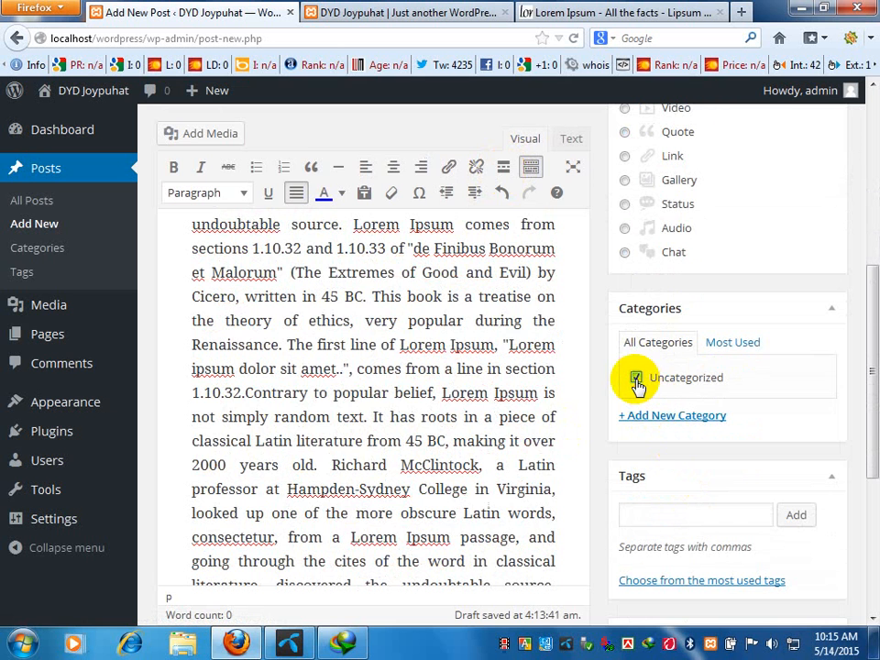
{"action": "scroll", "coordinate": [605, 404], "scroll_direction": "down", "scroll_amount": 2}
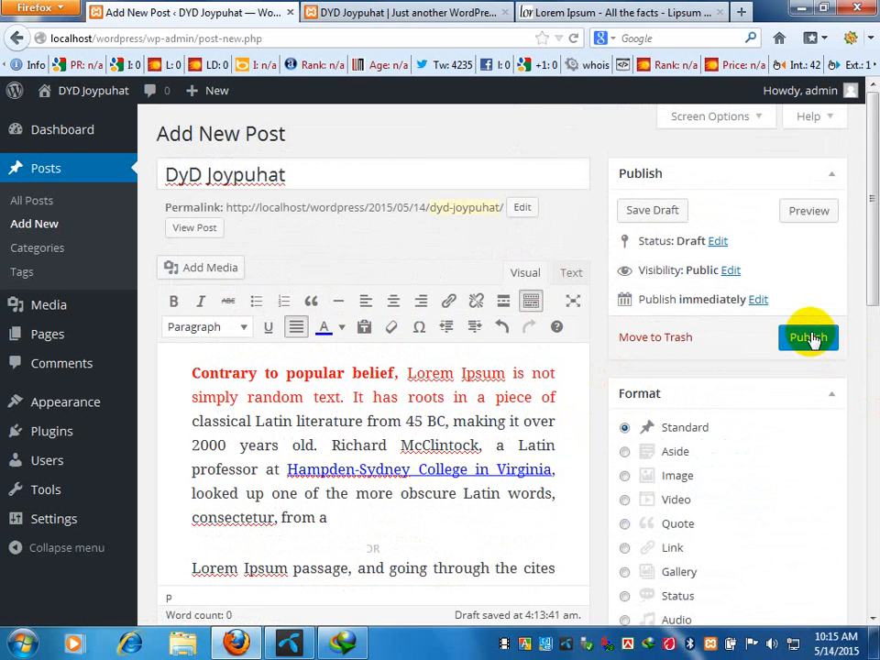
{"action": "left_click", "coordinate": [810, 337]}
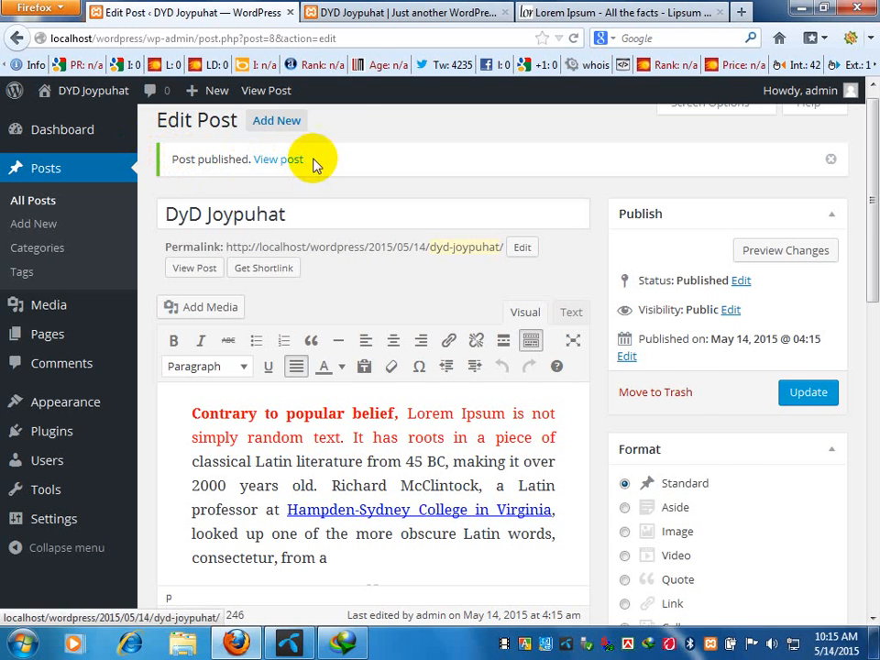
Reload the site's front page and view the full "DyD Joypuhat" post through its Continue reading link, returning to the front page.
{"action": "left_click", "coordinate": [389, 12]}
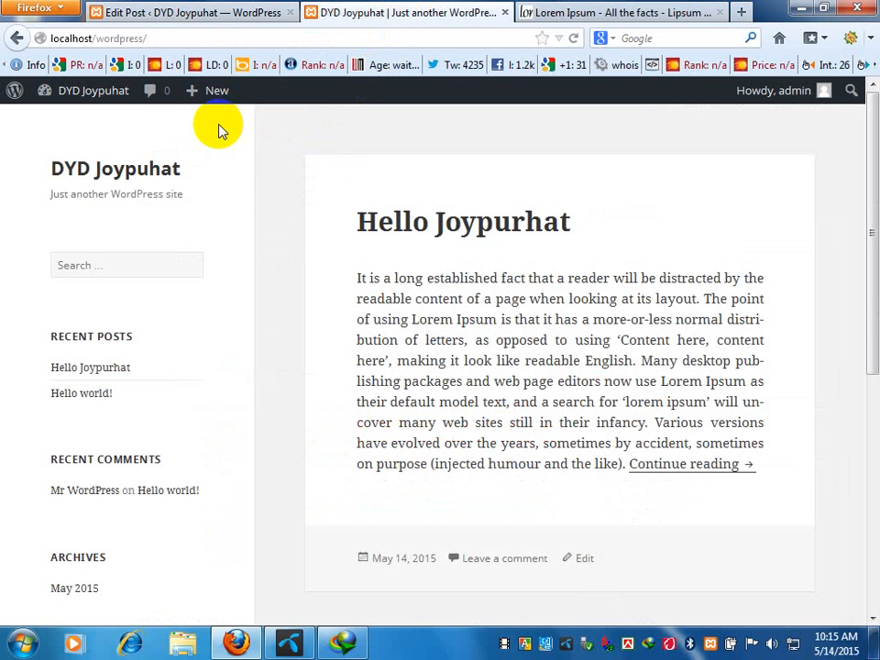
{"action": "right_click", "coordinate": [261, 133]}
{"action": "left_click", "coordinate": [268, 186]}
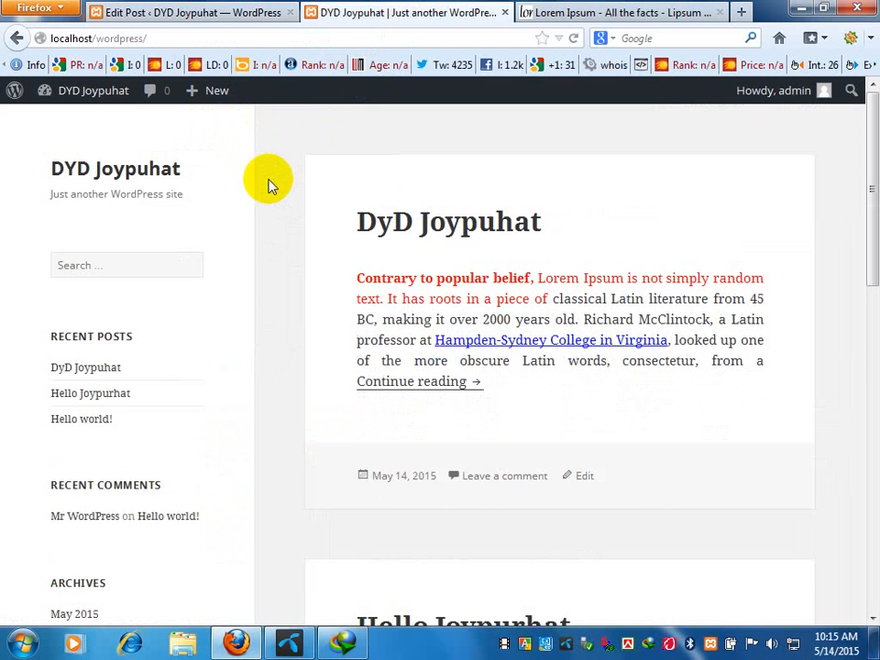
{"action": "left_click", "coordinate": [399, 385]}
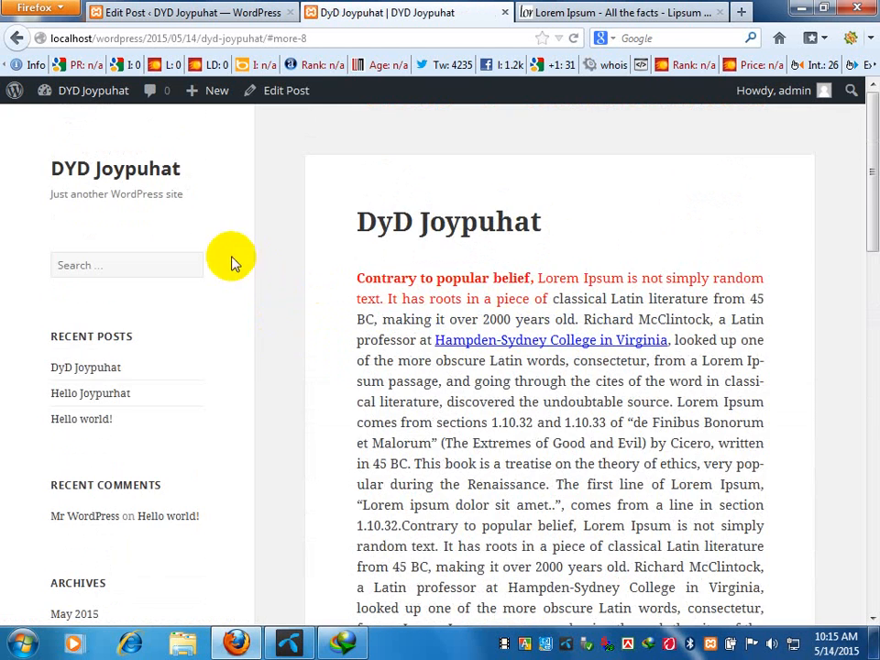
{"action": "left_click", "coordinate": [117, 165]}
Look through the posts and sidebar sections on the site's front page.
{"action": "left_click", "coordinate": [225, 11]}
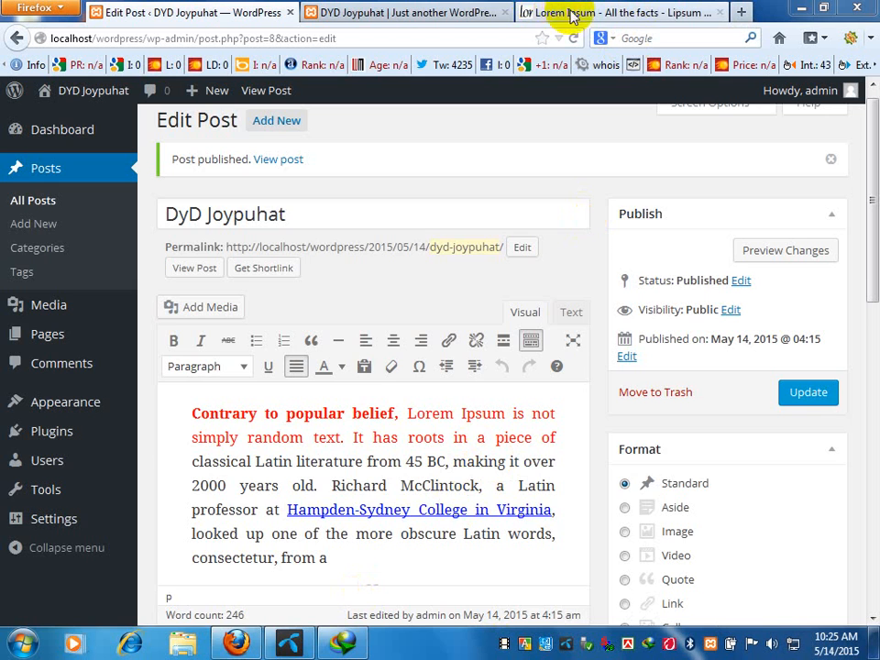
{"action": "left_click", "coordinate": [367, 12]}
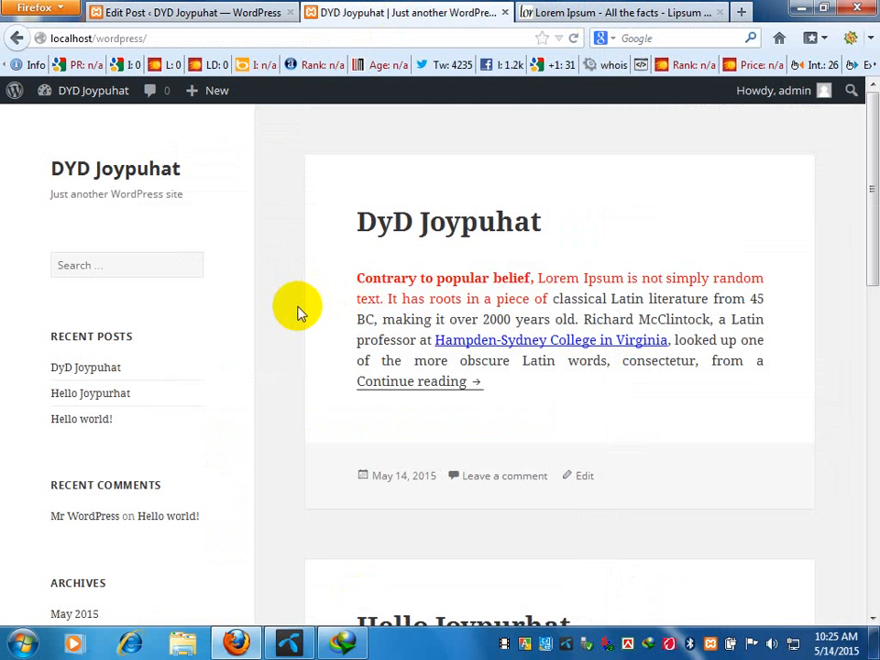
{"action": "scroll", "coordinate": [297, 312], "scroll_direction": "down", "scroll_amount": 8}
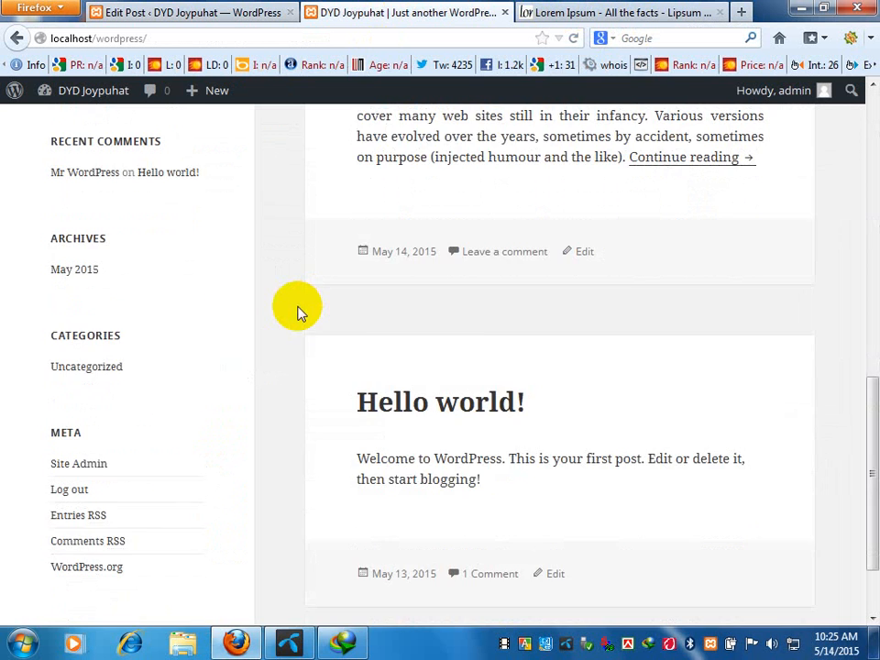
{"action": "scroll", "coordinate": [297, 312], "scroll_direction": "up", "scroll_amount": 7}
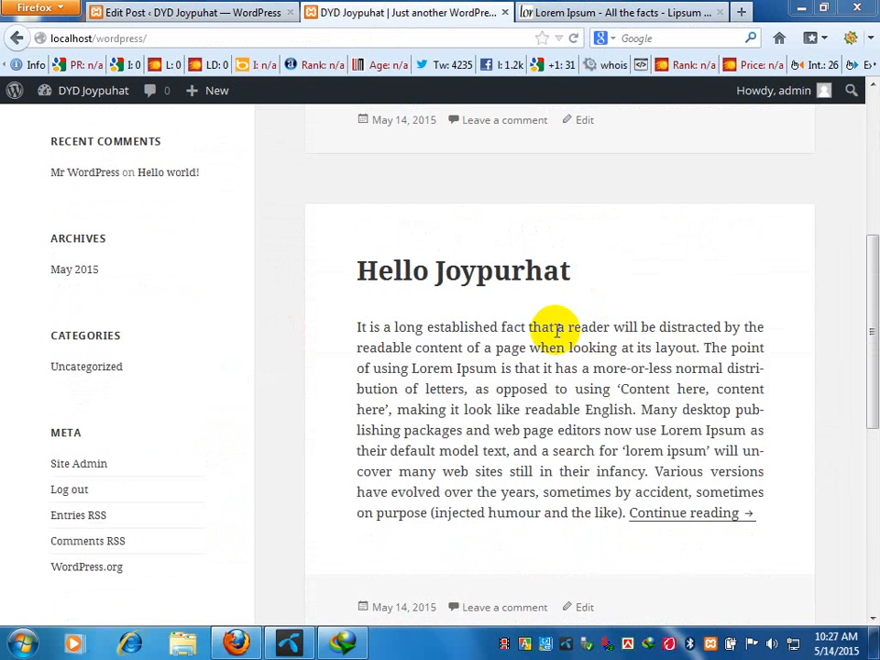
{"action": "scroll", "coordinate": [551, 328], "scroll_direction": "up", "scroll_amount": 5}
Go back to the WordPress admin, view the list of all posts, and open the post Categories page.
{"action": "left_click", "coordinate": [108, 11]}
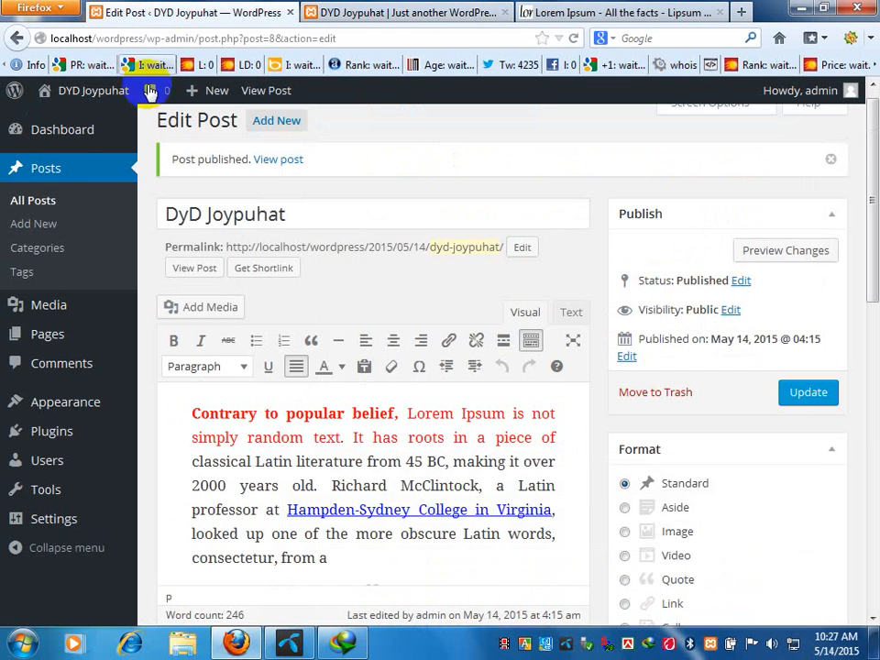
{"action": "left_click", "coordinate": [35, 204]}
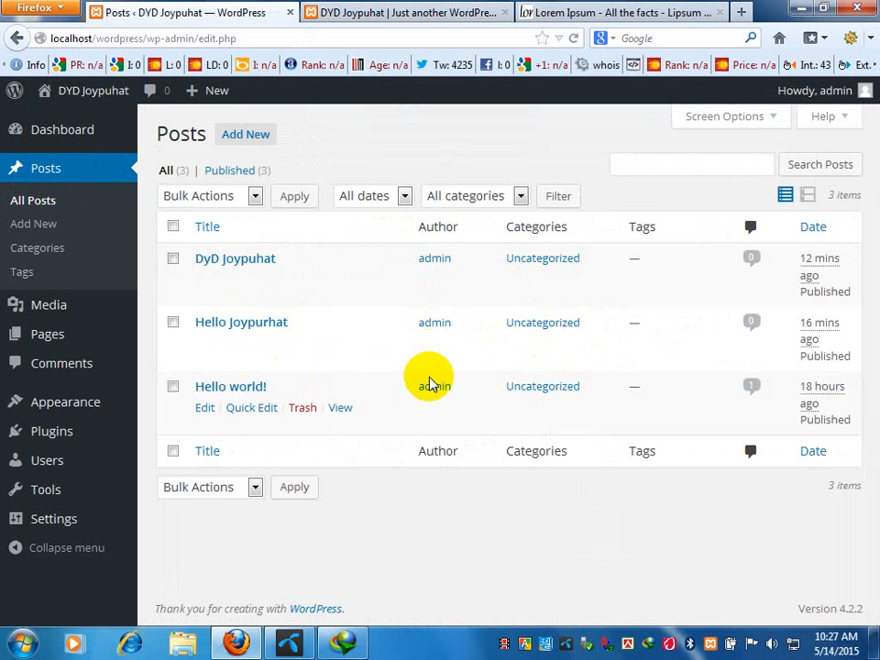
{"action": "left_click", "coordinate": [32, 244]}
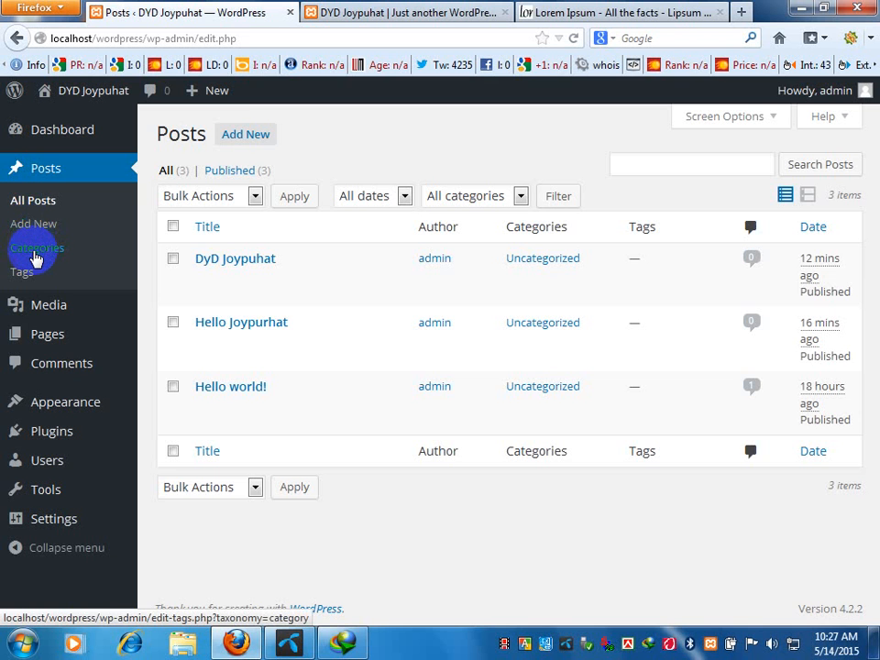
{"action": "left_click", "coordinate": [34, 253]}
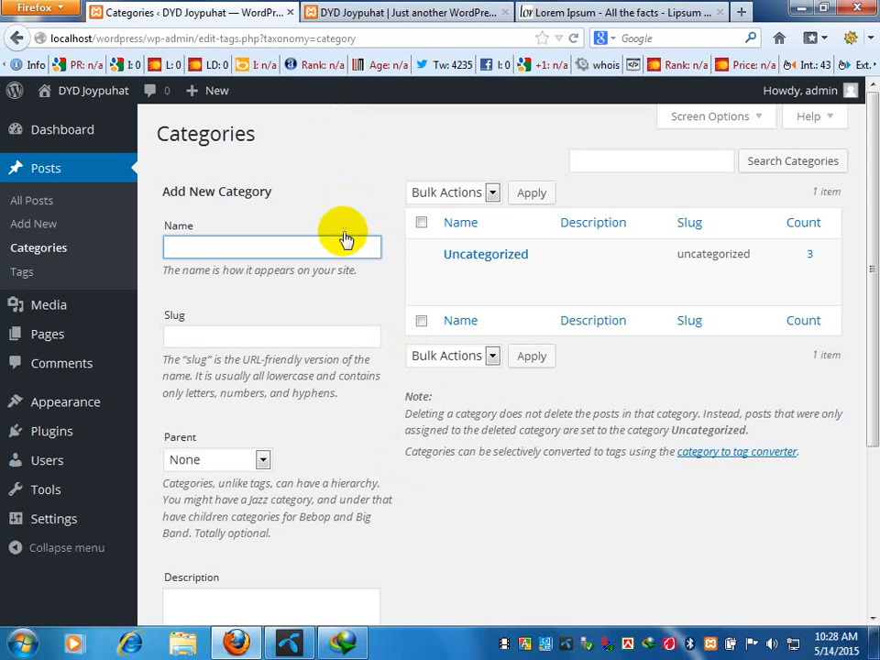
{"action": "left_click", "coordinate": [59, 253]}
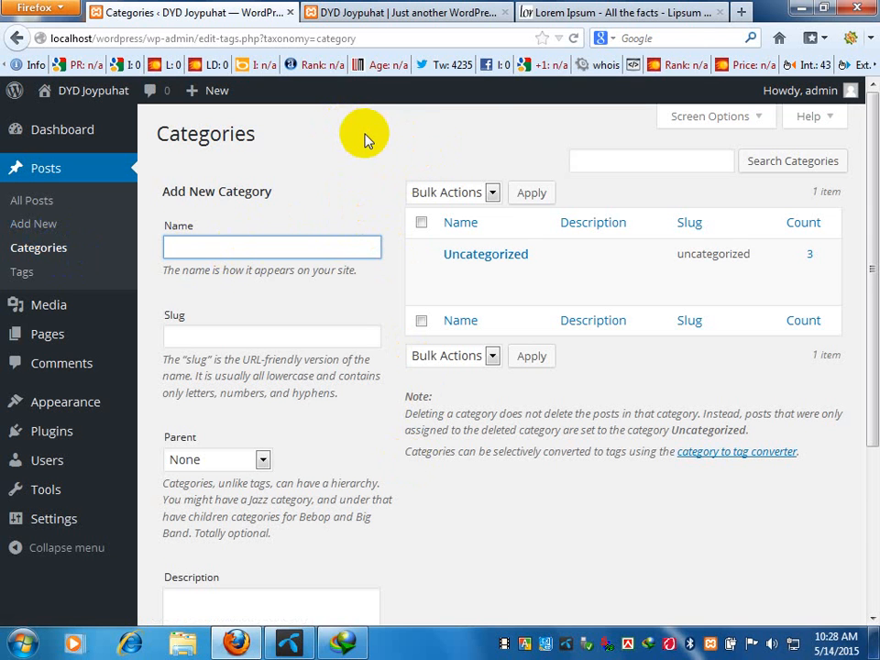
{"action": "mouse_move", "coordinate": [507, 278]}
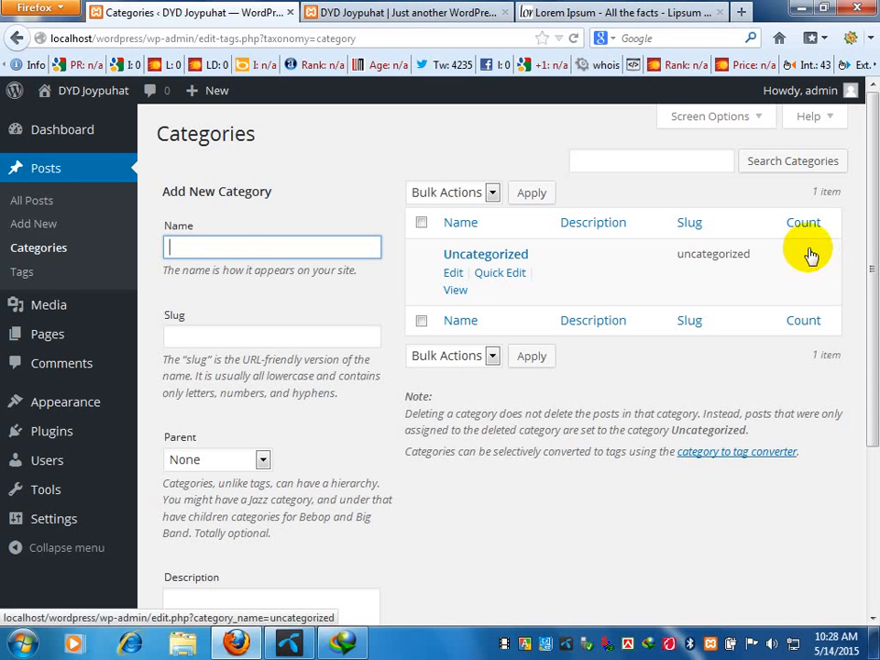
{"action": "left_click", "coordinate": [280, 249]}
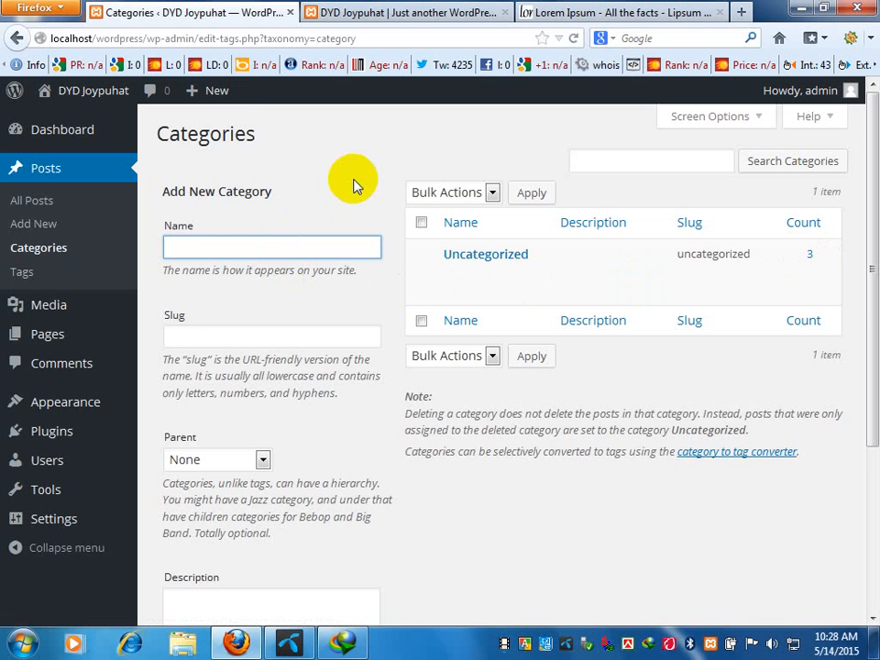
{"action": "left_click", "coordinate": [393, 13]}
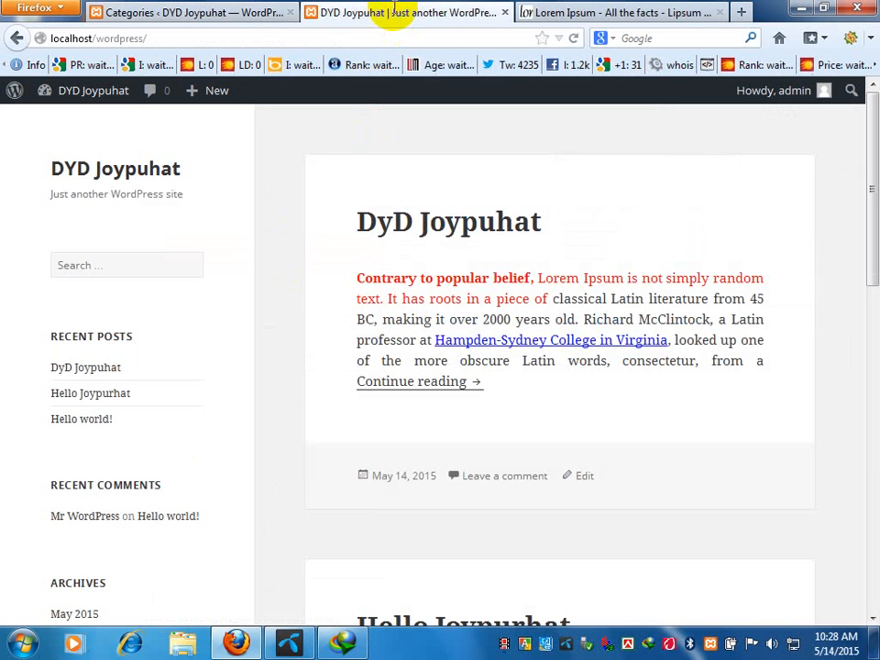
{"action": "left_click", "coordinate": [197, 13]}
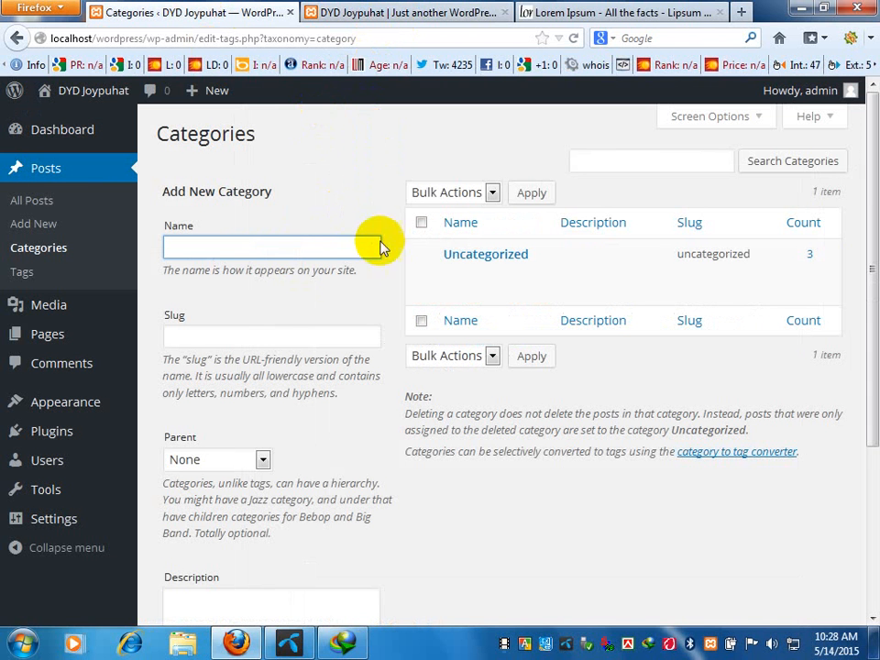
Enter "Computer Traing" as the name of the new category.
{"action": "left_click", "coordinate": [347, 251]}
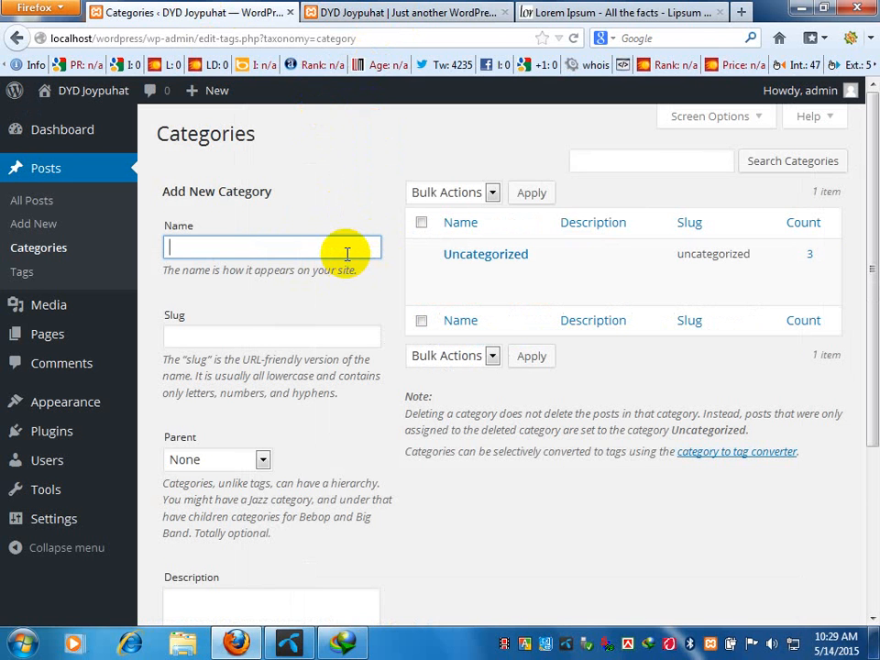
{"action": "type", "text": "COmputer Traing"}
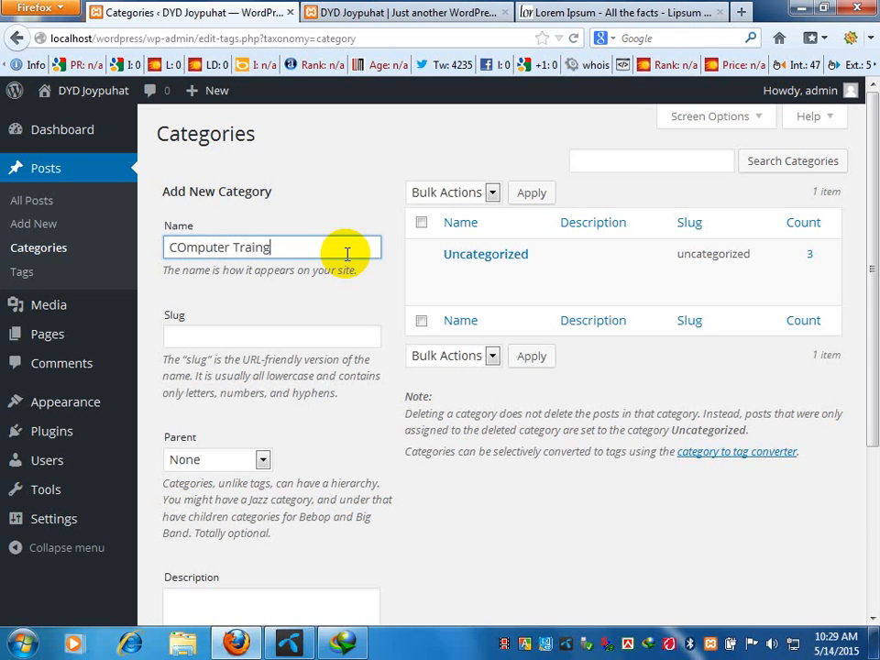
{"action": "left_click", "coordinate": [189, 243]}
{"action": "key", "text": "BackSpace"}
{"action": "type", "text": "o"}
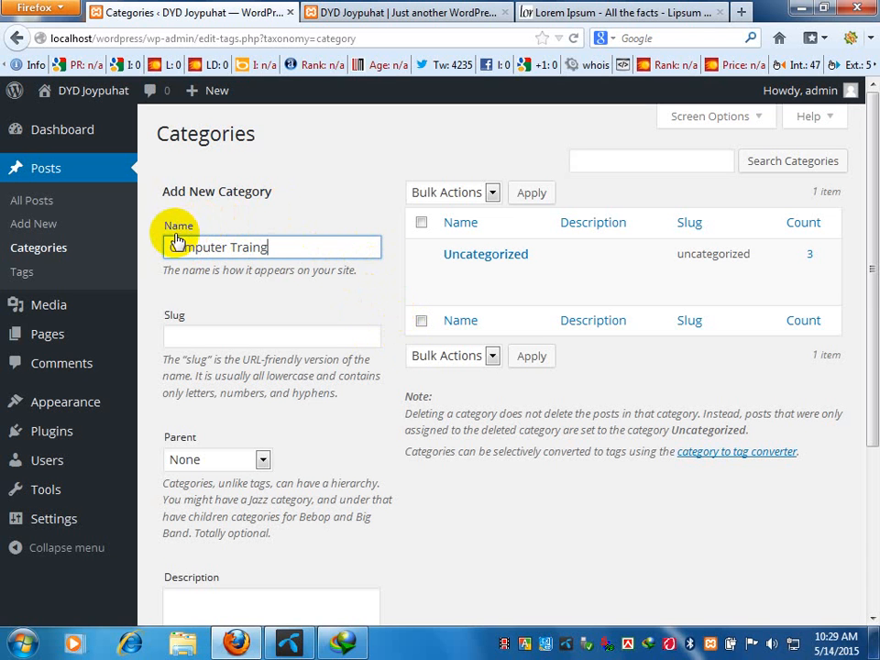
Examine the Name, Slug, Parent and Description fields of the new category form.
{"action": "left_click", "coordinate": [311, 249]}
{"action": "left_click_drag", "start_coordinate": [312, 250], "coordinate": [147, 248]}
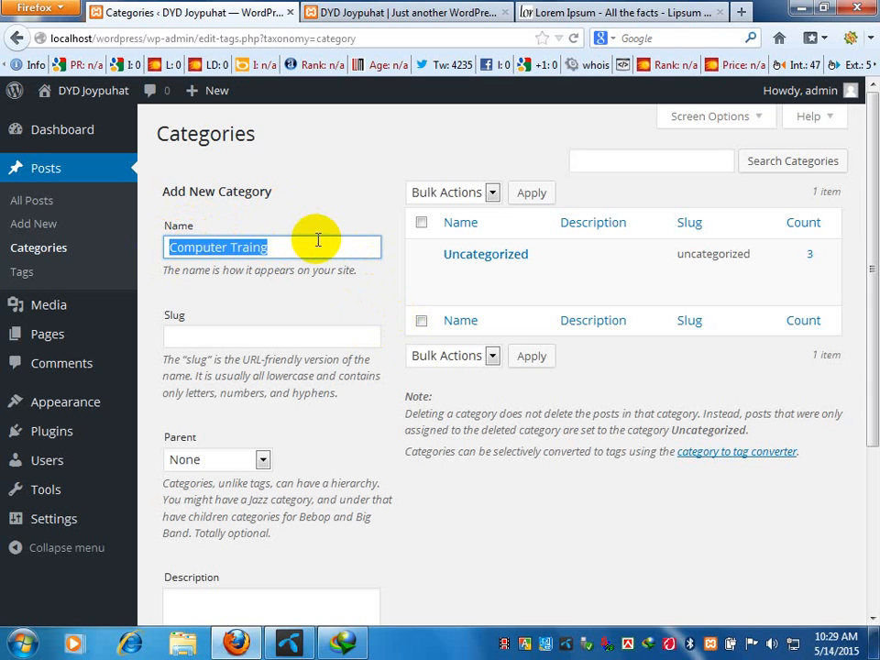
{"action": "left_click_drag", "start_coordinate": [318, 240], "coordinate": [132, 246]}
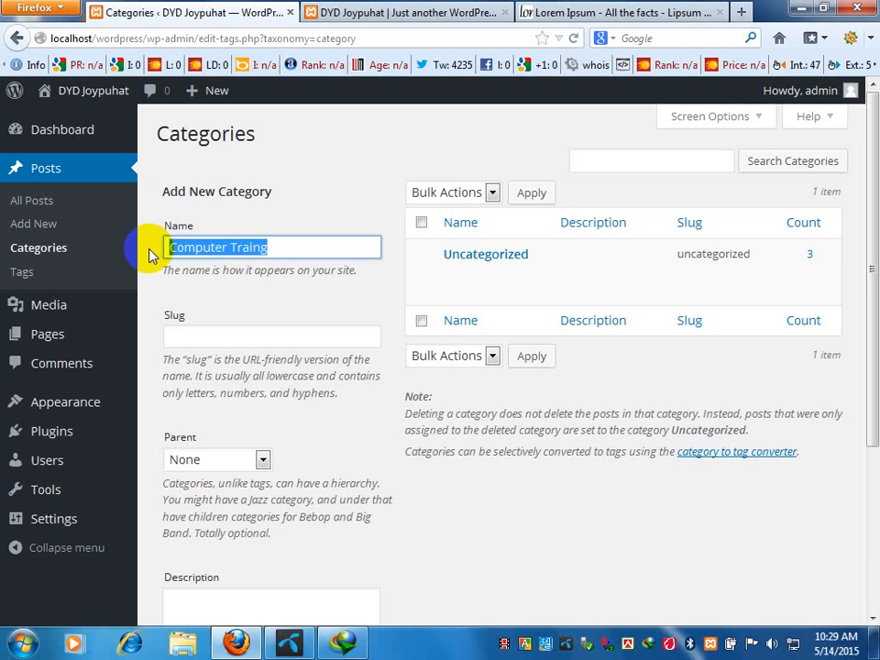
{"action": "scroll", "coordinate": [149, 251], "scroll_direction": "down", "scroll_amount": 4}
{"action": "scroll", "coordinate": [156, 197], "scroll_direction": "up", "scroll_amount": 2}
{"action": "scroll", "coordinate": [157, 196], "scroll_direction": "up", "scroll_amount": 1}
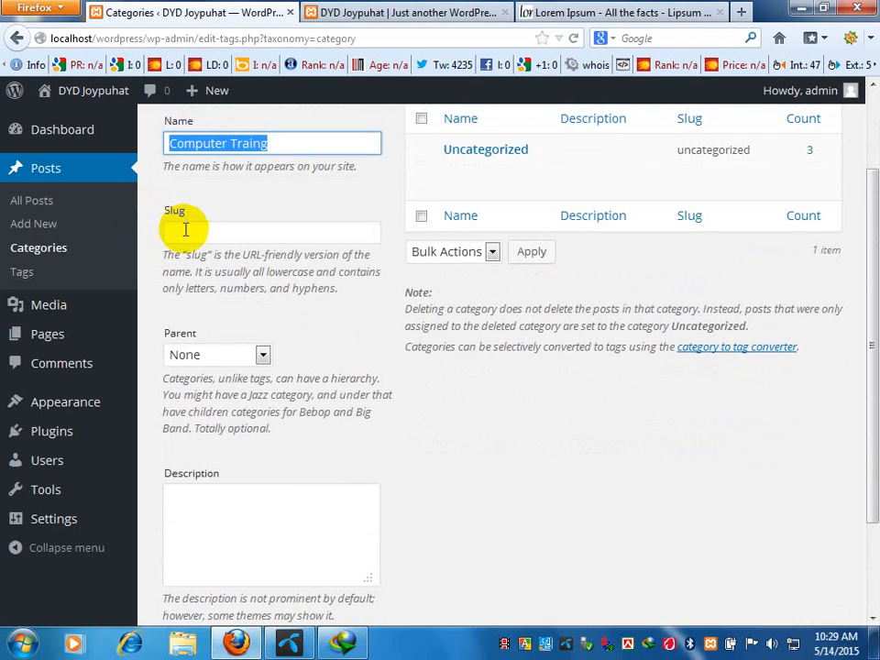
{"action": "left_click", "coordinate": [185, 230]}
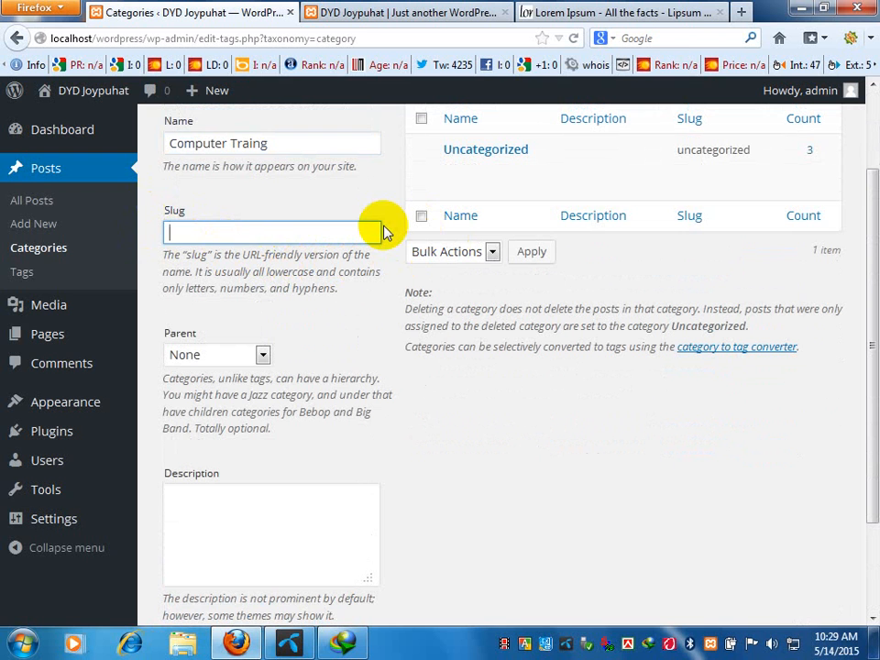
{"action": "left_click", "coordinate": [398, 163]}
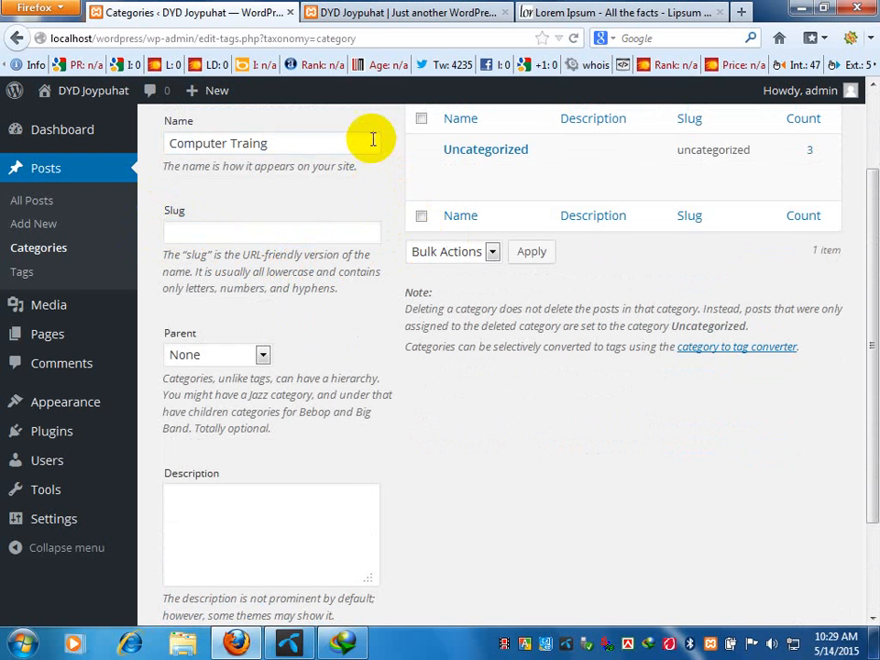
{"action": "left_click", "coordinate": [373, 139]}
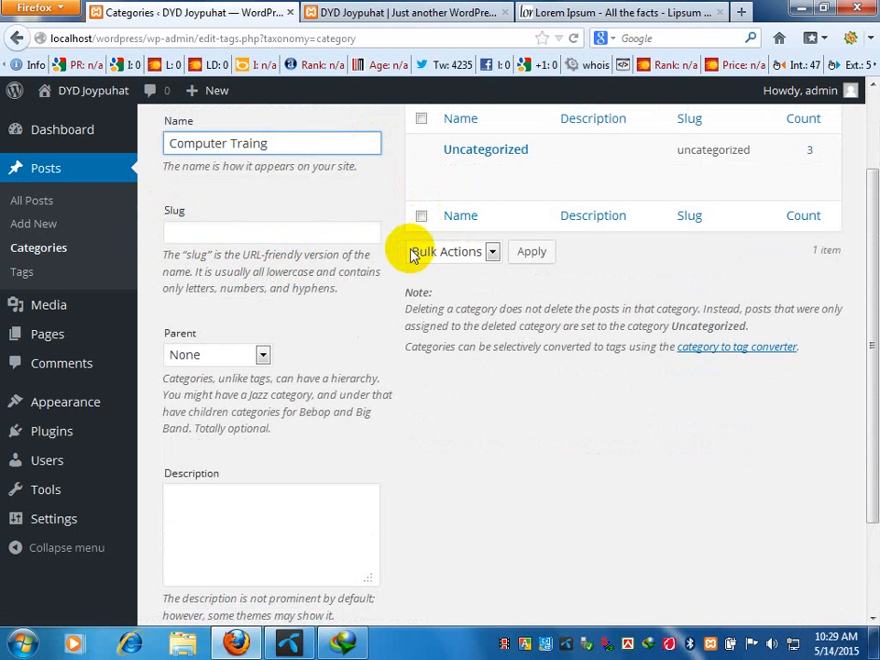
{"action": "scroll", "coordinate": [410, 256], "scroll_direction": "down", "scroll_amount": 3}
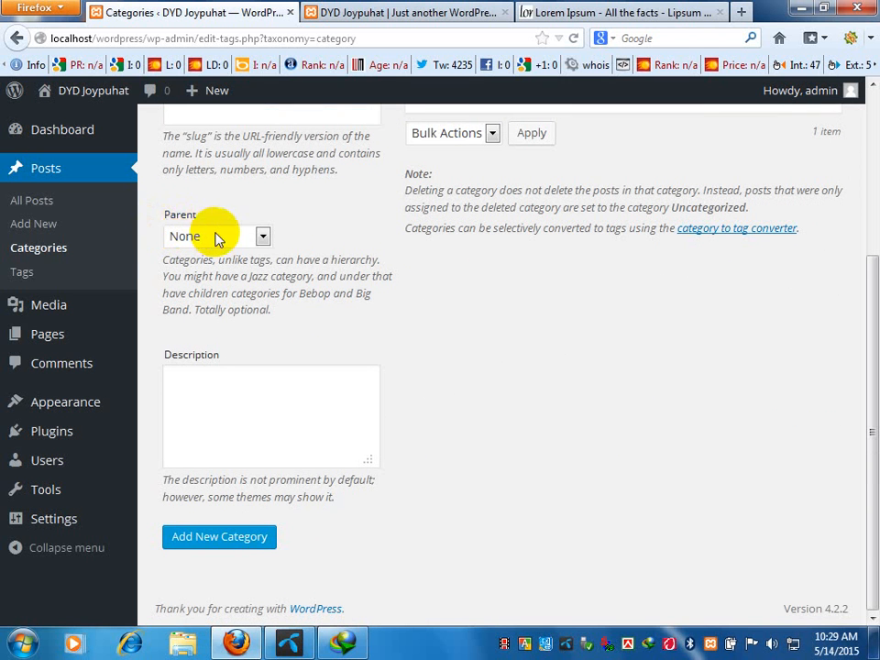
Check the site's front page and return to the new category form.
{"action": "scroll", "coordinate": [385, 273], "scroll_direction": "up", "scroll_amount": 3}
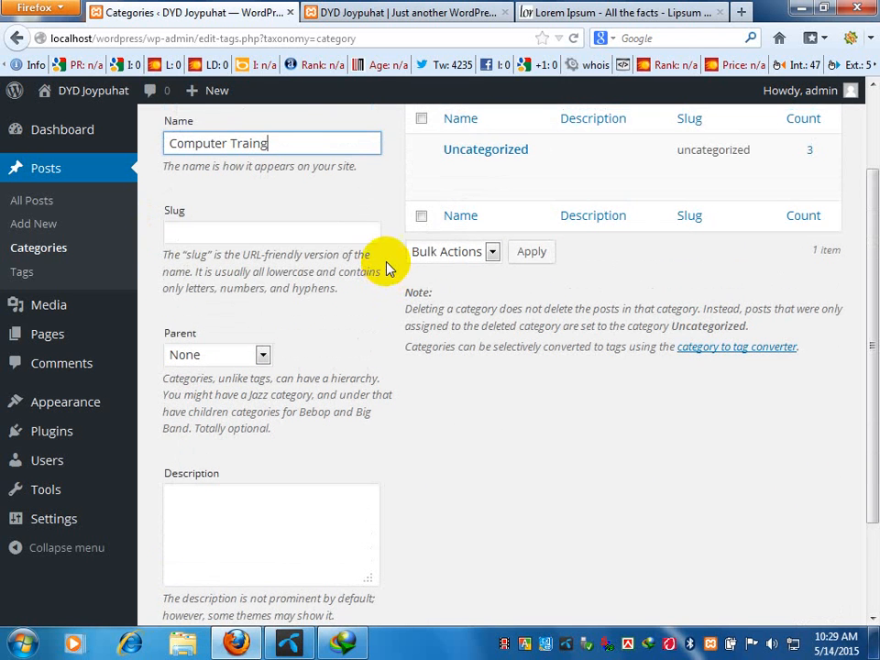
{"action": "left_click", "coordinate": [449, 11]}
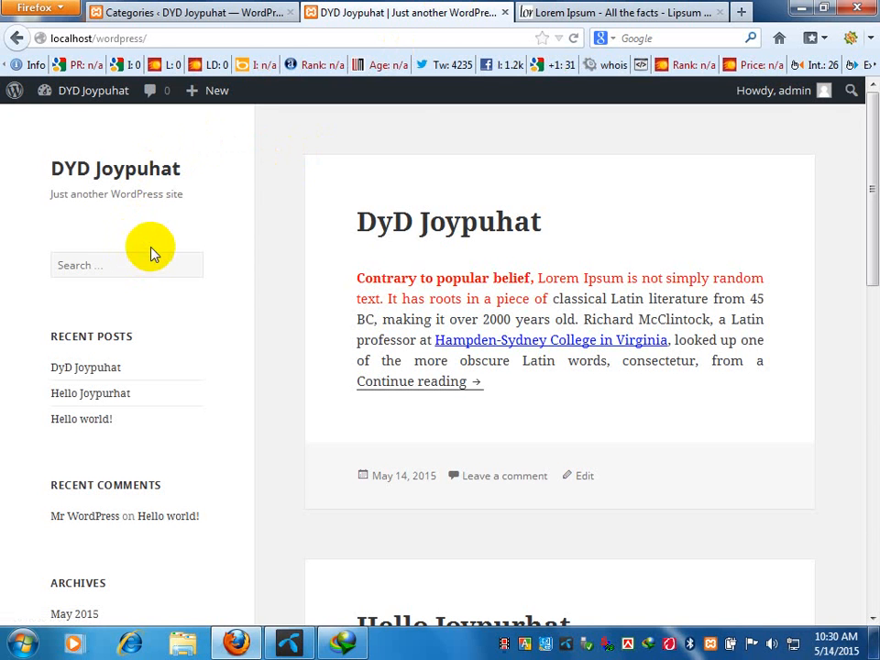
{"action": "left_click", "coordinate": [197, 11]}
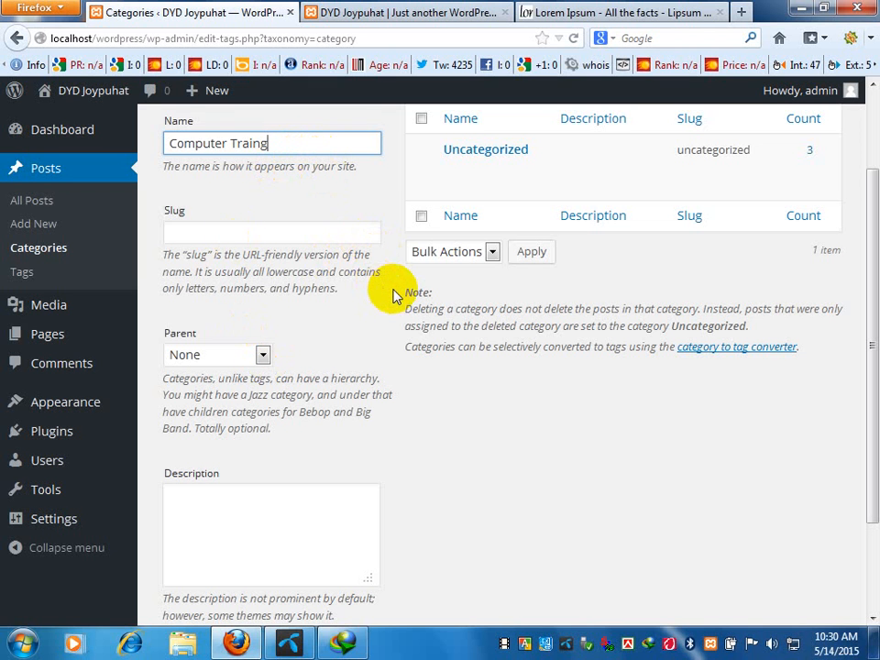
Add the "Computer Traing" category with parent None and the slug and description left blank.
{"action": "scroll", "coordinate": [366, 349], "scroll_direction": "down", "scroll_amount": 3}
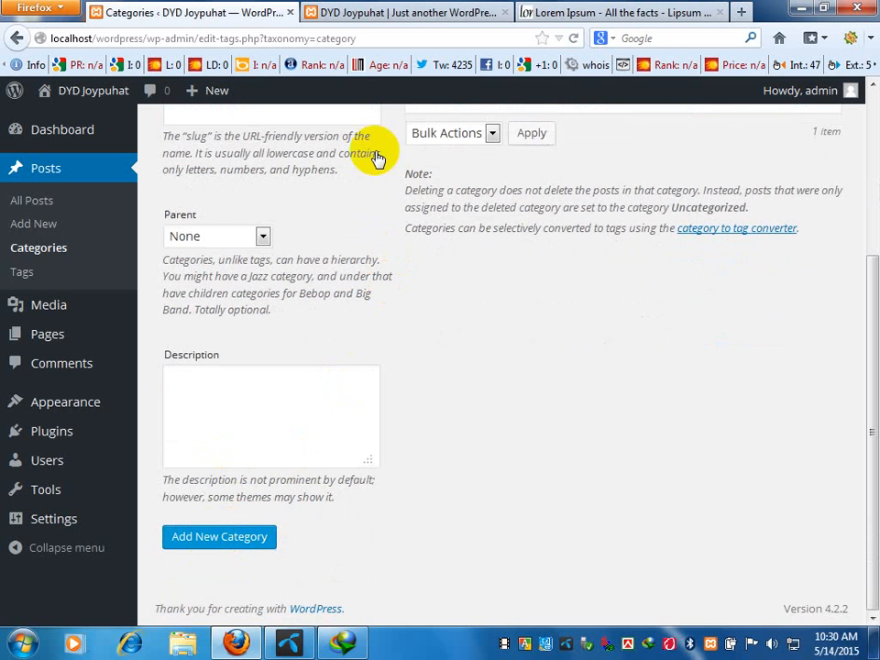
{"action": "left_click", "coordinate": [230, 398]}
{"action": "scroll", "coordinate": [446, 308], "scroll_direction": "up", "scroll_amount": 1}
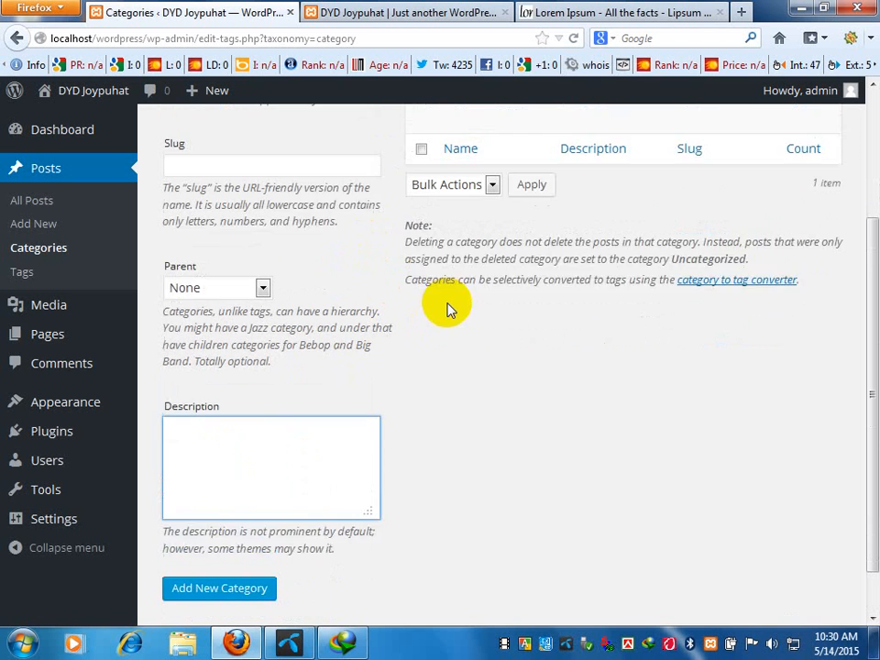
{"action": "scroll", "coordinate": [448, 309], "scroll_direction": "up", "scroll_amount": 1}
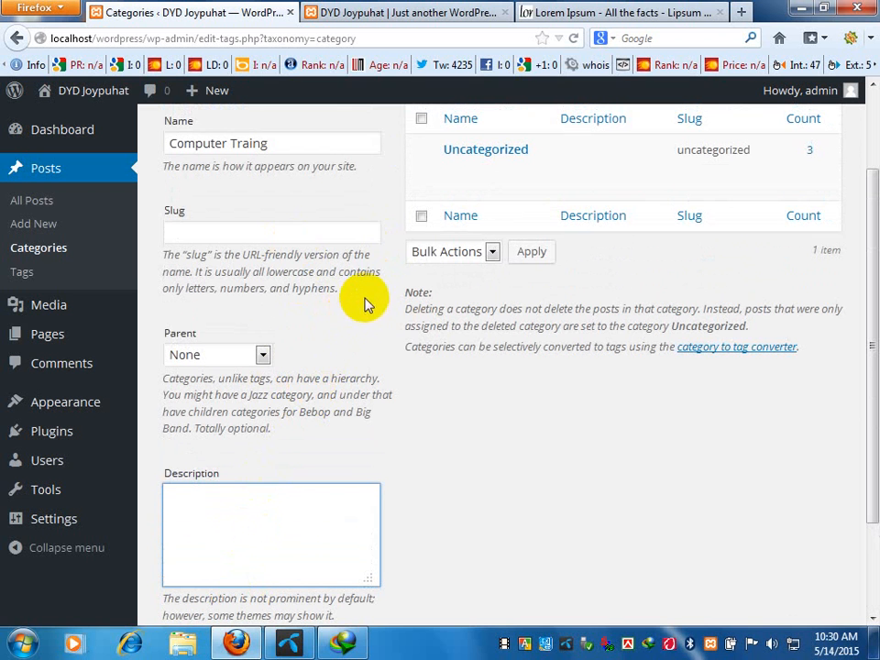
{"action": "left_click", "coordinate": [326, 141]}
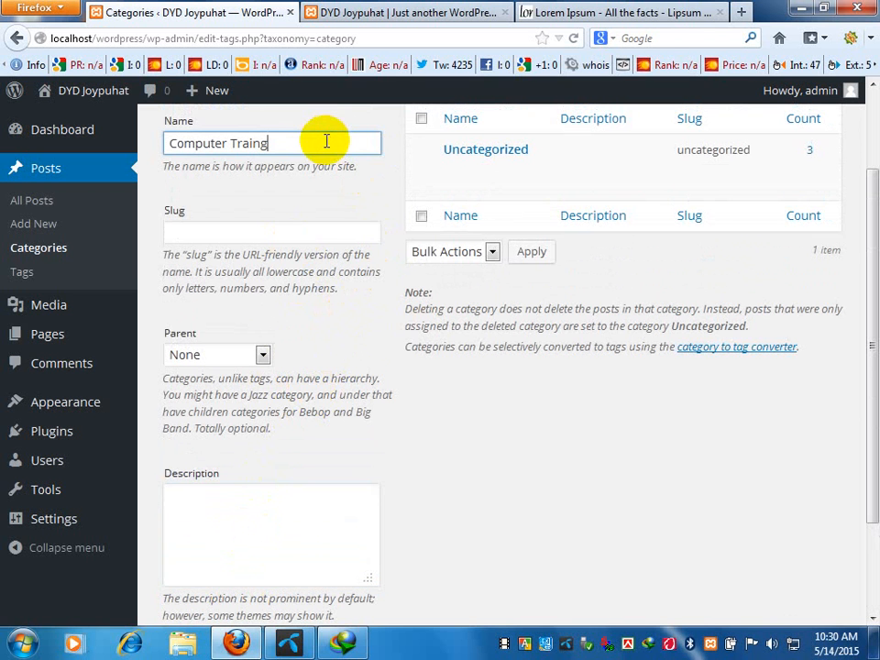
{"action": "scroll", "coordinate": [326, 142], "scroll_direction": "up", "scroll_amount": 2}
{"action": "scroll", "coordinate": [391, 289], "scroll_direction": "down", "scroll_amount": 2}
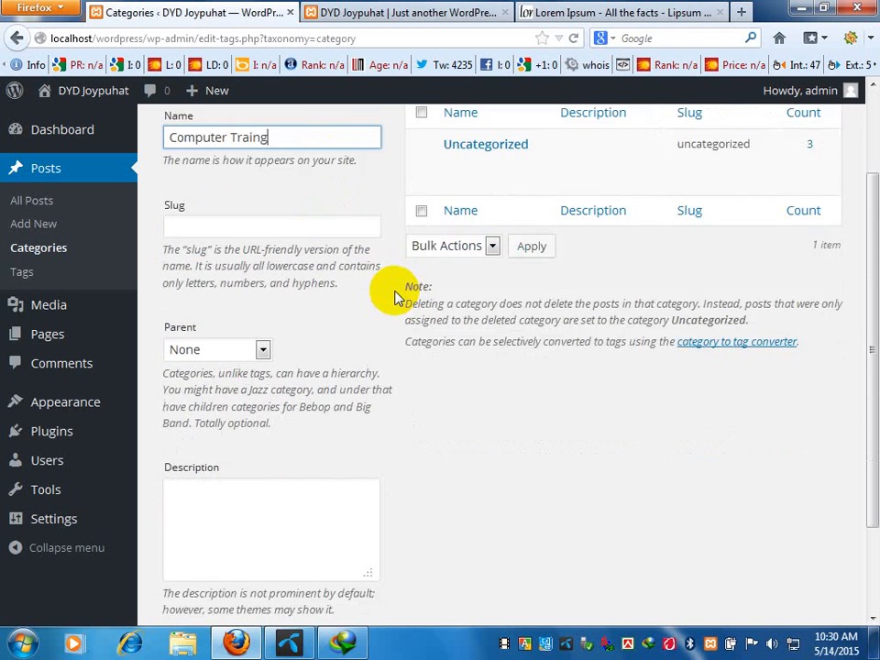
{"action": "scroll", "coordinate": [394, 298], "scroll_direction": "down", "scroll_amount": 2}
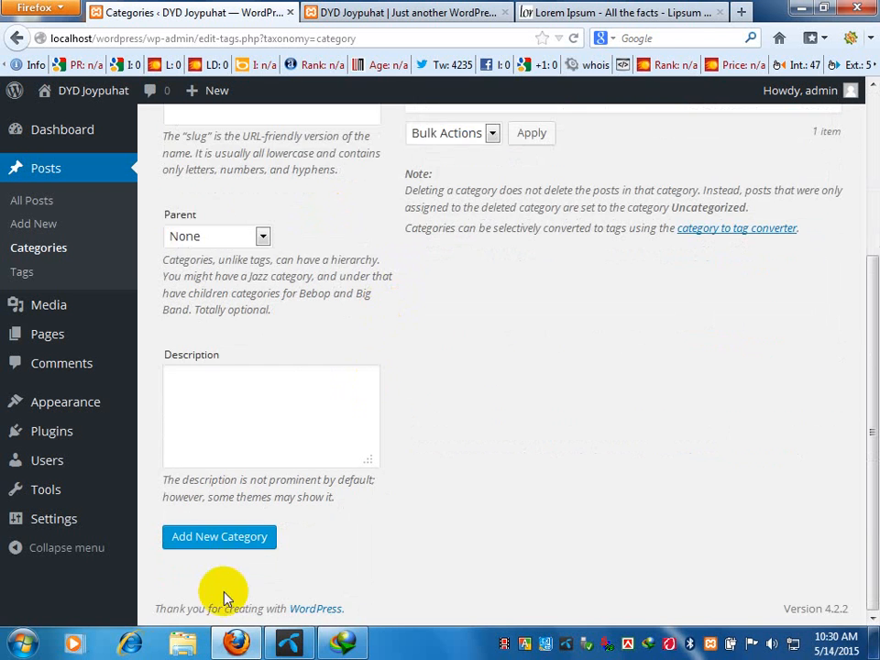
{"action": "left_click", "coordinate": [237, 545]}
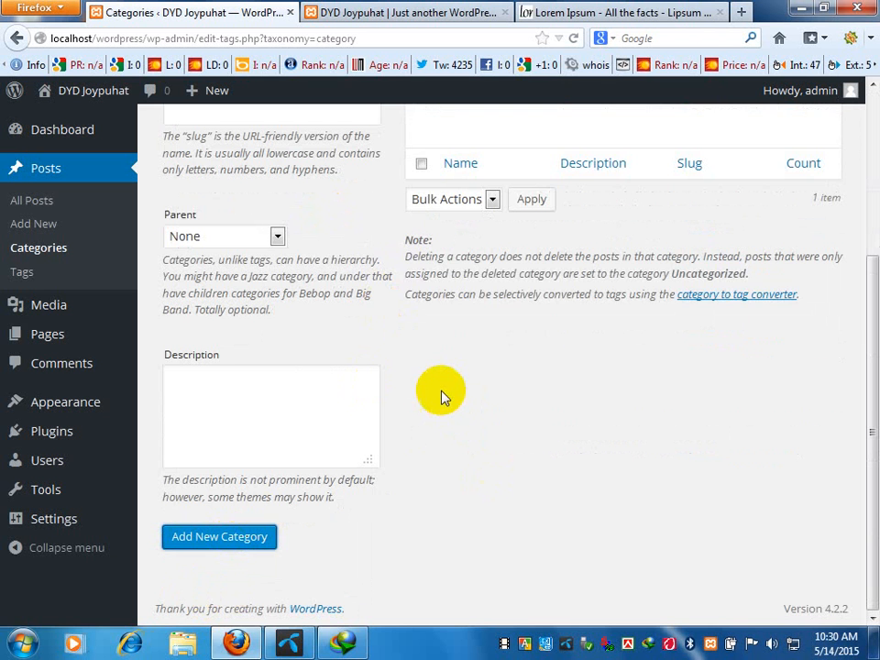
{"action": "scroll", "coordinate": [440, 396], "scroll_direction": "up", "scroll_amount": 5}
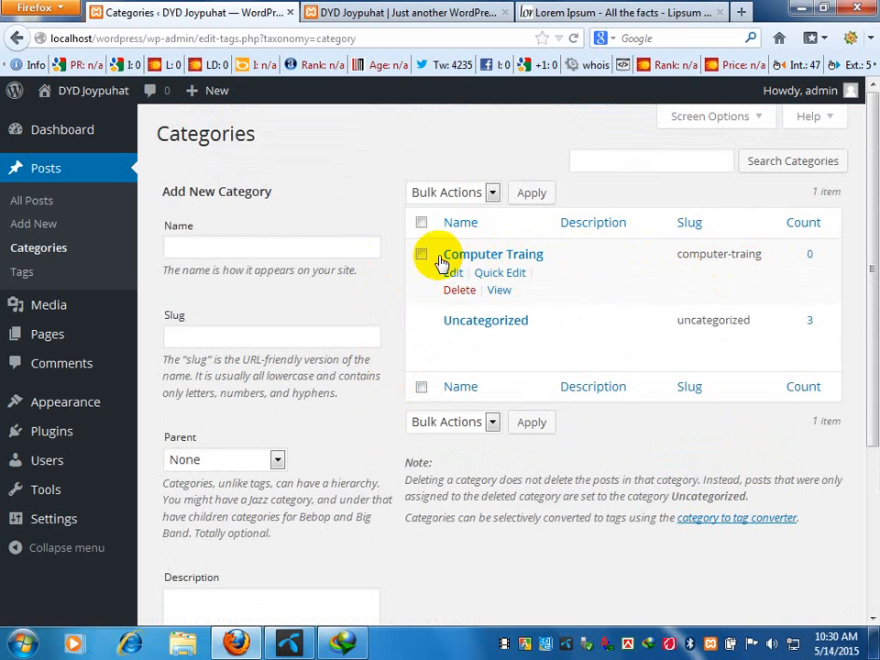
Enter "Outsourching Training" as the name of a second new category.
{"action": "left_click", "coordinate": [270, 249]}
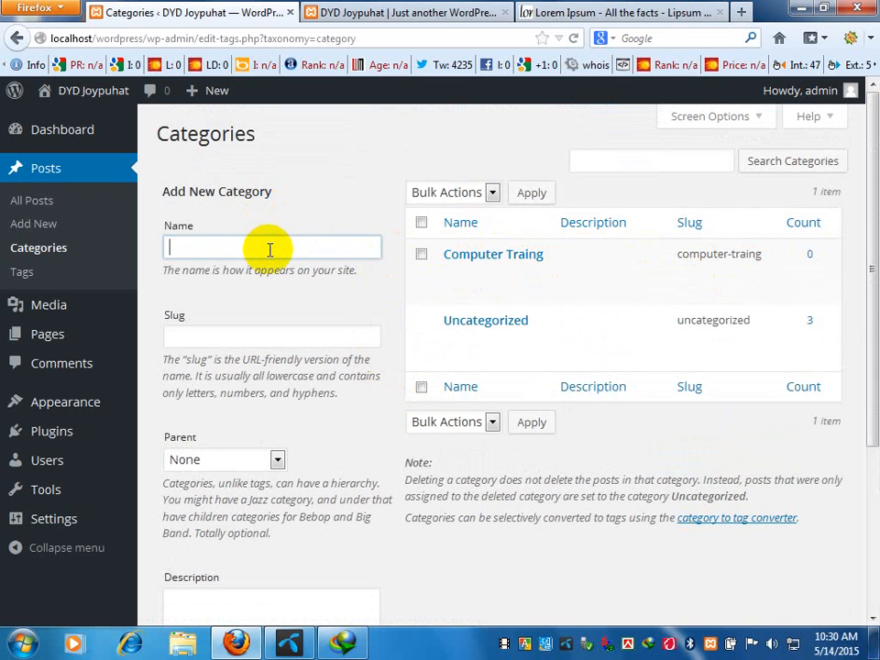
{"action": "left_click", "coordinate": [269, 249]}
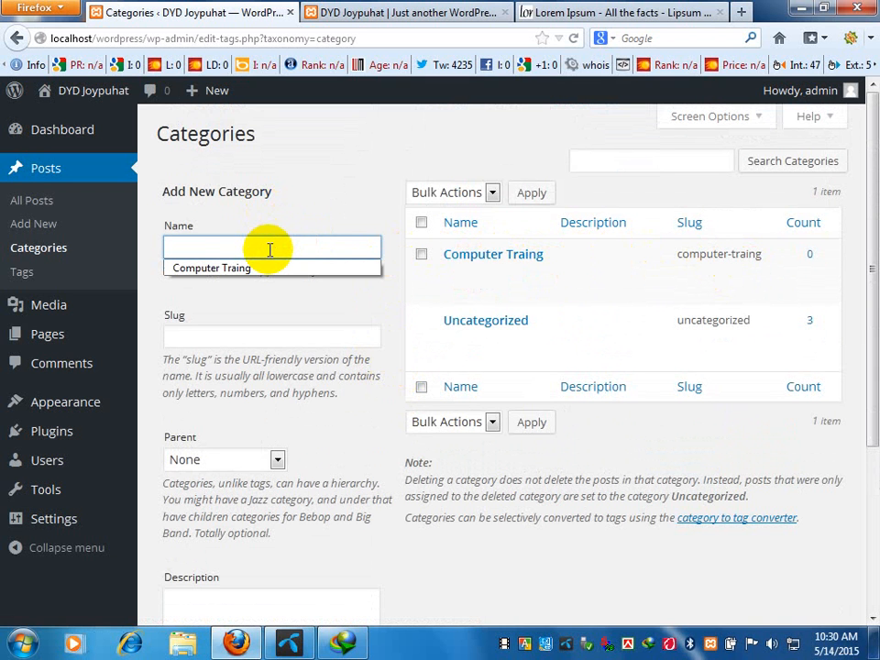
{"action": "type", "text": "Ous"}
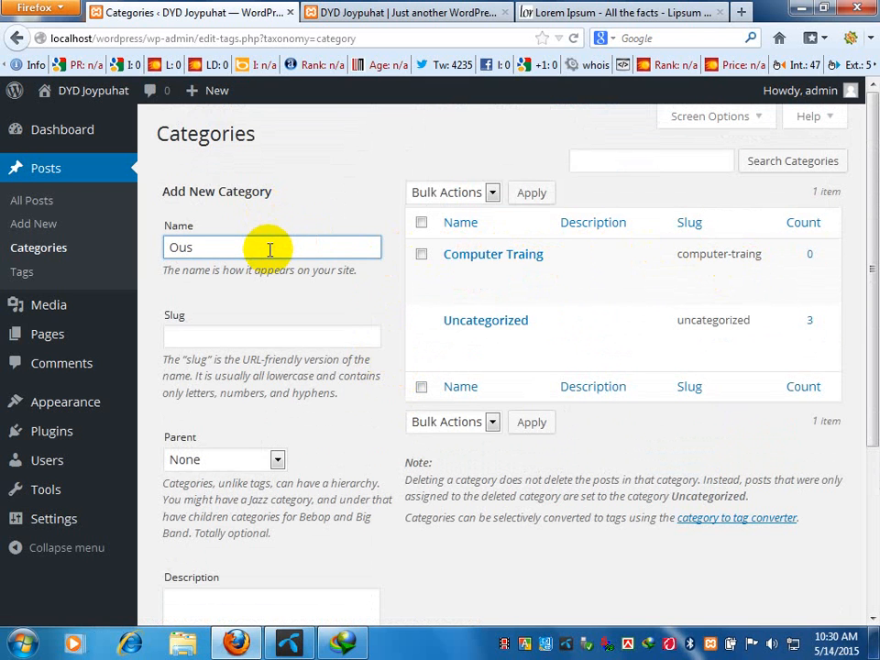
{"action": "key", "text": "BackSpace"}
{"action": "type", "text": "tsourching Tra"}
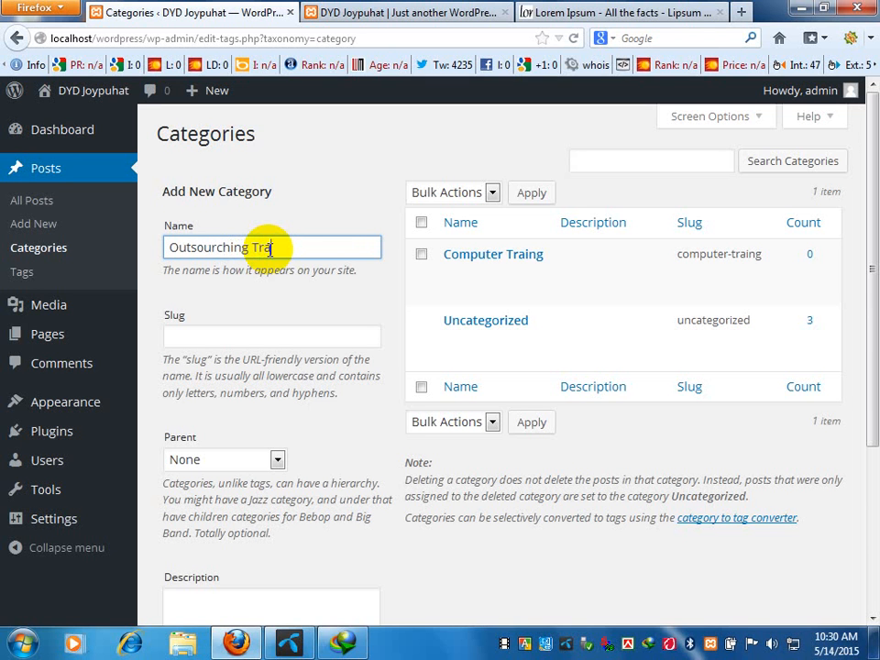
{"action": "type", "text": "ining"}
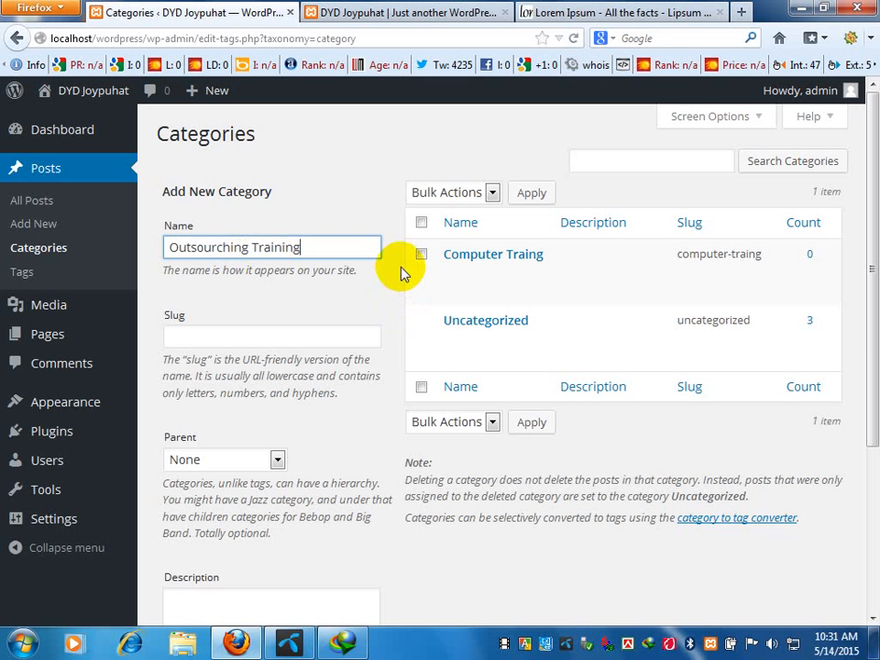
Change the spelling of the second category's name to "Outsourceing Training".
{"action": "left_click", "coordinate": [395, 219]}
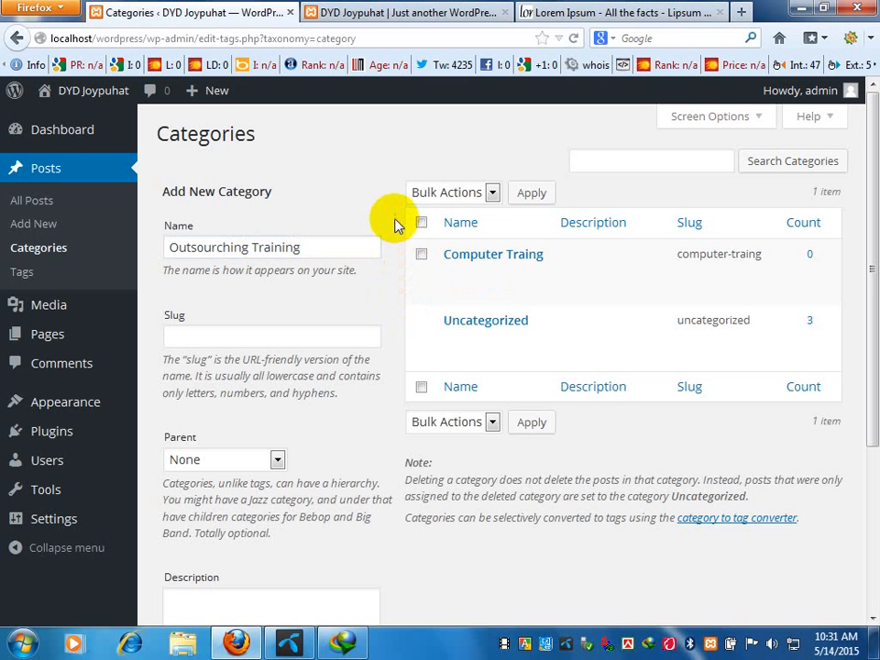
{"action": "left_click", "coordinate": [228, 249]}
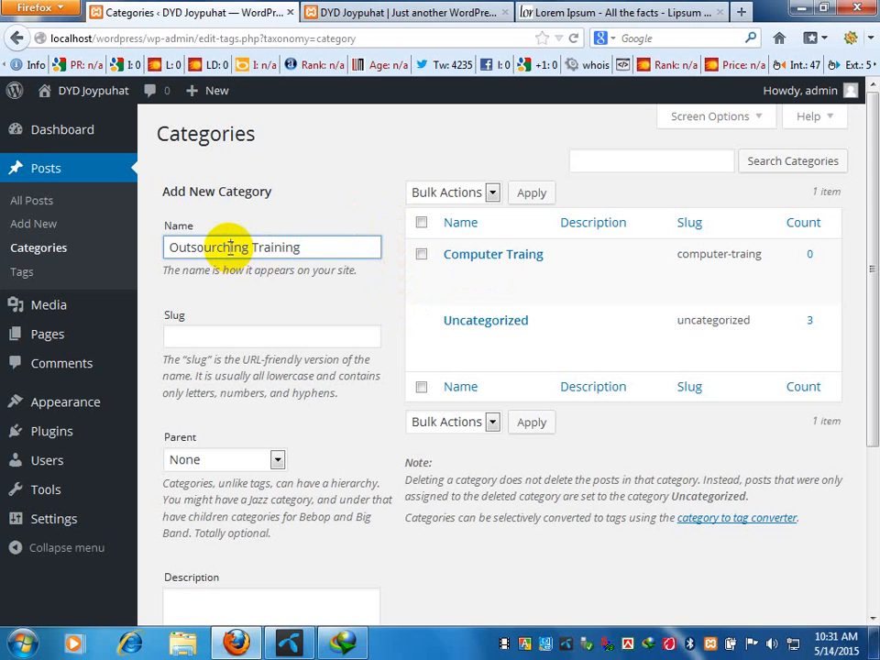
{"action": "key", "text": "BackSpace"}
{"action": "type", "text": "e"}
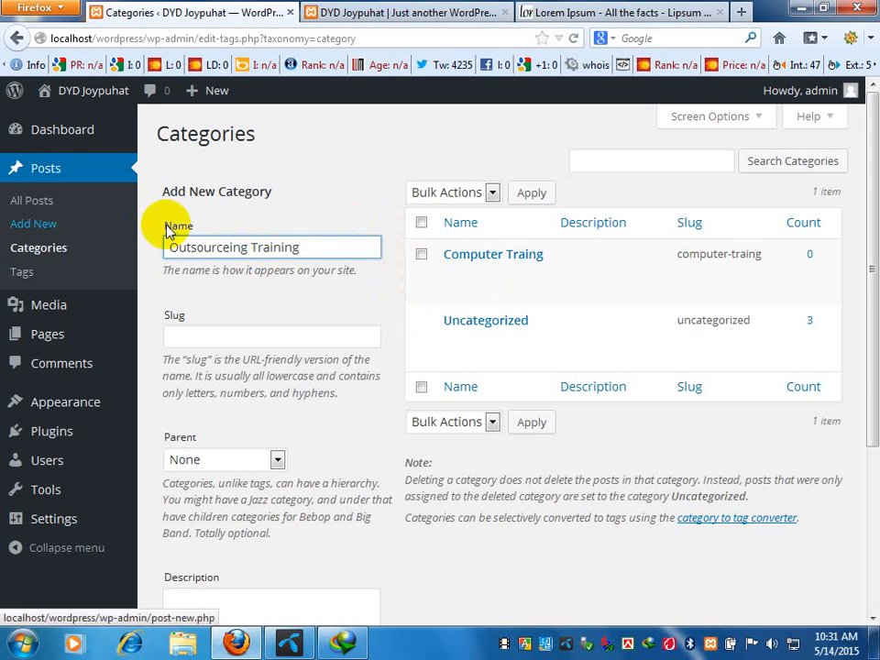
{"action": "left_click", "coordinate": [399, 222]}
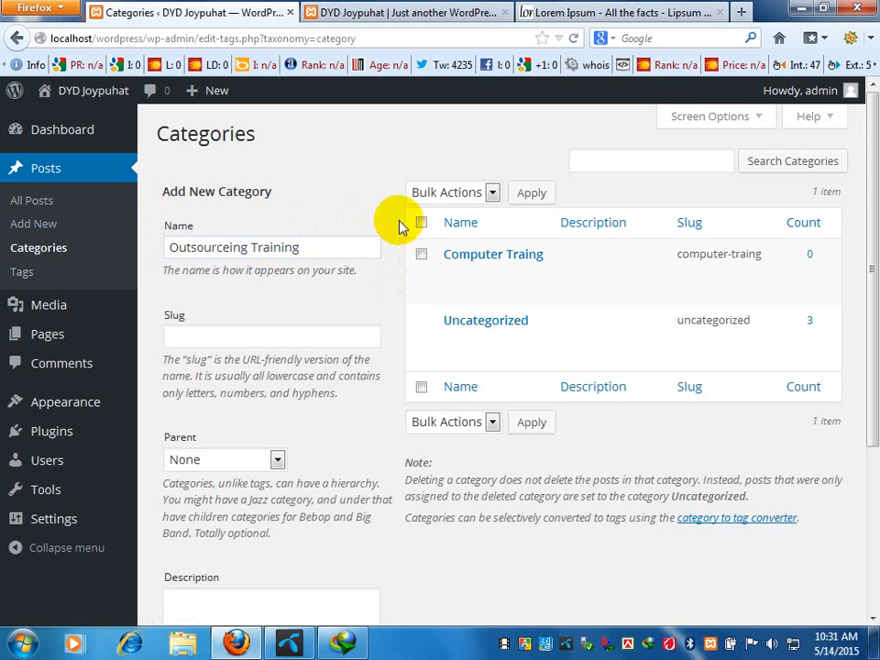
Add the "Outsourceing Training" category with parent None and a blank slug and description.
{"action": "scroll", "coordinate": [399, 222], "scroll_direction": "down", "scroll_amount": 3}
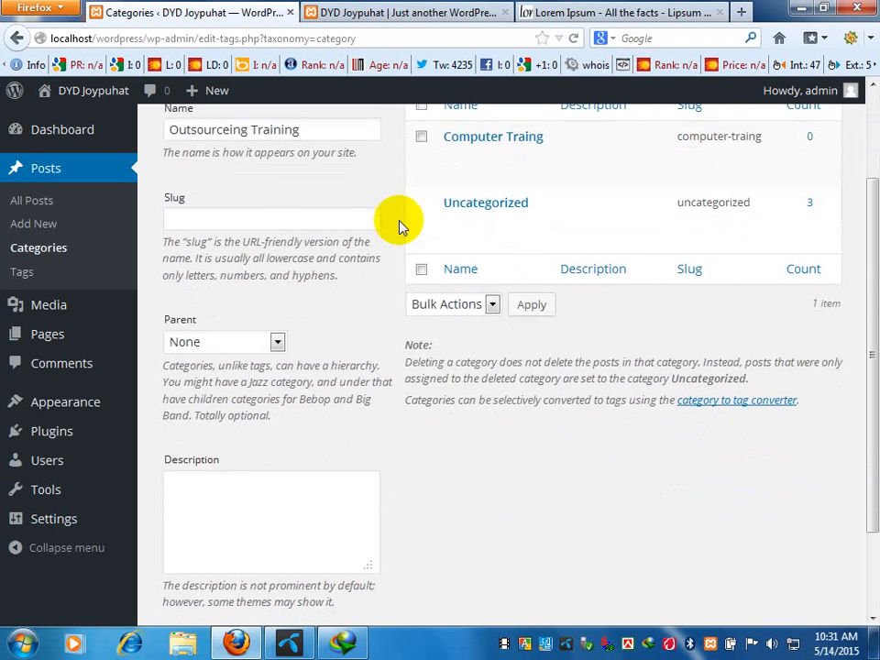
{"action": "scroll", "coordinate": [385, 305], "scroll_direction": "down", "scroll_amount": 2}
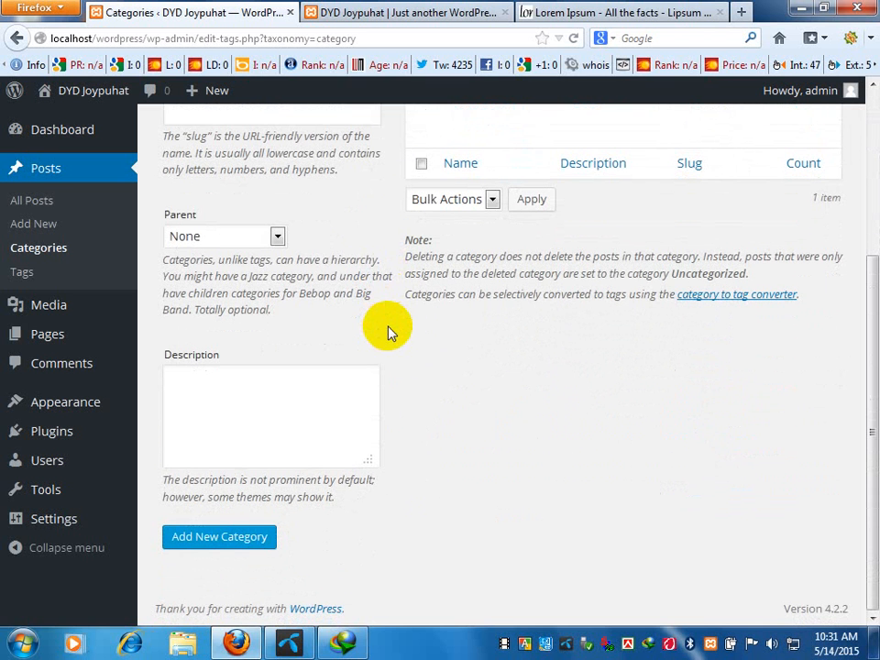
{"action": "left_click", "coordinate": [256, 544]}
{"action": "scroll", "coordinate": [440, 266], "scroll_direction": "up", "scroll_amount": 5}
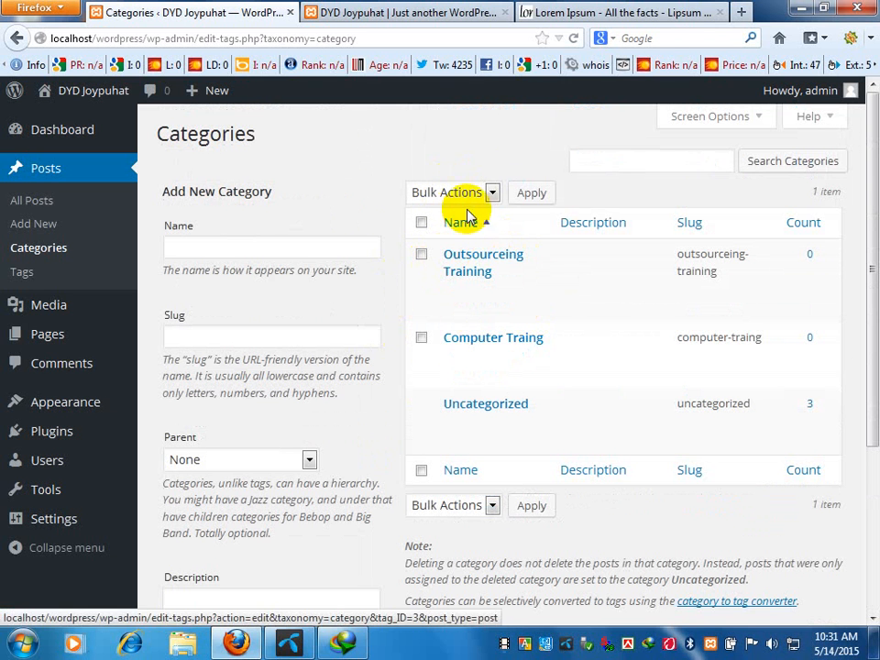
Look through the front page's posts and sidebar, including the Categories section.
{"action": "left_click", "coordinate": [366, 12]}
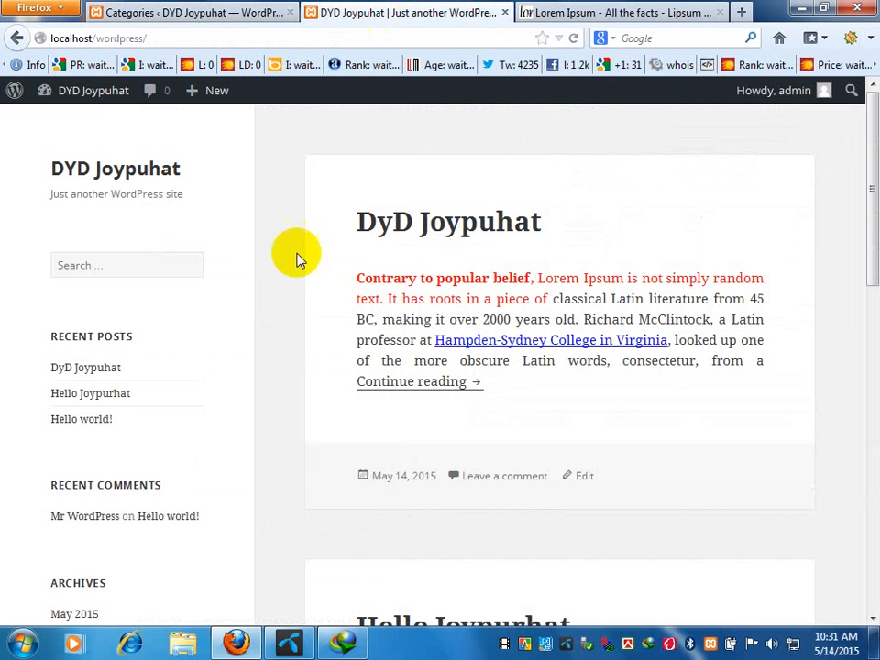
{"action": "left_click", "coordinate": [155, 176]}
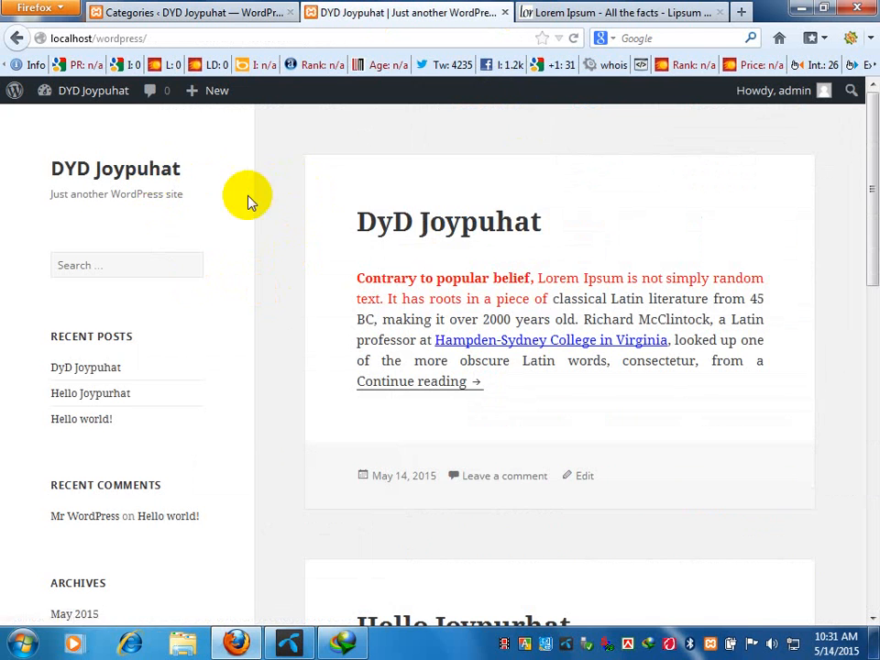
{"action": "scroll", "coordinate": [128, 258], "scroll_direction": "down", "scroll_amount": 5}
{"action": "scroll", "coordinate": [104, 321], "scroll_direction": "down", "scroll_amount": 4}
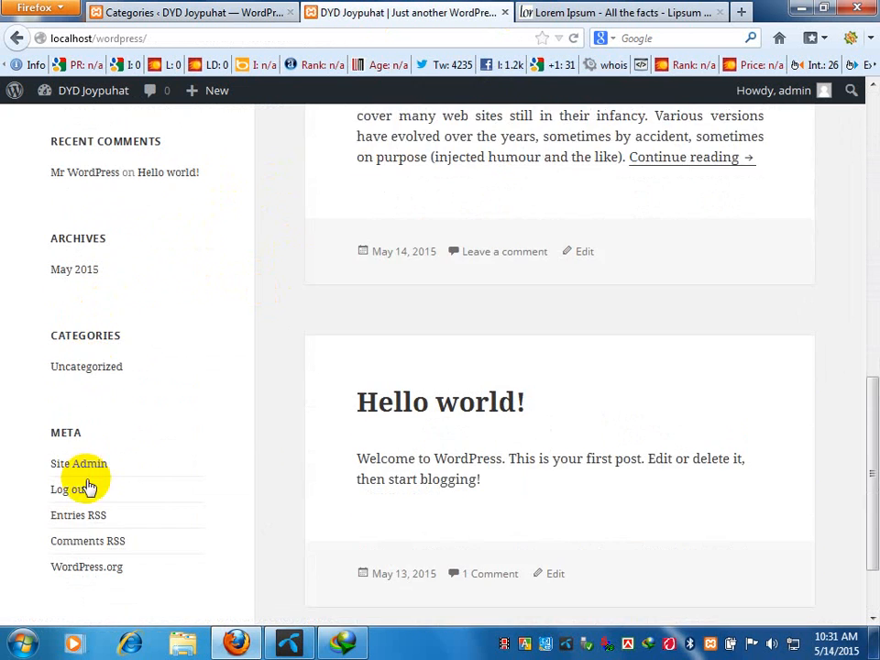
{"action": "scroll", "coordinate": [88, 504], "scroll_direction": "down", "scroll_amount": 2}
{"action": "scroll", "coordinate": [110, 495], "scroll_direction": "up", "scroll_amount": 8}
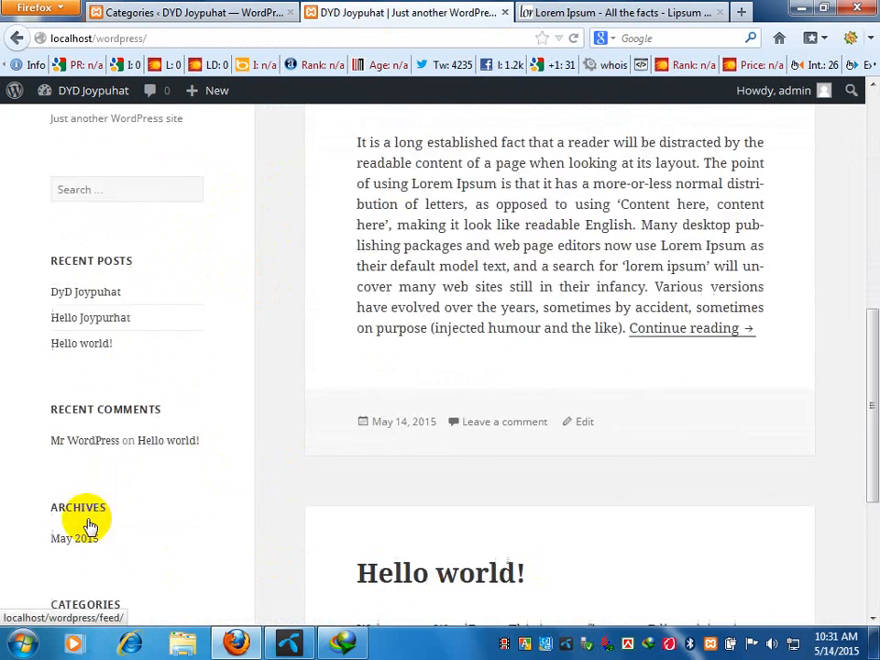
{"action": "scroll", "coordinate": [637, 247], "scroll_direction": "up", "scroll_amount": 3}
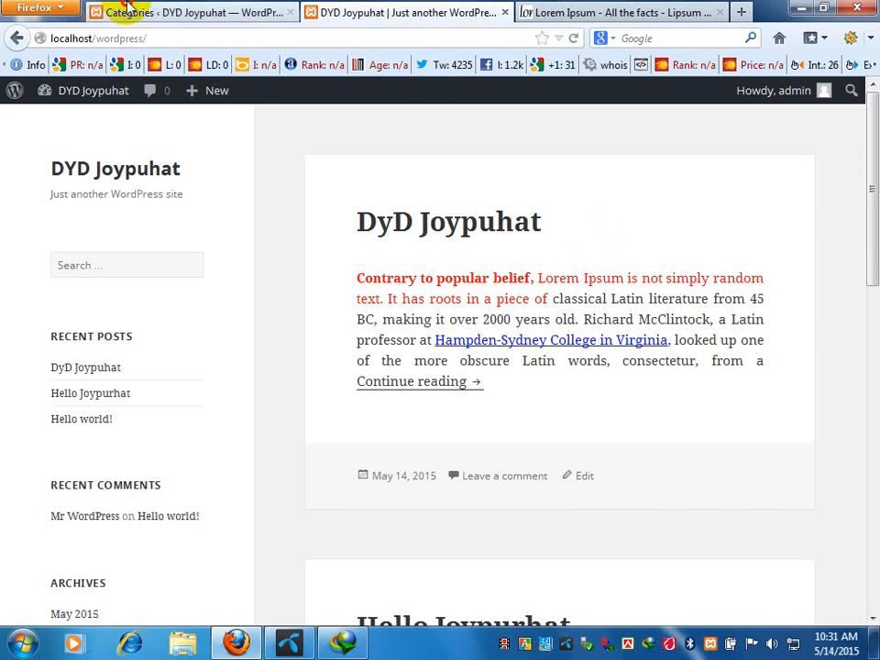
Return to the WordPress admin and open the post Tags page.
{"action": "left_click", "coordinate": [187, 12]}
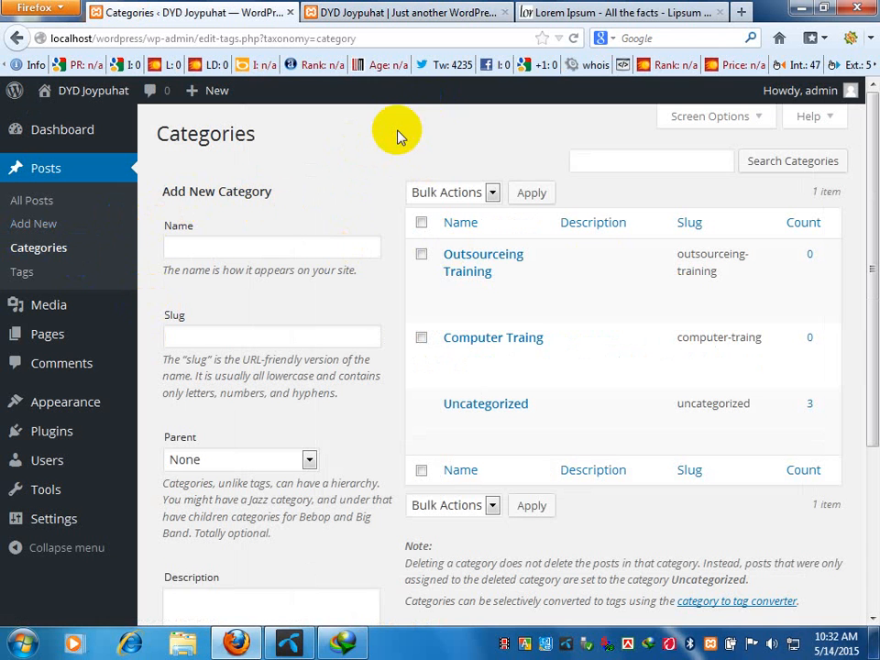
{"action": "left_click", "coordinate": [20, 275]}
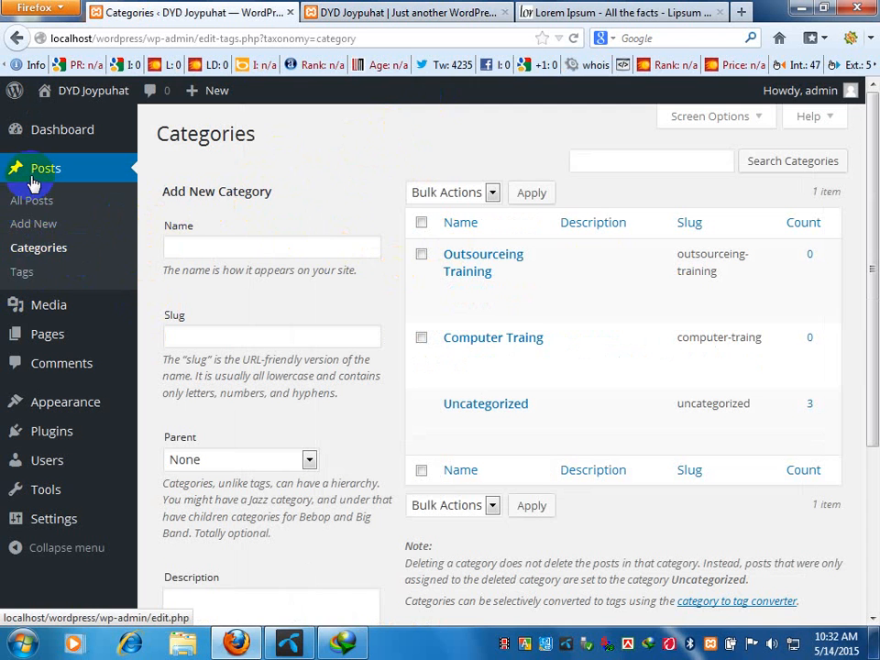
{"action": "left_click", "coordinate": [36, 275]}
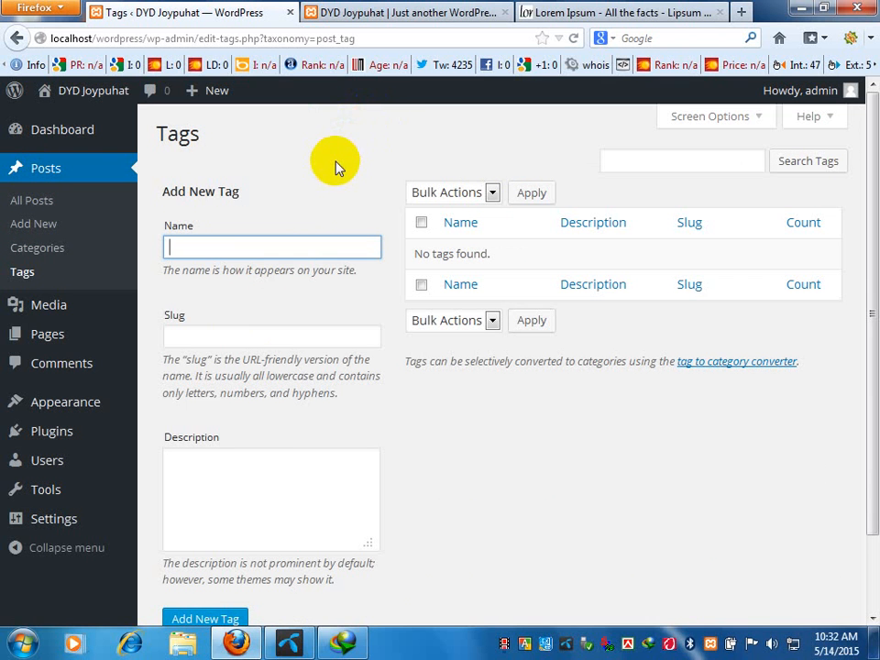
Open the Media Library and bring up its upload area for adding new files.
{"action": "left_click", "coordinate": [27, 318]}
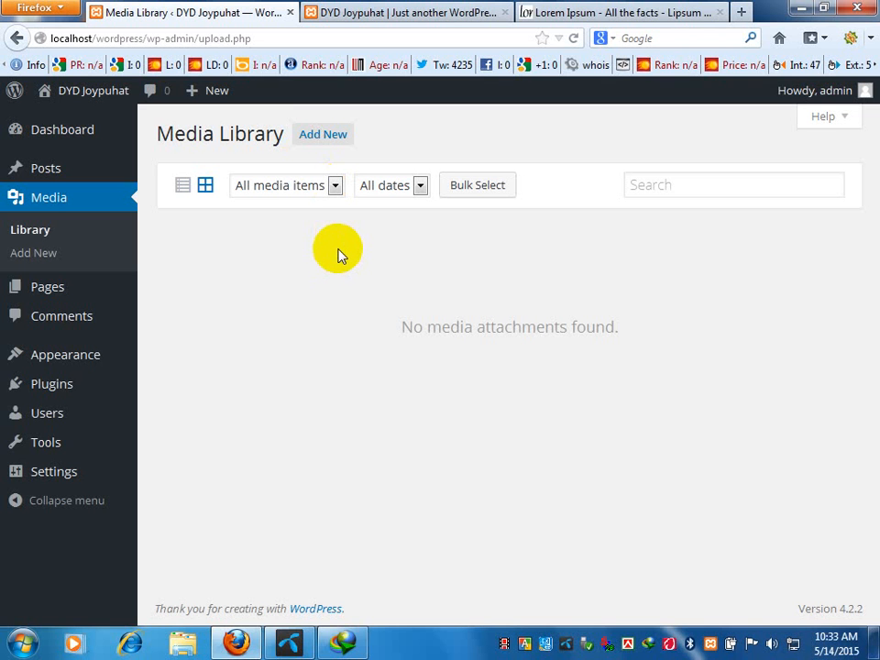
{"action": "left_click", "coordinate": [325, 136]}
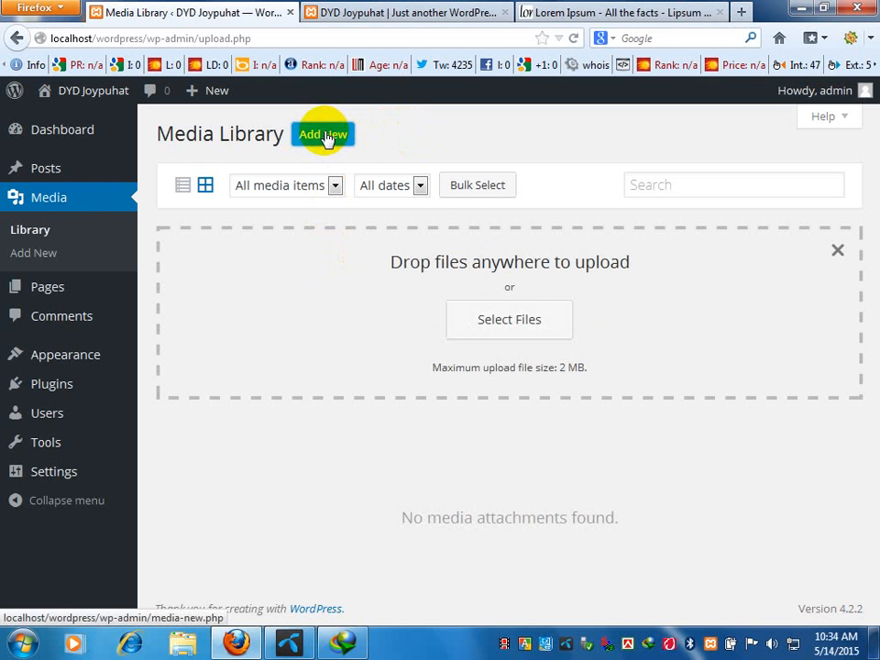
{"action": "left_click", "coordinate": [71, 201]}
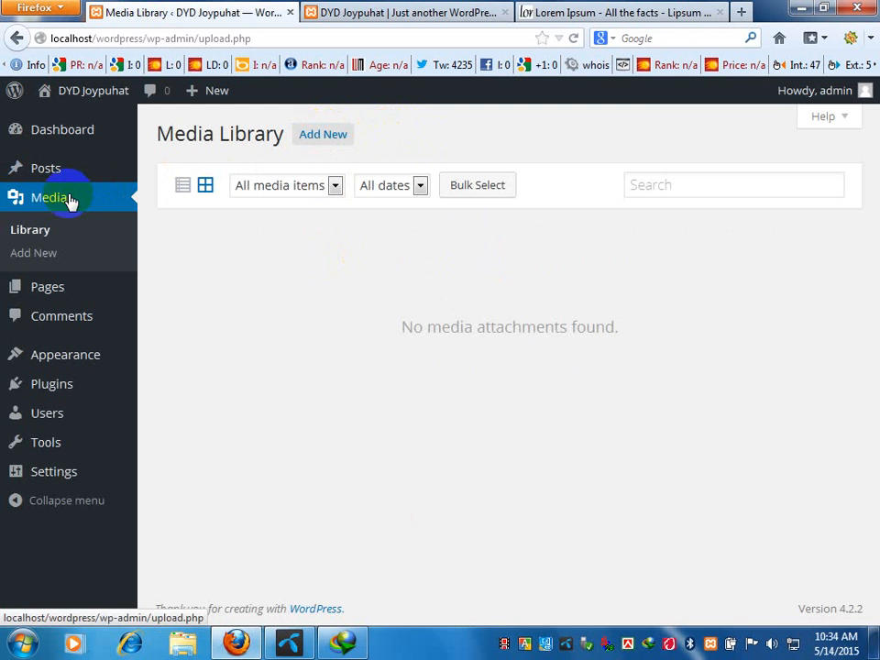
{"action": "left_click", "coordinate": [331, 137]}
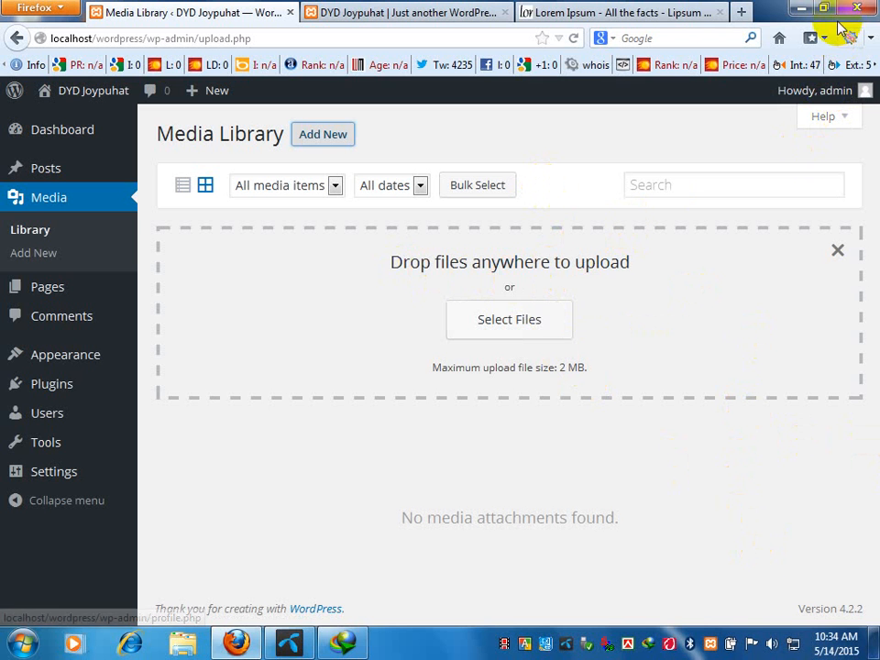
Dismiss the Internet Download Manager update notice and minimize the browser and Grameenphone Internet windows to reach the desktop.
{"action": "left_click", "coordinate": [805, 9]}
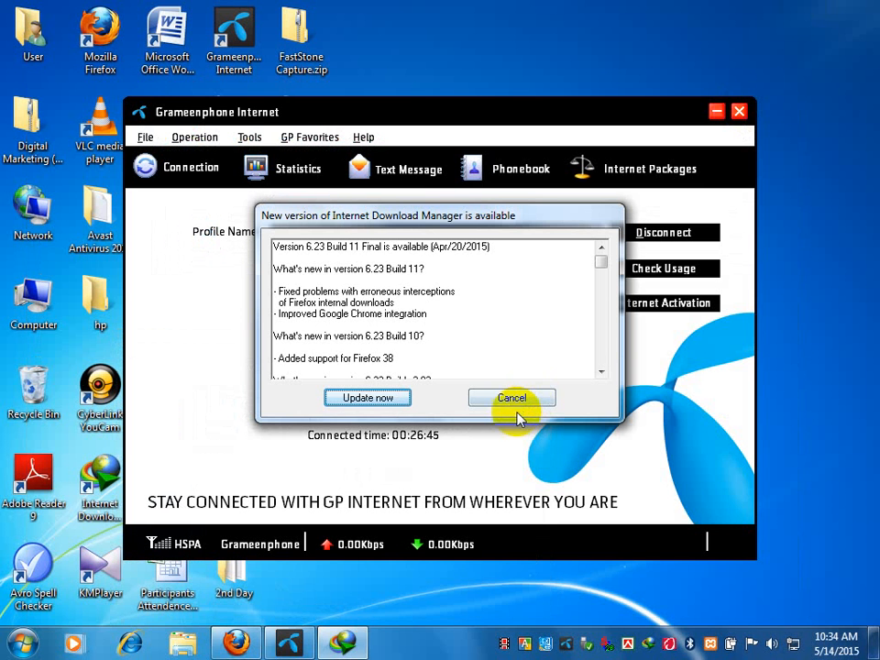
{"action": "left_click", "coordinate": [513, 401]}
{"action": "left_click", "coordinate": [716, 111]}
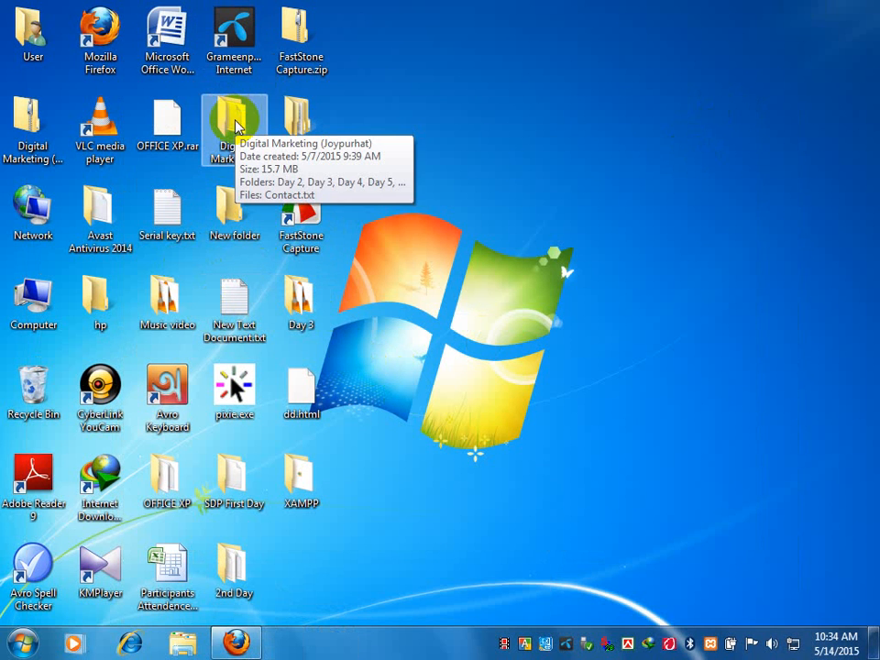
{"action": "left_click", "coordinate": [225, 645]}
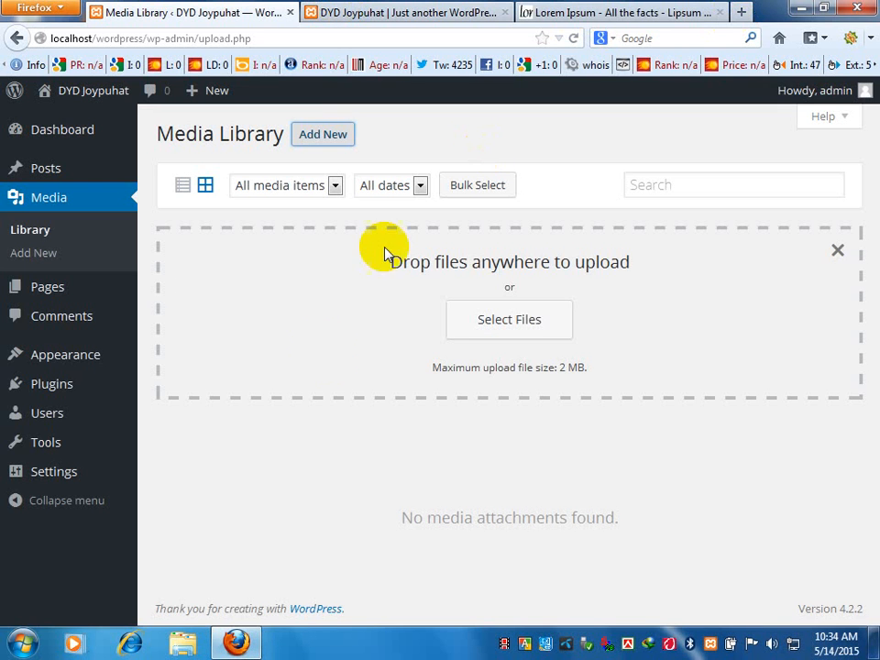
{"action": "left_click", "coordinate": [235, 643]}
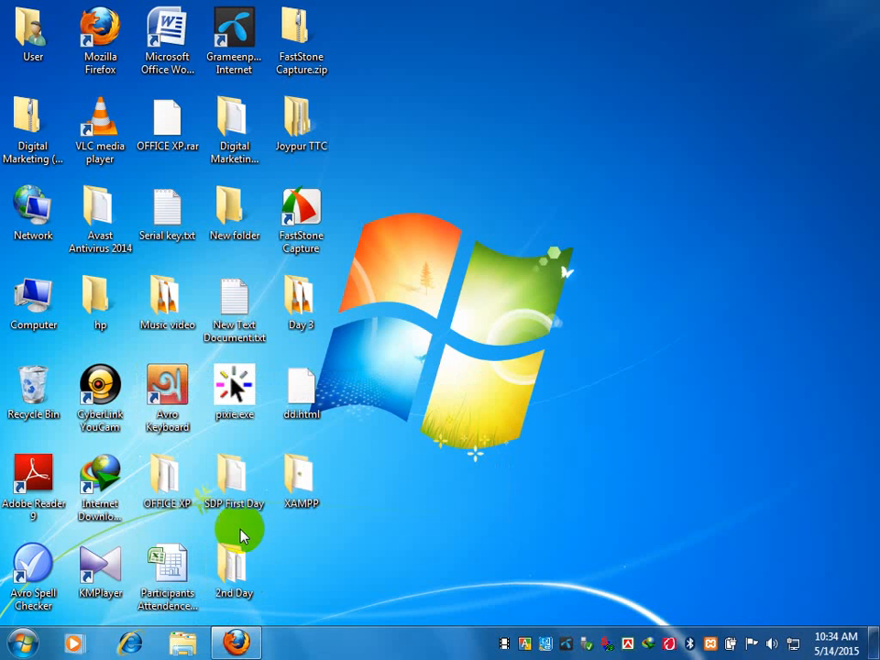
Look through the desktop's SDP First Day folder and its images subfolder for a picture, and minimize the folder window.
{"action": "double_click", "coordinate": [231, 481]}
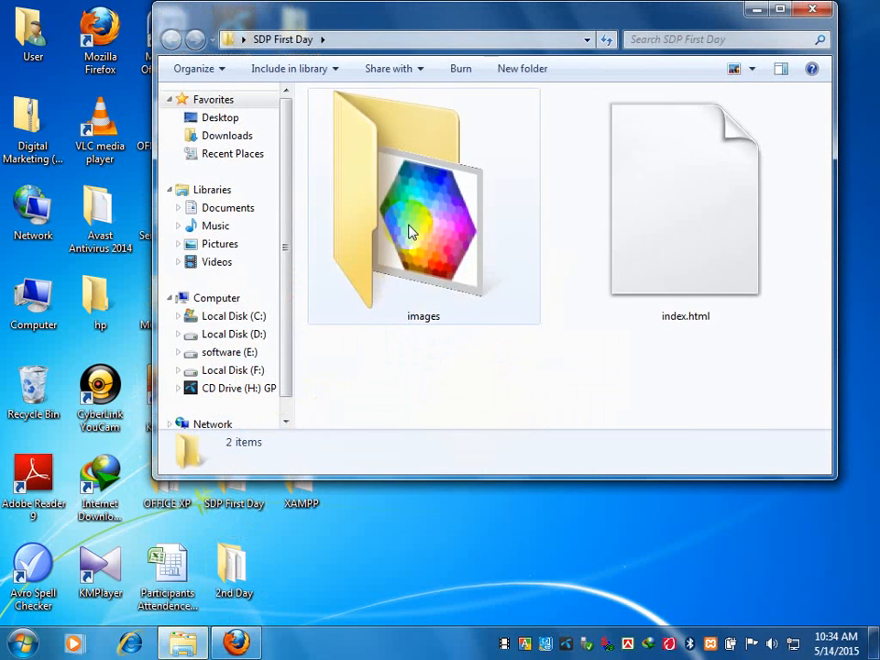
{"action": "double_click", "coordinate": [410, 231]}
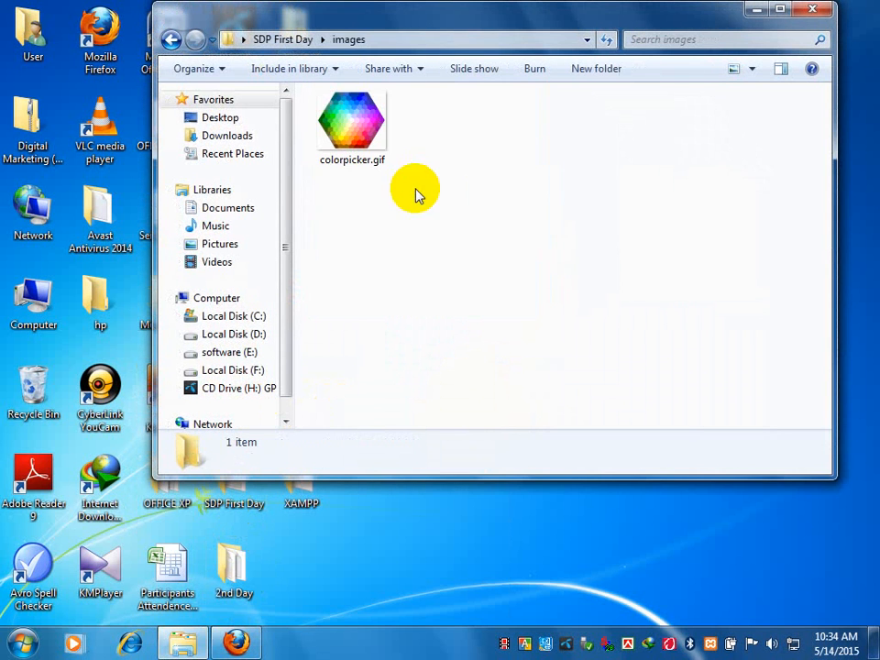
{"action": "left_click", "coordinate": [171, 39]}
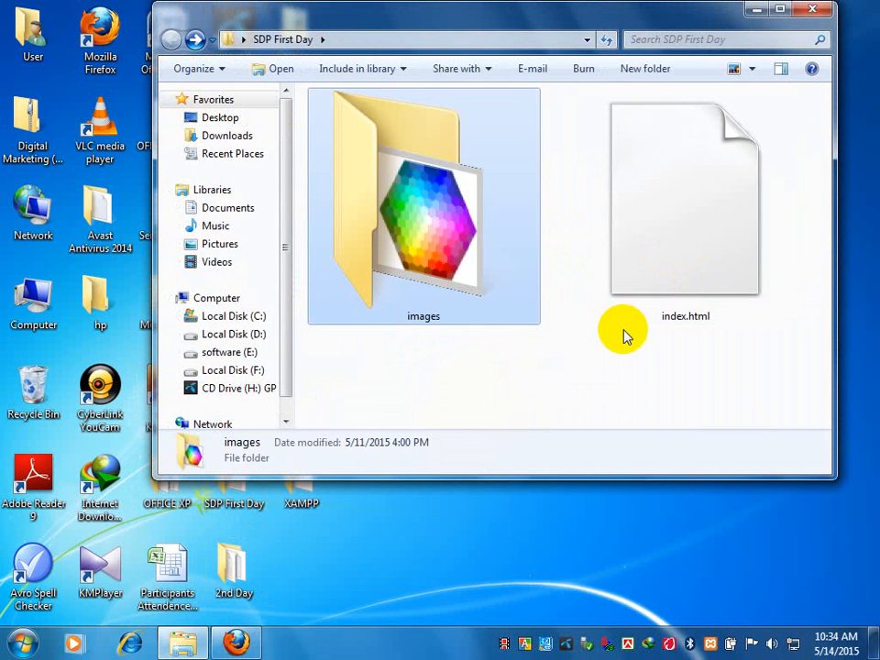
{"action": "left_click", "coordinate": [605, 348]}
{"action": "left_click", "coordinate": [759, 10]}
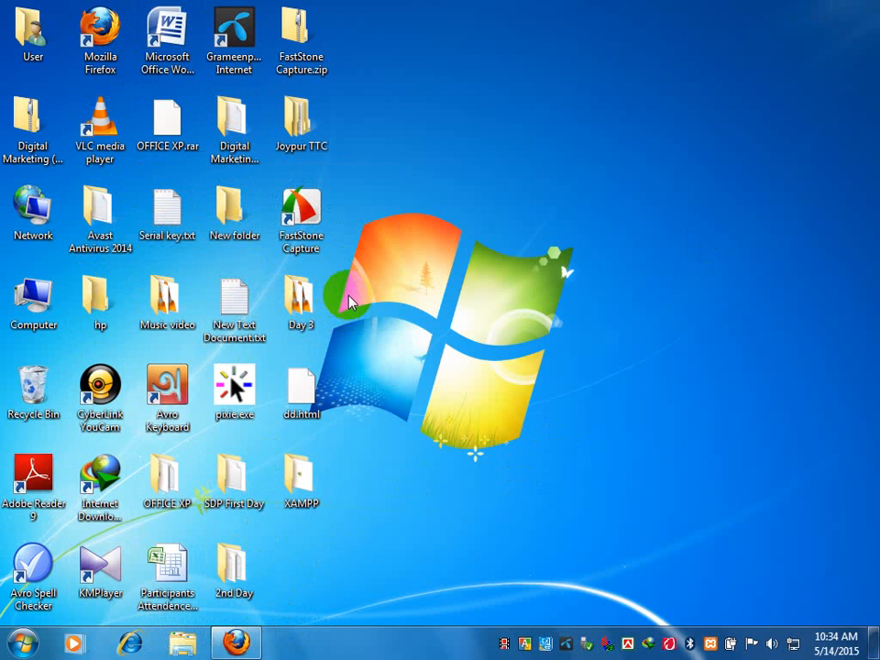
Open the Sample Pictures folder in the Windows Pictures library.
{"action": "left_click", "coordinate": [23, 642]}
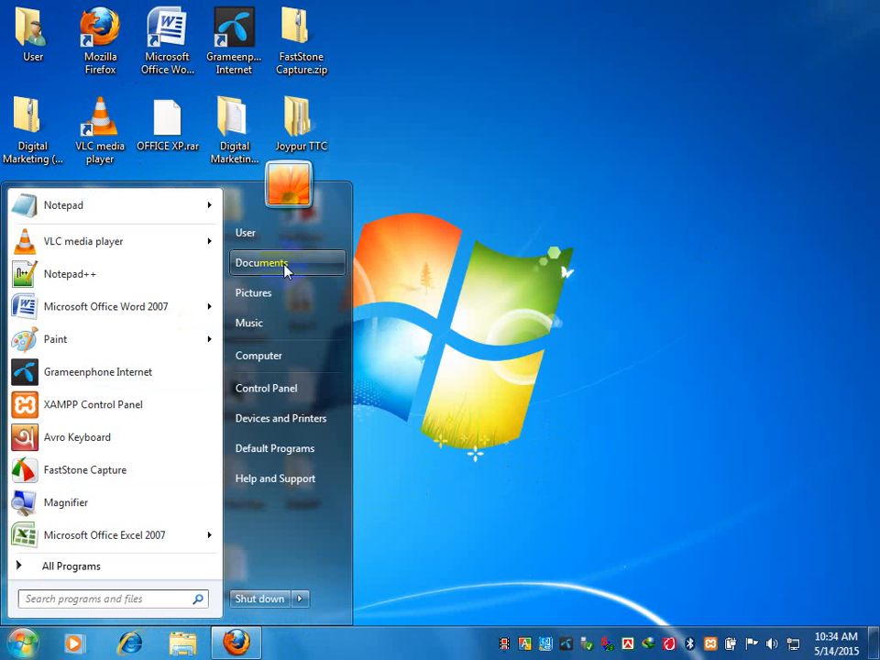
{"action": "left_click", "coordinate": [272, 295]}
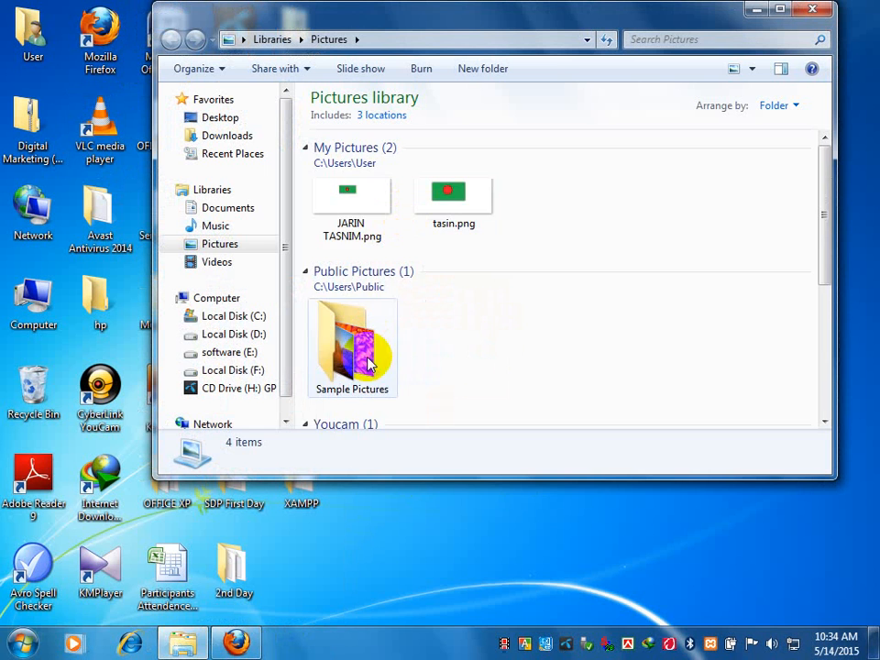
{"action": "scroll", "coordinate": [471, 332], "scroll_direction": "down", "scroll_amount": 3}
{"action": "scroll", "coordinate": [471, 332], "scroll_direction": "up", "scroll_amount": 3}
{"action": "double_click", "coordinate": [348, 343]}
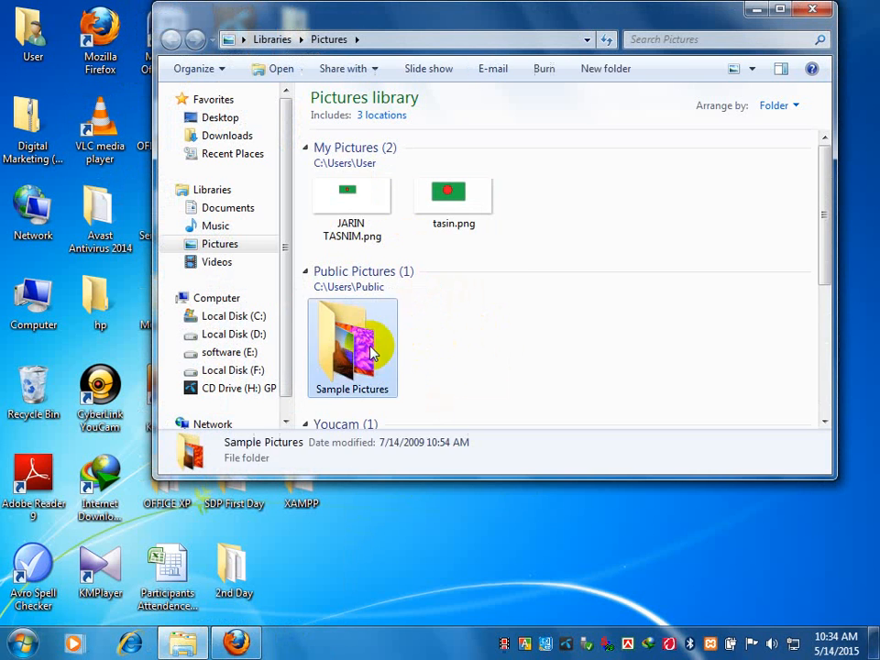
Upload Koala.jpg from Sample Pictures to the WordPress Media Library in Firefox, and view the file selection dialog without choosing a file.
{"action": "left_click", "coordinate": [454, 264]}
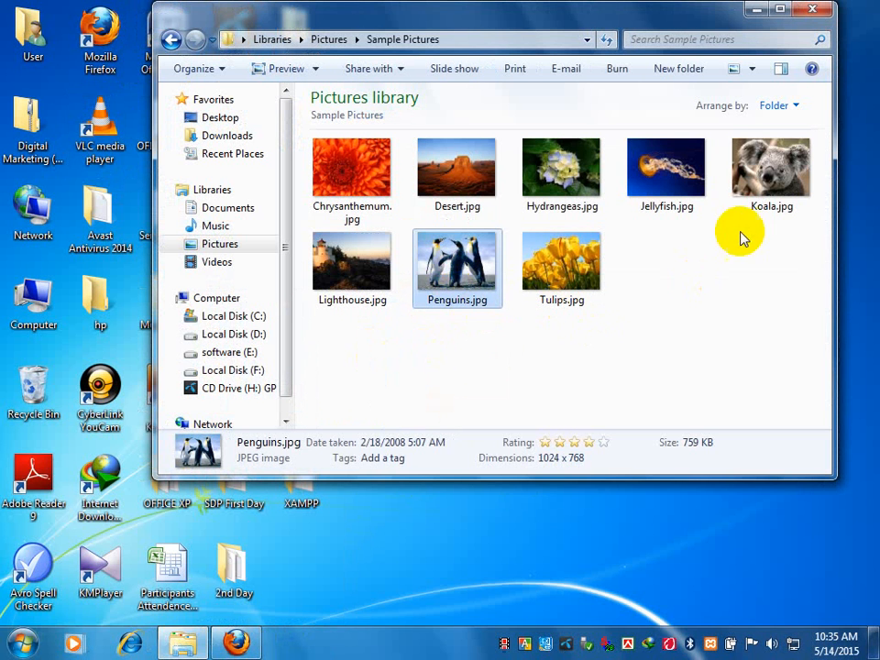
{"action": "left_click", "coordinate": [763, 198]}
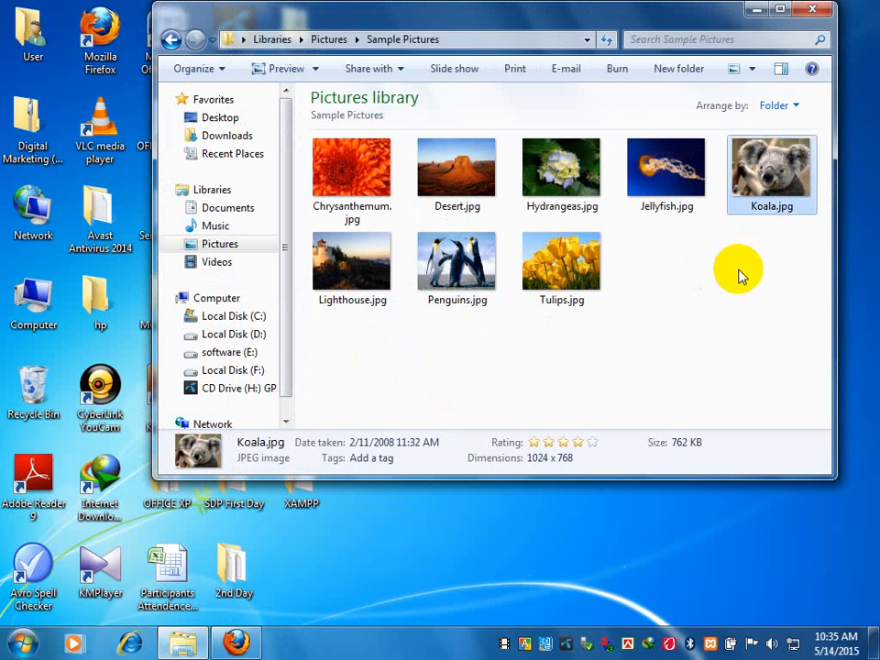
{"action": "left_click_drag", "start_coordinate": [769, 169], "coordinate": [447, 348]}
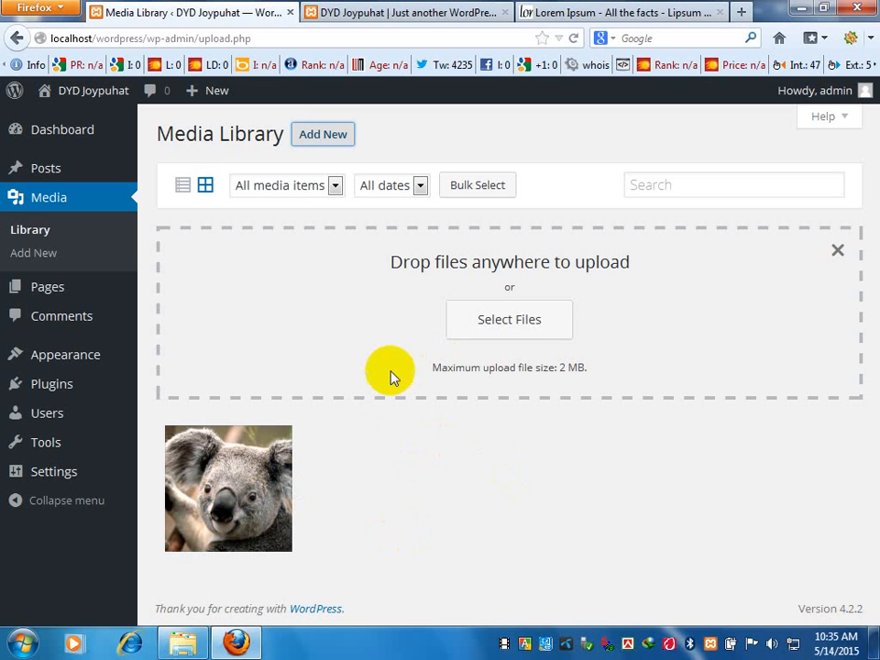
{"action": "left_click", "coordinate": [512, 329]}
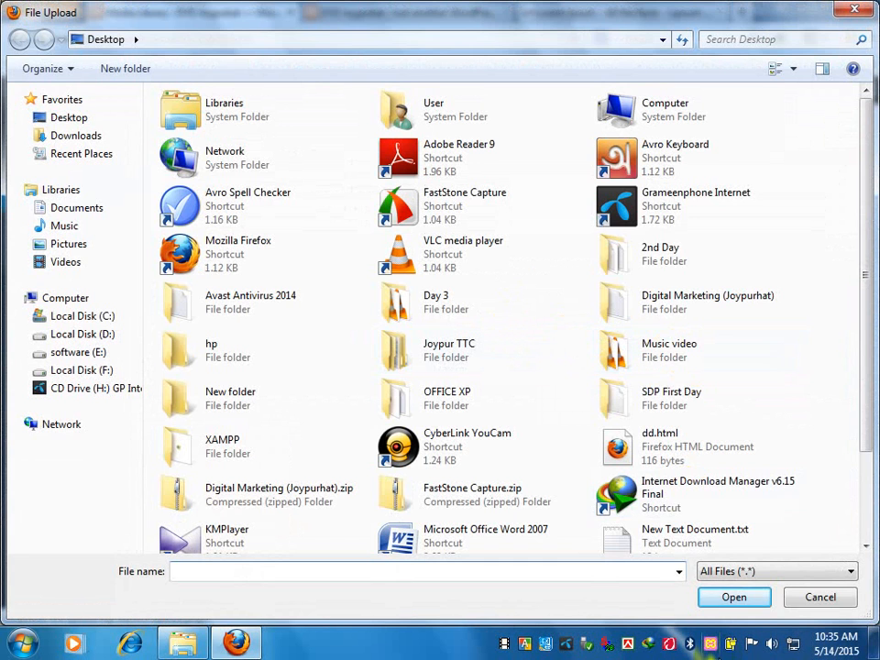
{"action": "left_click", "coordinate": [822, 599]}
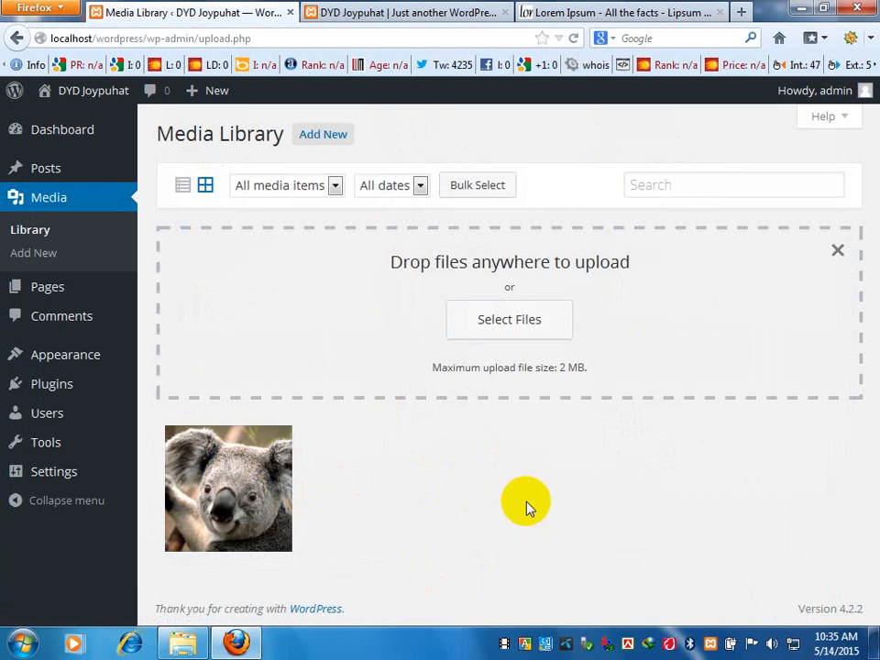
Open the uploaded koala image's attachment details and examine its Title, Caption and Alt Text fields.
{"action": "left_click", "coordinate": [247, 456]}
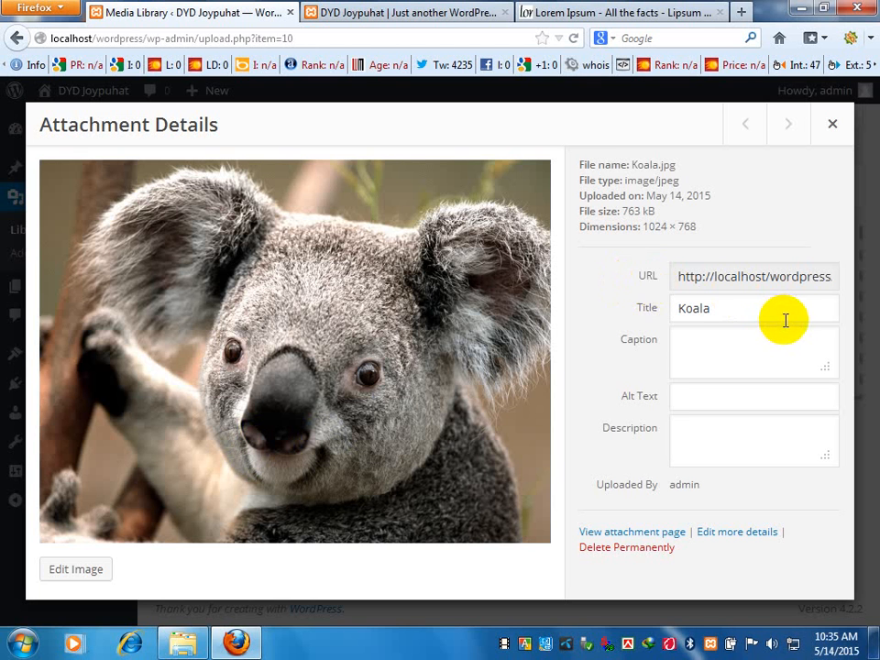
{"action": "left_click_drag", "start_coordinate": [784, 316], "coordinate": [656, 314]}
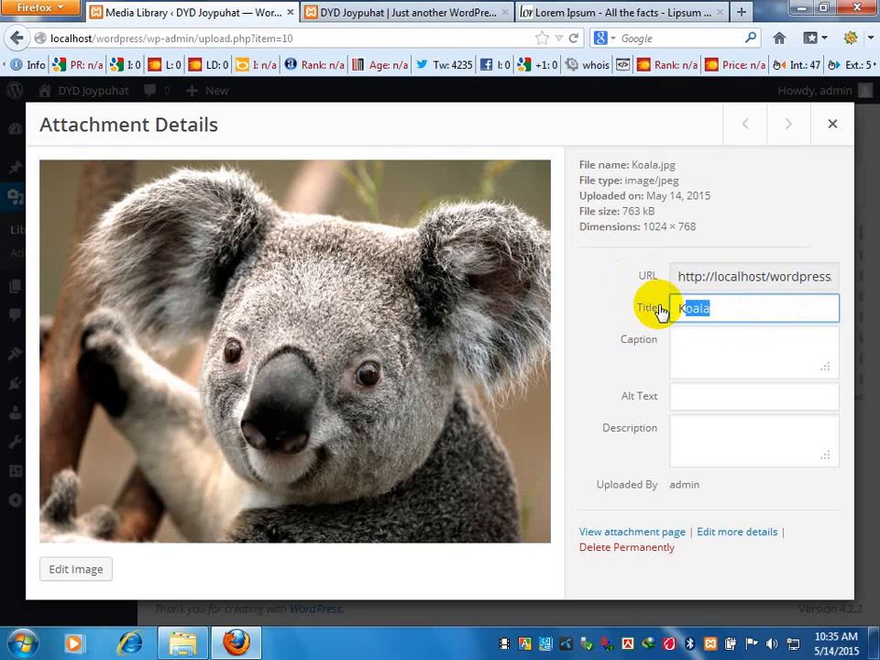
{"action": "left_click", "coordinate": [743, 299]}
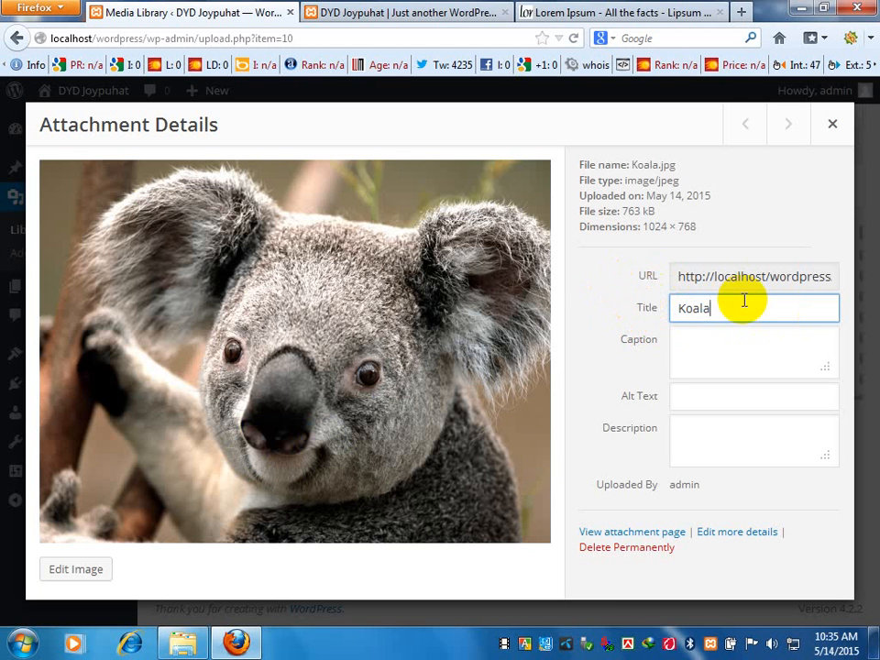
{"action": "left_click", "coordinate": [600, 314]}
{"action": "double_click", "coordinate": [742, 299]}
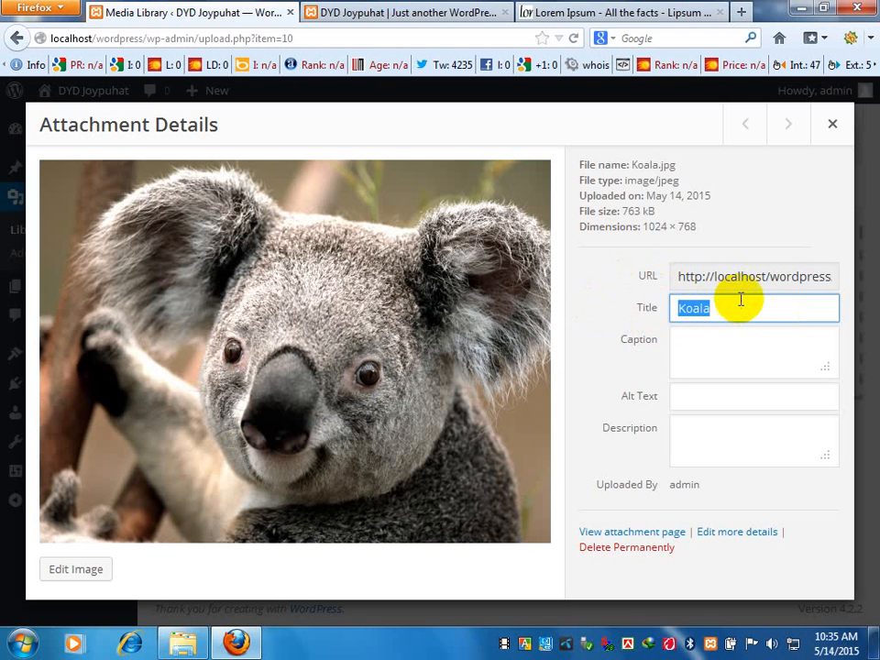
{"action": "left_click", "coordinate": [731, 307]}
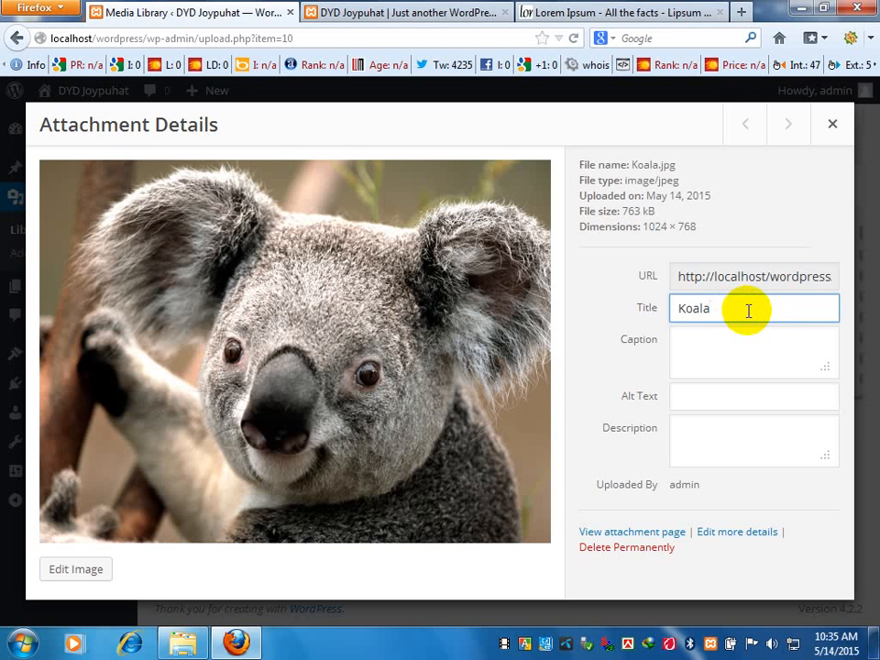
{"action": "left_click_drag", "start_coordinate": [770, 308], "coordinate": [702, 308]}
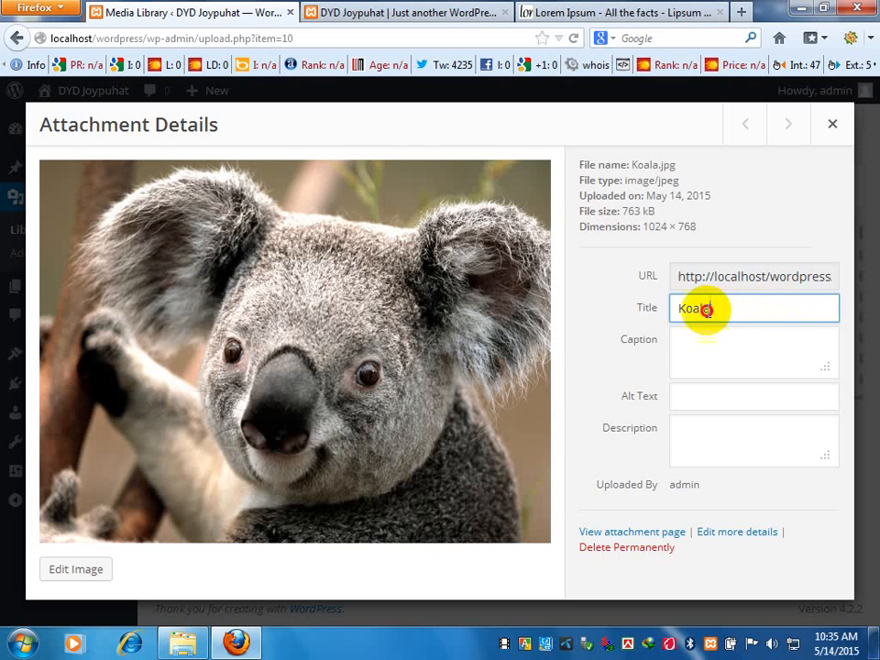
{"action": "left_click", "coordinate": [713, 376]}
{"action": "left_click", "coordinate": [698, 402]}
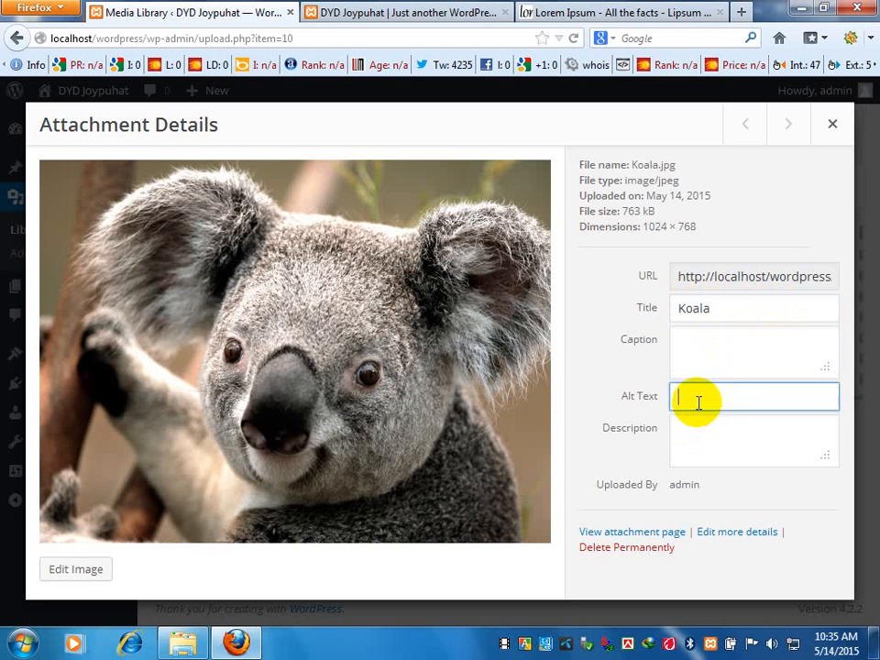
{"action": "left_click", "coordinate": [700, 356]}
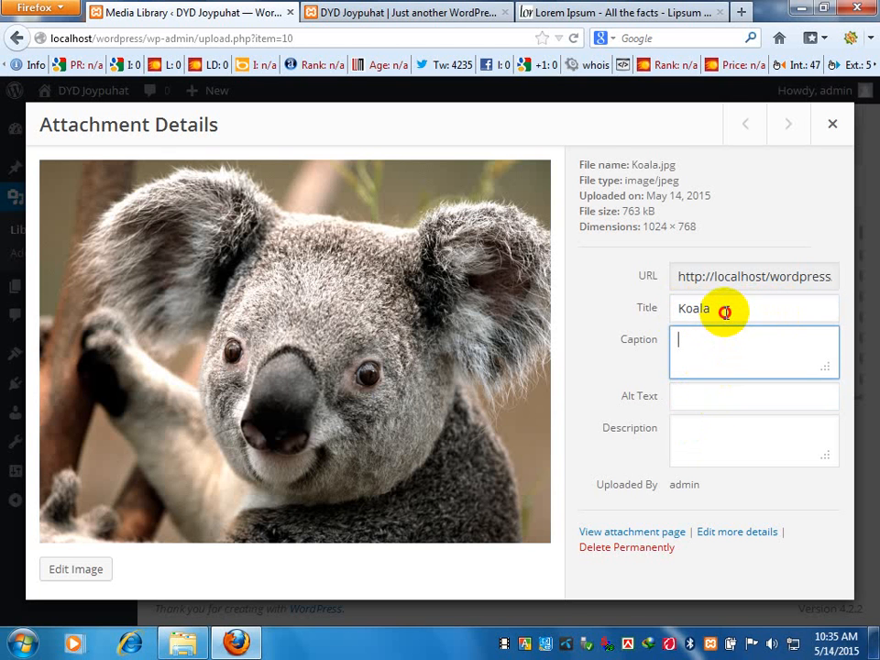
{"action": "left_click", "coordinate": [723, 308]}
{"action": "left_click_drag", "start_coordinate": [741, 307], "coordinate": [707, 309]}
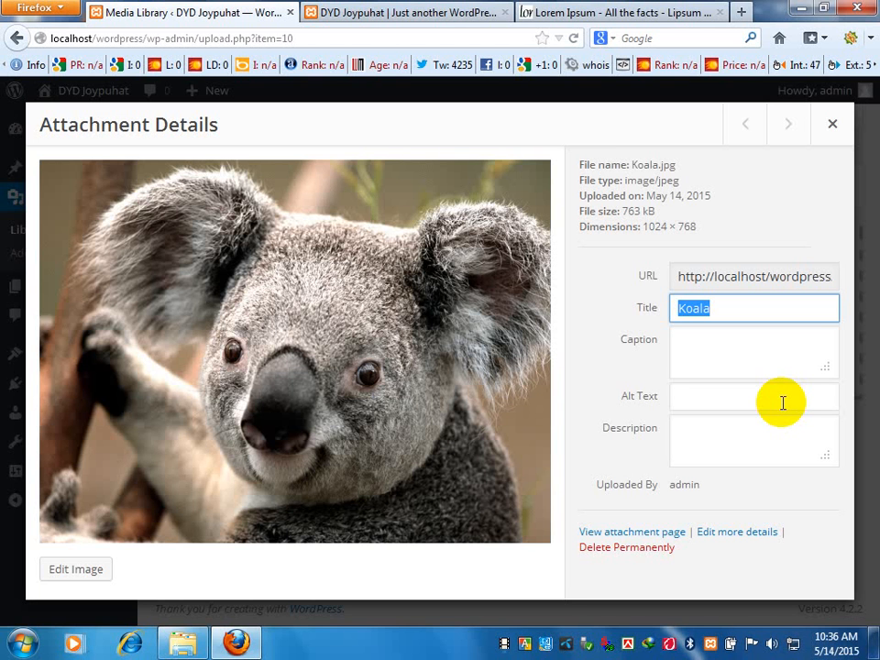
{"action": "left_click", "coordinate": [772, 367]}
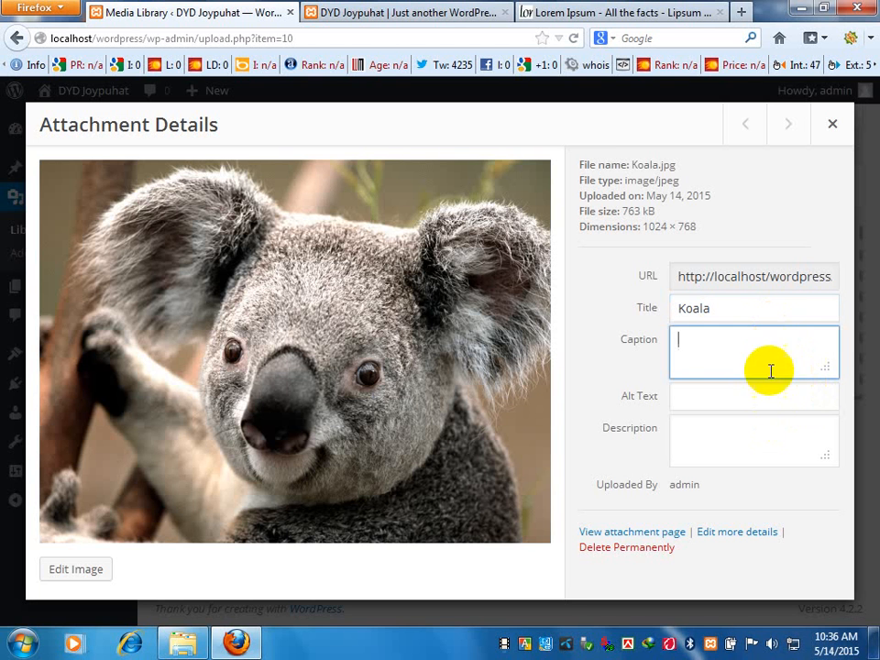
{"action": "left_click", "coordinate": [748, 394]}
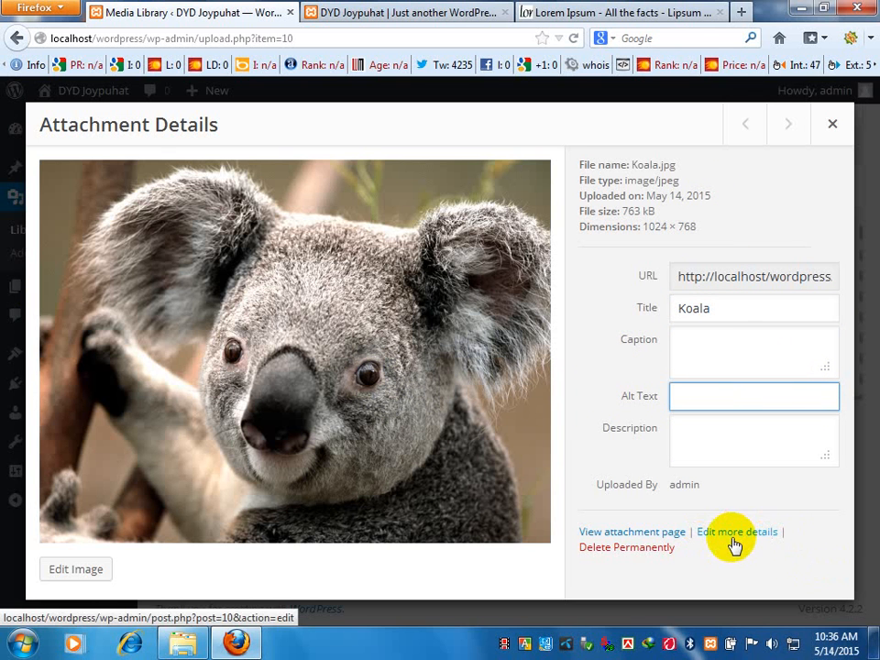
Examine the koala image's scale, crop and thumbnail editing options, choose applying changes to Thumbnail, and close the details without saving.
{"action": "left_click", "coordinate": [87, 571]}
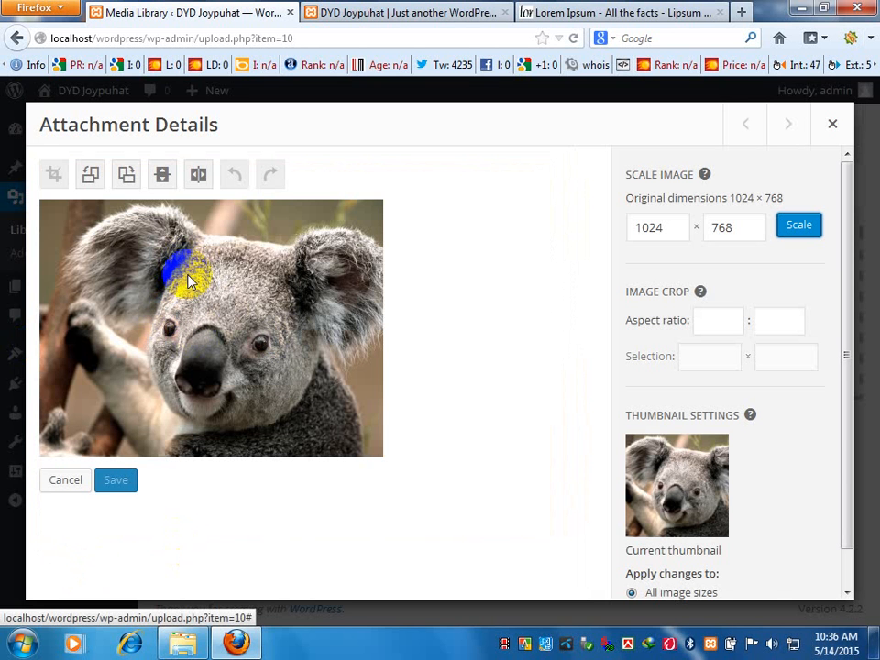
{"action": "scroll", "coordinate": [715, 348], "scroll_direction": "down", "scroll_amount": 1}
{"action": "scroll", "coordinate": [734, 378], "scroll_direction": "up", "scroll_amount": 1}
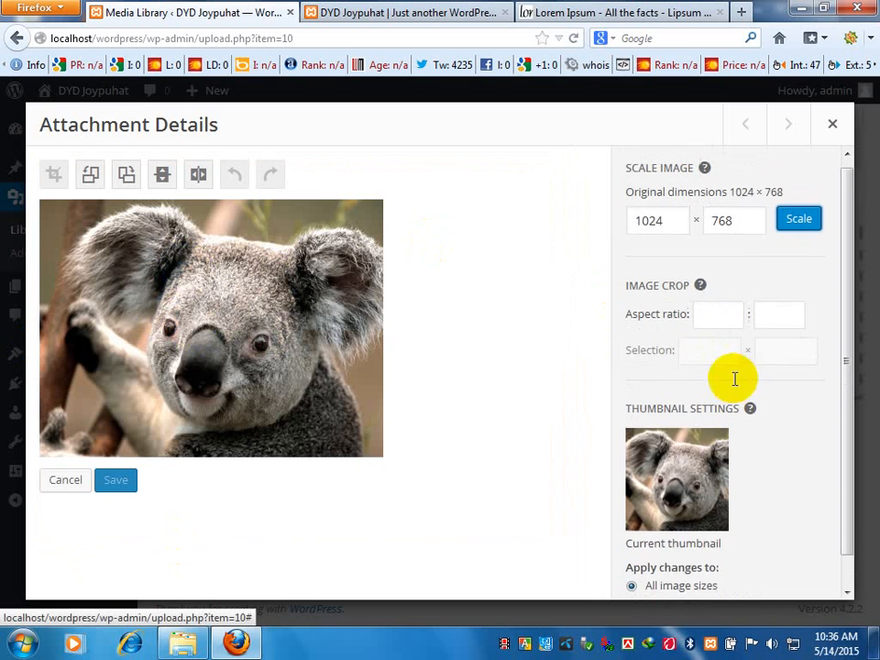
{"action": "scroll", "coordinate": [694, 577], "scroll_direction": "down", "scroll_amount": 1}
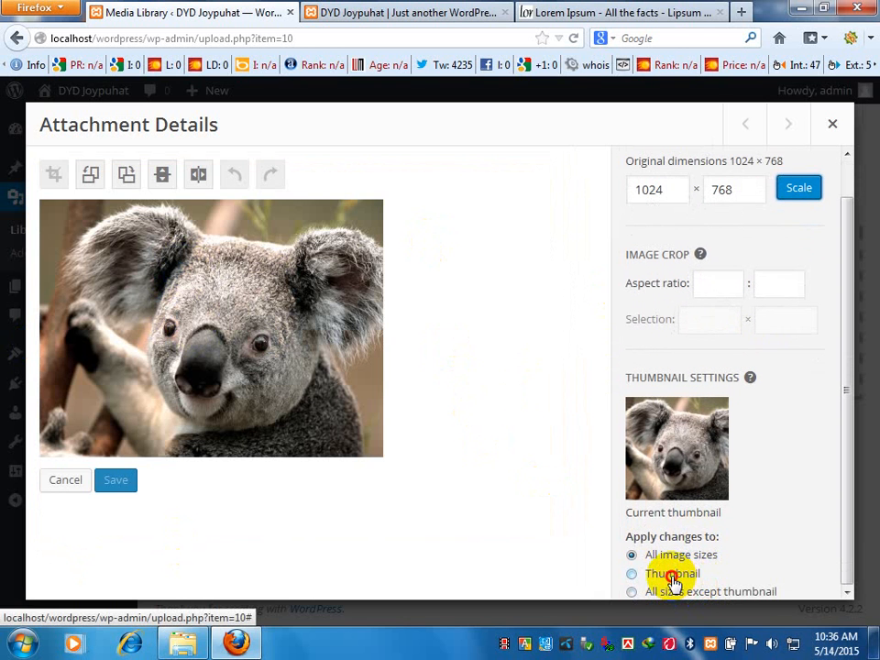
{"action": "left_click", "coordinate": [672, 577]}
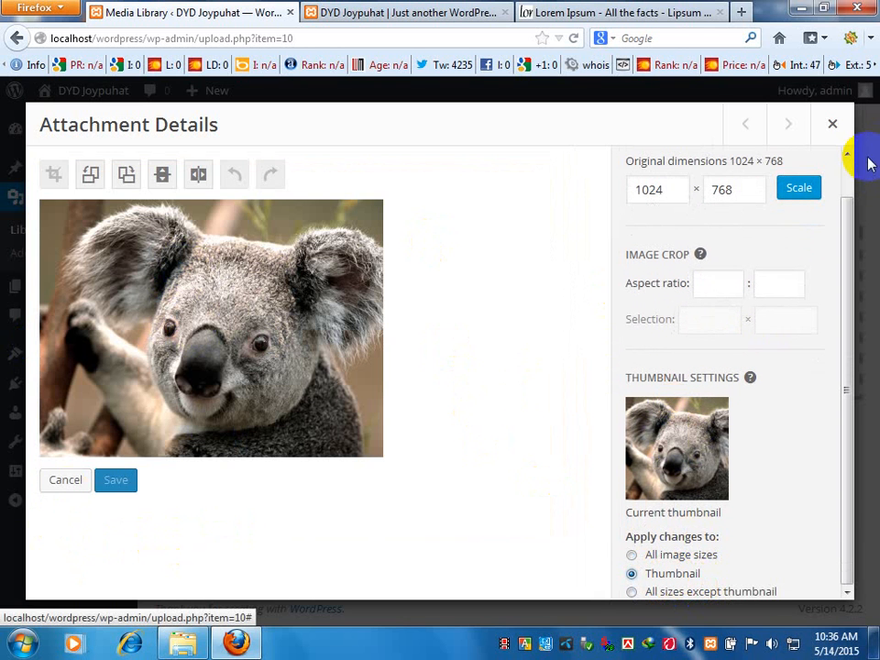
{"action": "left_click", "coordinate": [832, 125]}
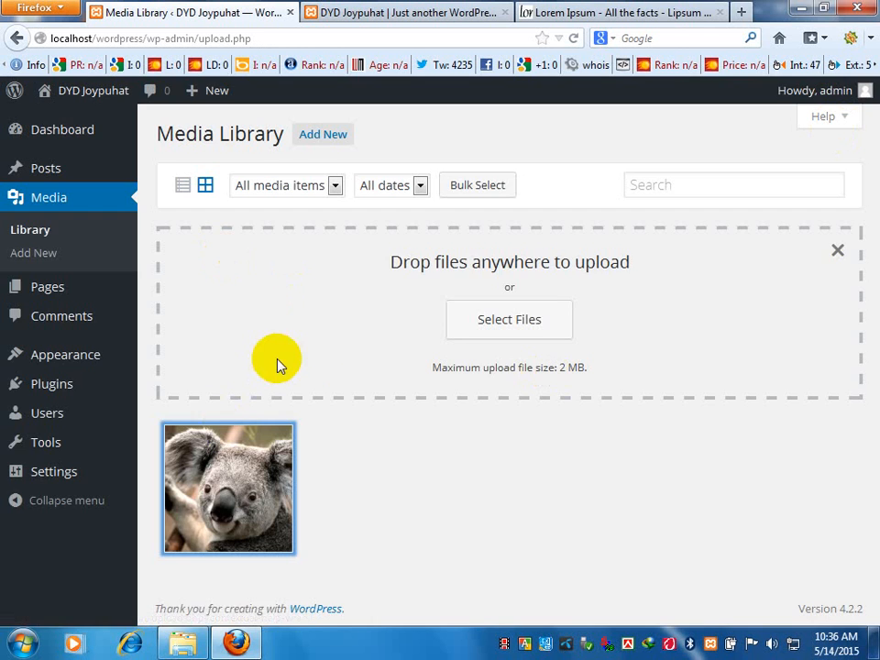
Open the list of all posts in the WordPress admin.
{"action": "left_click", "coordinate": [487, 509]}
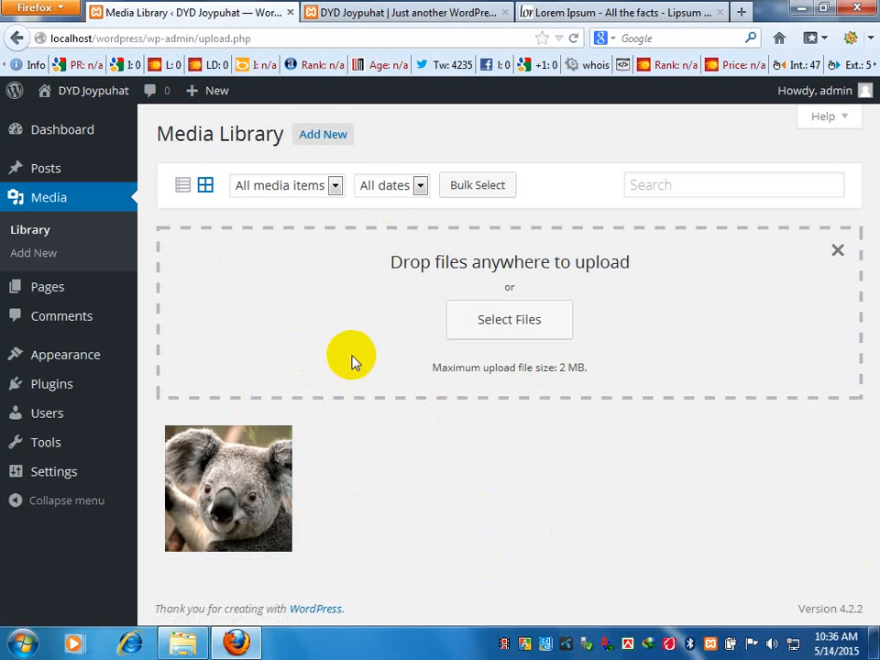
{"action": "mouse_move", "coordinate": [29, 177]}
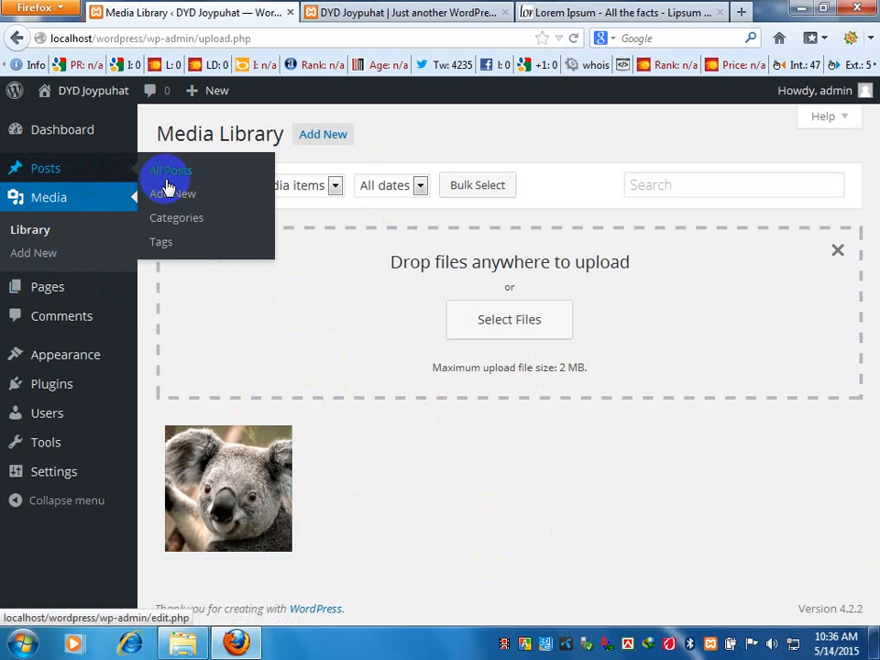
{"action": "left_click", "coordinate": [168, 183]}
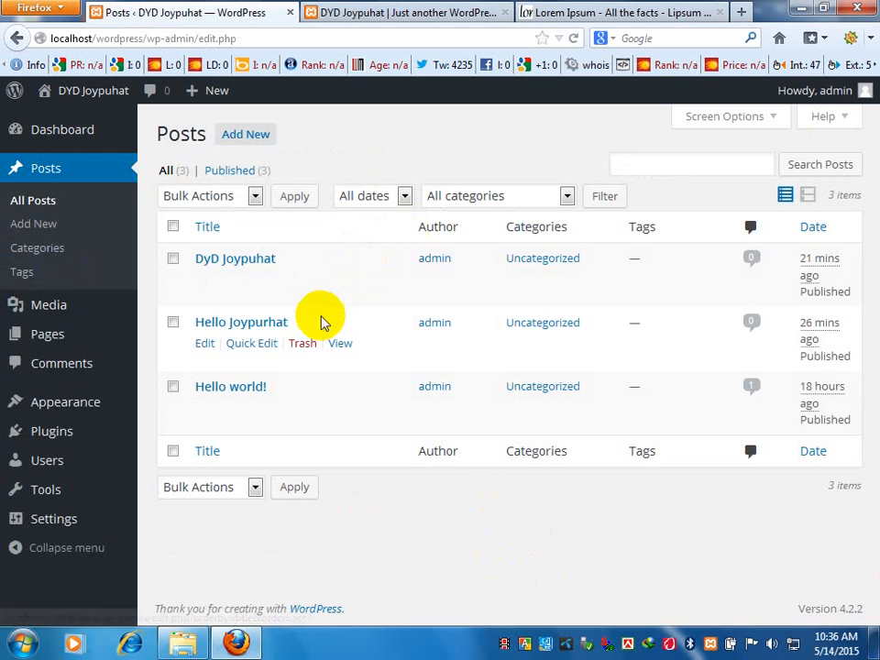
Open the "DyD Joypuhat" post for editing.
{"action": "mouse_move", "coordinate": [228, 282]}
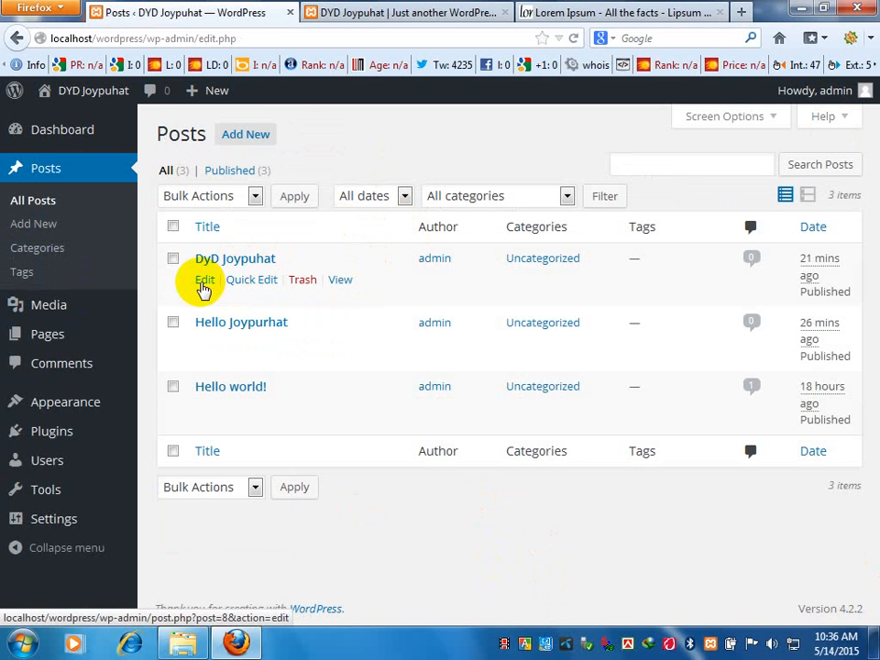
{"action": "left_click", "coordinate": [204, 286]}
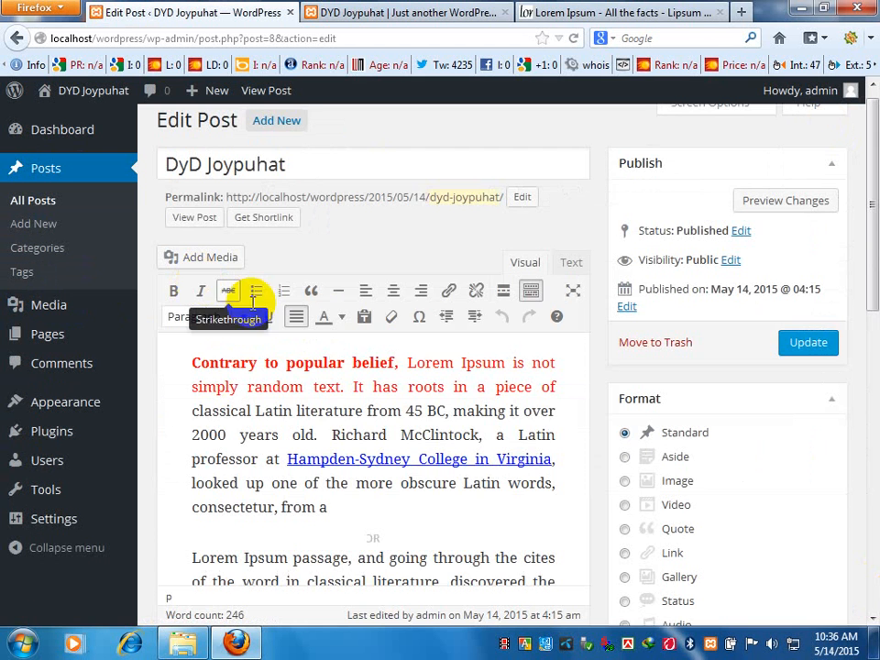
{"action": "scroll", "coordinate": [467, 353], "scroll_direction": "down", "scroll_amount": 3}
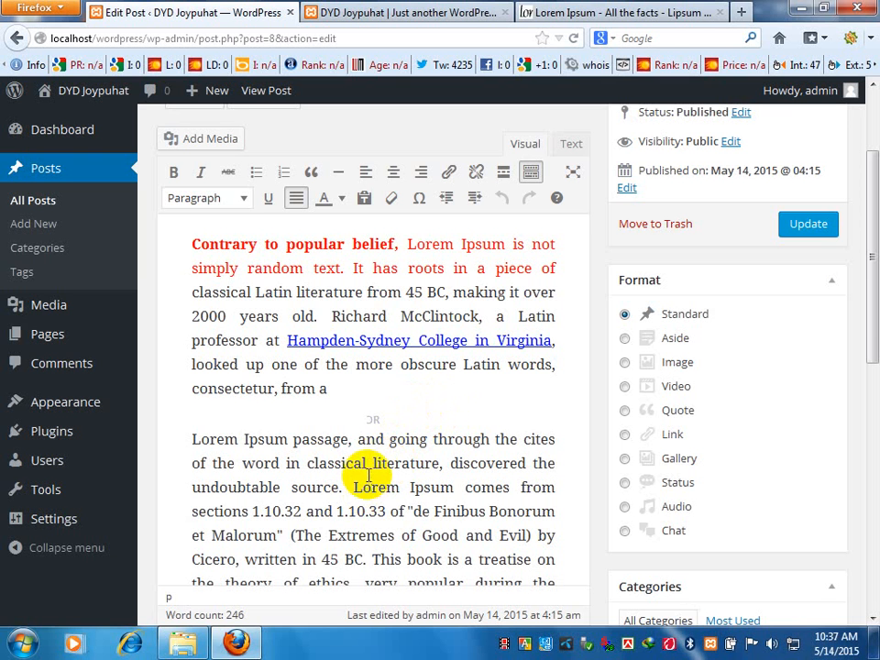
Insert Koala.jpg from the Media Library at Medium size before the paragraph starting "Lorem Ipsum passage".
{"action": "left_click", "coordinate": [192, 444]}
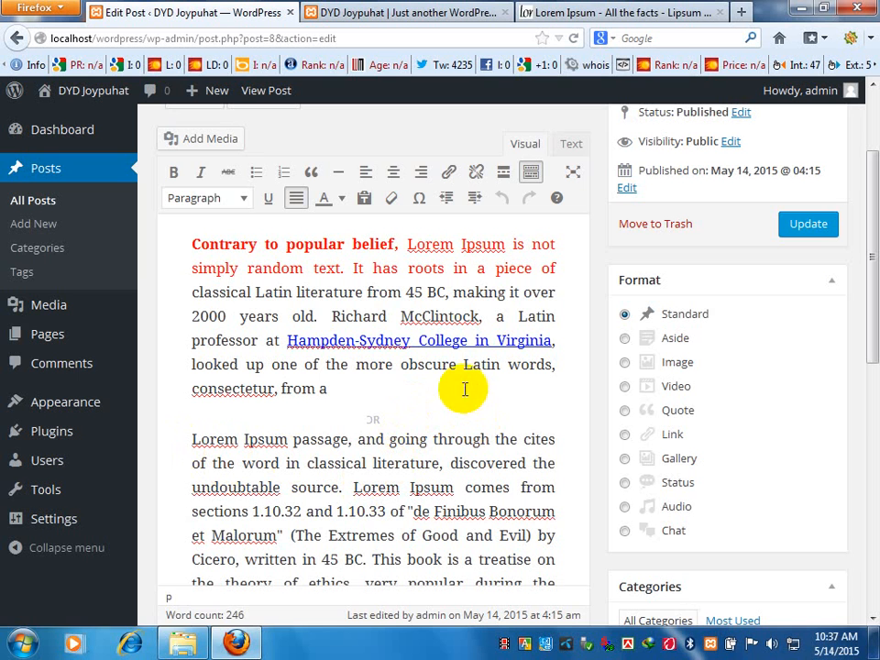
{"action": "left_click", "coordinate": [222, 149]}
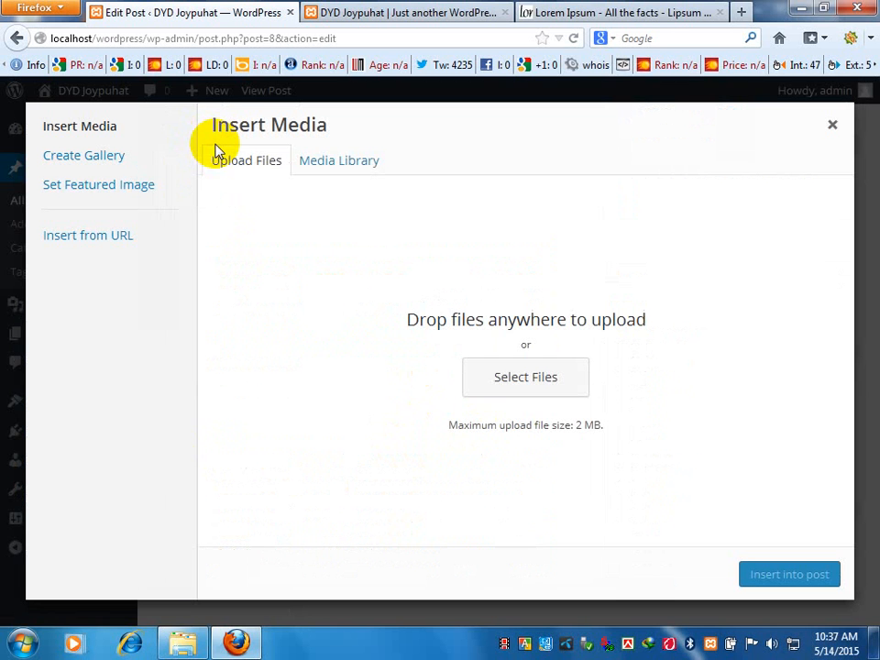
{"action": "left_click", "coordinate": [315, 165]}
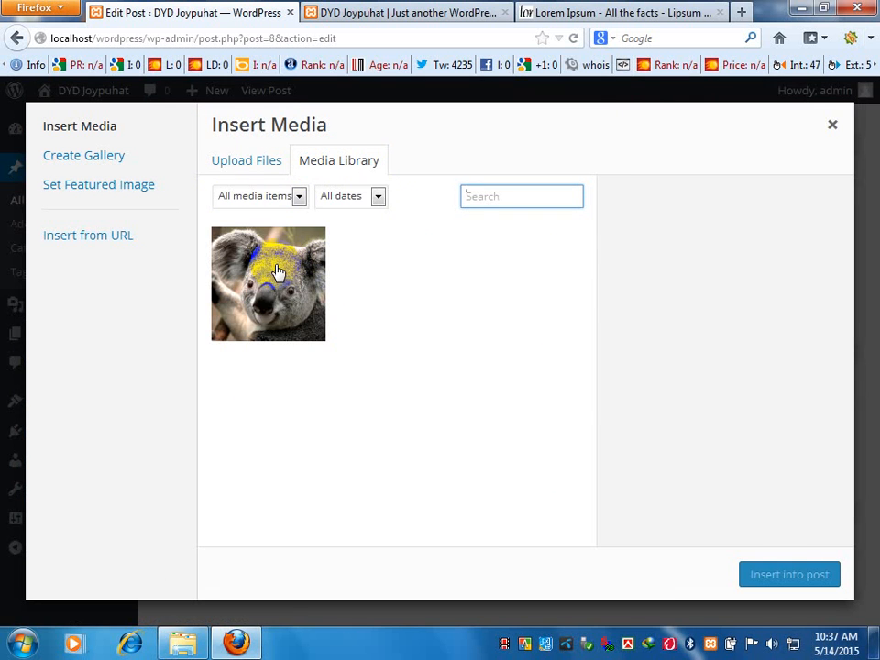
{"action": "left_click", "coordinate": [244, 162]}
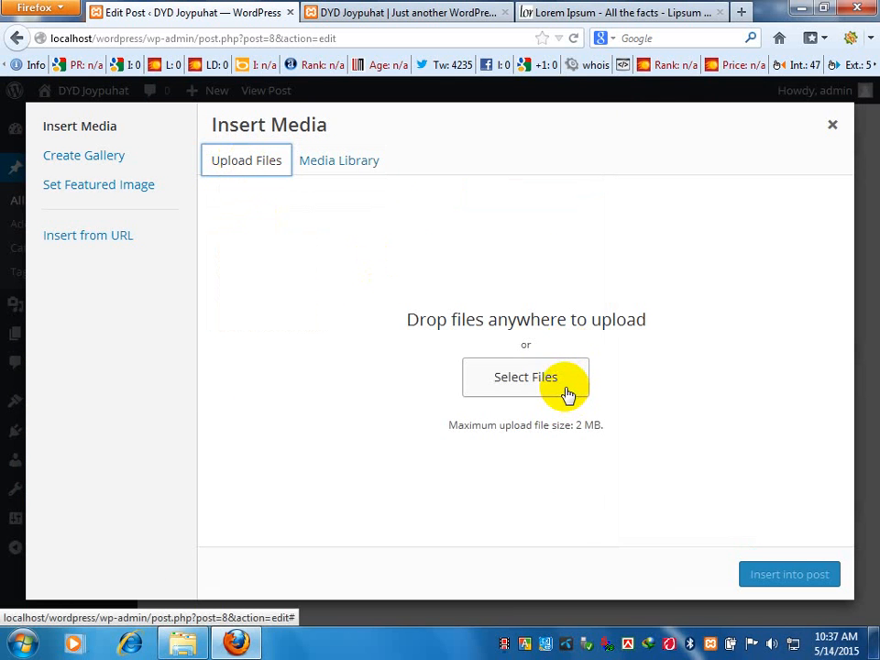
{"action": "left_click", "coordinate": [341, 171]}
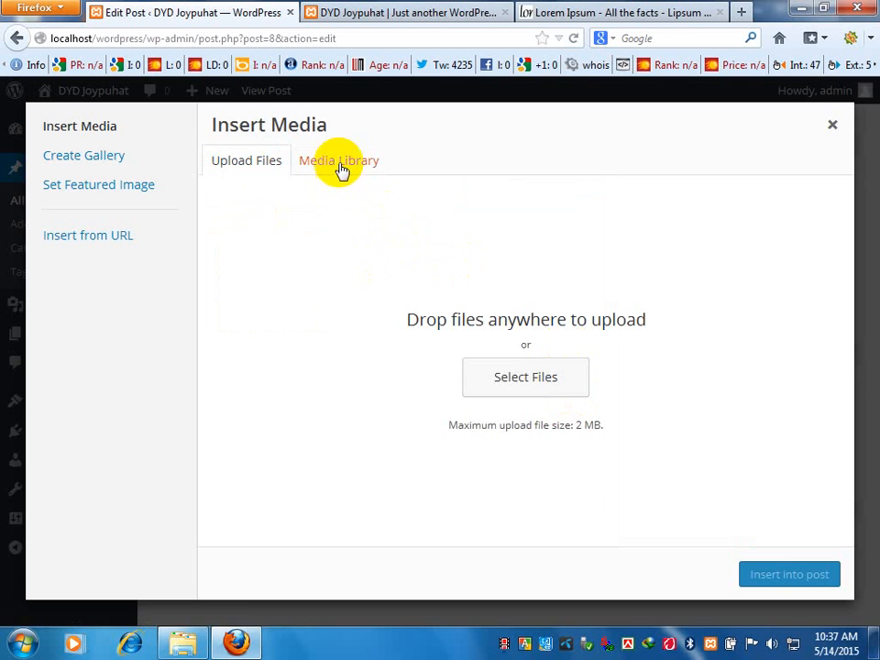
{"action": "left_click", "coordinate": [286, 294]}
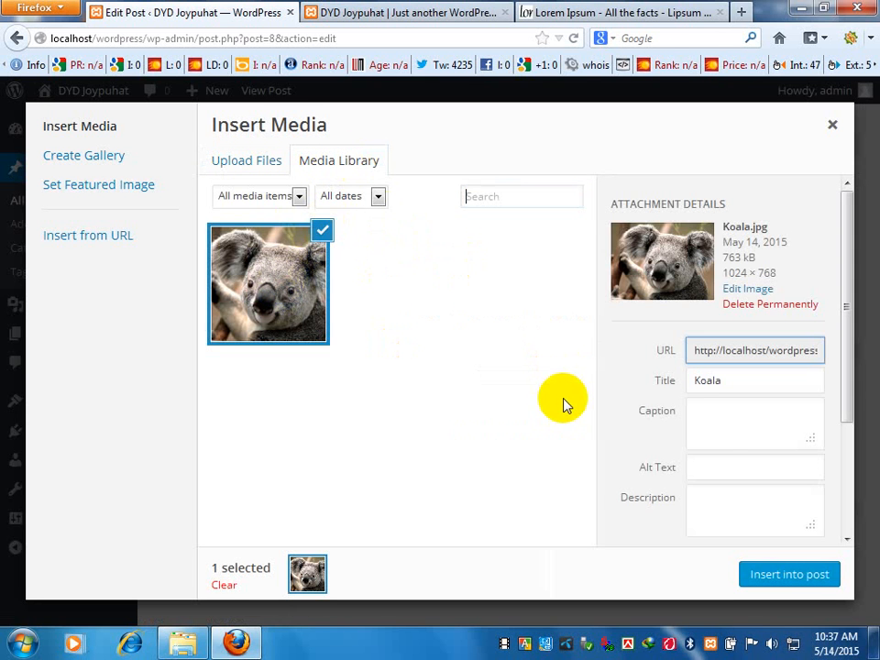
{"action": "scroll", "coordinate": [705, 434], "scroll_direction": "down", "scroll_amount": 3}
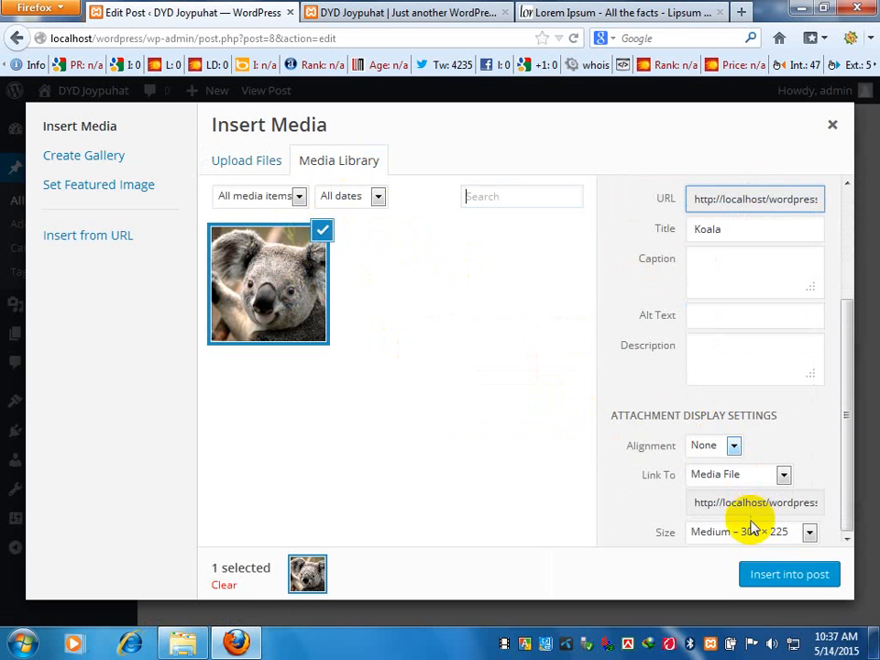
{"action": "left_click", "coordinate": [790, 581]}
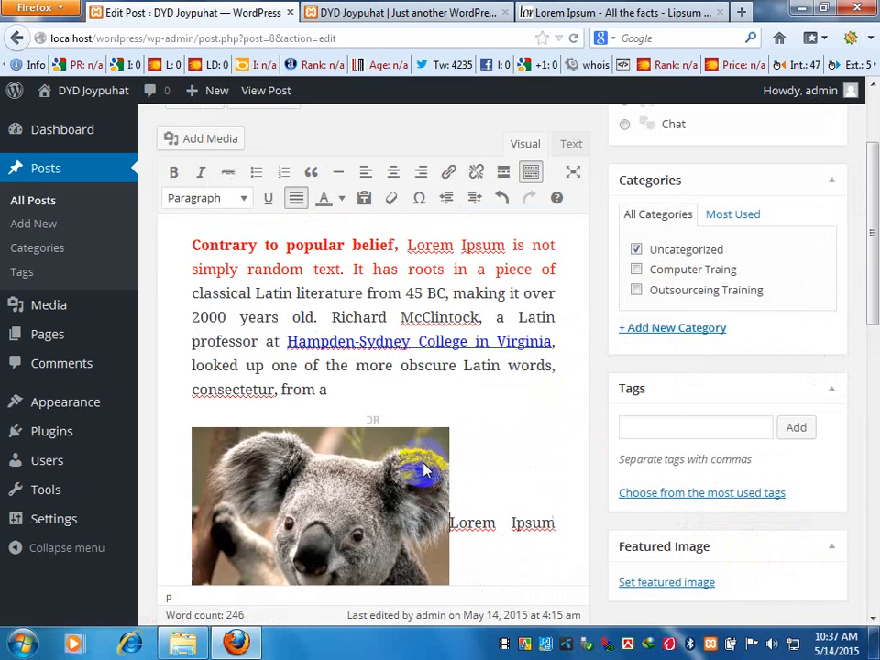
Align the koala image left within the post and try to shrink it from its lower corner.
{"action": "scroll", "coordinate": [472, 404], "scroll_direction": "down", "scroll_amount": 5}
{"action": "scroll", "coordinate": [475, 409], "scroll_direction": "up", "scroll_amount": 4}
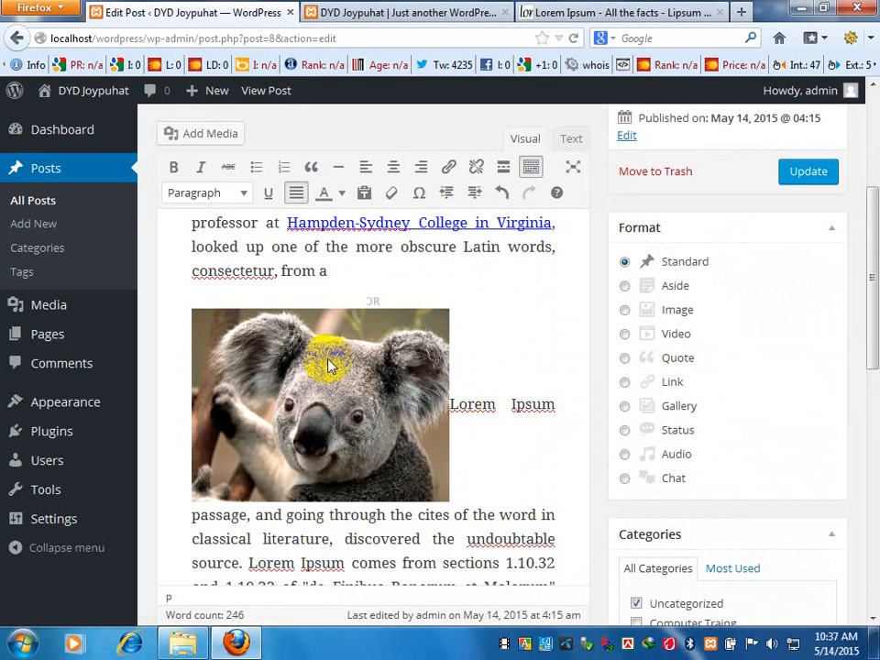
{"action": "left_click", "coordinate": [313, 400]}
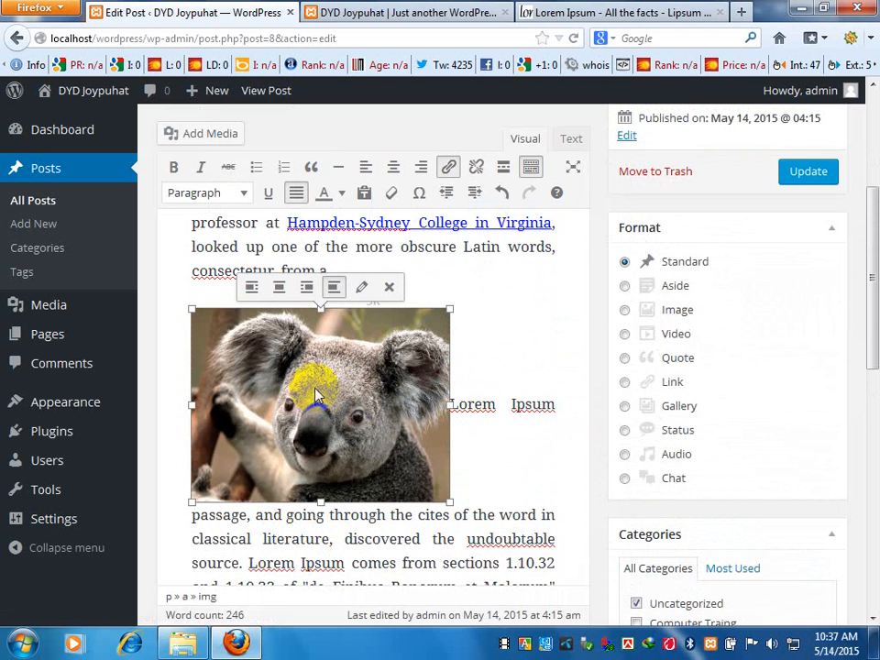
{"action": "left_click", "coordinate": [252, 294]}
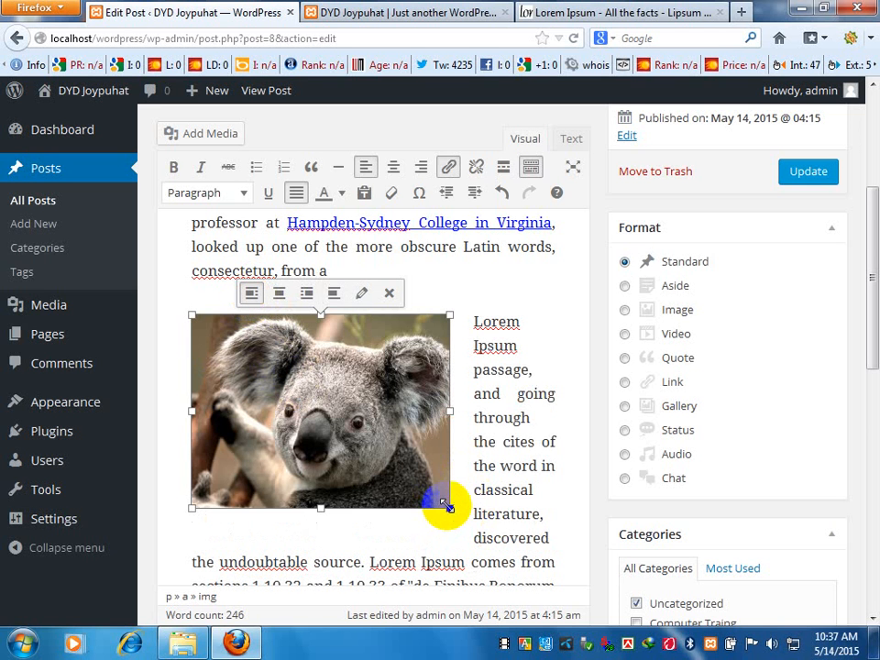
{"action": "left_click_drag", "start_coordinate": [447, 506], "coordinate": [349, 453]}
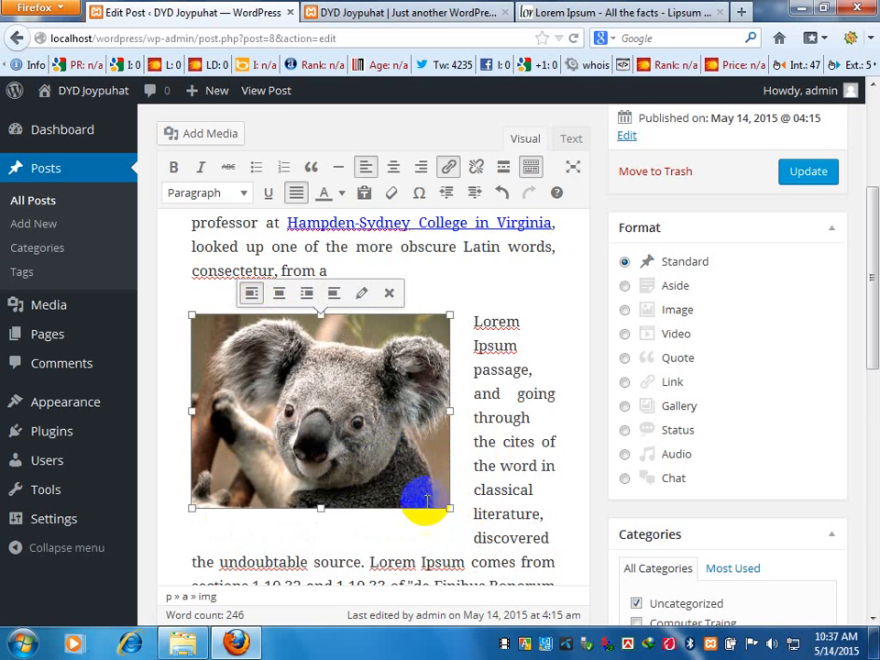
{"action": "left_click_drag", "start_coordinate": [447, 507], "coordinate": [373, 481]}
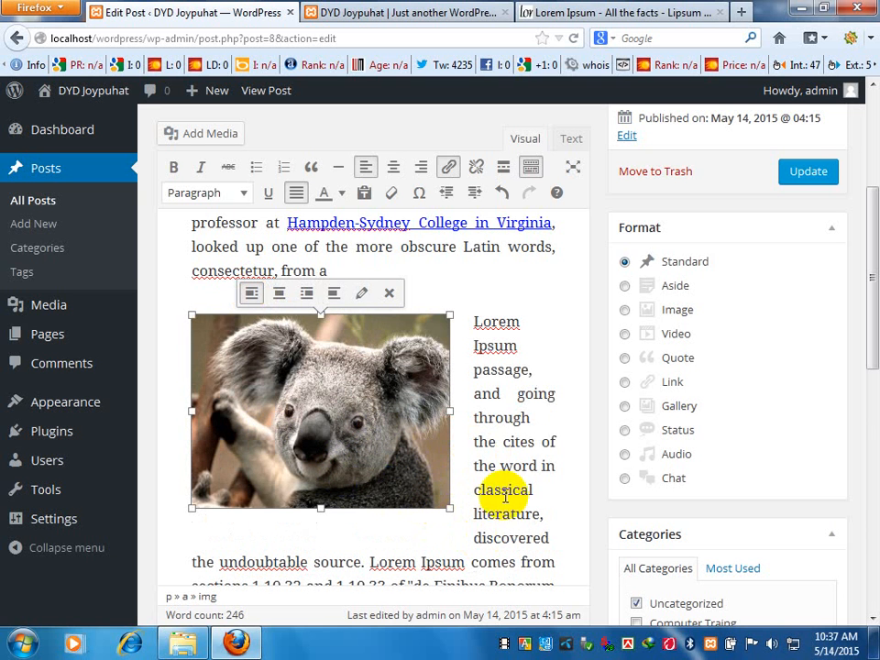
{"action": "left_click", "coordinate": [505, 394]}
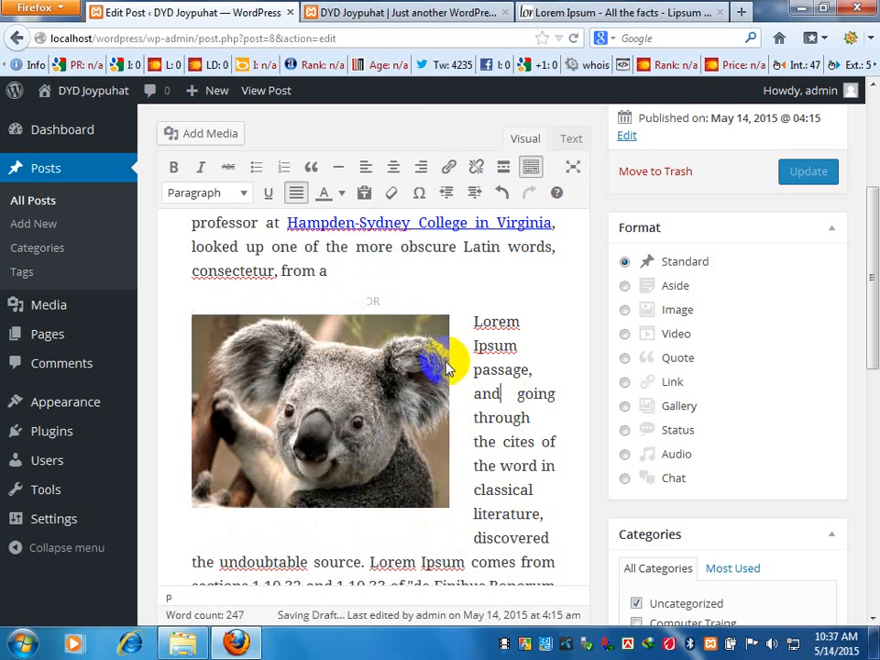
Center the koala image in the post and update the published post.
{"action": "left_click", "coordinate": [348, 389]}
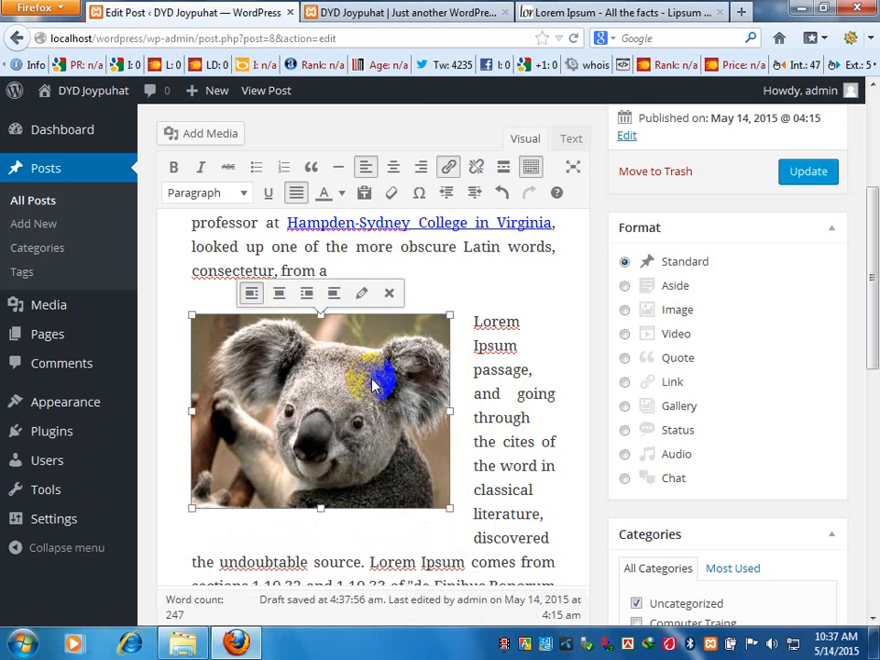
{"action": "left_click", "coordinate": [280, 293]}
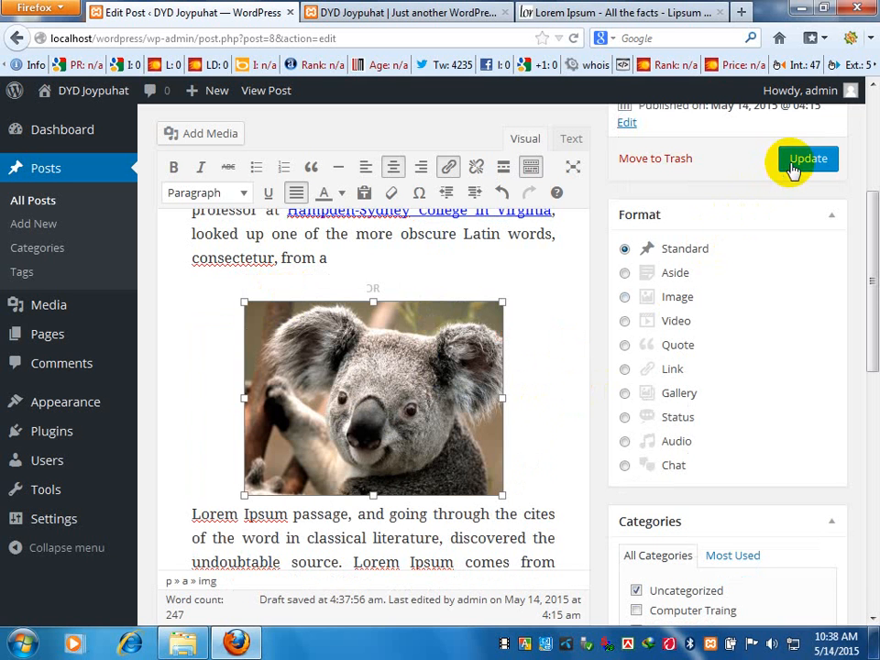
{"action": "left_click", "coordinate": [574, 330]}
{"action": "scroll", "coordinate": [579, 334], "scroll_direction": "up", "scroll_amount": 3}
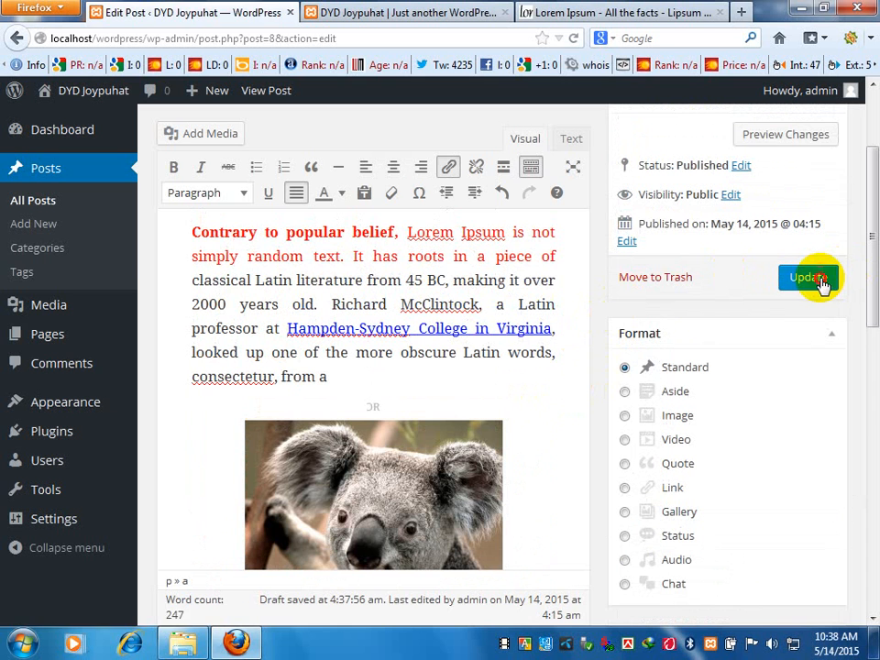
{"action": "left_click", "coordinate": [810, 278]}
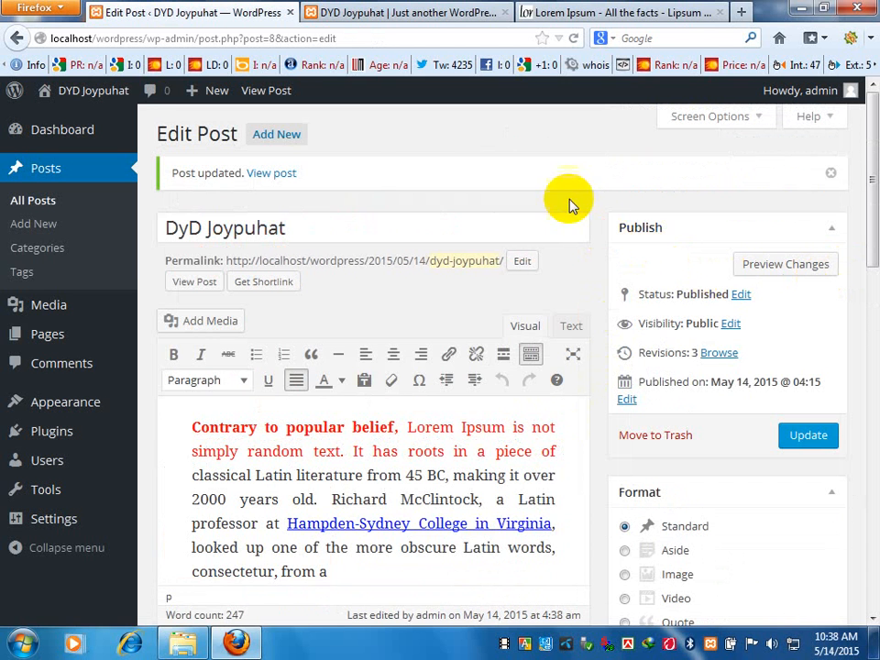
Open the updated "DyD Joypuhat" post in a new browser tab and review its image placement and text.
{"action": "right_click", "coordinate": [289, 179]}
{"action": "left_click", "coordinate": [334, 188]}
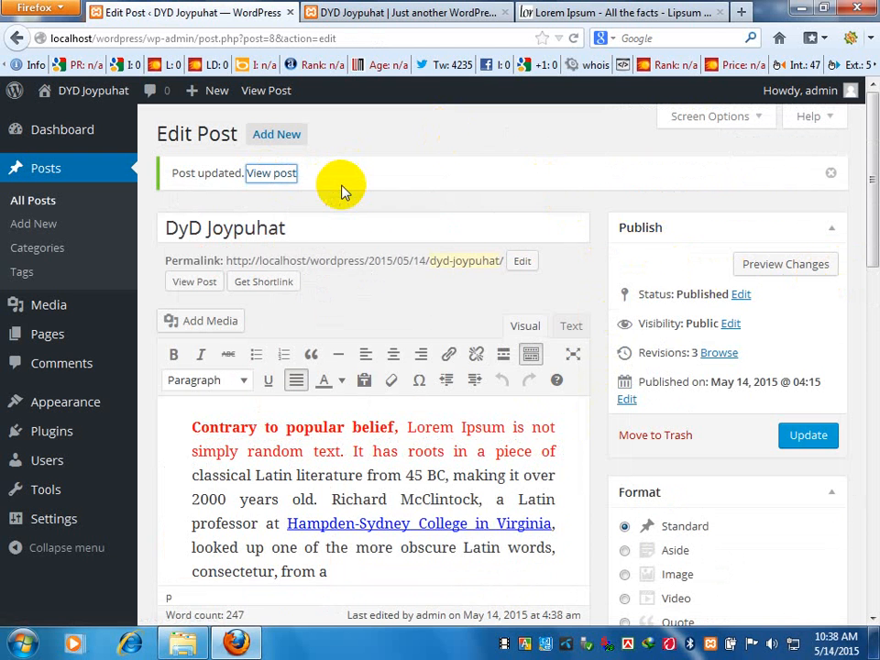
{"action": "left_click", "coordinate": [359, 13]}
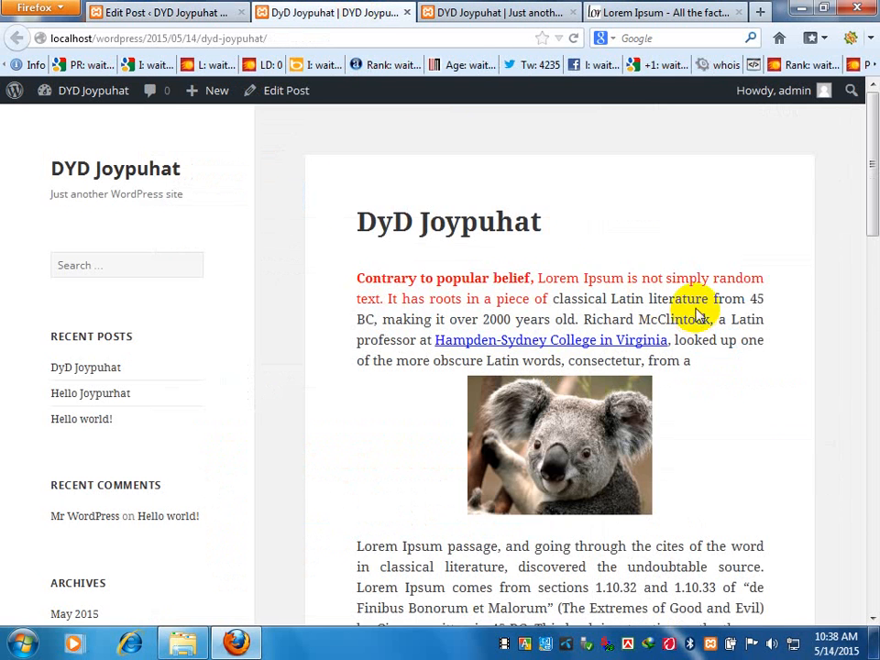
{"action": "scroll", "coordinate": [550, 312], "scroll_direction": "down", "scroll_amount": 2}
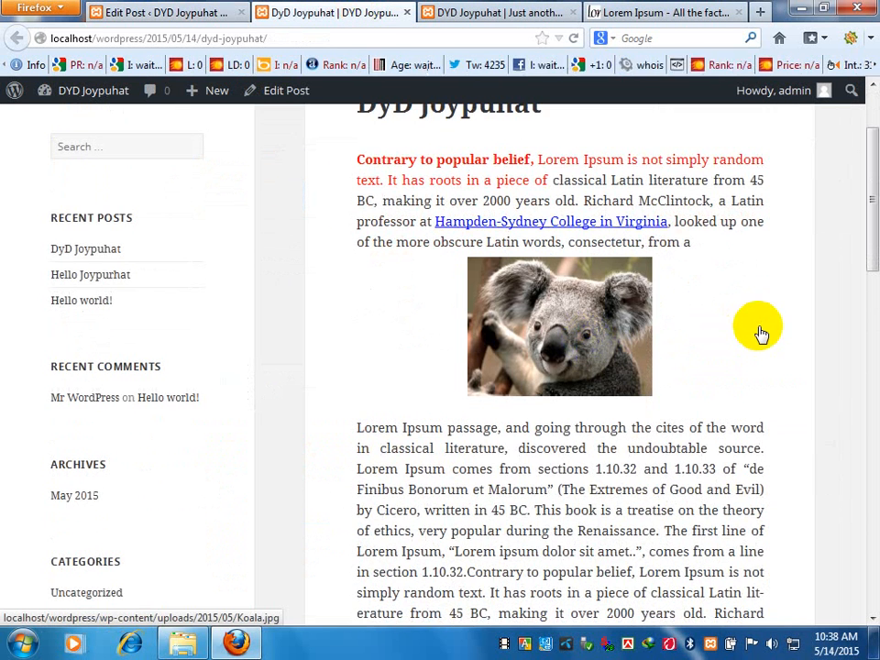
{"action": "scroll", "coordinate": [776, 325], "scroll_direction": "down", "scroll_amount": 7}
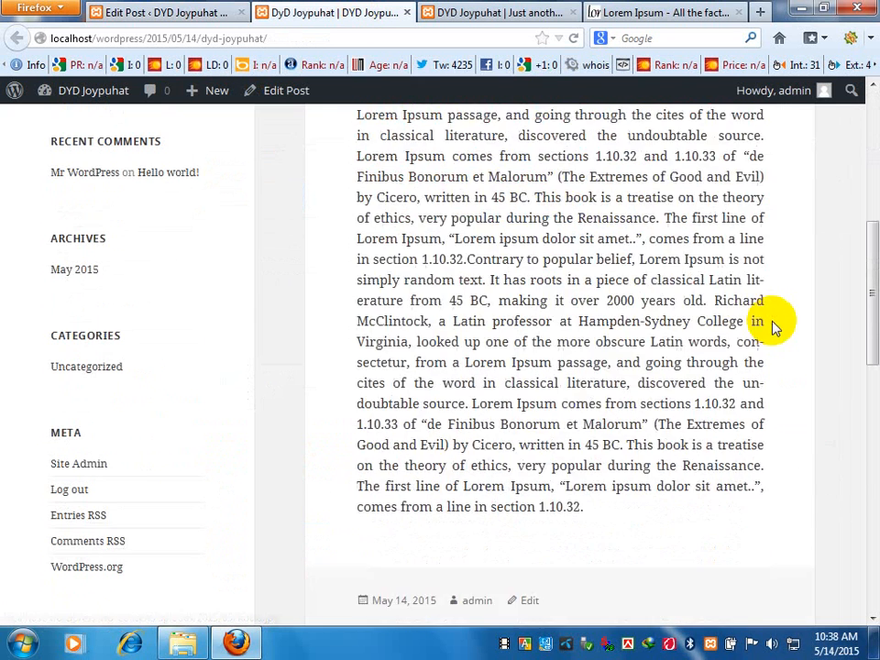
{"action": "scroll", "coordinate": [776, 327], "scroll_direction": "up", "scroll_amount": 7}
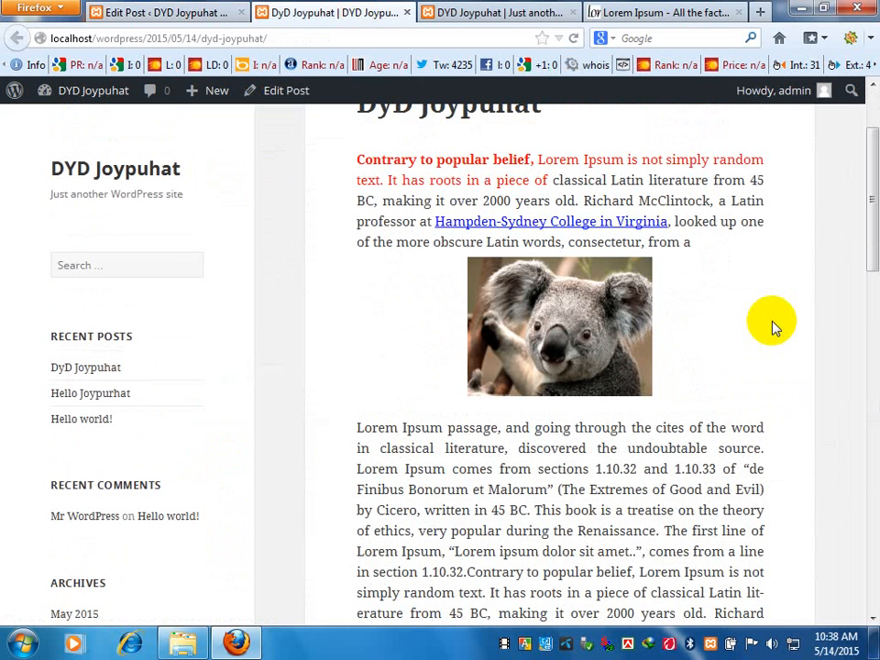
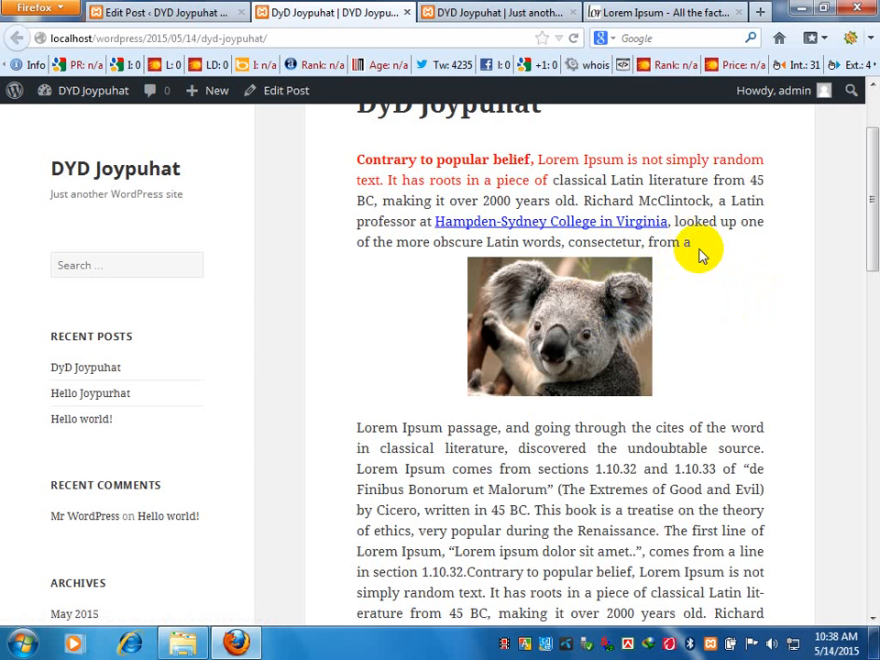
Compare the post in the editor with its published page, checking the text around the koala image down to the end.
{"action": "left_click", "coordinate": [128, 10]}
{"action": "scroll", "coordinate": [445, 550], "scroll_direction": "down", "scroll_amount": 2}
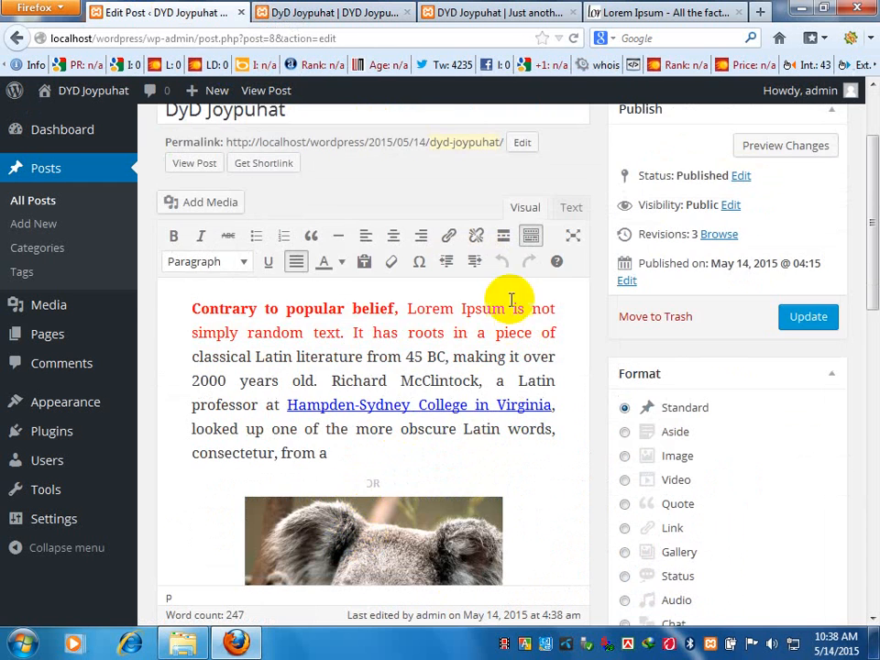
{"action": "left_click", "coordinate": [815, 312]}
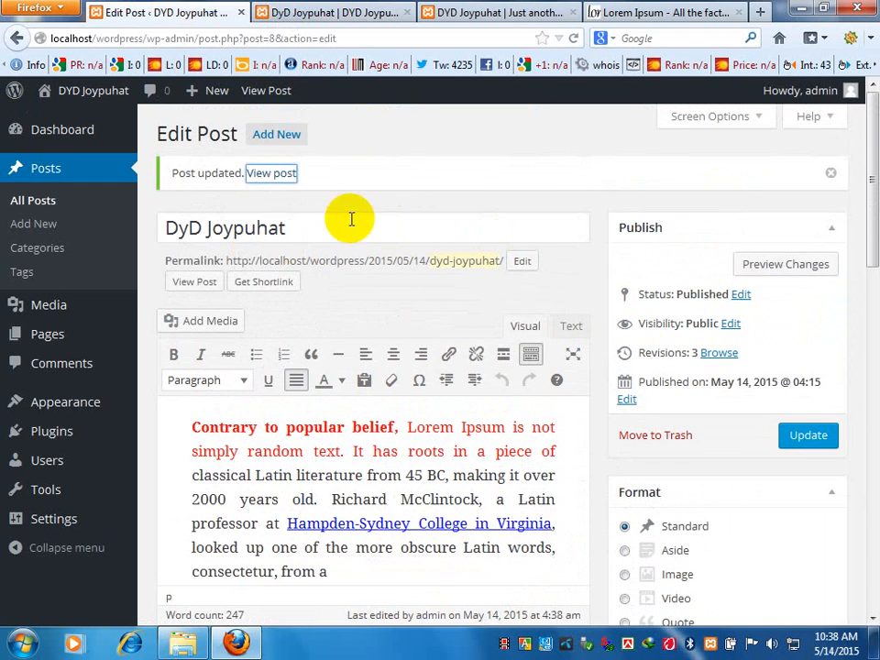
{"action": "left_click", "coordinate": [354, 155]}
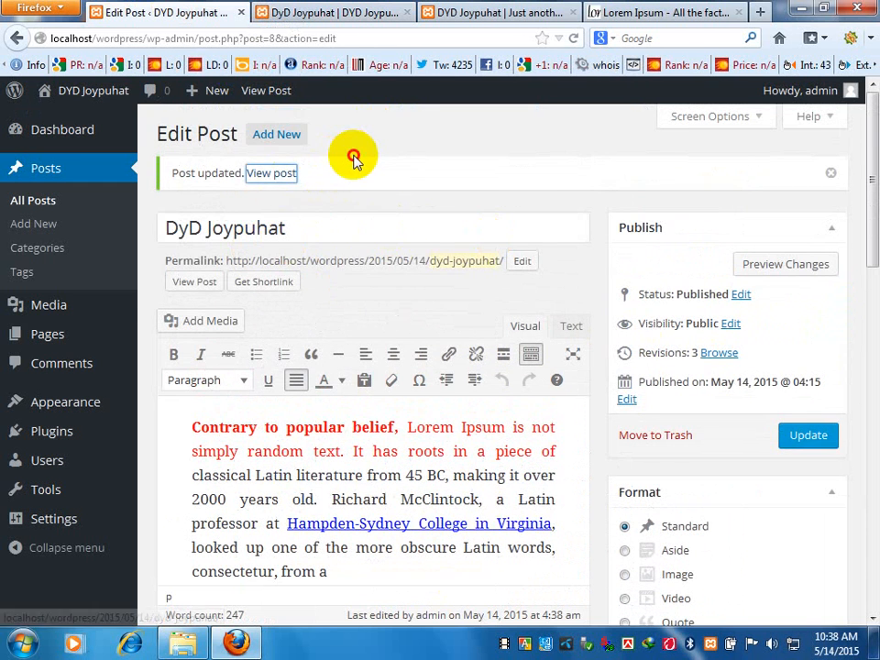
{"action": "left_click", "coordinate": [321, 11]}
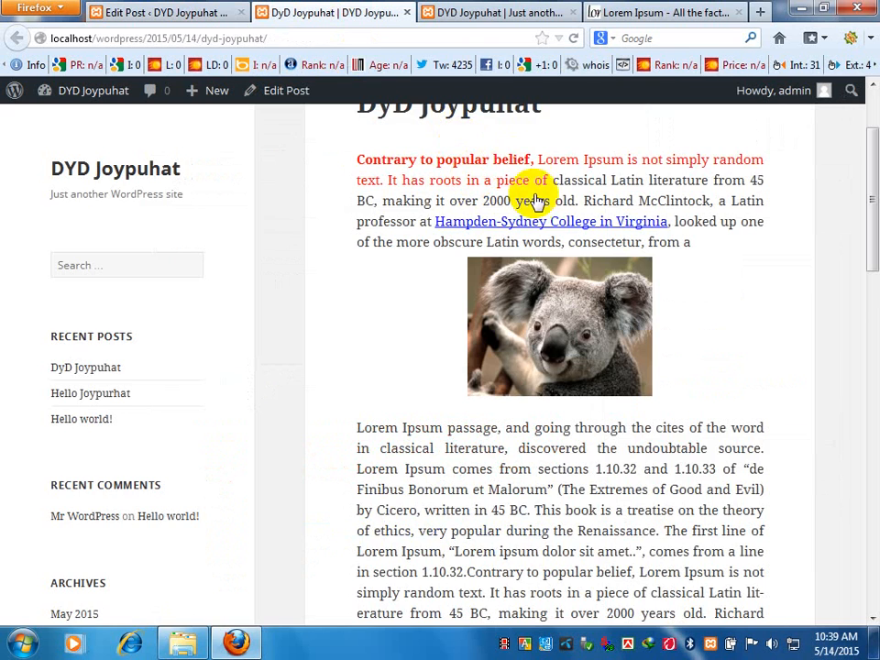
{"action": "scroll", "coordinate": [546, 418], "scroll_direction": "down", "scroll_amount": 4}
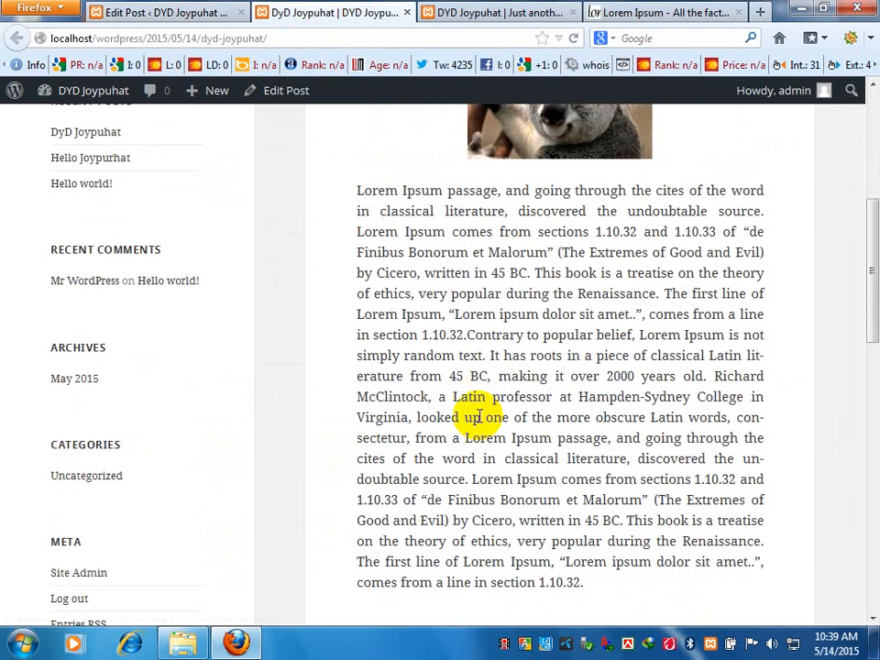
{"action": "scroll", "coordinate": [475, 436], "scroll_direction": "up", "scroll_amount": 5}
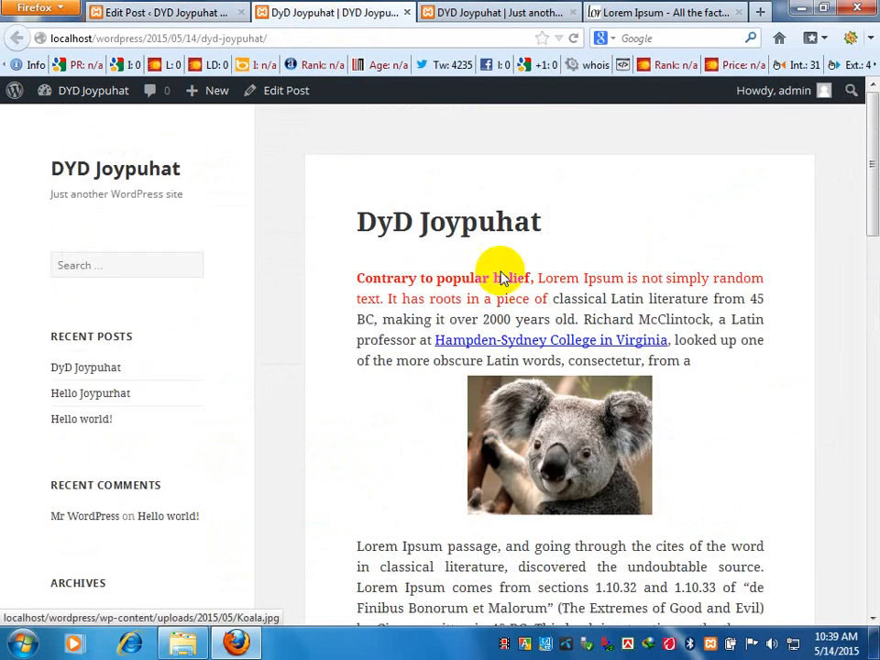
{"action": "left_click", "coordinate": [202, 8]}
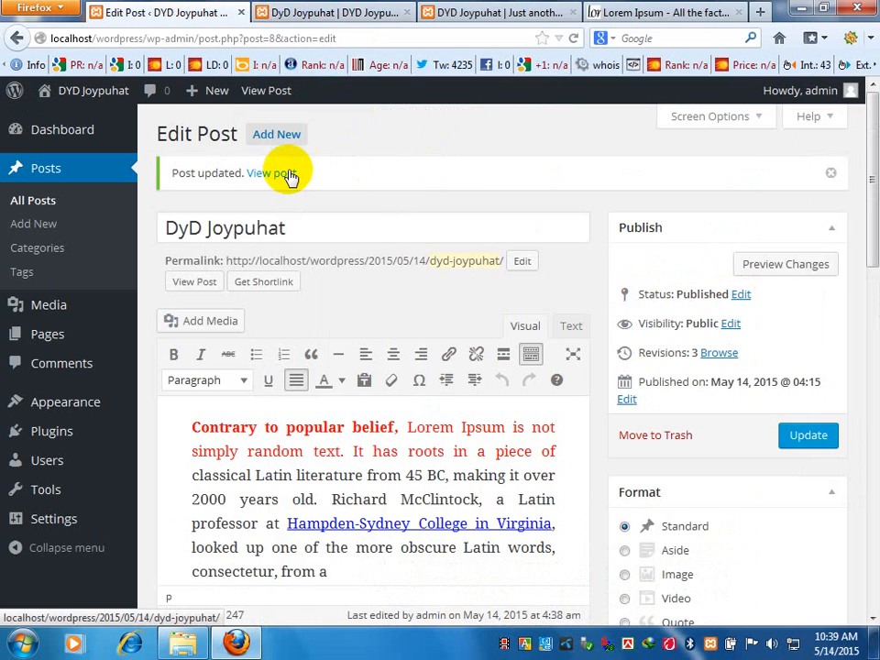
{"action": "left_click", "coordinate": [357, 9]}
{"action": "scroll", "coordinate": [596, 326], "scroll_direction": "down", "scroll_amount": 10}
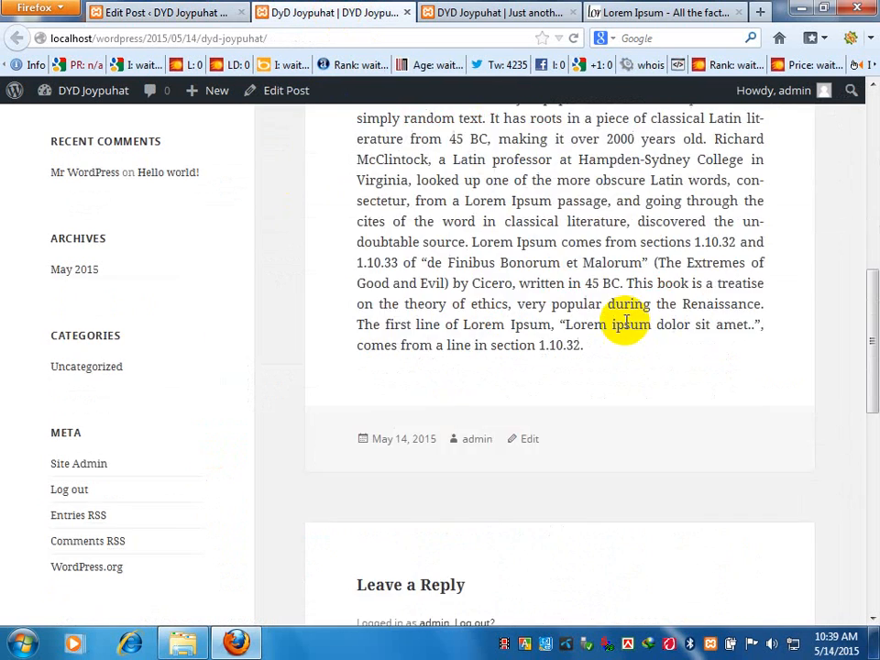
Go to the site's home page and open the full "DyD Joypuhat" post from its Continue reading link.
{"action": "scroll", "coordinate": [632, 318], "scroll_direction": "up", "scroll_amount": 10}
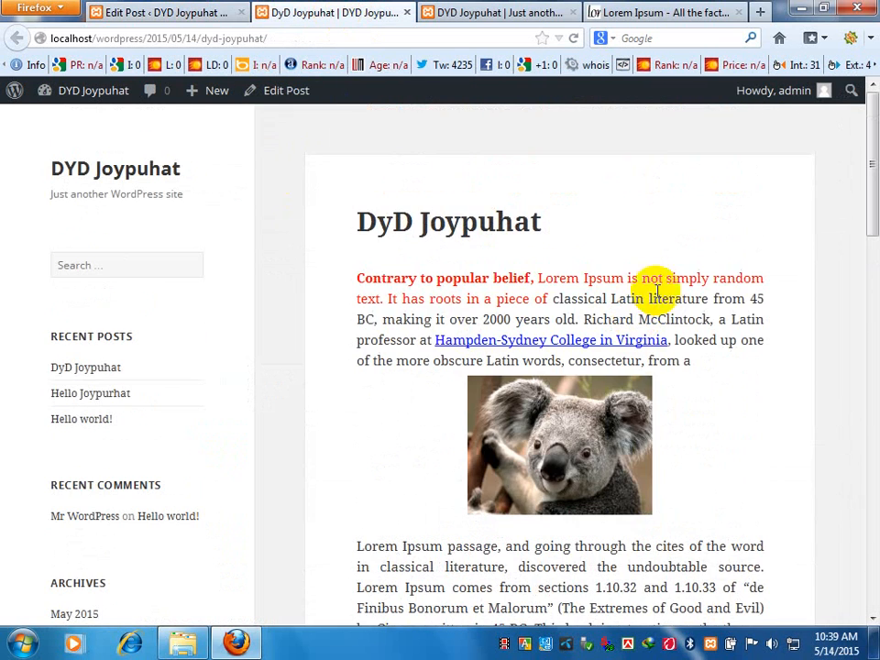
{"action": "left_click", "coordinate": [119, 38]}
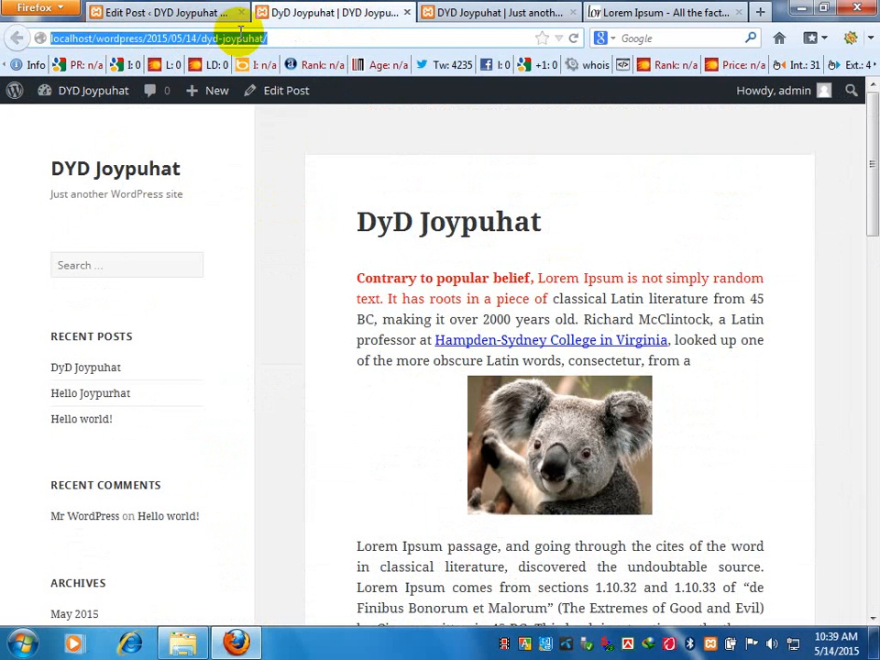
{"action": "left_click", "coordinate": [85, 174]}
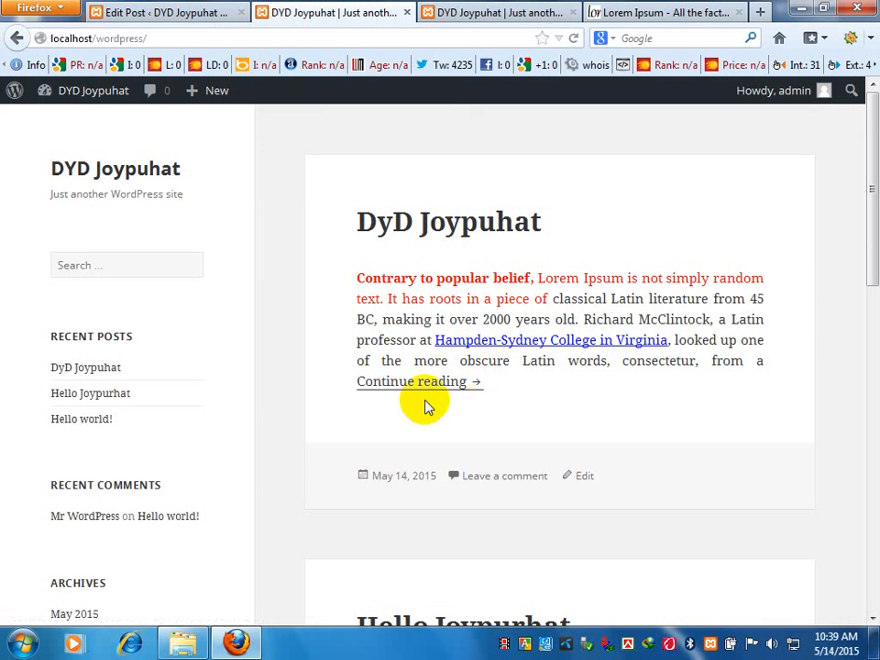
{"action": "left_click", "coordinate": [422, 392]}
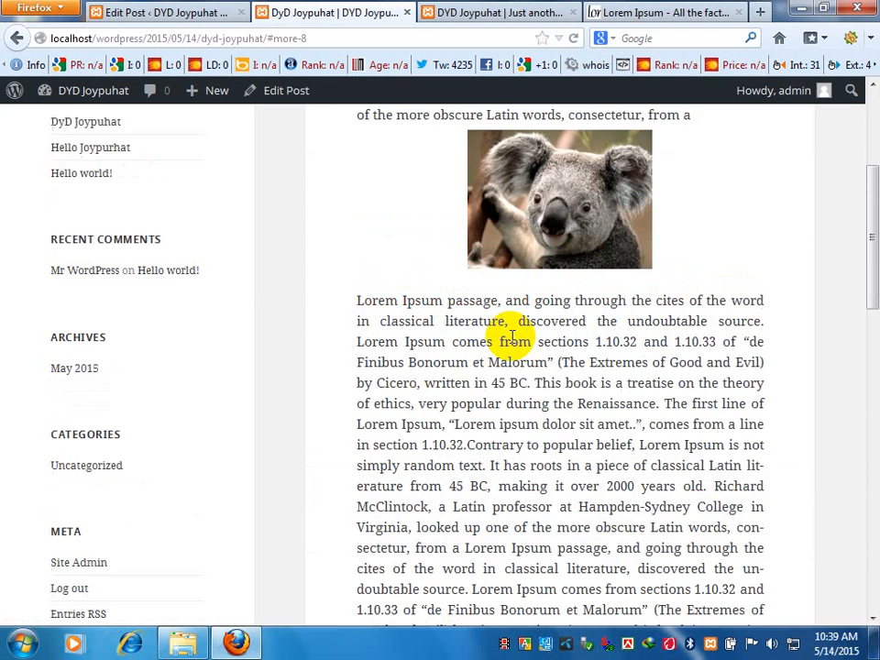
{"action": "scroll", "coordinate": [579, 257], "scroll_direction": "up", "scroll_amount": 5}
{"action": "scroll", "coordinate": [580, 257], "scroll_direction": "up", "scroll_amount": 1}
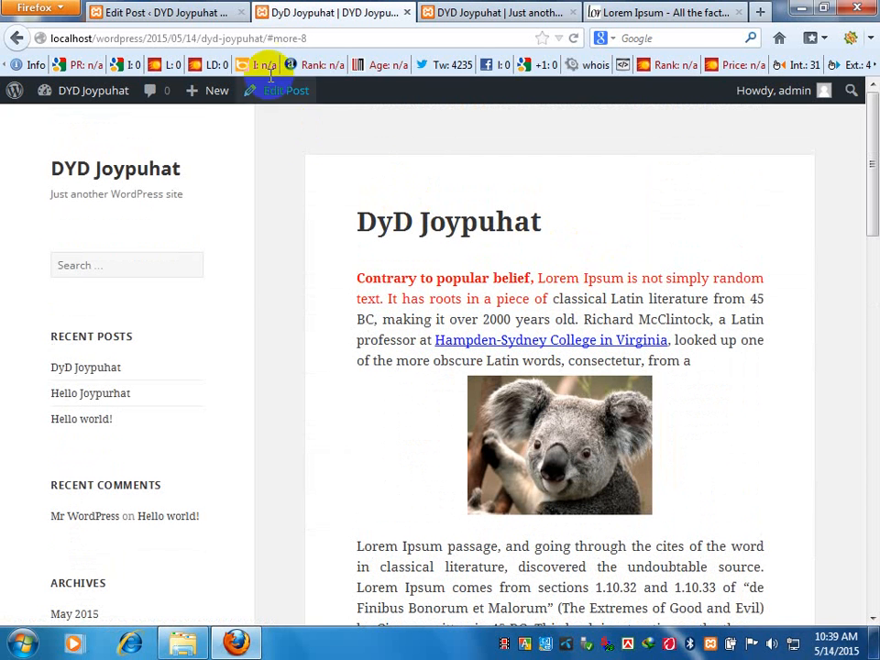
Return to the site's home page and look over the listed posts down to "Hello world!".
{"action": "left_click", "coordinate": [137, 12]}
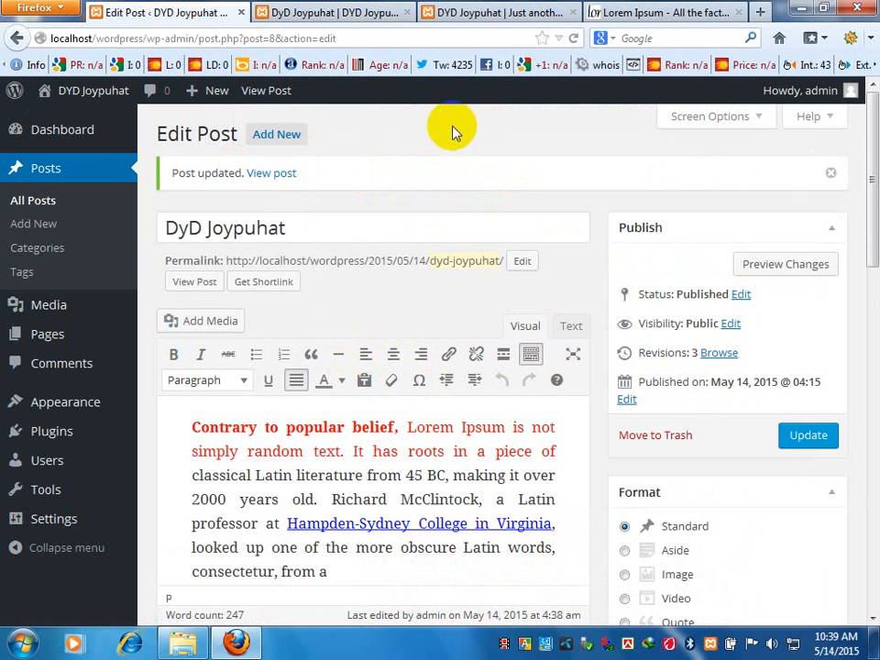
{"action": "left_click", "coordinate": [322, 11]}
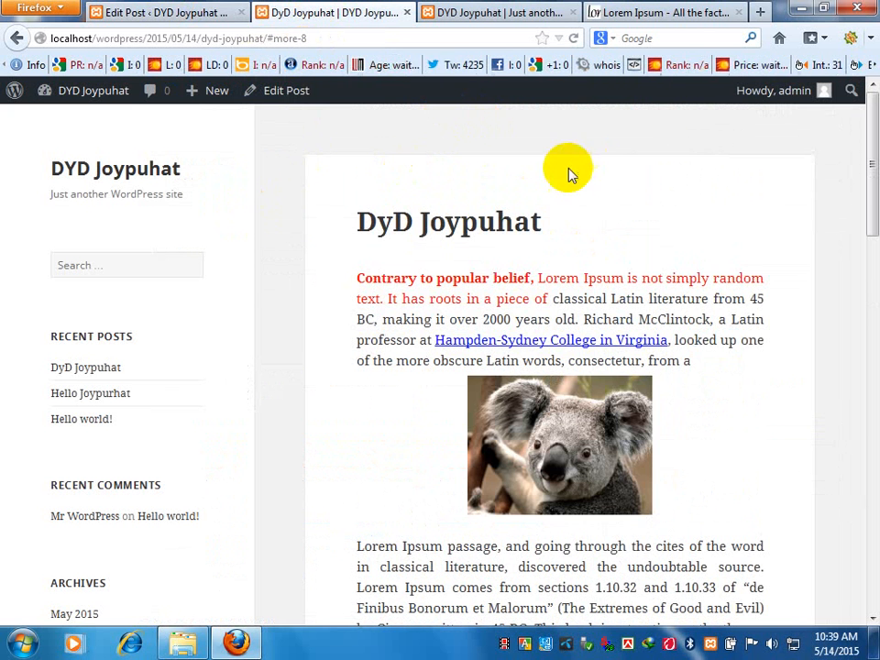
{"action": "left_click", "coordinate": [117, 171]}
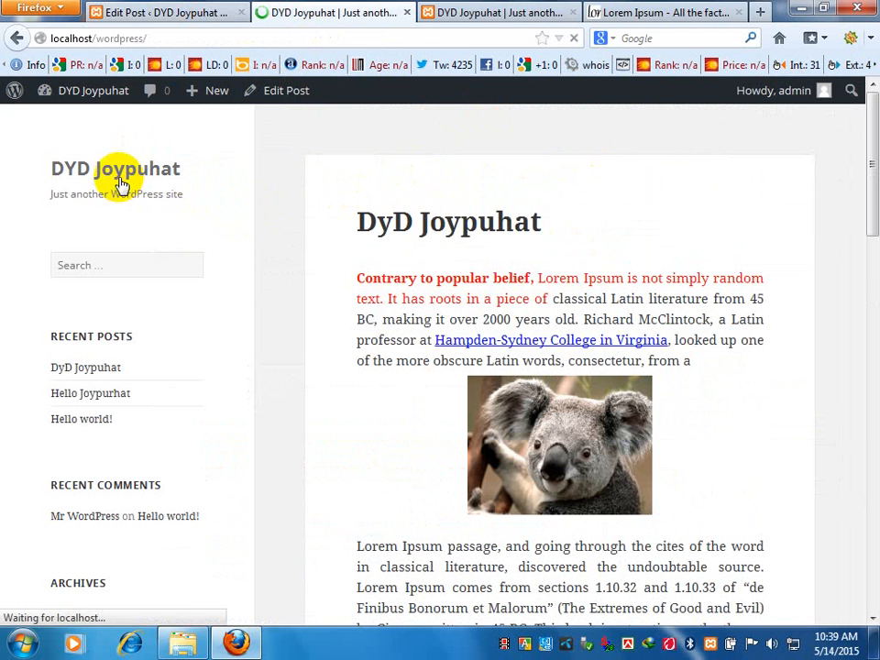
{"action": "scroll", "coordinate": [539, 362], "scroll_direction": "down", "scroll_amount": 1}
{"action": "scroll", "coordinate": [539, 362], "scroll_direction": "down", "scroll_amount": 8}
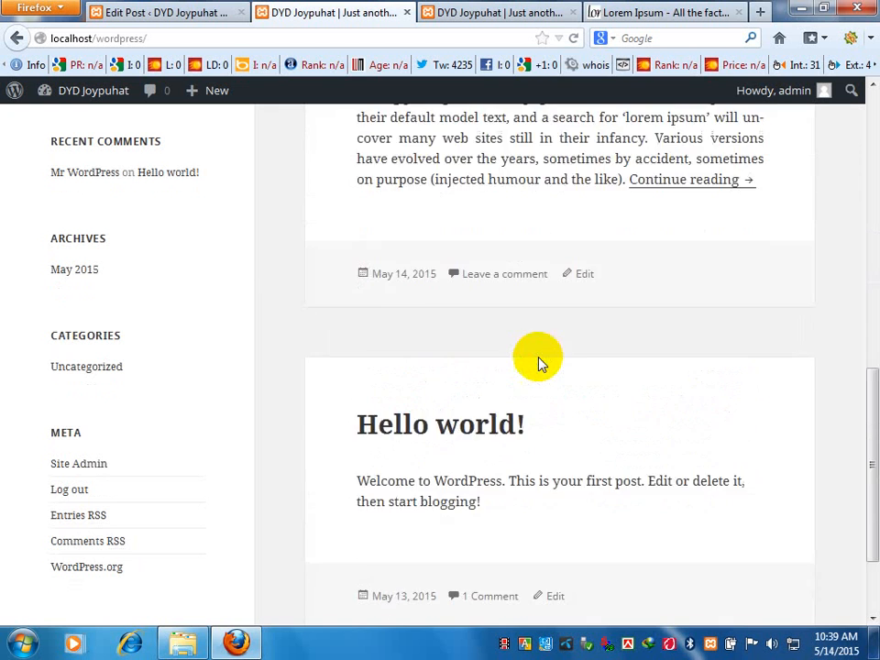
{"action": "scroll", "coordinate": [532, 354], "scroll_direction": "up", "scroll_amount": 8}
Open the Media Library in the WordPress dashboard and glance at the site's home page alongside it.
{"action": "left_click", "coordinate": [173, 11]}
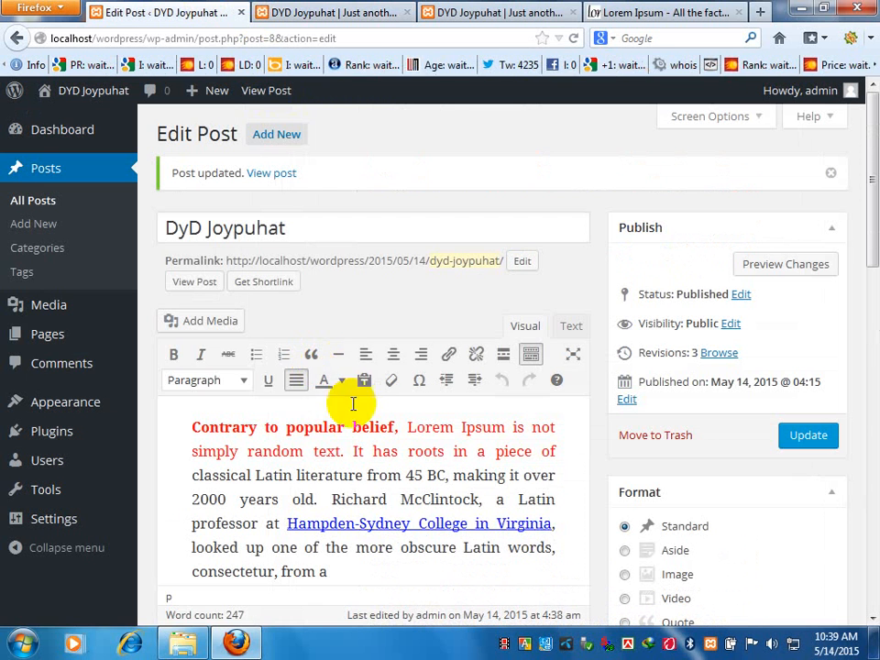
{"action": "mouse_move", "coordinate": [64, 319]}
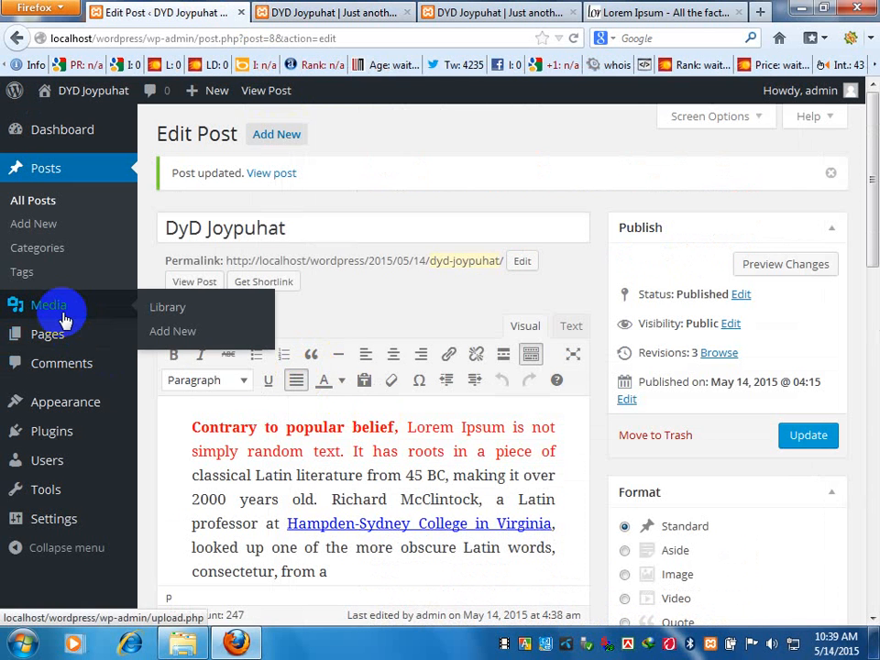
{"action": "left_click", "coordinate": [158, 310]}
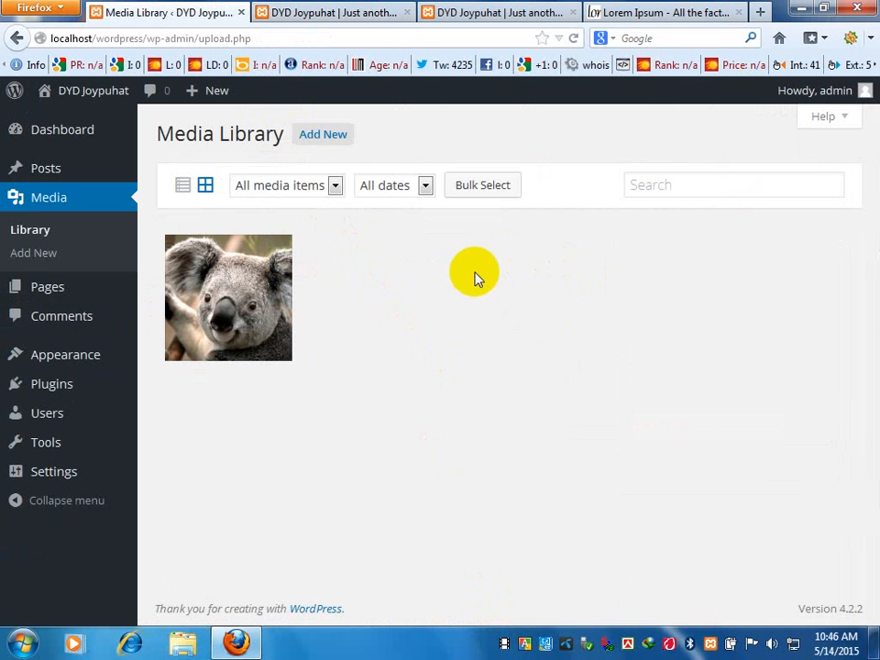
{"action": "left_click", "coordinate": [366, 12]}
{"action": "left_click", "coordinate": [455, 11]}
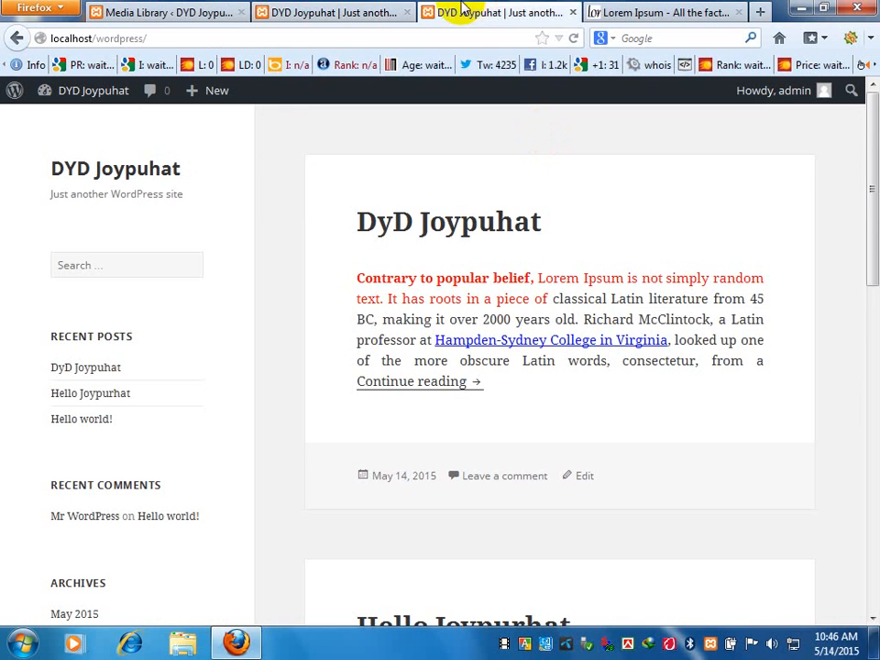
{"action": "left_click", "coordinate": [229, 10]}
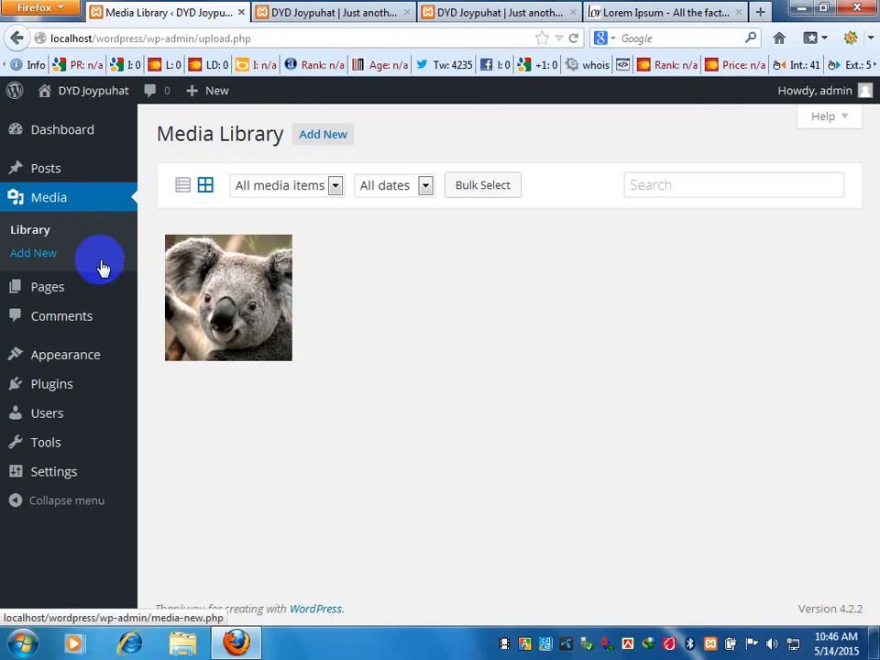
Open the list of all pages in the dashboard and compare it with the site's home page.
{"action": "mouse_move", "coordinate": [55, 293]}
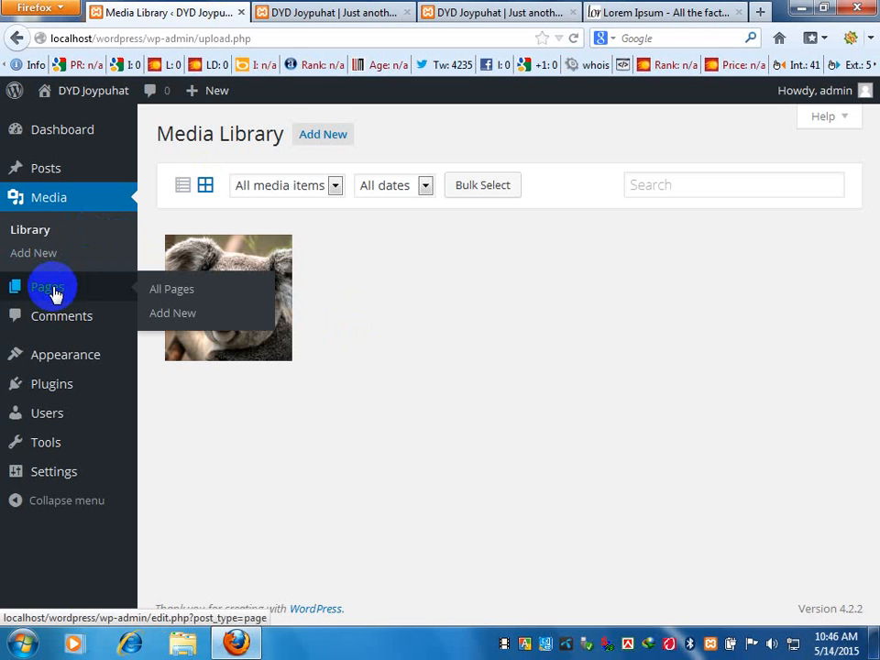
{"action": "left_click", "coordinate": [50, 290]}
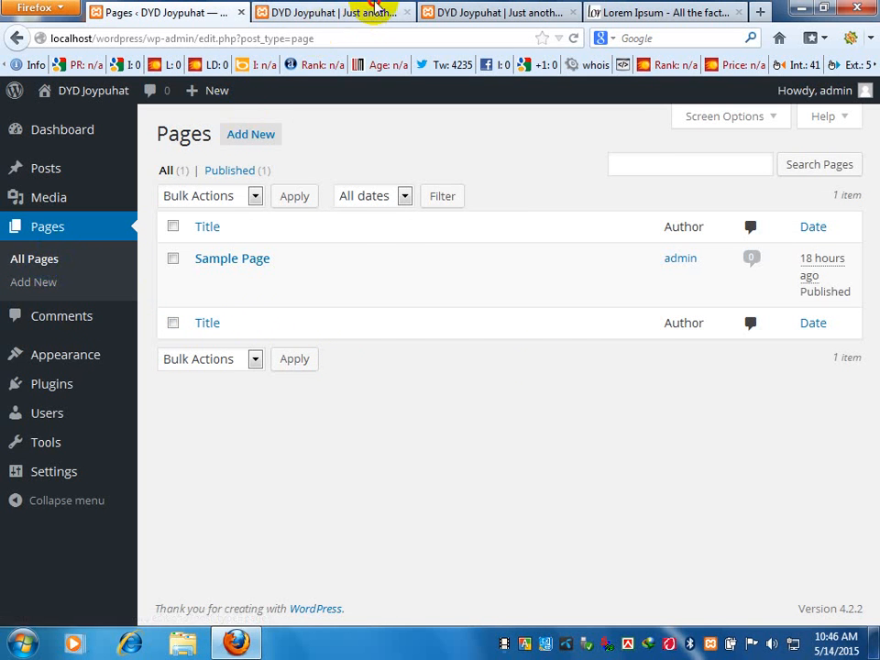
{"action": "left_click", "coordinate": [380, 12]}
{"action": "scroll", "coordinate": [179, 188], "scroll_direction": "down", "scroll_amount": 5}
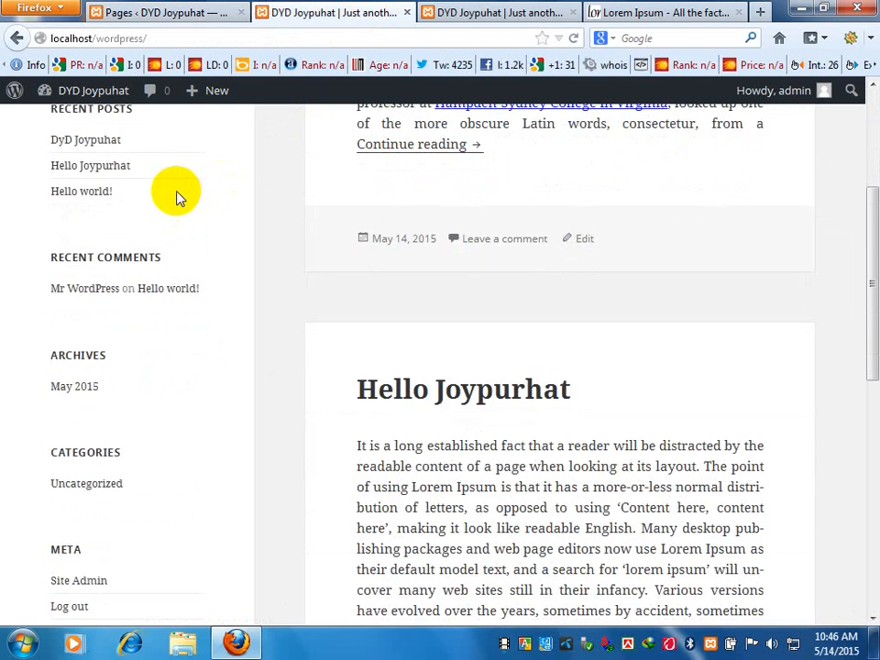
{"action": "scroll", "coordinate": [177, 196], "scroll_direction": "down", "scroll_amount": 6}
{"action": "scroll", "coordinate": [175, 137], "scroll_direction": "up", "scroll_amount": 5}
{"action": "left_click", "coordinate": [165, 11]}
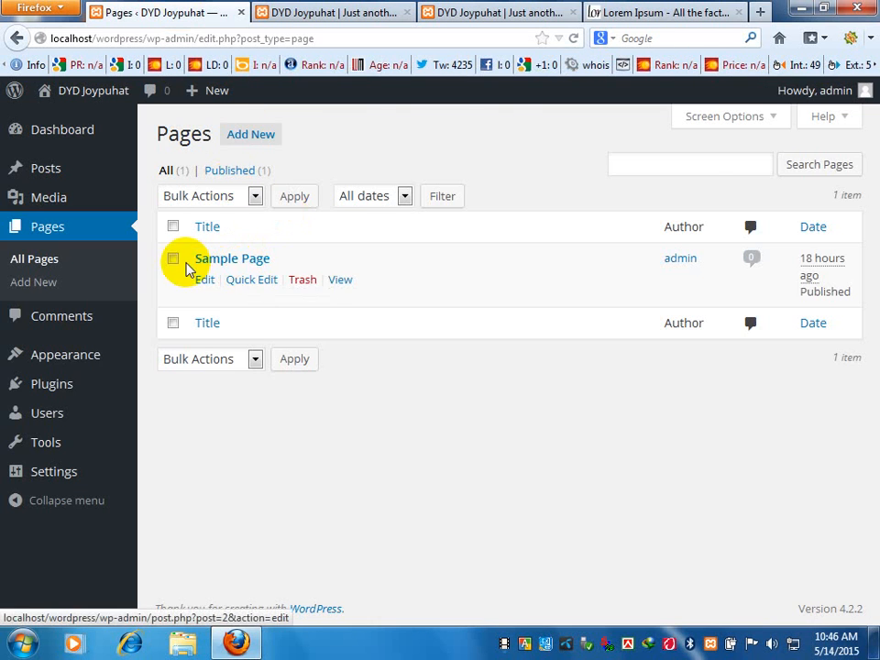
Examine the home page's posts and sidebar sections from the first post down to the footer.
{"action": "left_click", "coordinate": [328, 12]}
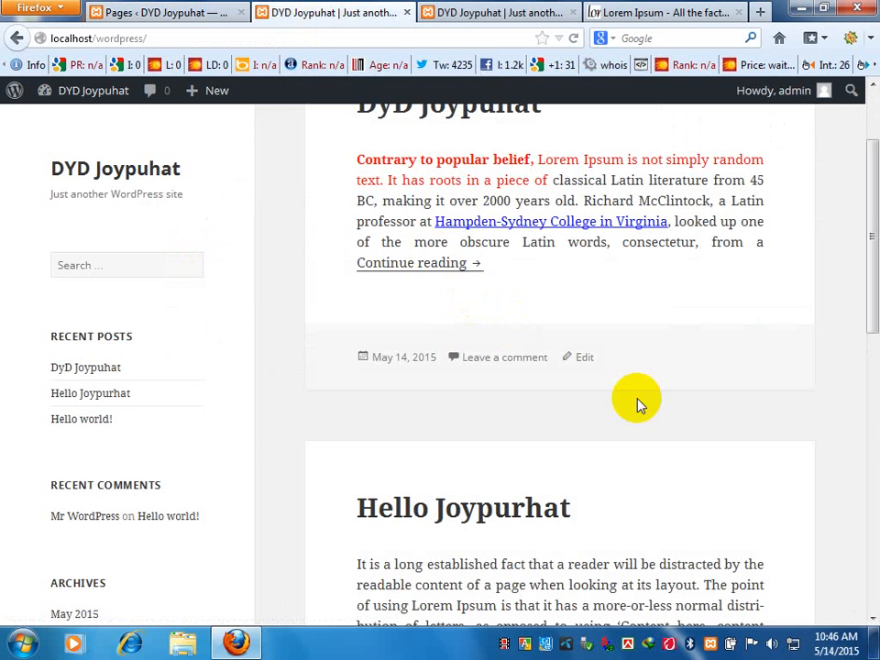
{"action": "scroll", "coordinate": [603, 366], "scroll_direction": "down", "scroll_amount": 5}
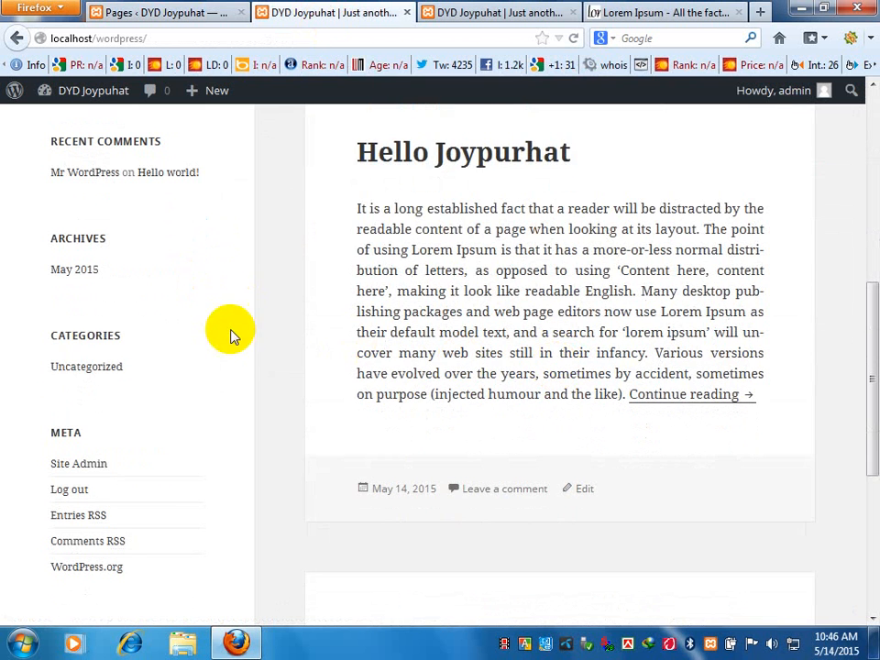
{"action": "scroll", "coordinate": [775, 404], "scroll_direction": "down", "scroll_amount": 4}
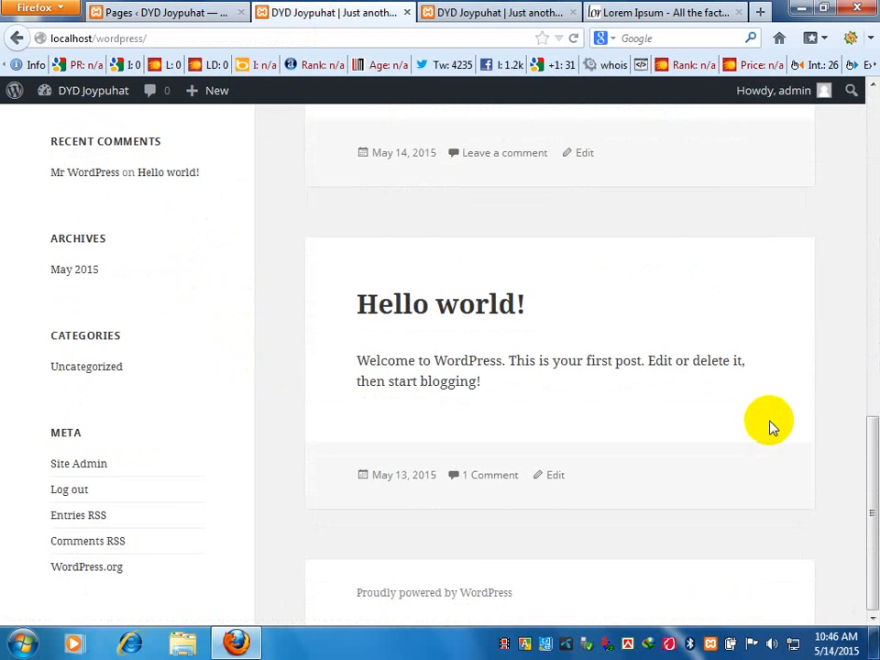
{"action": "scroll", "coordinate": [771, 426], "scroll_direction": "up", "scroll_amount": 8}
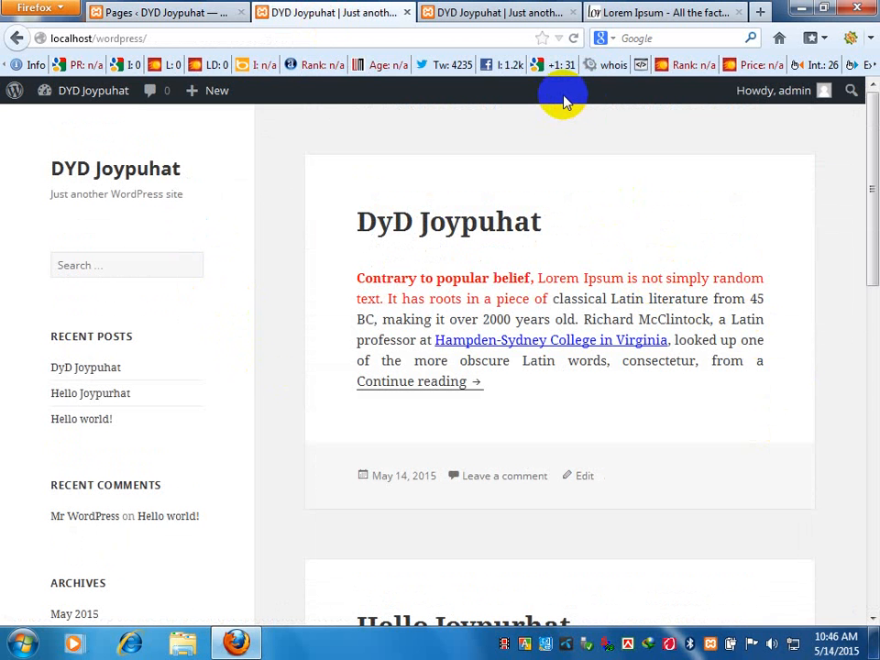
{"action": "scroll", "coordinate": [385, 132], "scroll_direction": "down", "scroll_amount": 5}
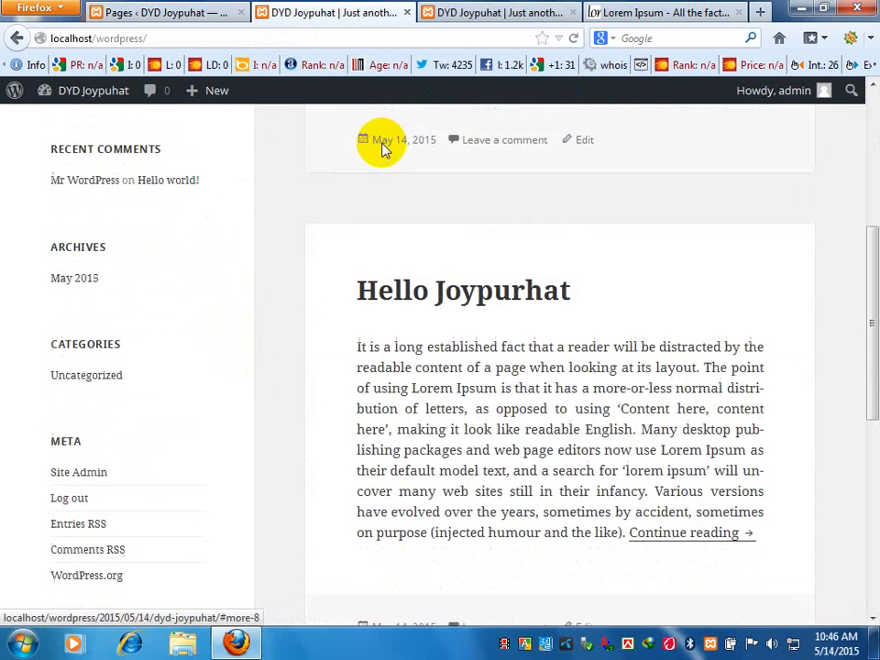
{"action": "scroll", "coordinate": [277, 139], "scroll_direction": "down", "scroll_amount": 7}
{"action": "scroll", "coordinate": [285, 165], "scroll_direction": "up", "scroll_amount": 12}
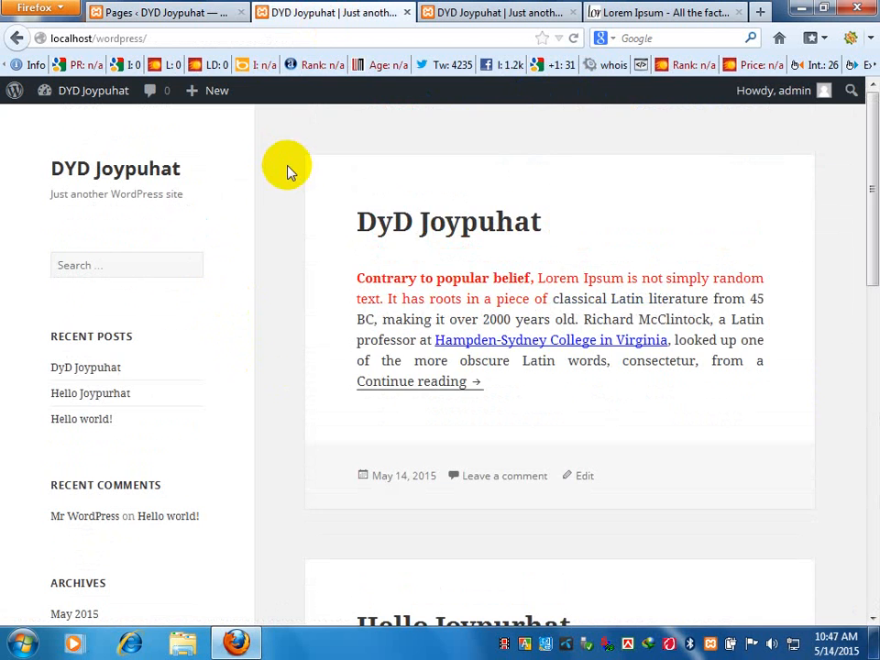
Open the Comments list in the WordPress dashboard and return to the site's home page.
{"action": "left_click", "coordinate": [119, 12]}
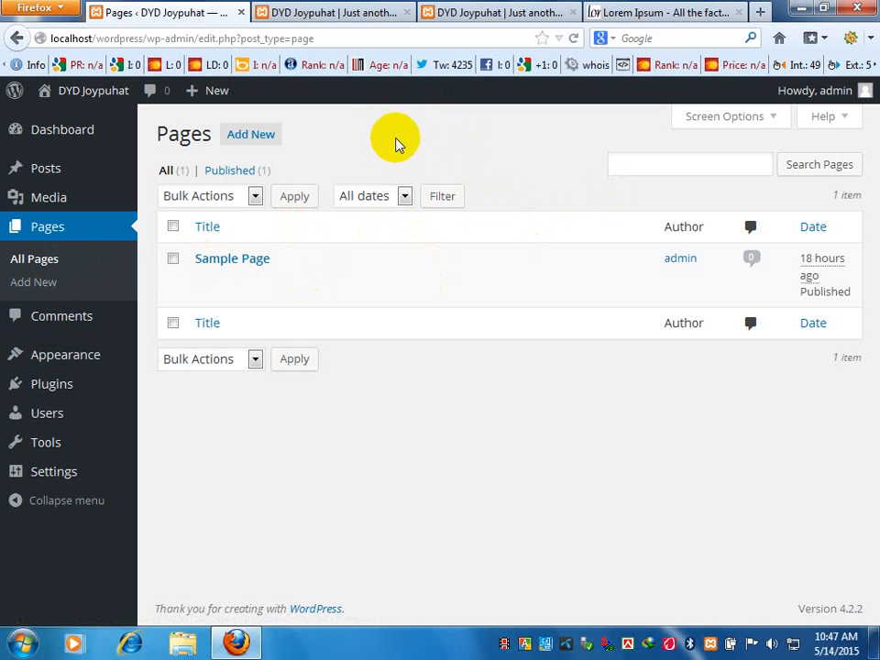
{"action": "left_click", "coordinate": [51, 328]}
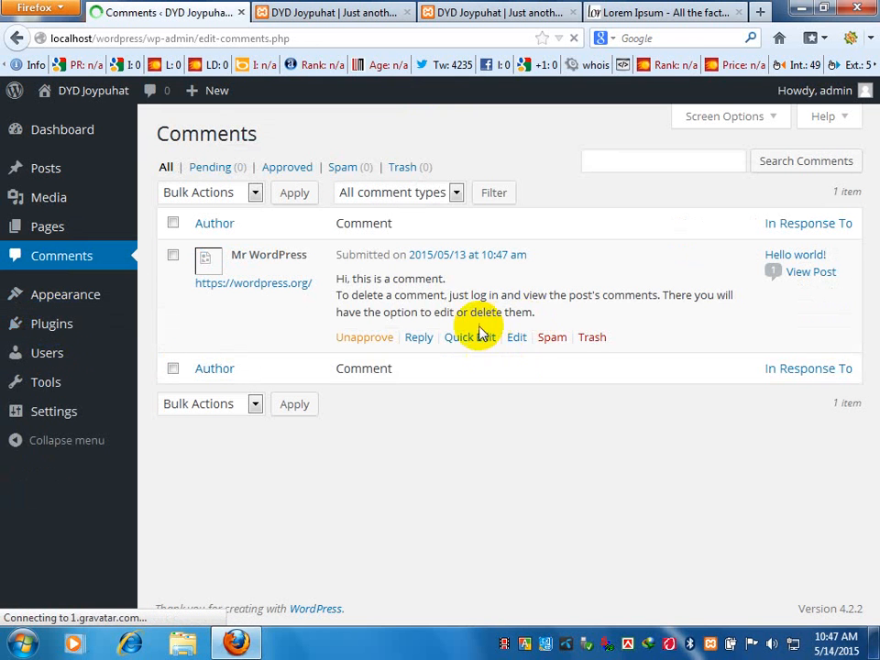
{"action": "left_click", "coordinate": [359, 16]}
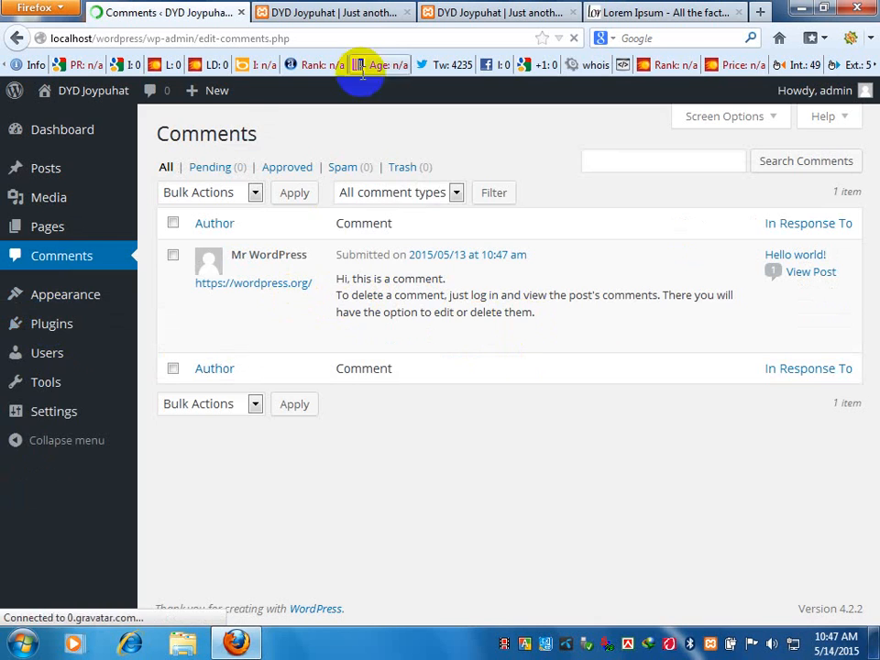
Check the comment links beneath each post on the home page, including the one under "Hello world!".
{"action": "scroll", "coordinate": [449, 196], "scroll_direction": "down", "scroll_amount": 2}
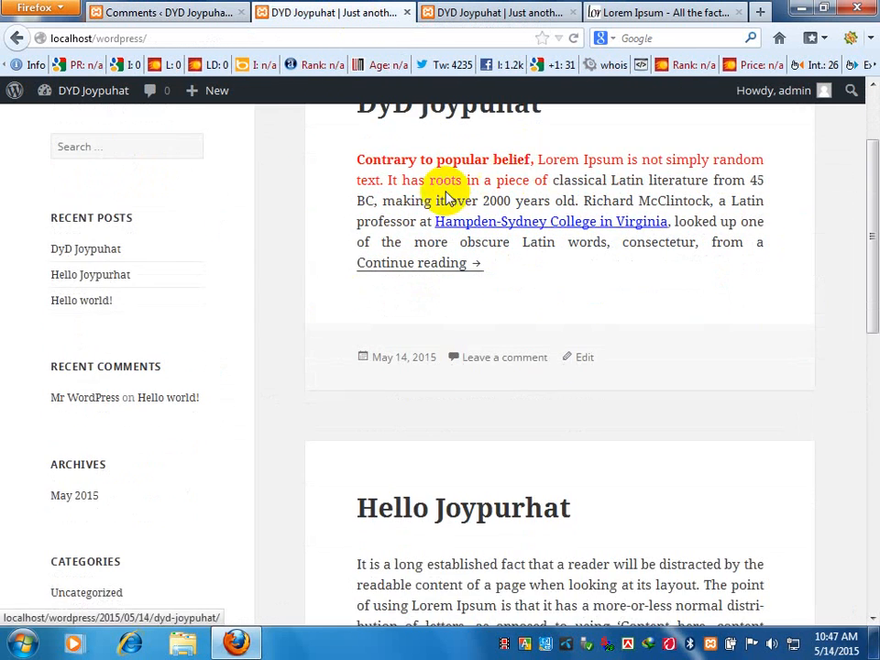
{"action": "scroll", "coordinate": [366, 267], "scroll_direction": "down", "scroll_amount": 4}
{"action": "scroll", "coordinate": [366, 266], "scroll_direction": "down", "scroll_amount": 3}
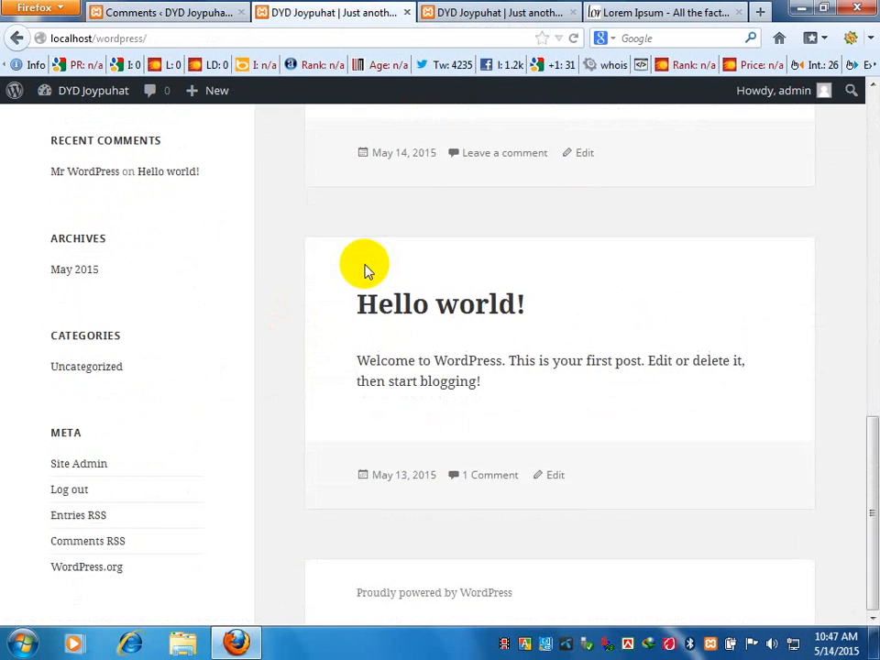
{"action": "scroll", "coordinate": [375, 317], "scroll_direction": "up", "scroll_amount": 8}
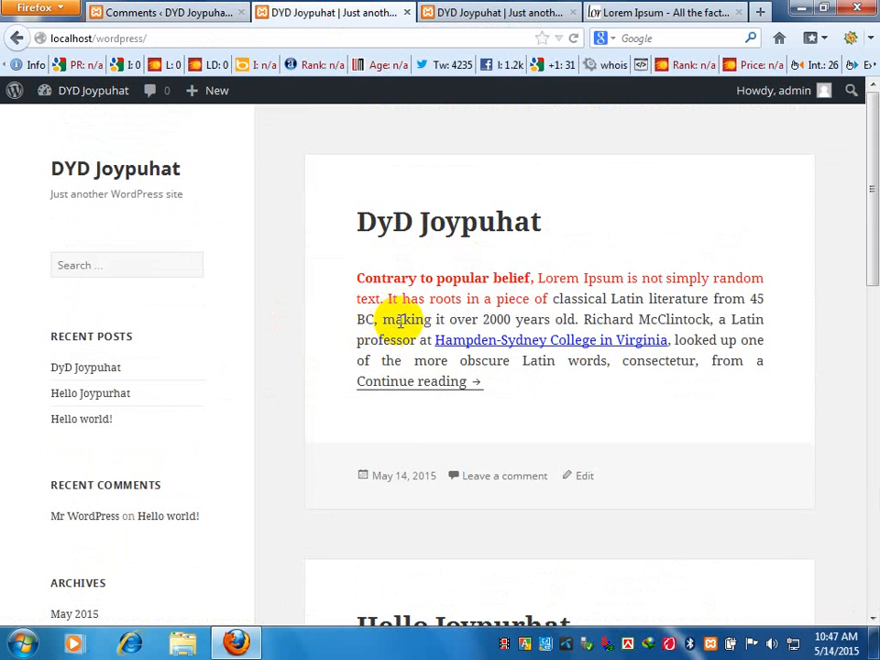
{"action": "scroll", "coordinate": [393, 339], "scroll_direction": "down", "scroll_amount": 5}
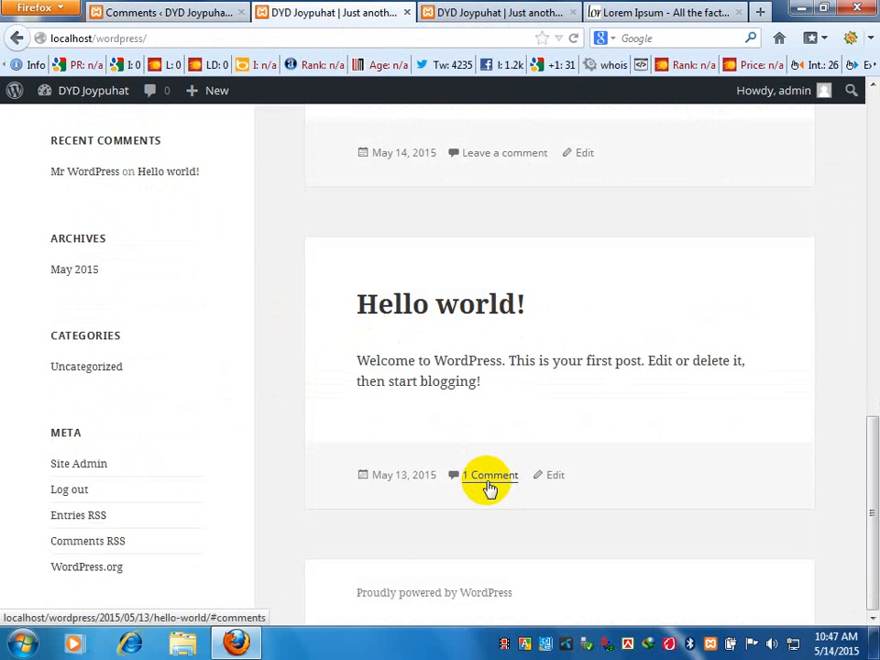
{"action": "scroll", "coordinate": [486, 479], "scroll_direction": "up", "scroll_amount": 5}
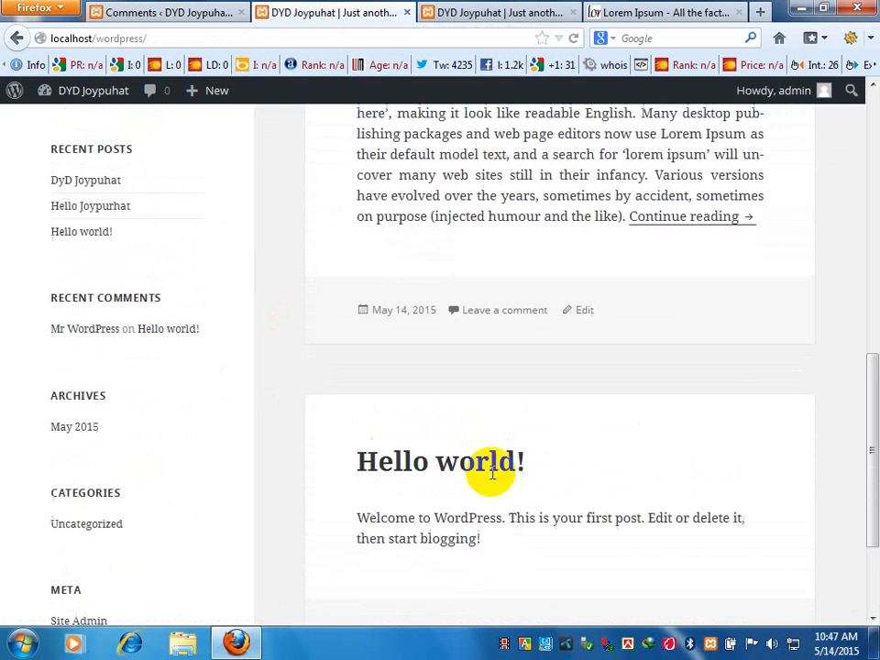
{"action": "scroll", "coordinate": [501, 463], "scroll_direction": "up", "scroll_amount": 5}
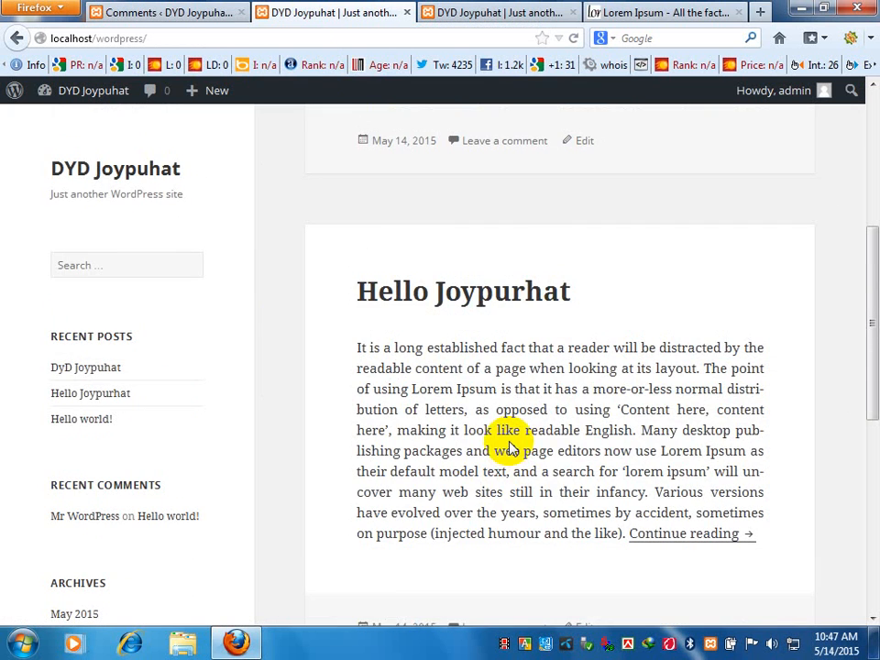
{"action": "scroll", "coordinate": [526, 348], "scroll_direction": "up", "scroll_amount": 3}
{"action": "scroll", "coordinate": [525, 347], "scroll_direction": "up", "scroll_amount": 3}
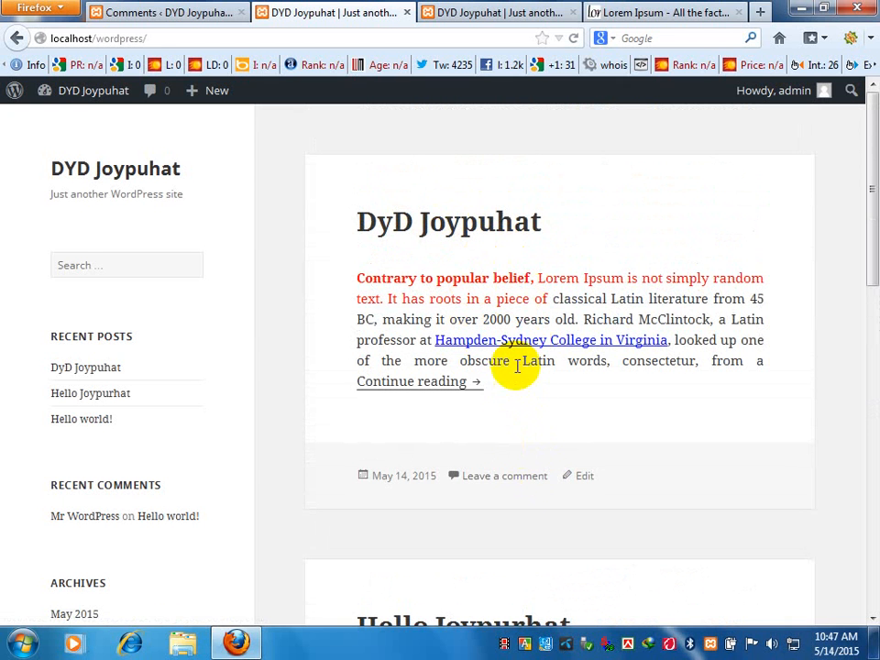
Open the "DyD Joypuhat" post from the home page and place the cursor in its comment box.
{"action": "left_click", "coordinate": [508, 223]}
{"action": "scroll", "coordinate": [507, 222], "scroll_direction": "down", "scroll_amount": 10}
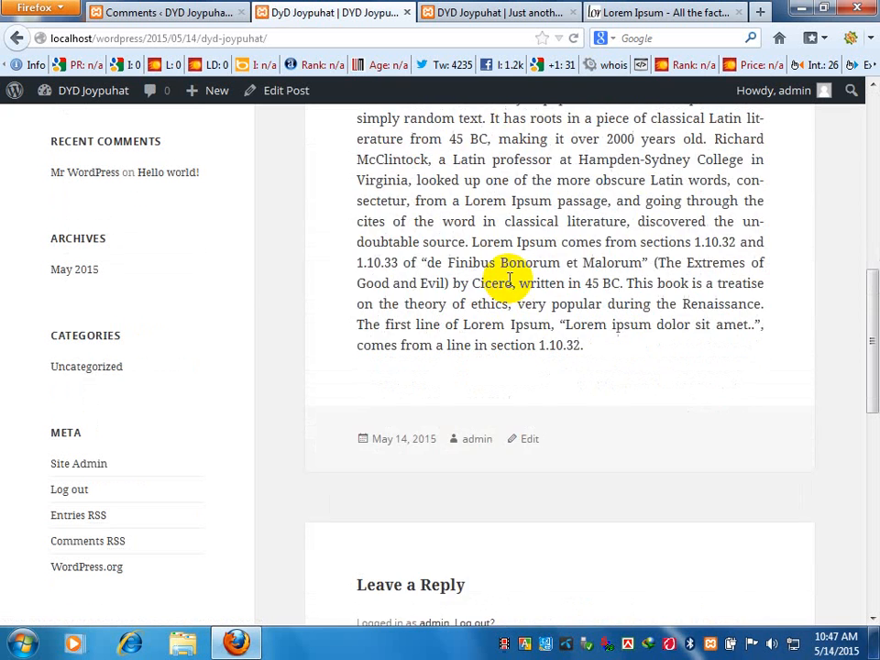
{"action": "left_click", "coordinate": [498, 261]}
{"action": "scroll", "coordinate": [502, 280], "scroll_direction": "up", "scroll_amount": 2}
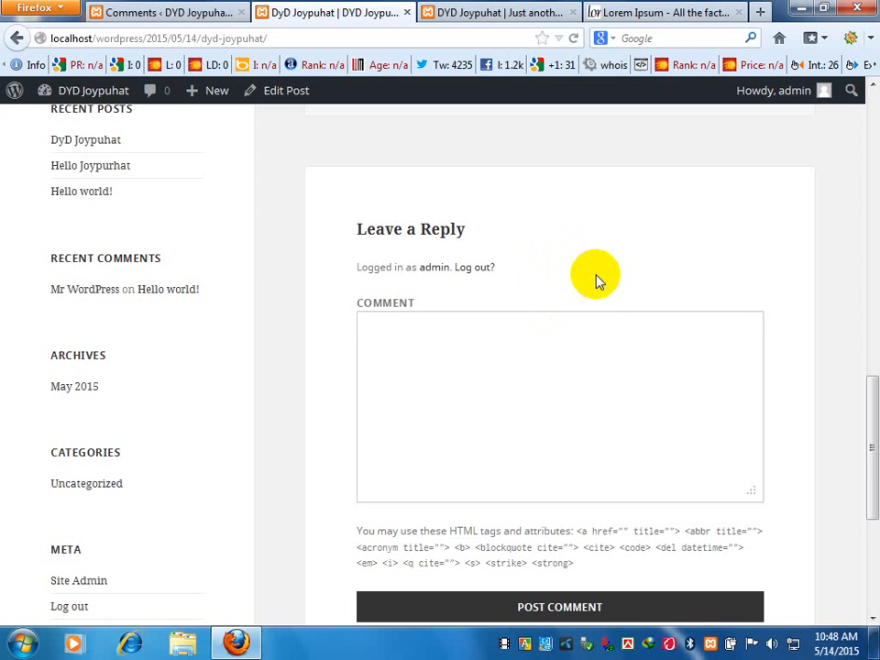
{"action": "left_click", "coordinate": [548, 349]}
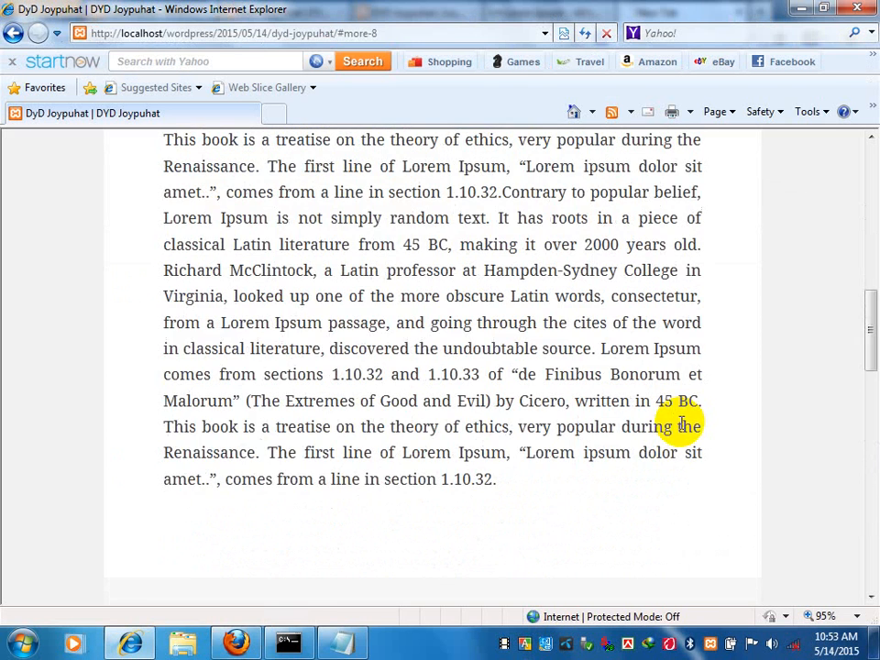
Compare the "DyD Joypuhat" post as a visitor in Internet Explorer with the logged-in admin view in Firefox.
{"action": "scroll", "coordinate": [681, 424], "scroll_direction": "up", "scroll_amount": 15}
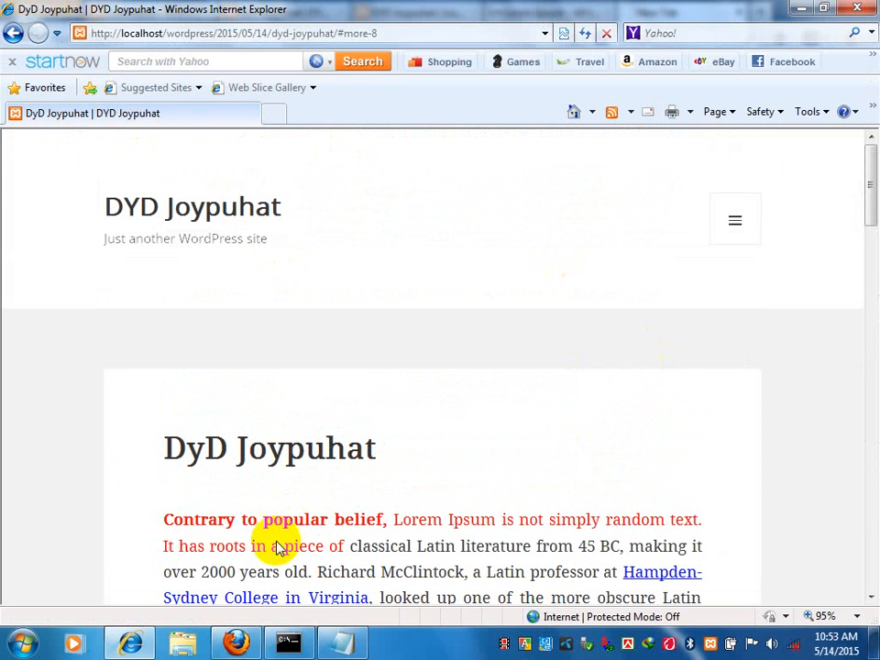
{"action": "left_click", "coordinate": [240, 645]}
{"action": "left_click", "coordinate": [518, 12]}
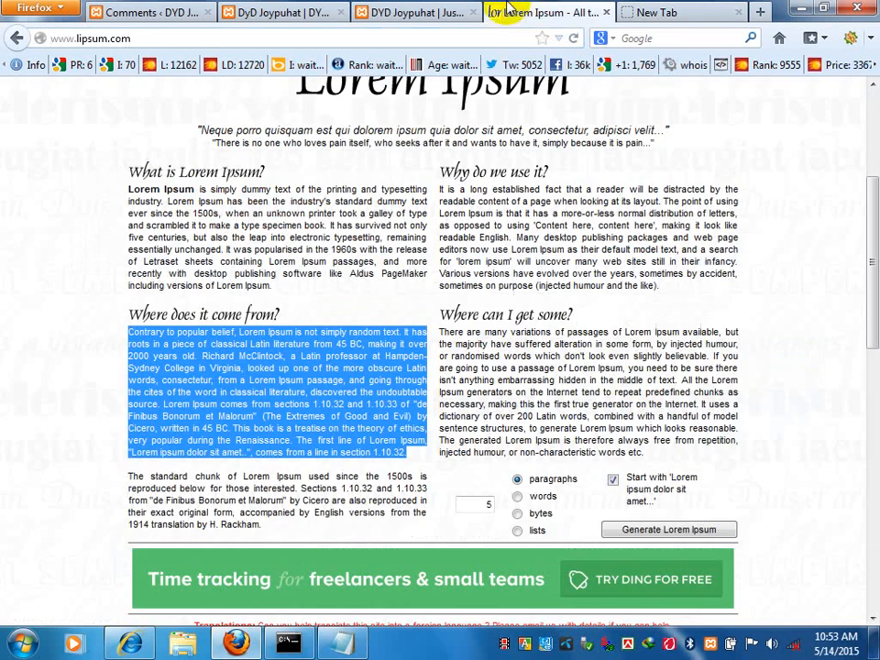
{"action": "left_click", "coordinate": [283, 9]}
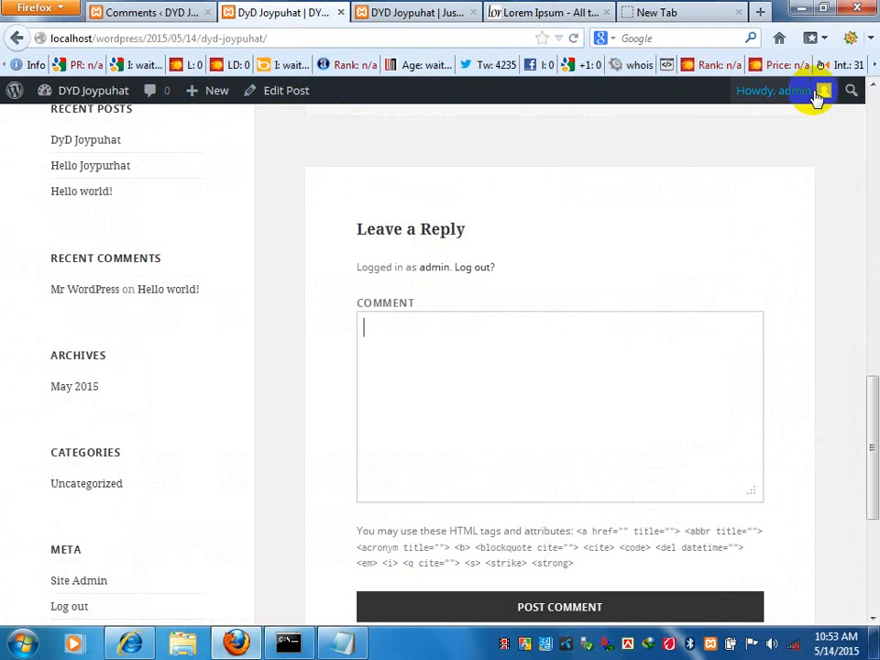
{"action": "mouse_move", "coordinate": [820, 96]}
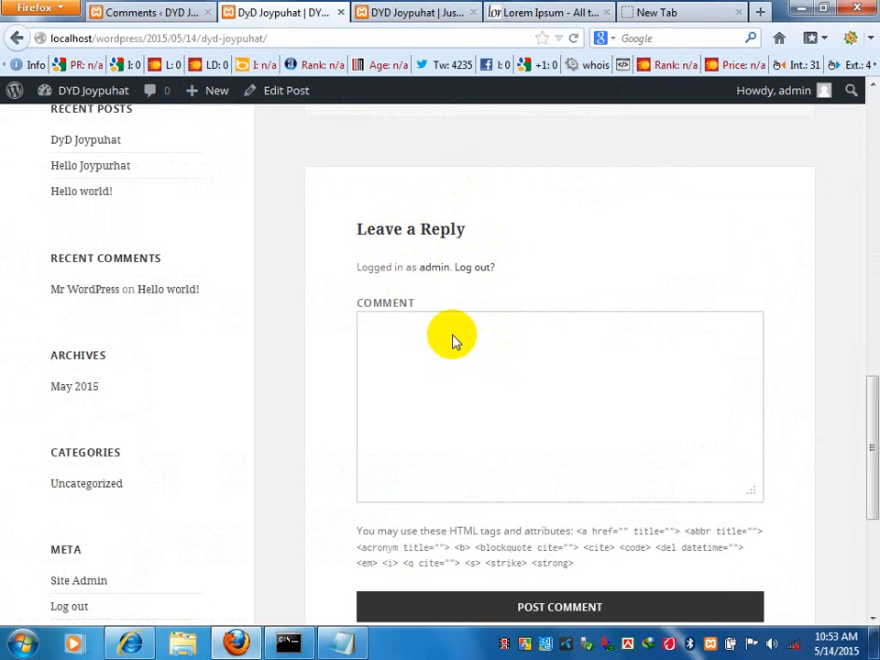
In Internet Explorer, enter the commenter's name and e-mail in the post's Leave a Reply form, leaving the website empty.
{"action": "left_click", "coordinate": [137, 640]}
{"action": "scroll", "coordinate": [489, 363], "scroll_direction": "down", "scroll_amount": 10}
{"action": "scroll", "coordinate": [488, 352], "scroll_direction": "down", "scroll_amount": 10}
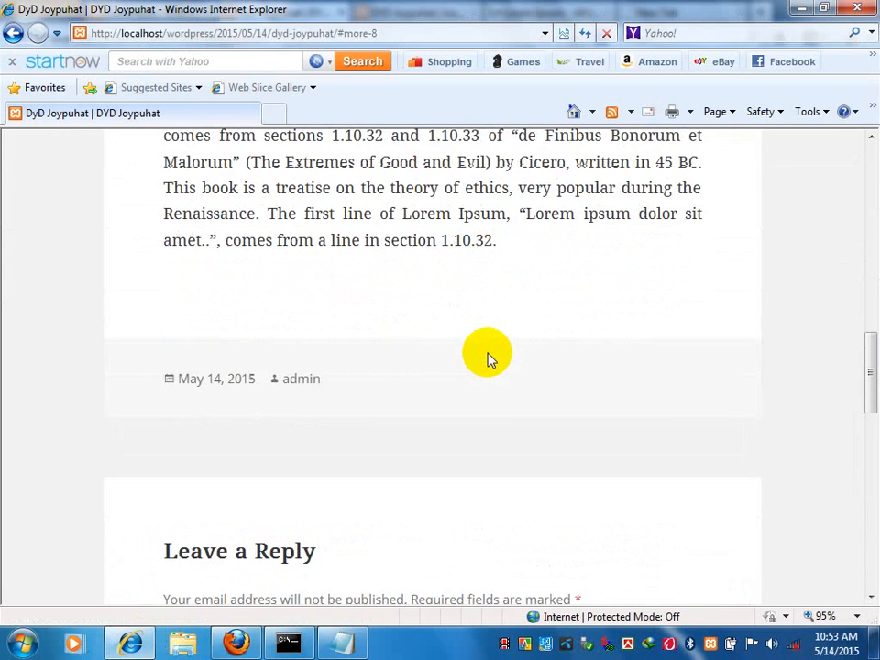
{"action": "scroll", "coordinate": [275, 450], "scroll_direction": "down", "scroll_amount": 1}
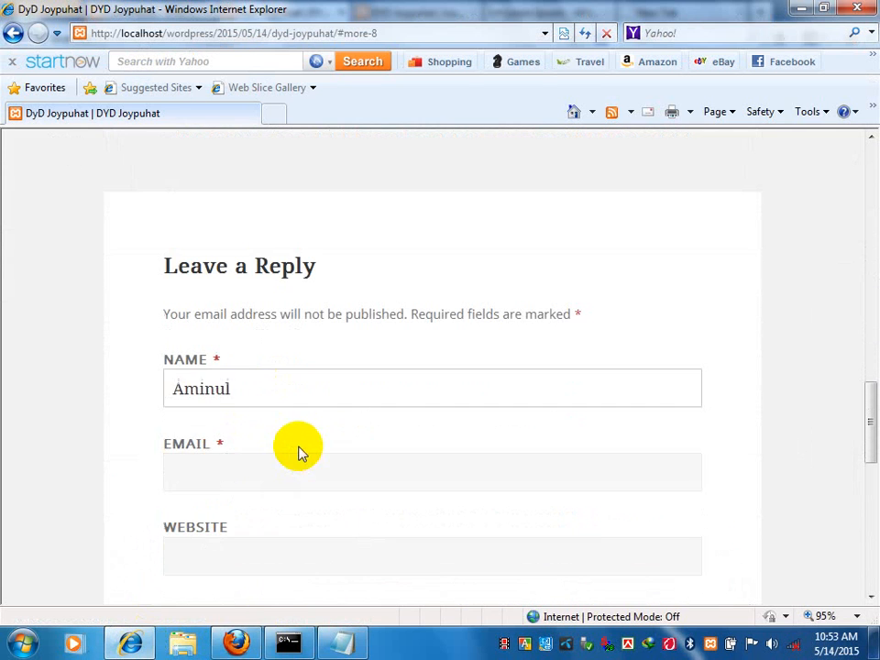
{"action": "left_click", "coordinate": [267, 462]}
{"action": "scroll", "coordinate": [266, 462], "scroll_direction": "down", "scroll_amount": 1}
{"action": "left_click", "coordinate": [261, 488]}
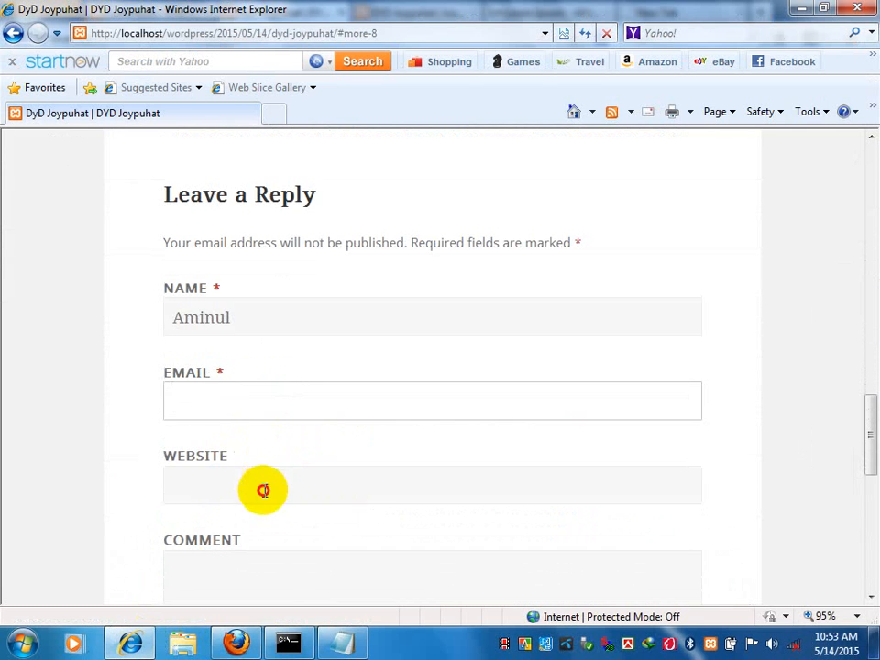
{"action": "scroll", "coordinate": [285, 330], "scroll_direction": "down", "scroll_amount": 1}
{"action": "left_click", "coordinate": [284, 472]}
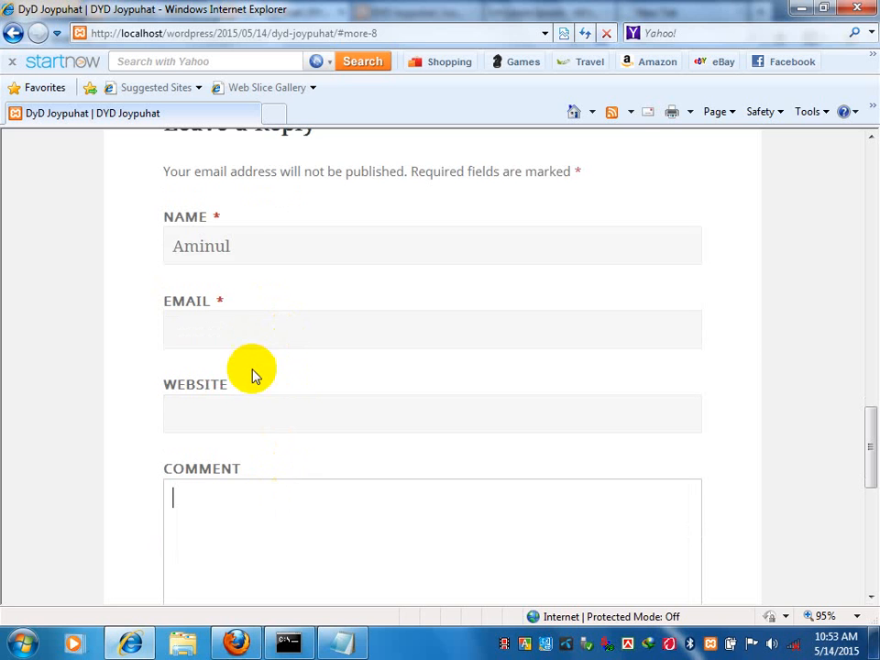
{"action": "left_click", "coordinate": [258, 340]}
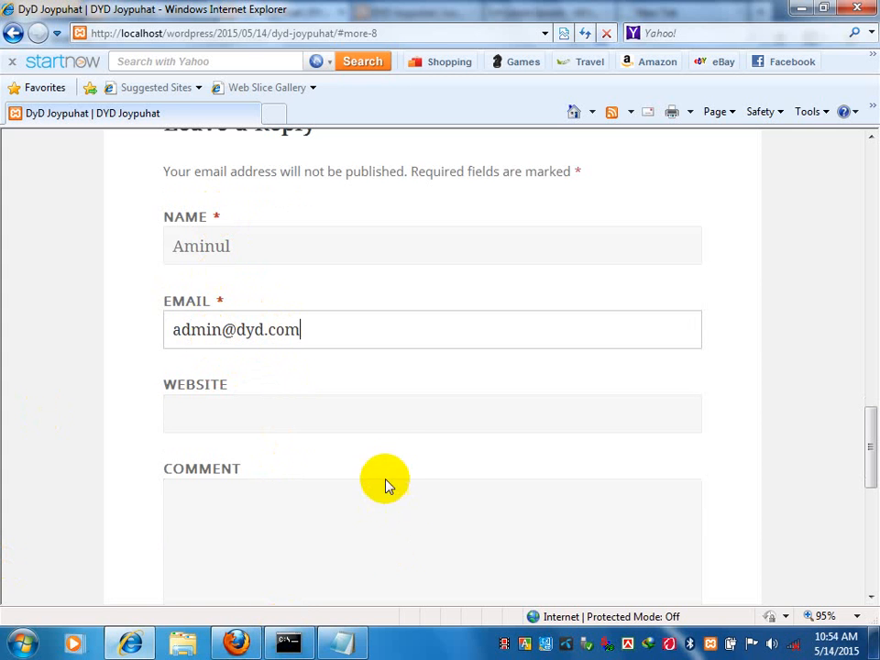
{"action": "left_click", "coordinate": [390, 413]}
{"action": "left_click", "coordinate": [371, 507]}
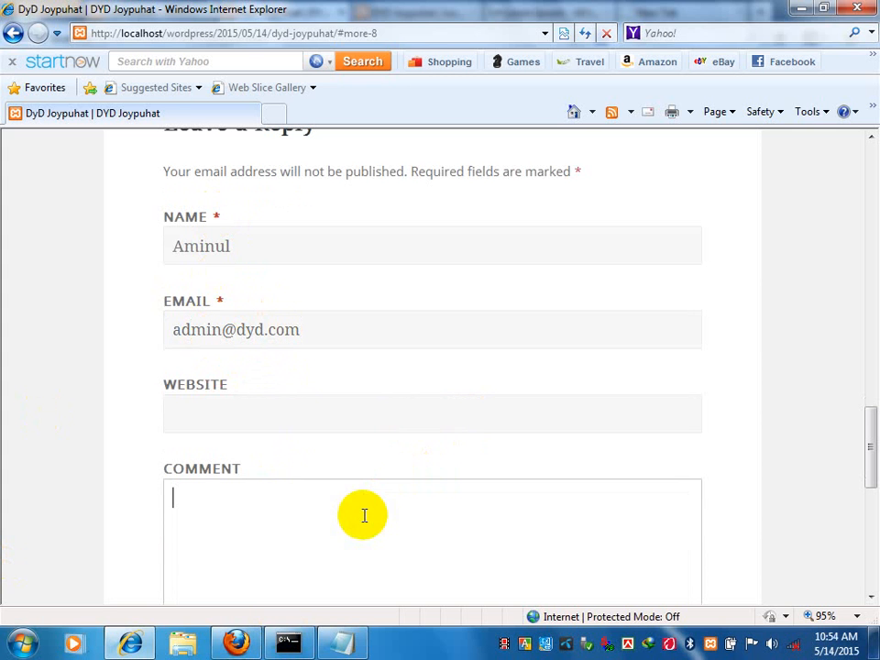
Switch to Firefox and copy a passage from the "What is Lorem Ipsum?" paragraph on lipsum.com.
{"action": "left_click", "coordinate": [235, 641]}
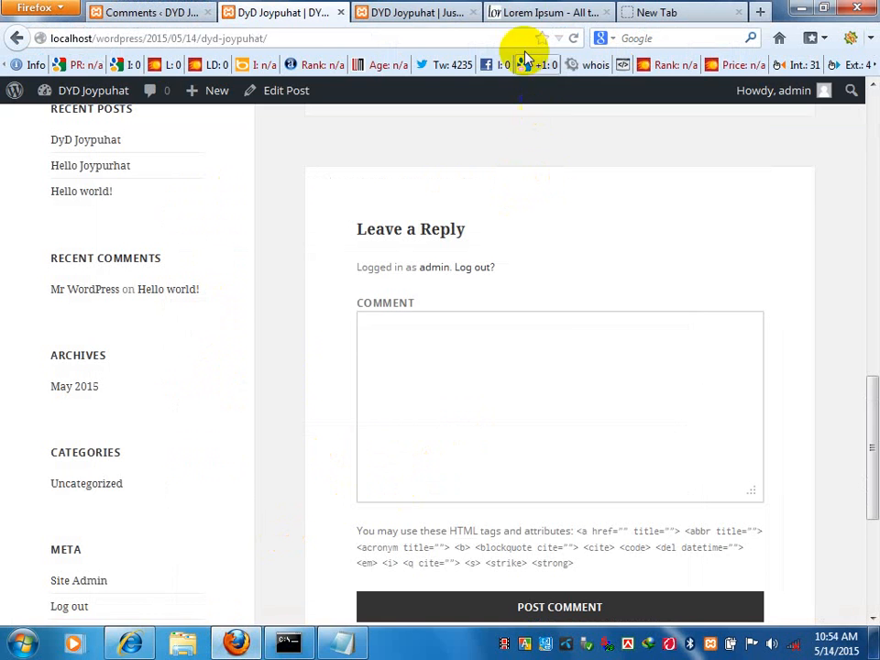
{"action": "left_click", "coordinate": [553, 11]}
{"action": "left_click_drag", "start_coordinate": [234, 213], "coordinate": [337, 249]}
{"action": "key", "text": "ctrl+c"}
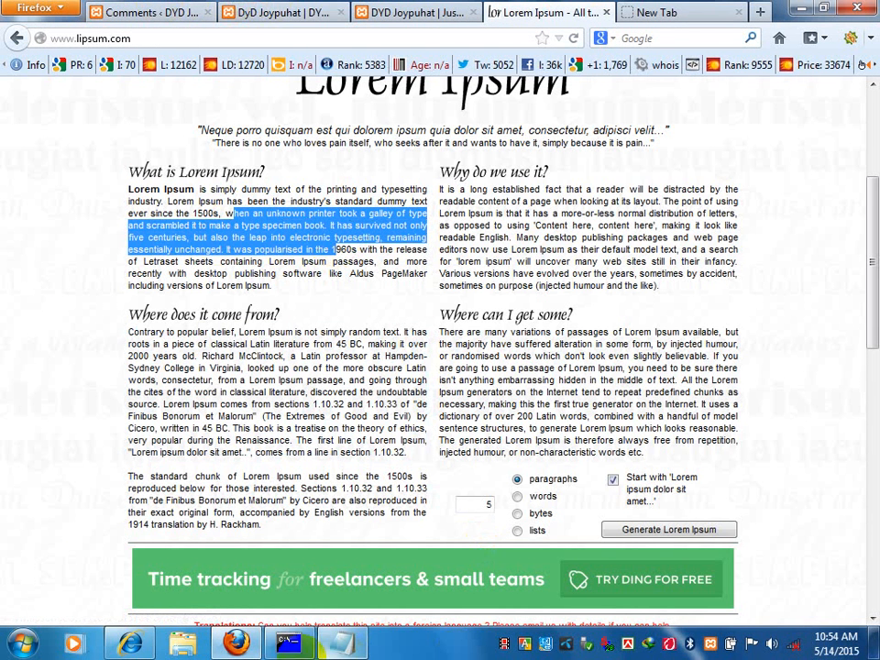
Return to Internet Explorer, paste the copied passage as the comment text and post the comment.
{"action": "left_click", "coordinate": [133, 644]}
{"action": "right_click", "coordinate": [344, 524]}
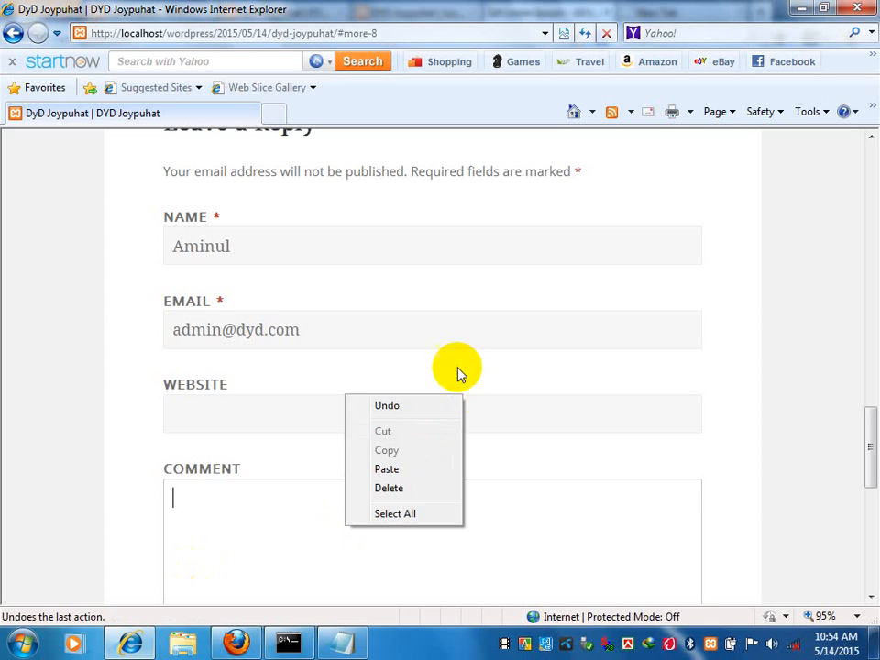
{"action": "left_click", "coordinate": [385, 468]}
{"action": "scroll", "coordinate": [746, 363], "scroll_direction": "down", "scroll_amount": 3}
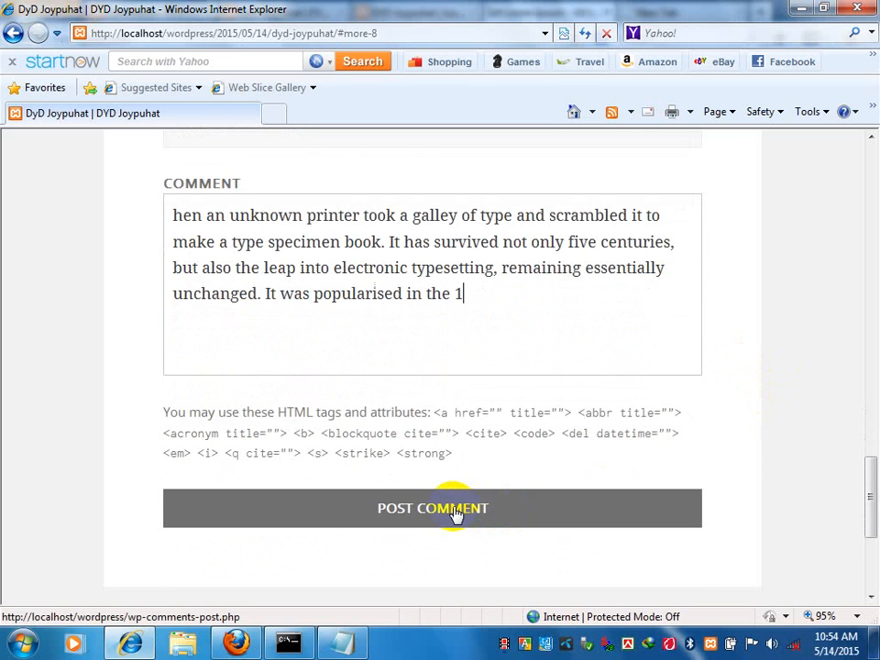
{"action": "left_click", "coordinate": [452, 513]}
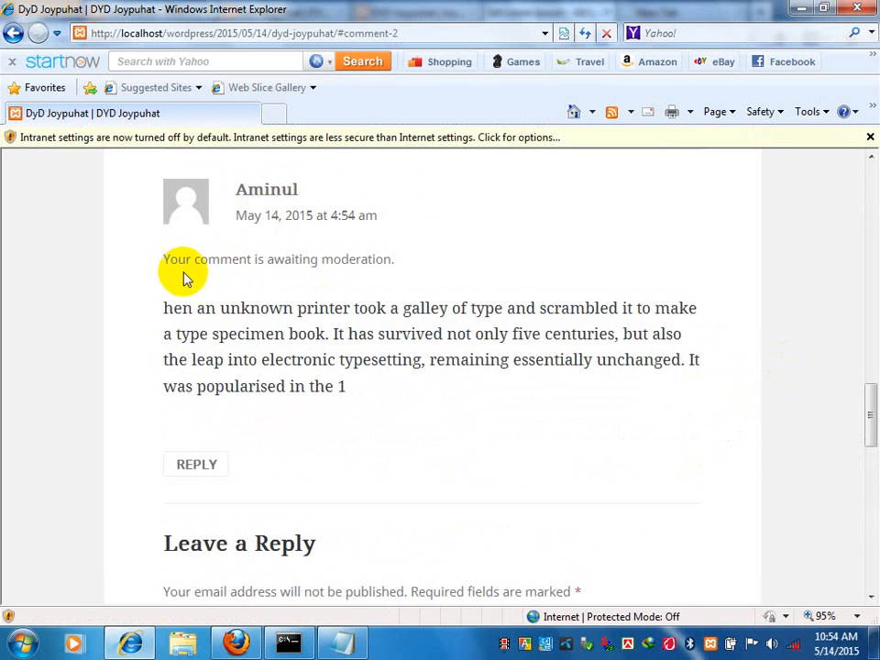
Review the submitted comment and its moderation status under the post, dismissing the intranet settings notice.
{"action": "left_click_drag", "start_coordinate": [168, 296], "coordinate": [304, 334]}
{"action": "left_click", "coordinate": [638, 371]}
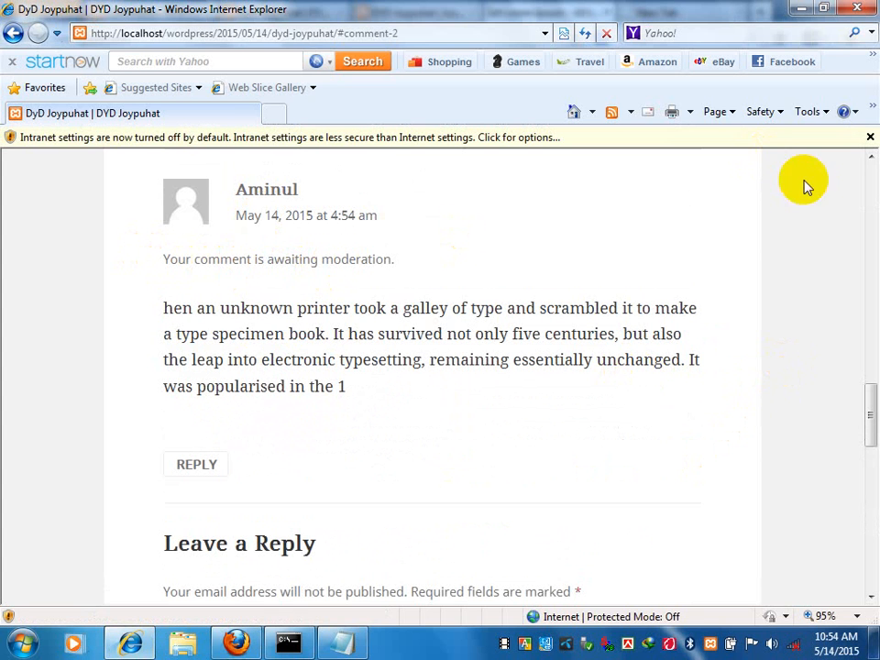
{"action": "left_click", "coordinate": [872, 141]}
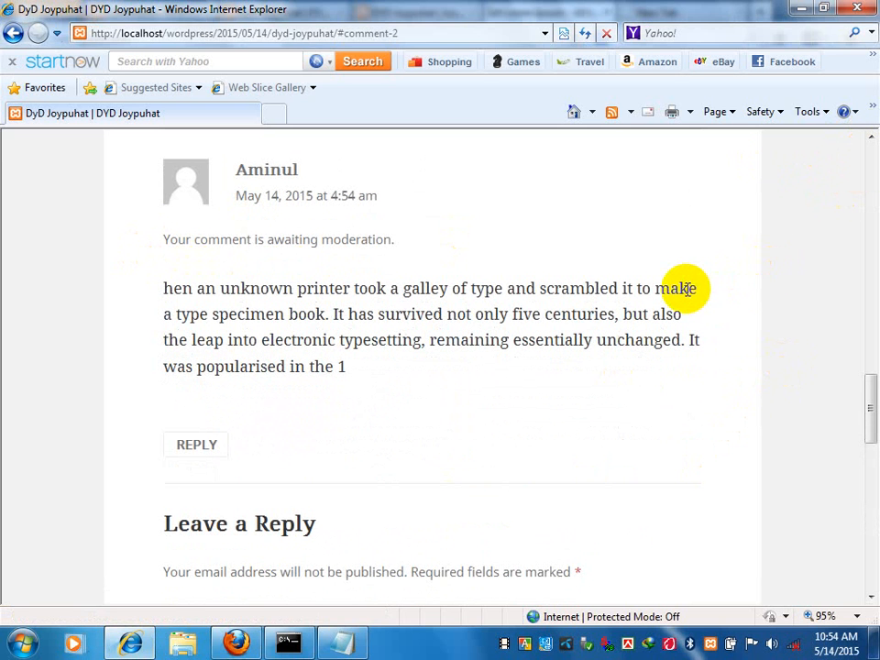
{"action": "scroll", "coordinate": [307, 320], "scroll_direction": "up", "scroll_amount": 2}
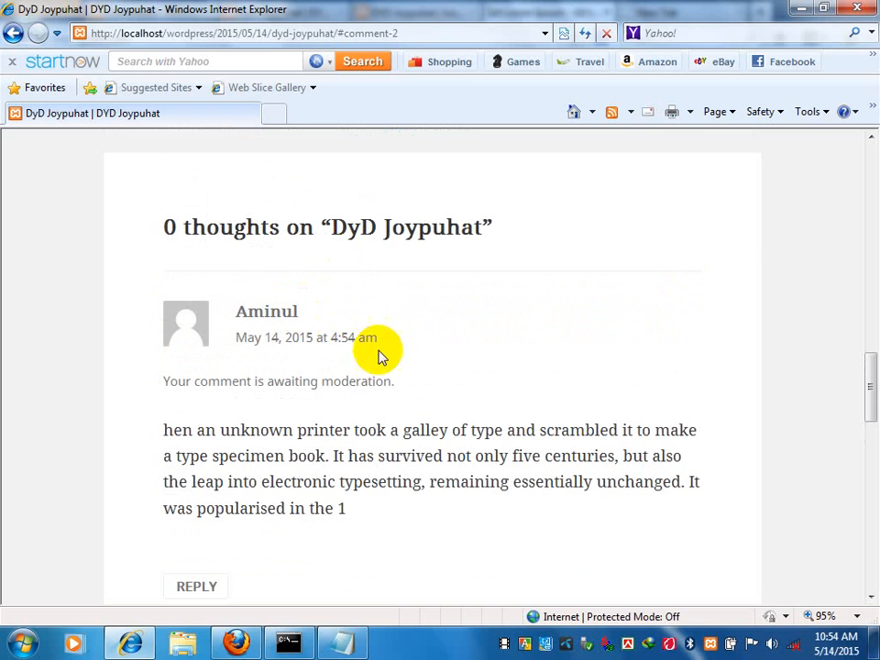
Switch to Firefox, open the WordPress dashboard and approve the pending comment on "DyD Joypuhat" in the Activity section.
{"action": "left_click", "coordinate": [236, 642]}
{"action": "left_click", "coordinate": [151, 12]}
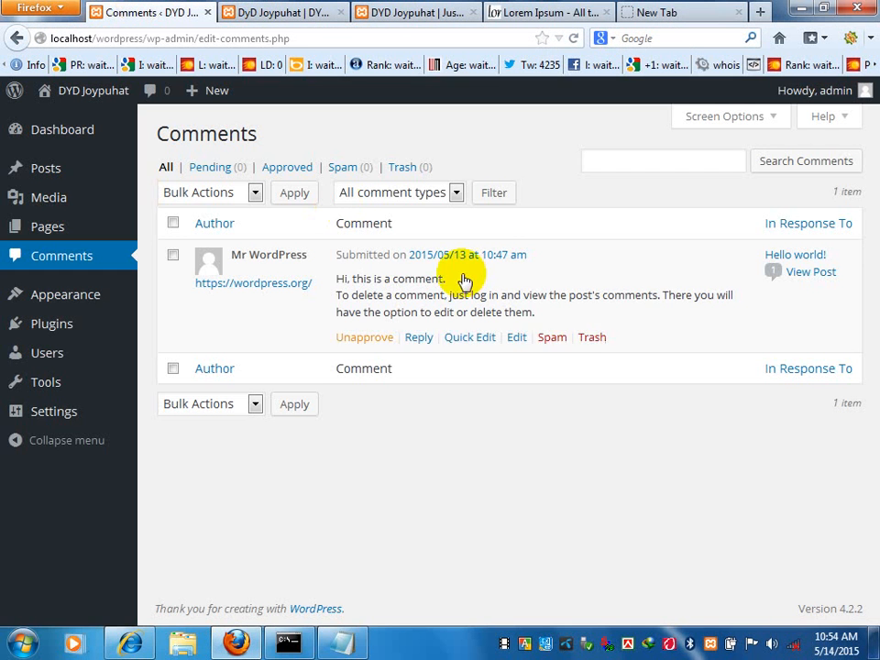
{"action": "left_click", "coordinate": [63, 131]}
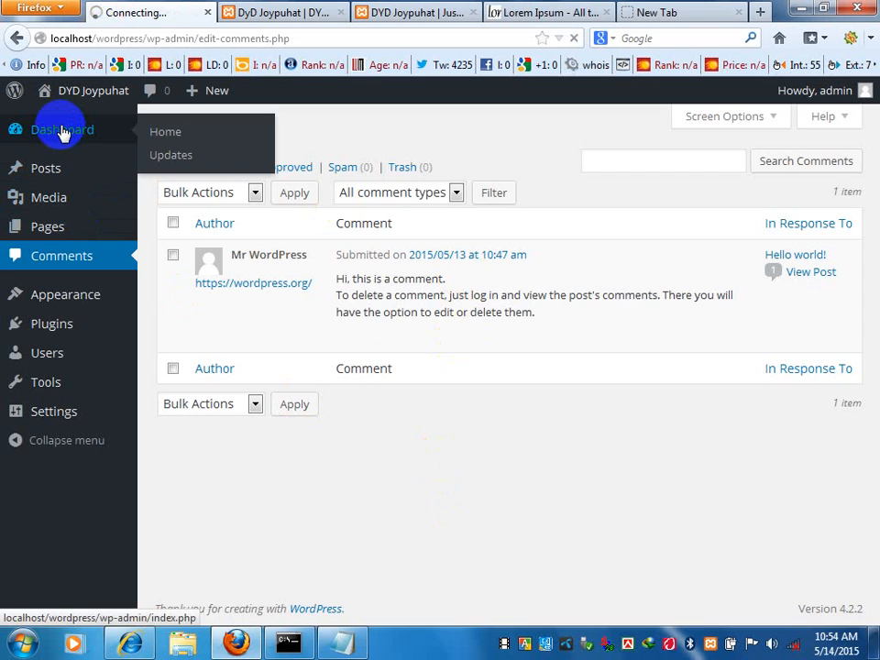
{"action": "scroll", "coordinate": [491, 408], "scroll_direction": "down", "scroll_amount": 3}
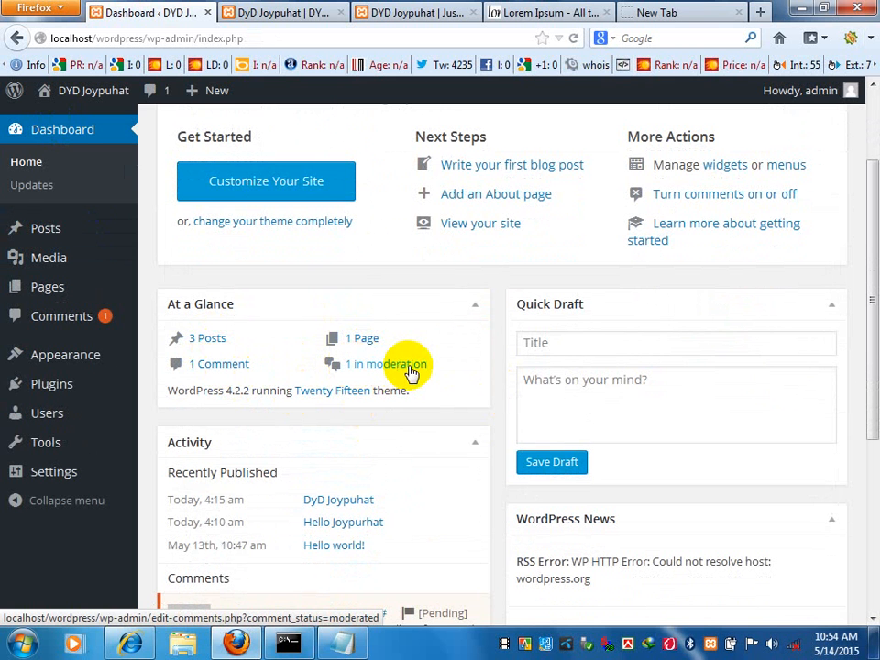
{"action": "scroll", "coordinate": [467, 350], "scroll_direction": "down", "scroll_amount": 5}
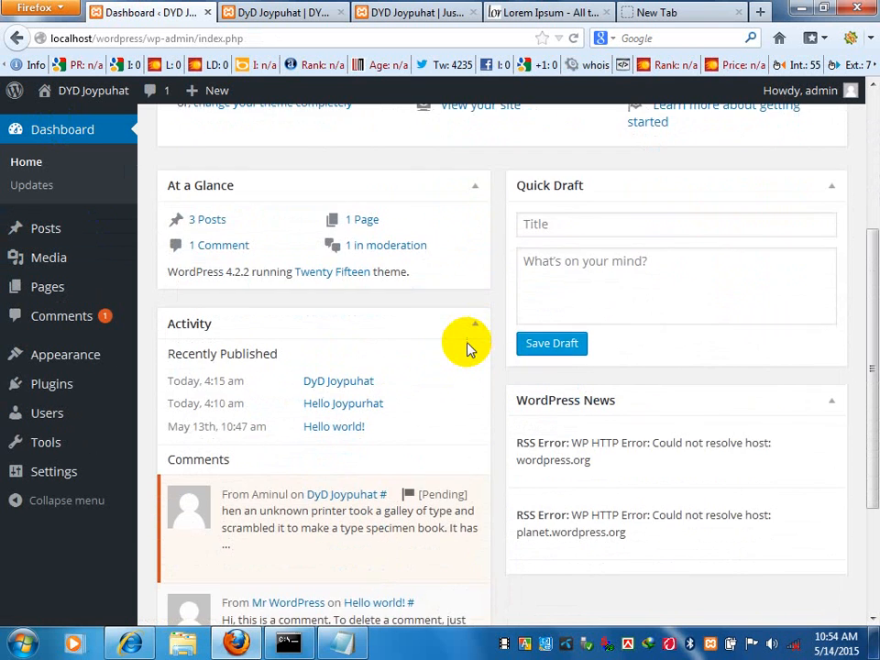
{"action": "scroll", "coordinate": [470, 350], "scroll_direction": "down", "scroll_amount": 1}
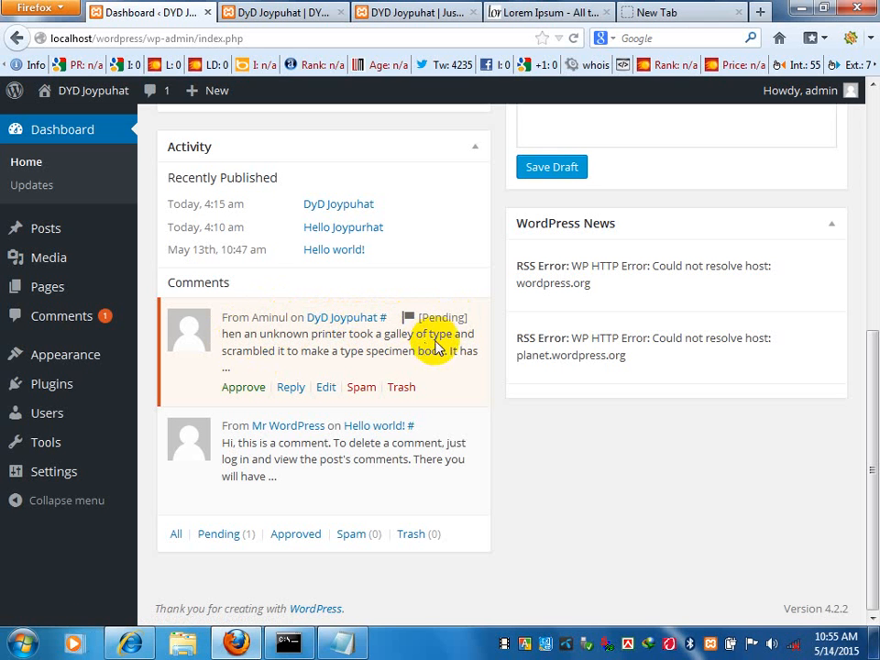
{"action": "left_click", "coordinate": [235, 388]}
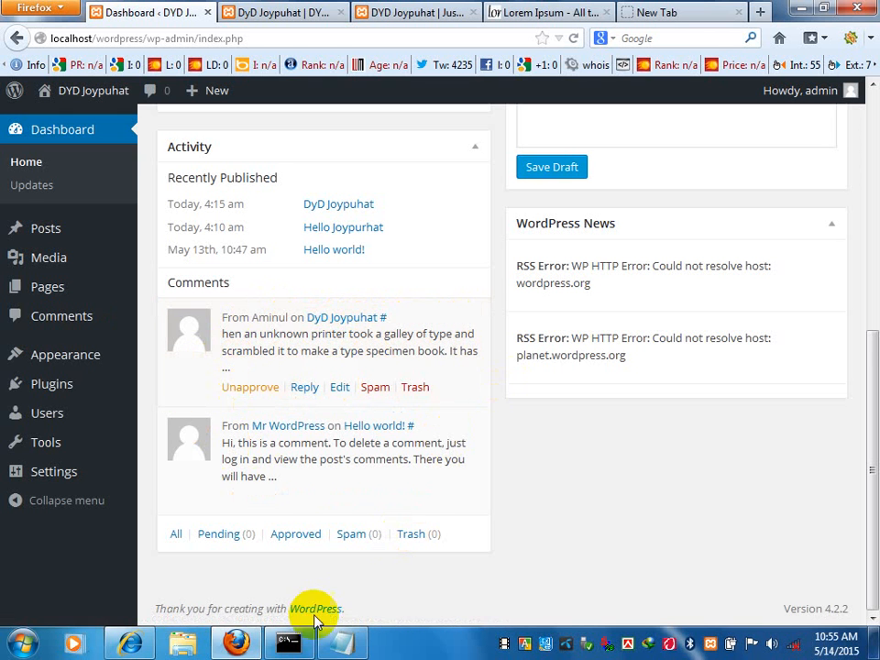
Return to Internet Explorer and open a new InPrivate browsing window.
{"action": "left_click", "coordinate": [130, 643]}
{"action": "scroll", "coordinate": [369, 373], "scroll_direction": "up", "scroll_amount": 3}
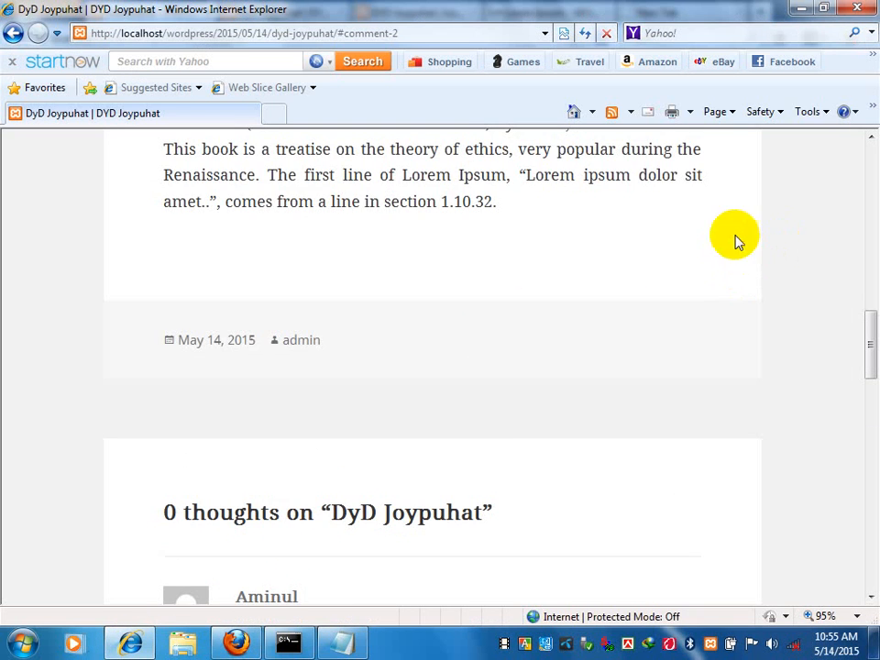
{"action": "right_click", "coordinate": [509, 220]}
{"action": "left_click", "coordinate": [786, 268]}
{"action": "key", "text": "ctrl+shift+p"}
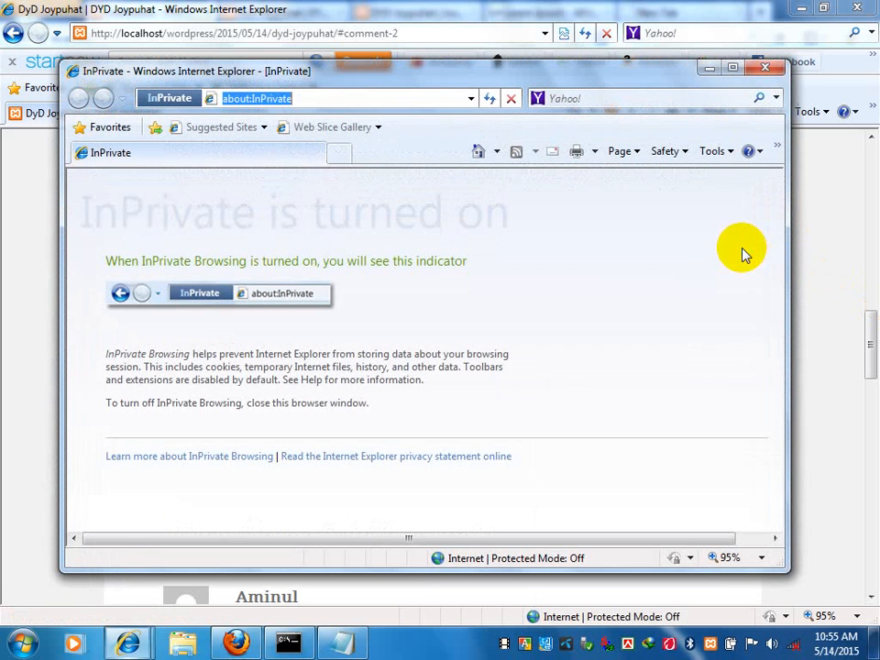
{"action": "key", "text": "ctrl+v"}
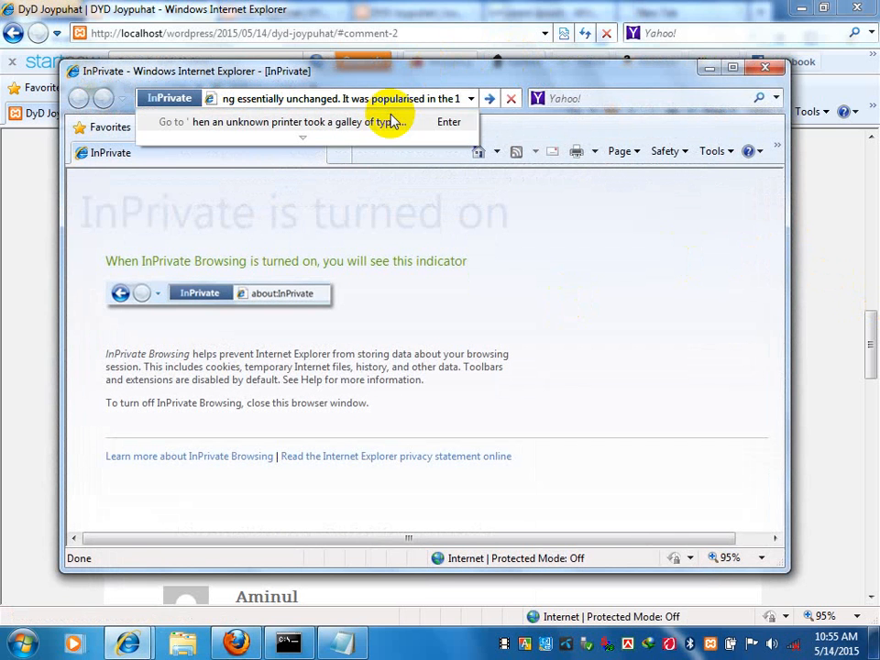
{"action": "key", "text": "ctrl+a"}
{"action": "key", "text": "Delete"}
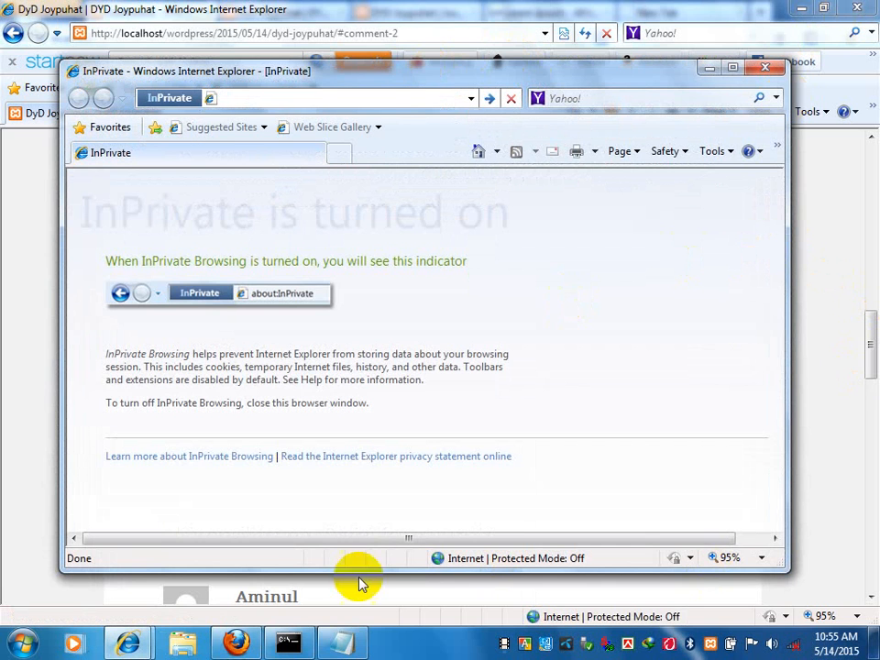
Copy the site address from Notepad, load 192.168.173.1/wordpress in the maximized InPrivate window and check the comment count under "DyD Joypuhat".
{"action": "left_click", "coordinate": [341, 643]}
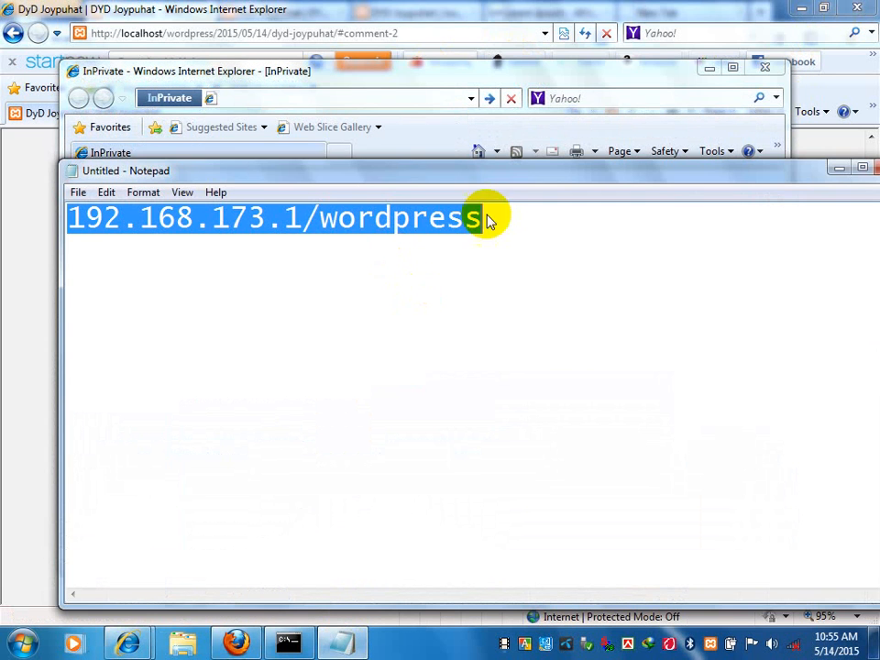
{"action": "left_click", "coordinate": [442, 98]}
{"action": "type", "text": "192.168.173.1/wordpress"}
{"action": "key", "text": "Return"}
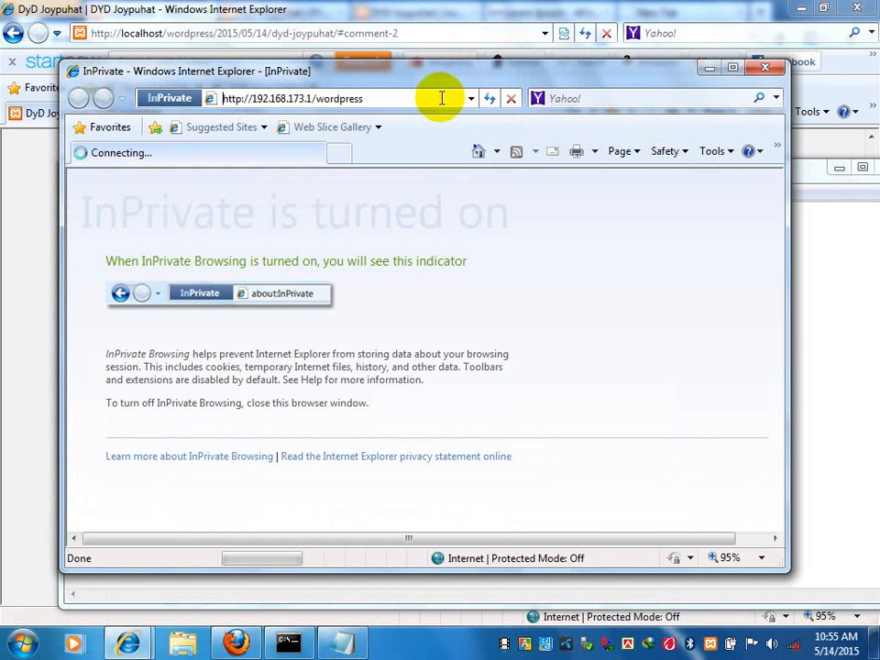
{"action": "double_click", "coordinate": [449, 71]}
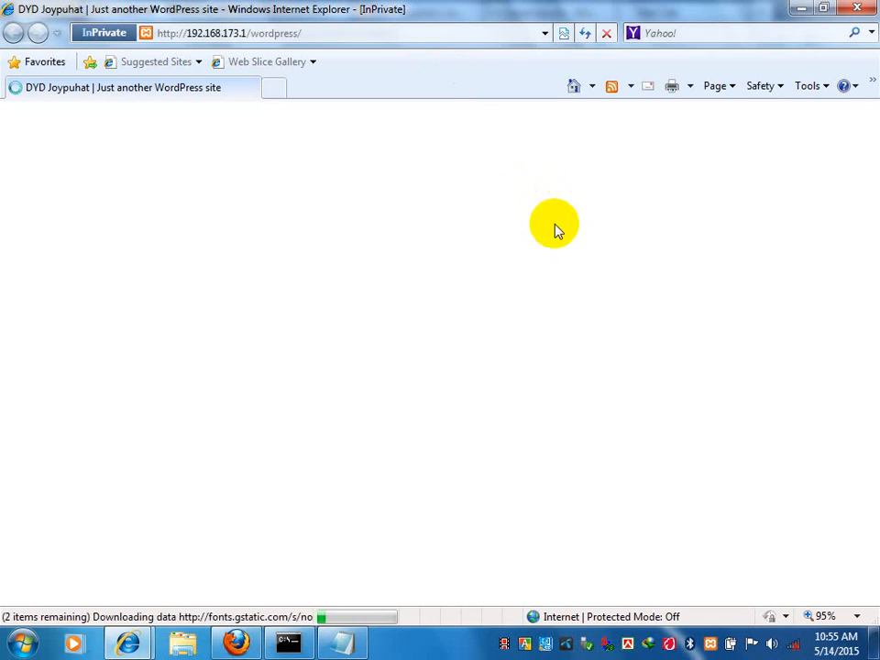
{"action": "scroll", "coordinate": [535, 241], "scroll_direction": "down", "scroll_amount": 5}
{"action": "scroll", "coordinate": [524, 265], "scroll_direction": "up", "scroll_amount": 1}
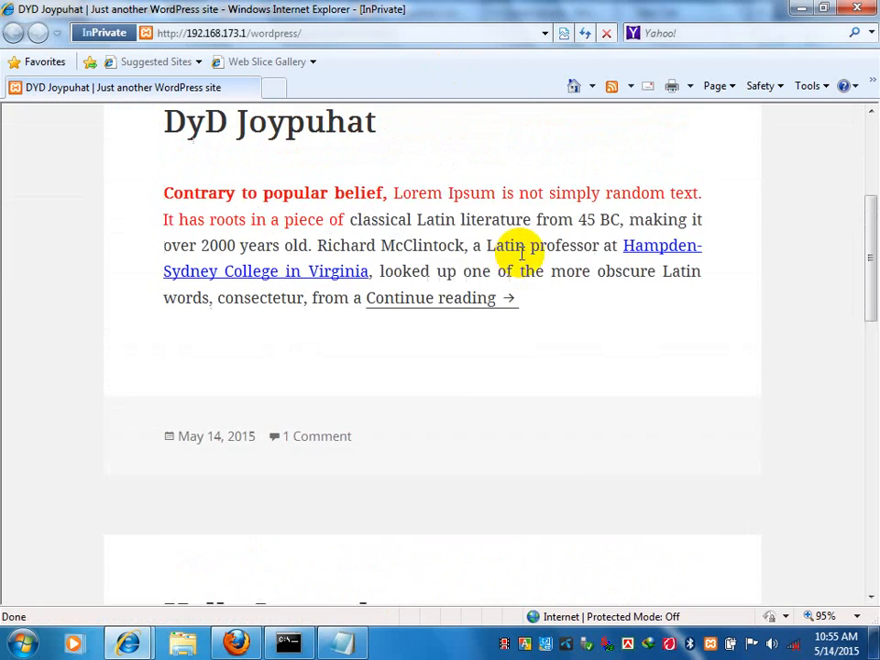
Open the full "DyD Joypuhat" post in the InPrivate window and compare its comment section with the original Internet Explorer window, minimizing the latter.
{"action": "left_click", "coordinate": [472, 304]}
{"action": "scroll", "coordinate": [562, 287], "scroll_direction": "down", "scroll_amount": 6}
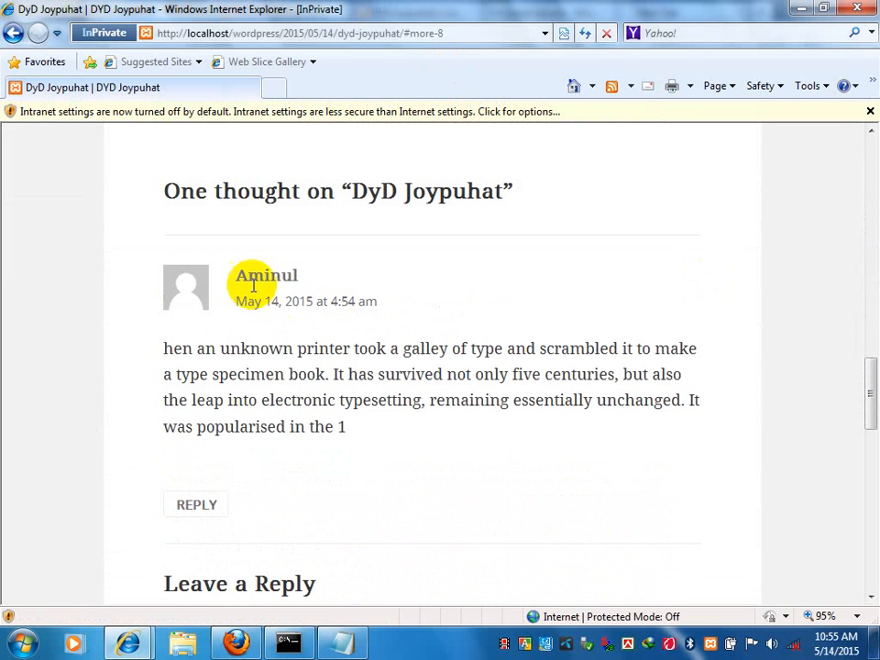
{"action": "mouse_move", "coordinate": [129, 640]}
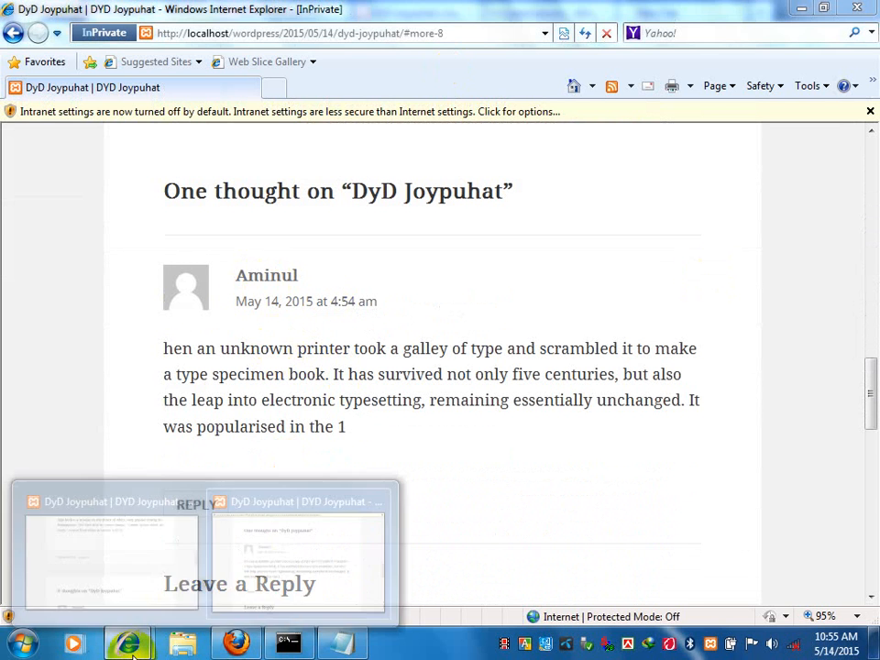
{"action": "left_click", "coordinate": [79, 569]}
{"action": "scroll", "coordinate": [240, 385], "scroll_direction": "up", "scroll_amount": 2}
{"action": "scroll", "coordinate": [246, 366], "scroll_direction": "down", "scroll_amount": 5}
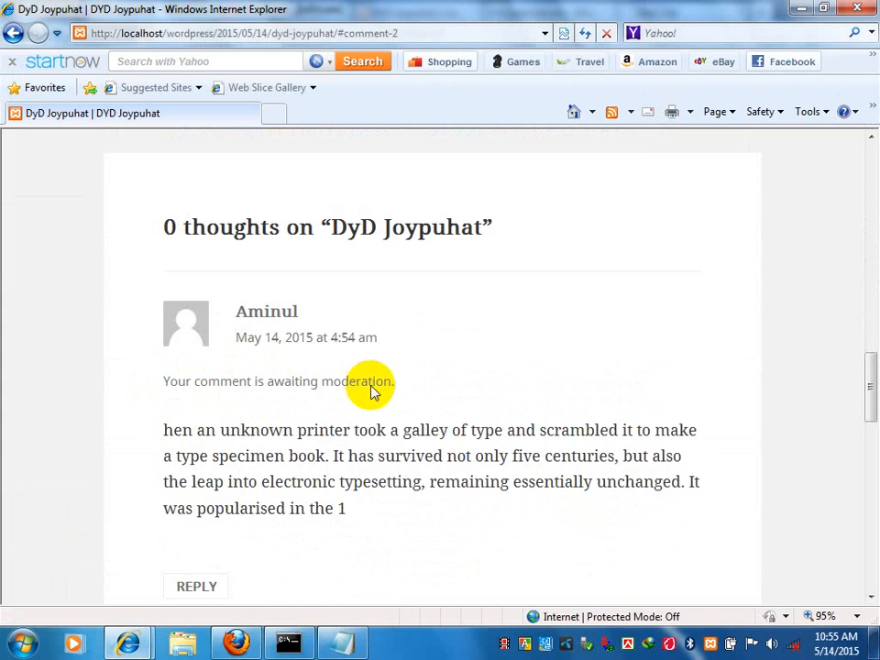
{"action": "left_click", "coordinate": [797, 11]}
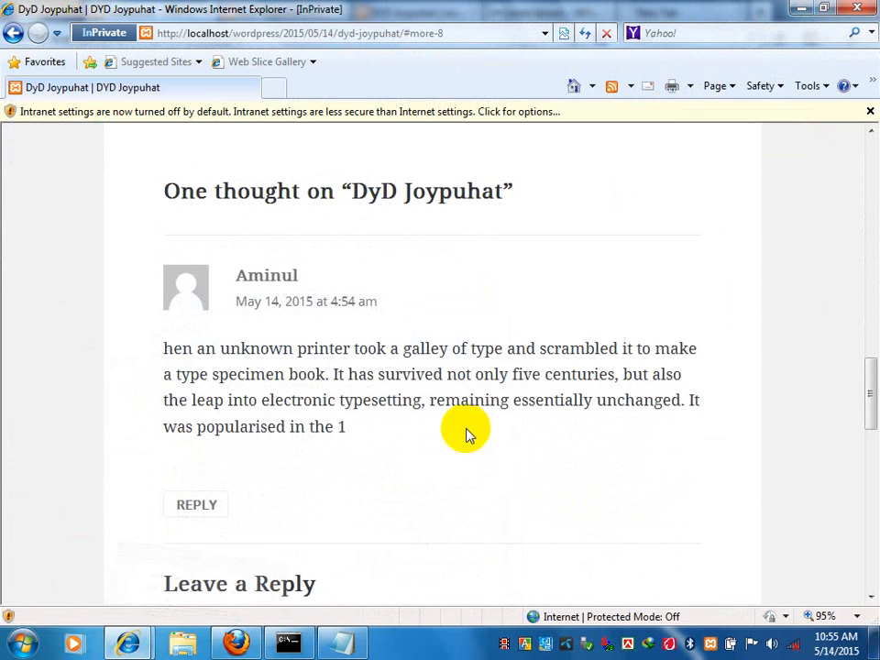
Examine the text of the approved visitor comment under the post in the InPrivate window.
{"action": "scroll", "coordinate": [291, 358], "scroll_direction": "down", "scroll_amount": 1}
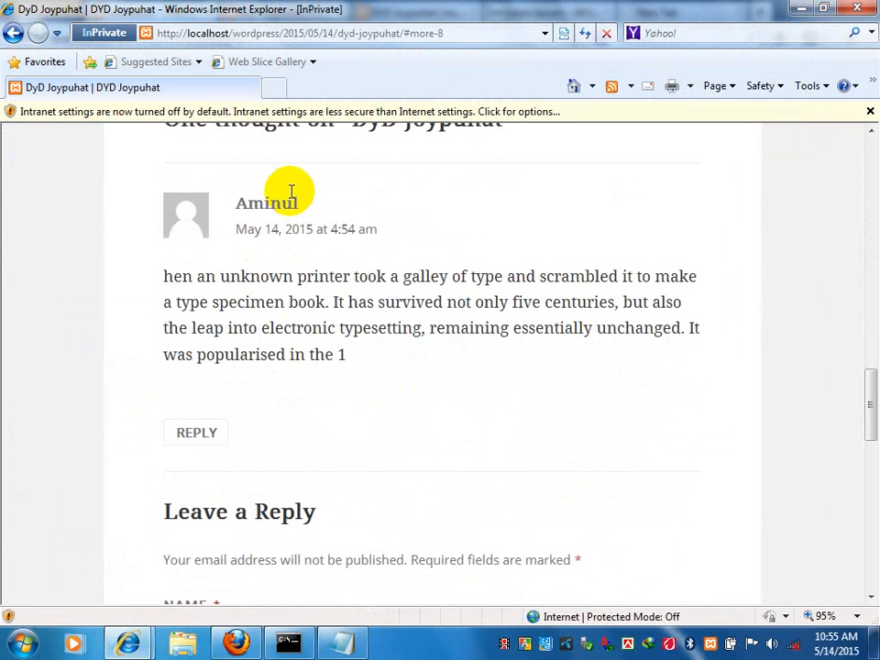
{"action": "triple_click", "coordinate": [174, 282]}
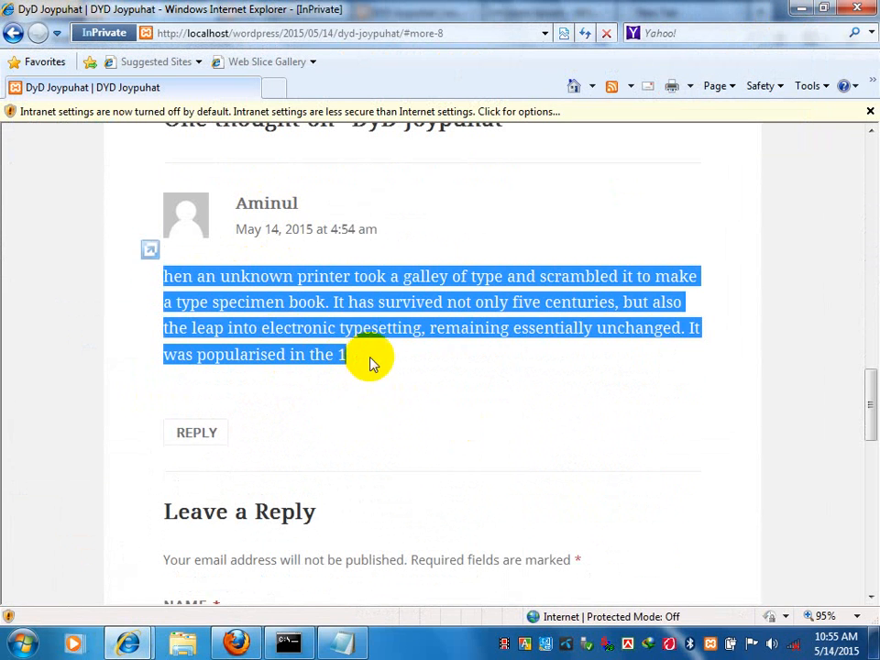
{"action": "left_click", "coordinate": [436, 316]}
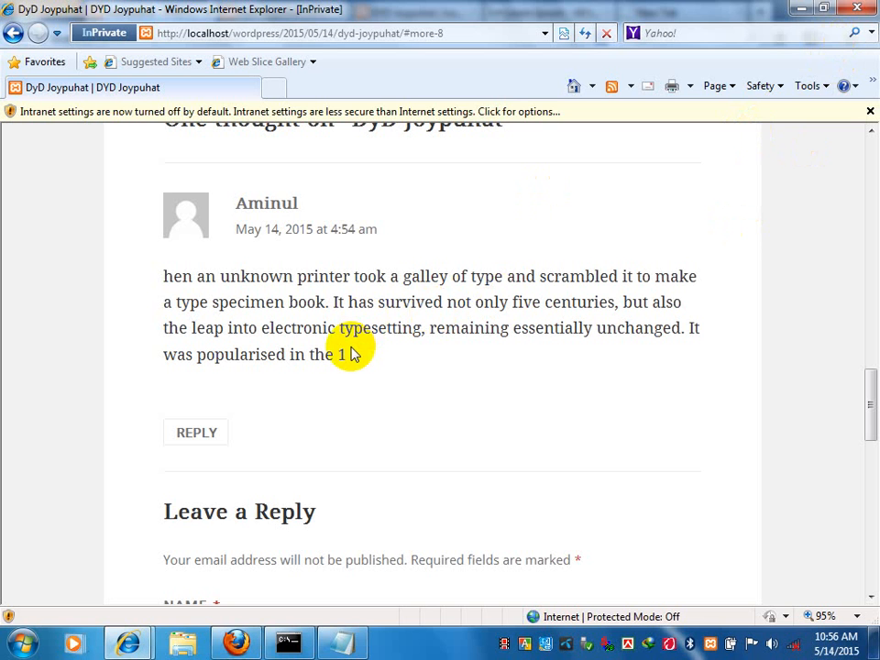
Examine the visitor's Leave a Reply form below the comment, checking its Name, Email and Website fields.
{"action": "scroll", "coordinate": [338, 361], "scroll_direction": "down", "scroll_amount": 3}
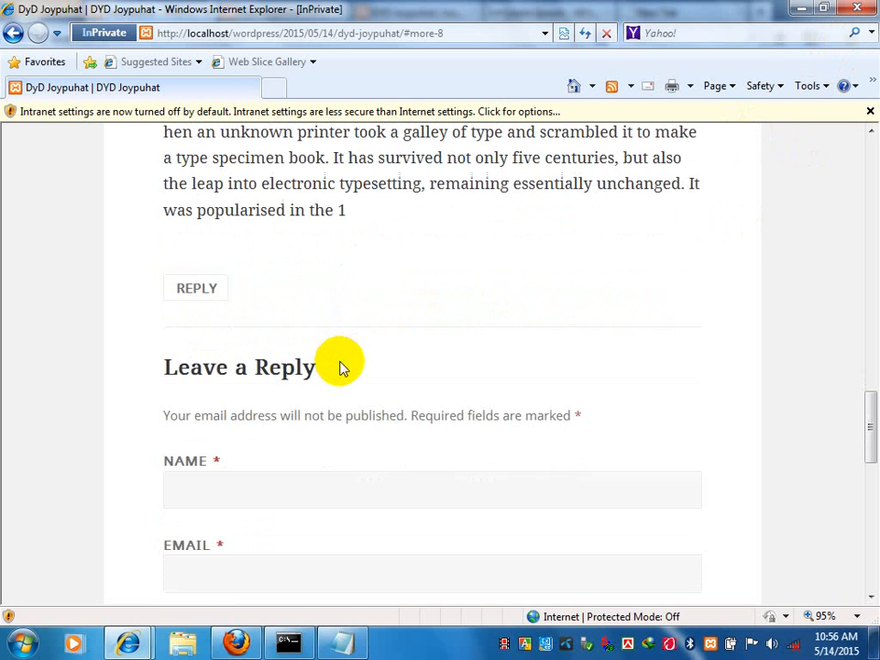
{"action": "scroll", "coordinate": [334, 359], "scroll_direction": "down", "scroll_amount": 3}
{"action": "scroll", "coordinate": [314, 351], "scroll_direction": "down", "scroll_amount": 2}
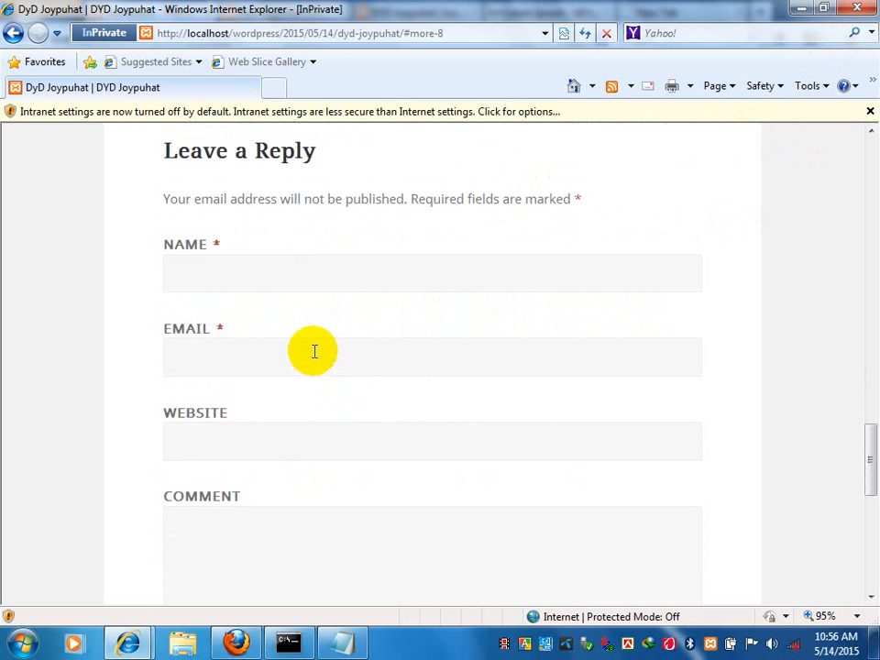
{"action": "left_click", "coordinate": [310, 277]}
{"action": "left_click", "coordinate": [300, 360]}
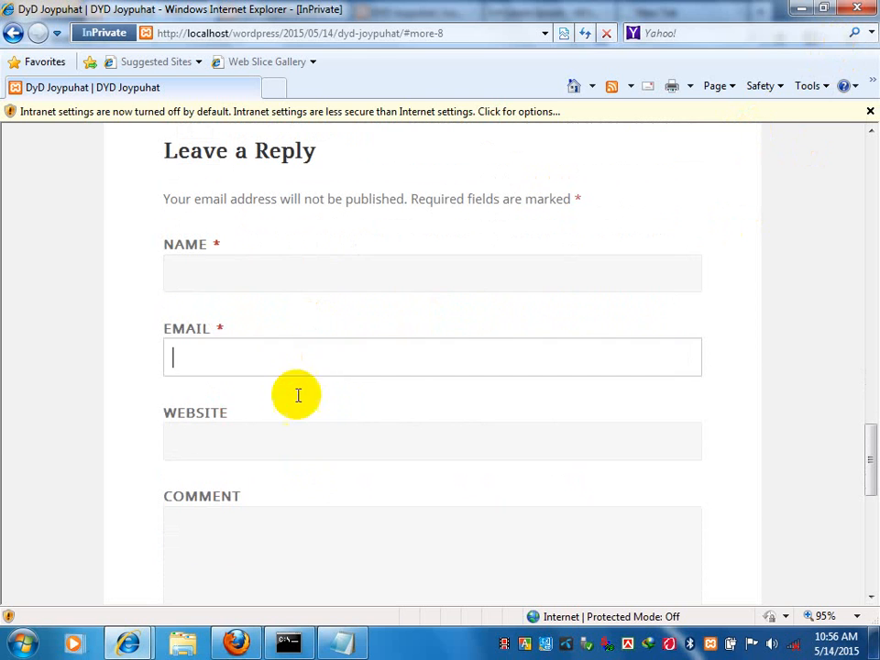
{"action": "left_click", "coordinate": [266, 462]}
{"action": "left_click", "coordinate": [259, 285]}
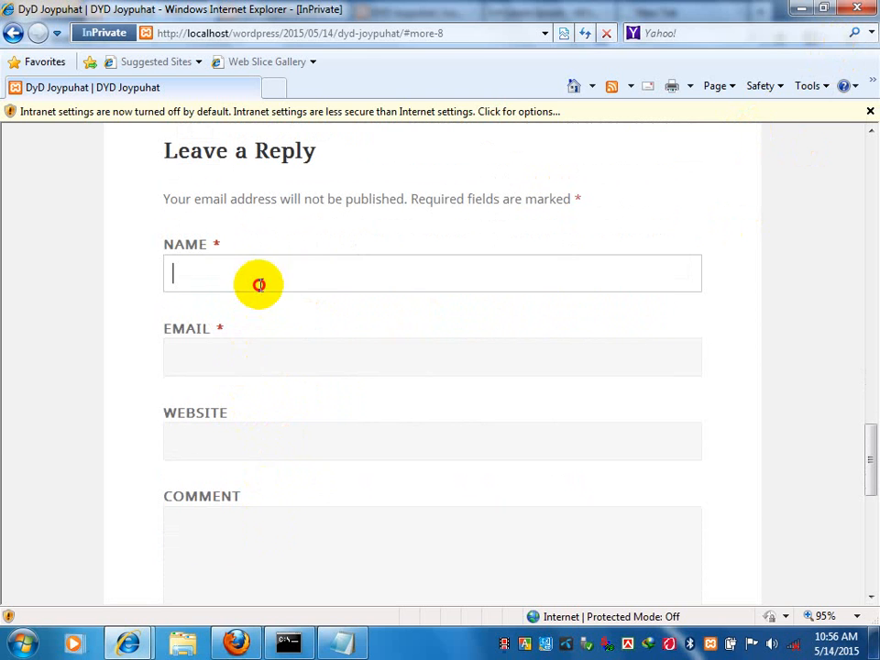
{"action": "left_click", "coordinate": [273, 370]}
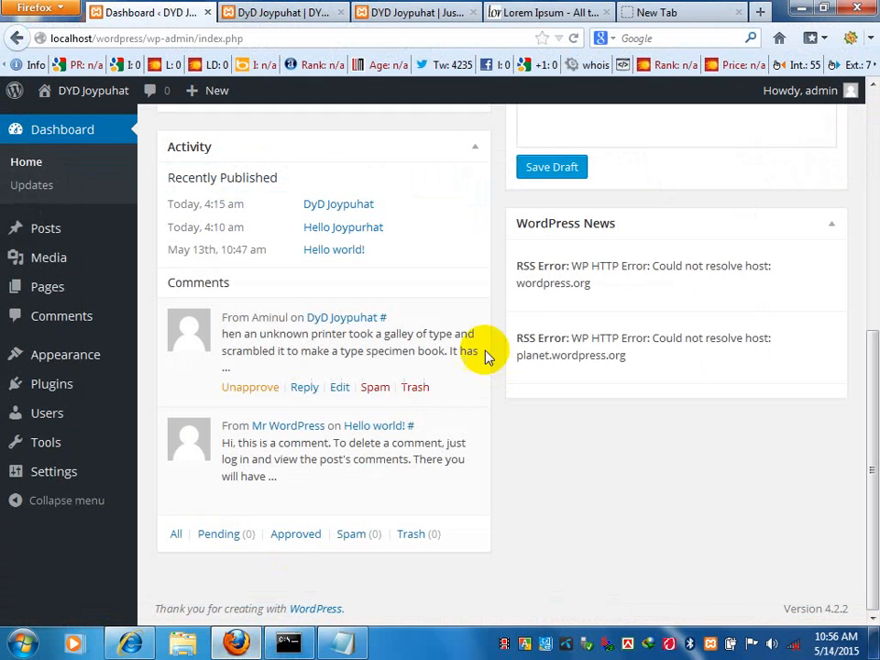
Switch to Firefox, inspect the logged-in admin's reply form on the "DyD Joypuhat" post and return to the WordPress dashboard overview.
{"action": "left_click", "coordinate": [266, 9]}
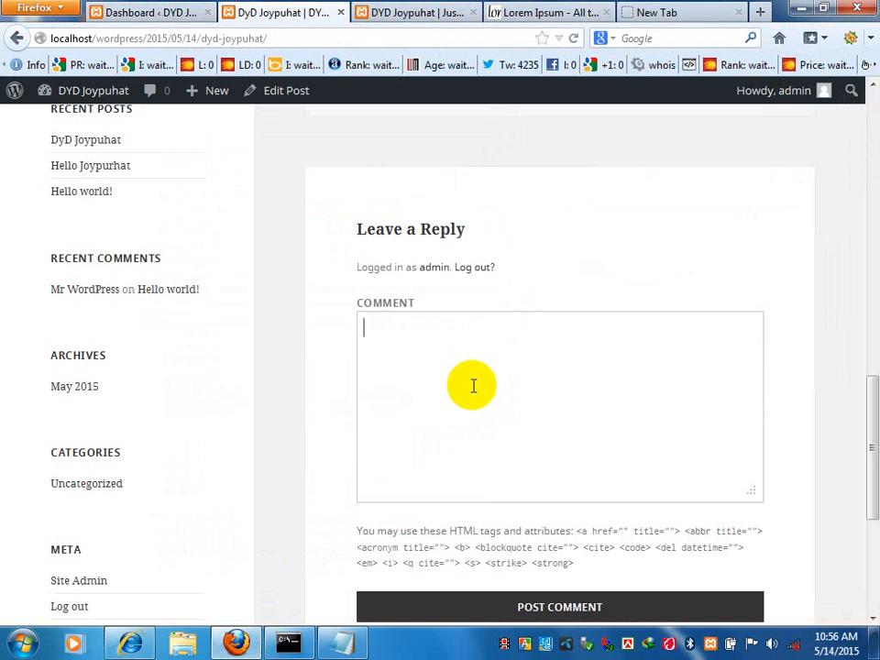
{"action": "left_click", "coordinate": [507, 385]}
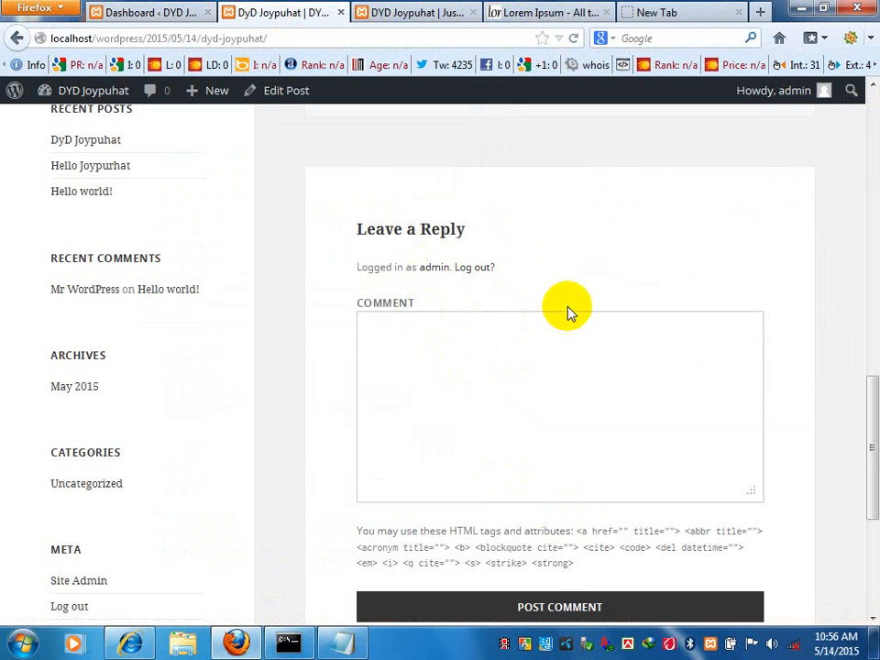
{"action": "left_click", "coordinate": [165, 11]}
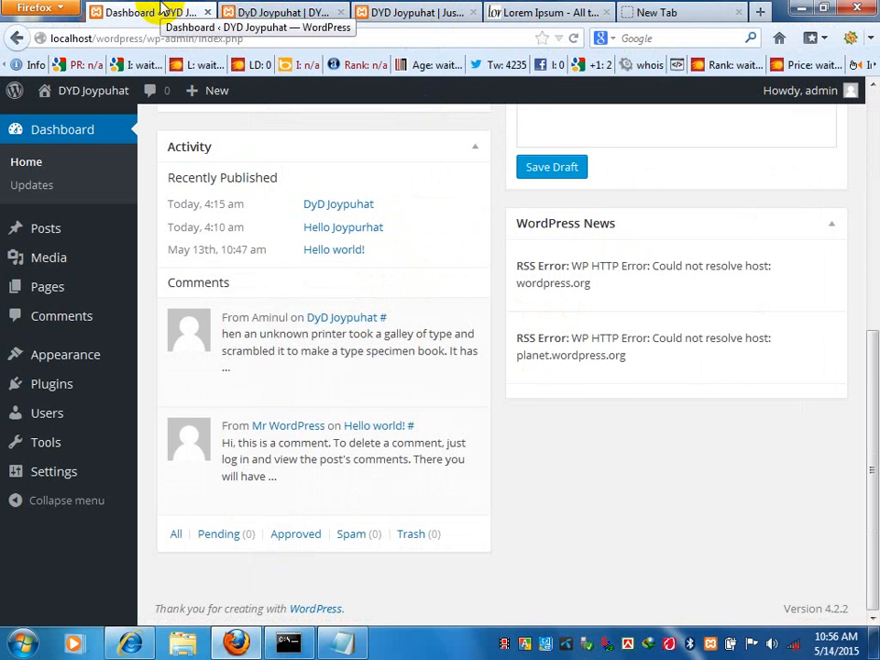
{"action": "mouse_move", "coordinate": [92, 309]}
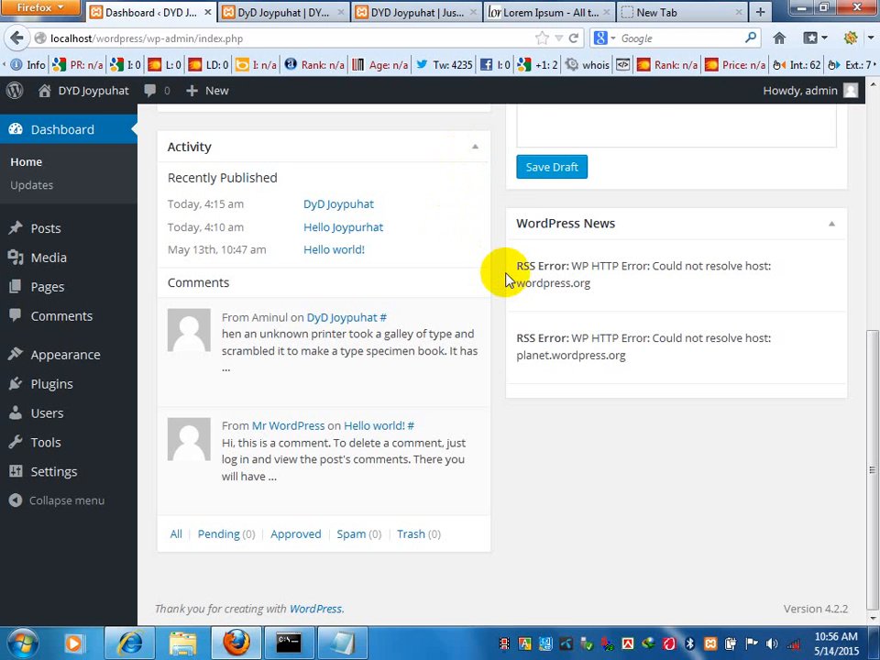
{"action": "scroll", "coordinate": [510, 270], "scroll_direction": "up", "scroll_amount": 5}
{"action": "scroll", "coordinate": [510, 270], "scroll_direction": "down", "scroll_amount": 3}
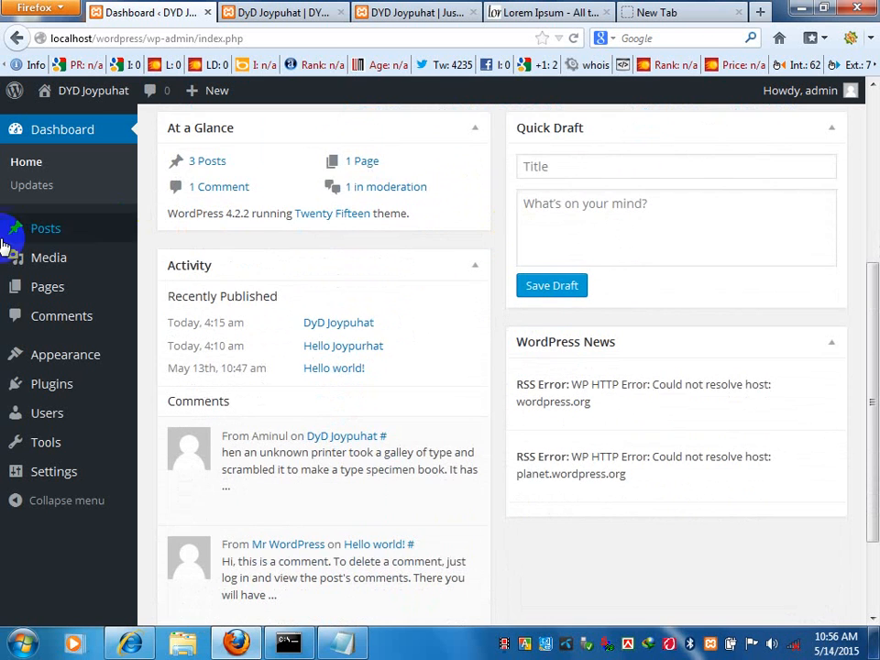